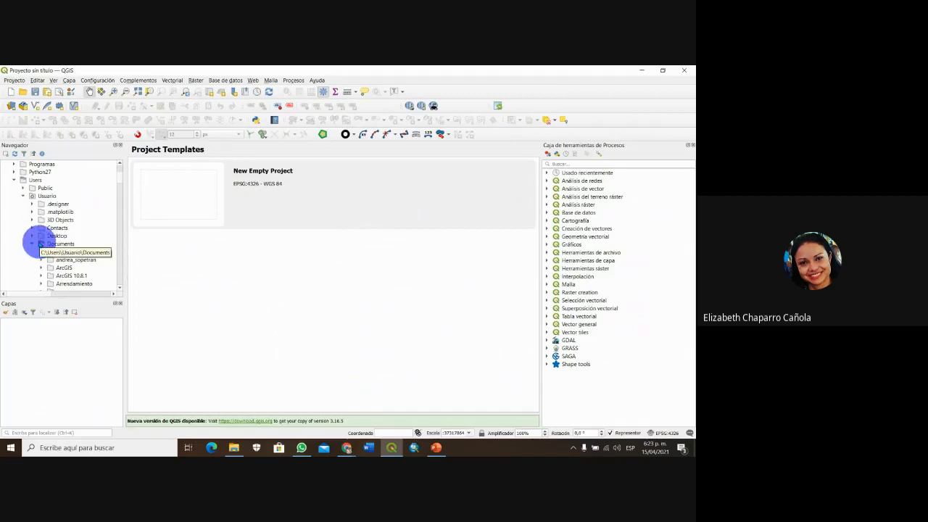
# - Add 0021PREDIOS_URBANO8939.shp from the Predios urbanos folder under Semana6_geoprocesamiento to the project layers
pyautogui.scroll(-2, 40, 243)
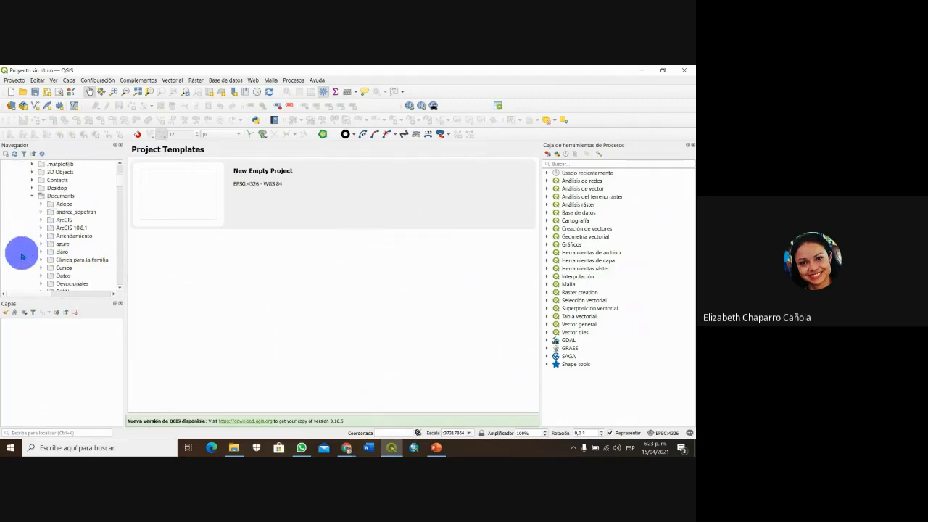
pyautogui.scroll(-1, 22, 257)
pyautogui.scroll(-10, 22, 257)
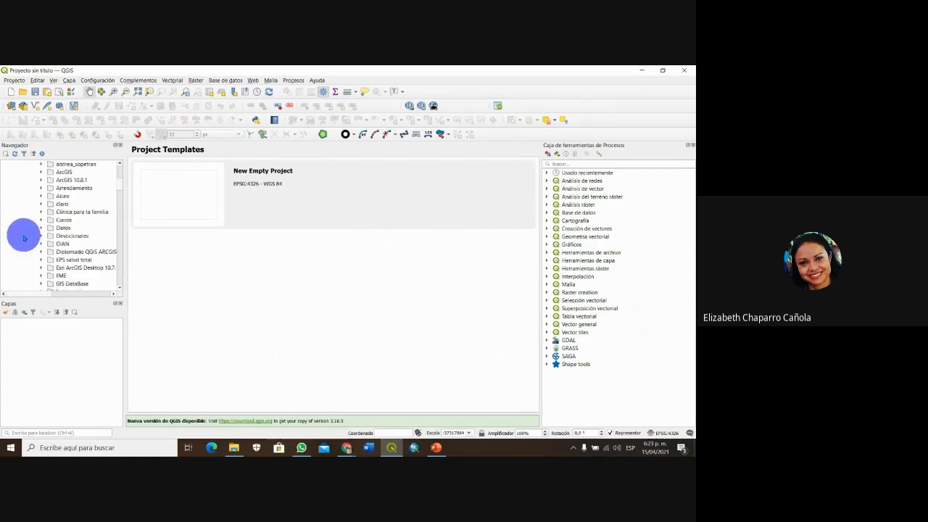
pyautogui.scroll(-4, 23, 240)
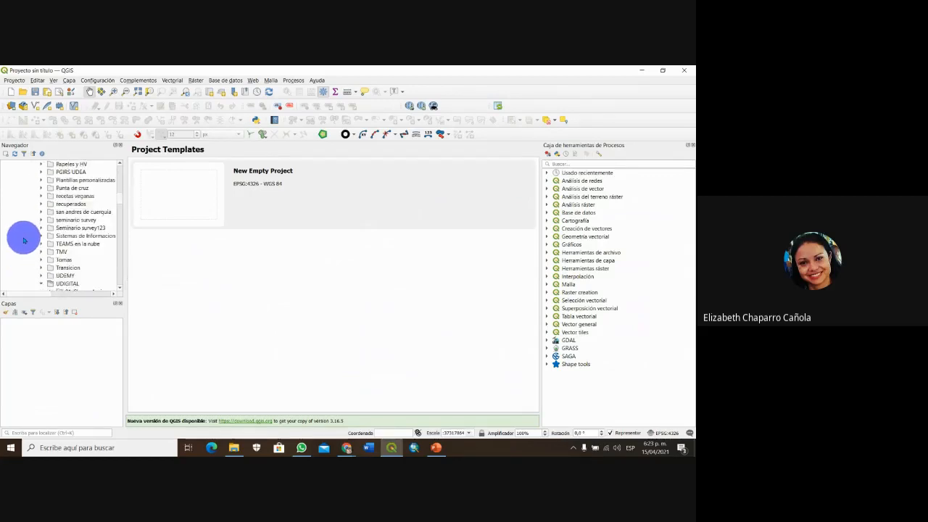
pyautogui.scroll(-7, 46, 259)
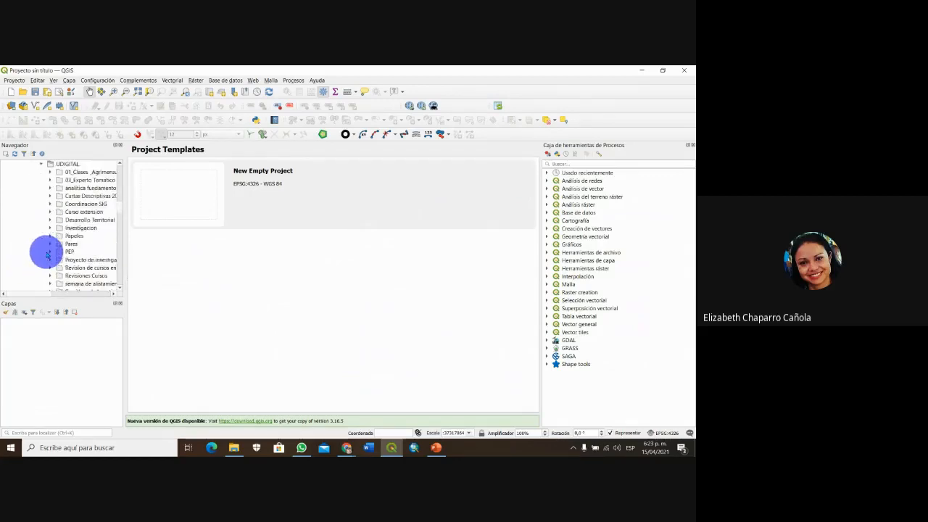
pyautogui.scroll(-1, 52, 249)
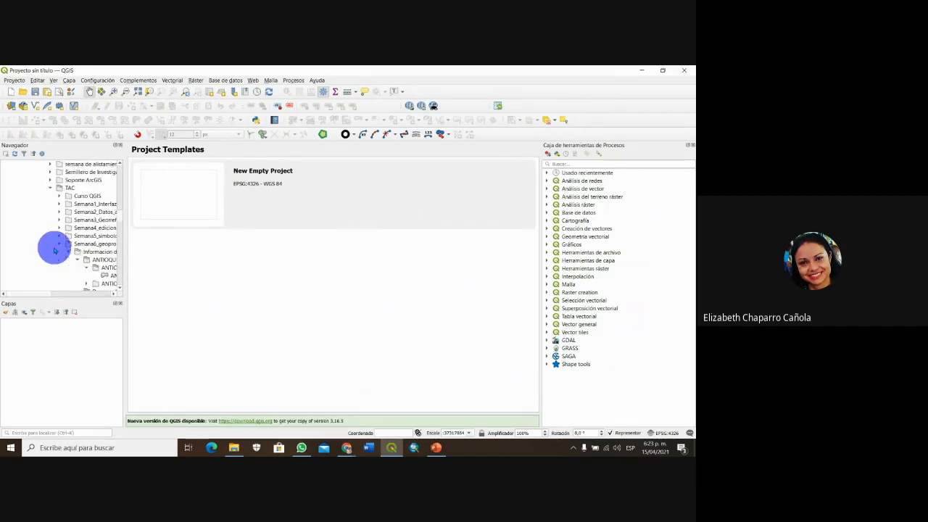
pyautogui.hscroll(-1, 54, 293)
pyautogui.hscroll(3, 58, 292)
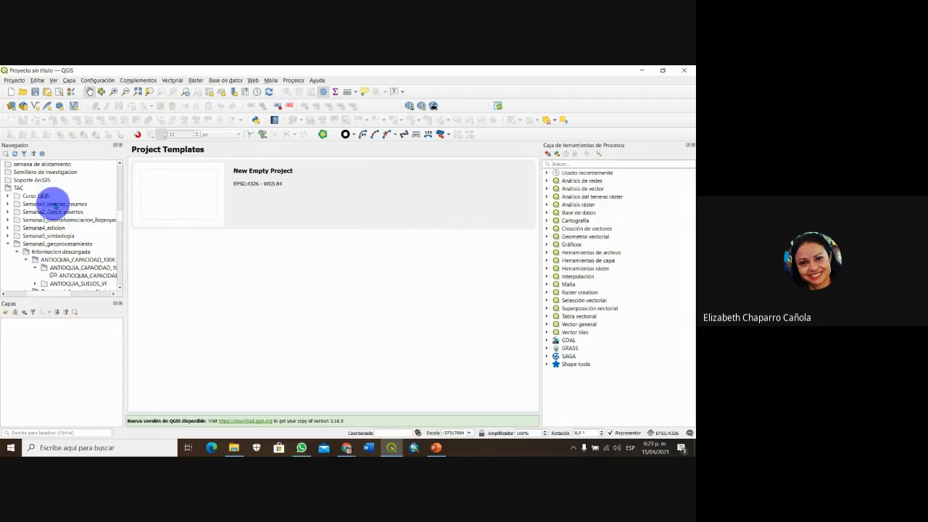
pyautogui.scroll(-1, 91, 217)
pyautogui.scroll(-1, 92, 216)
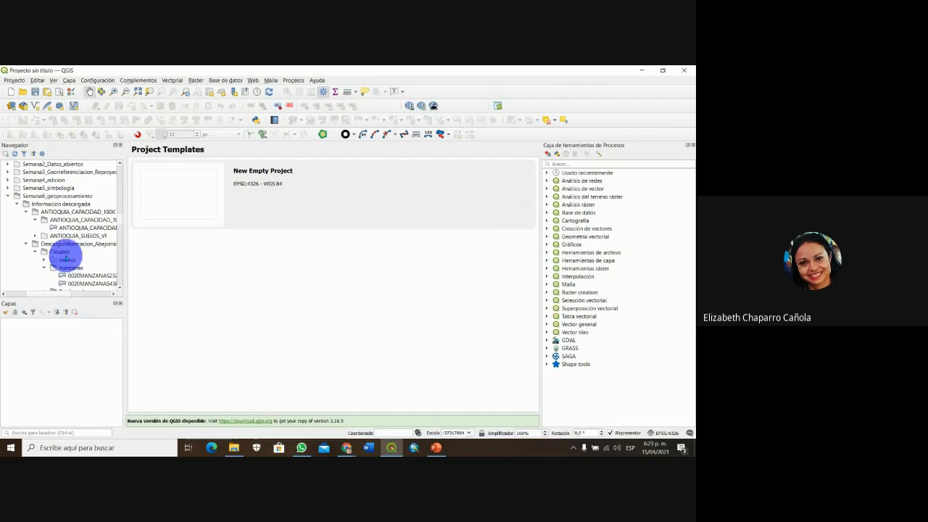
pyautogui.scroll(-2, 65, 257)
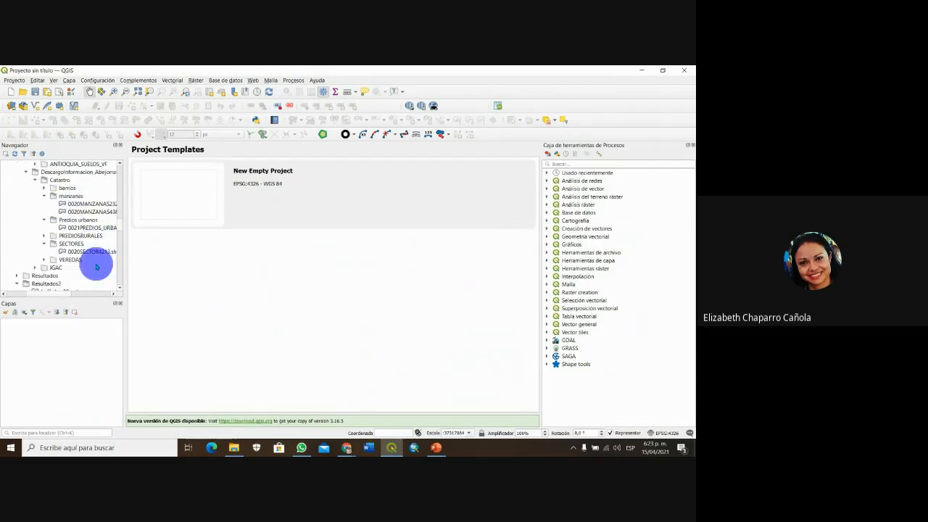
pyautogui.scroll(1, 96, 264)
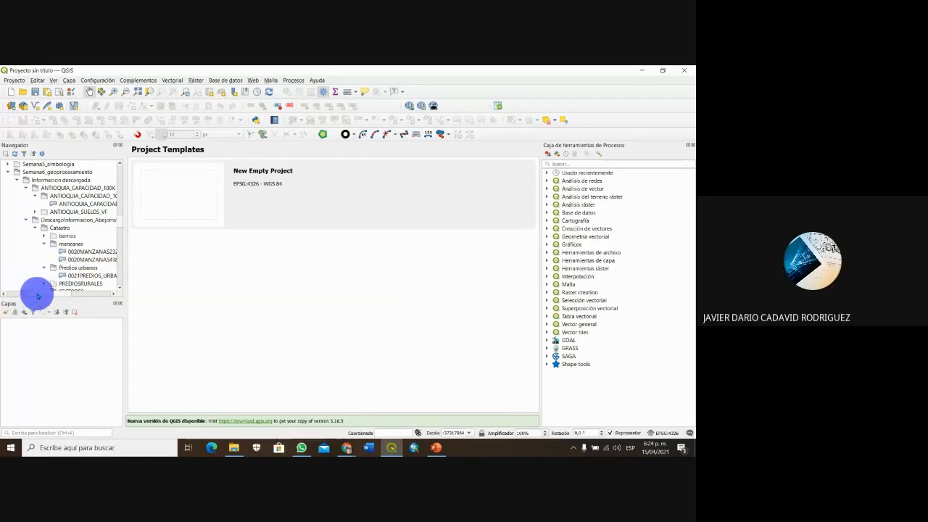
pyautogui.moveTo(37, 295)
pyautogui.mouseDown()
pyautogui.moveTo(50, 291)
pyautogui.moveTo(42, 296)
pyautogui.mouseUp()
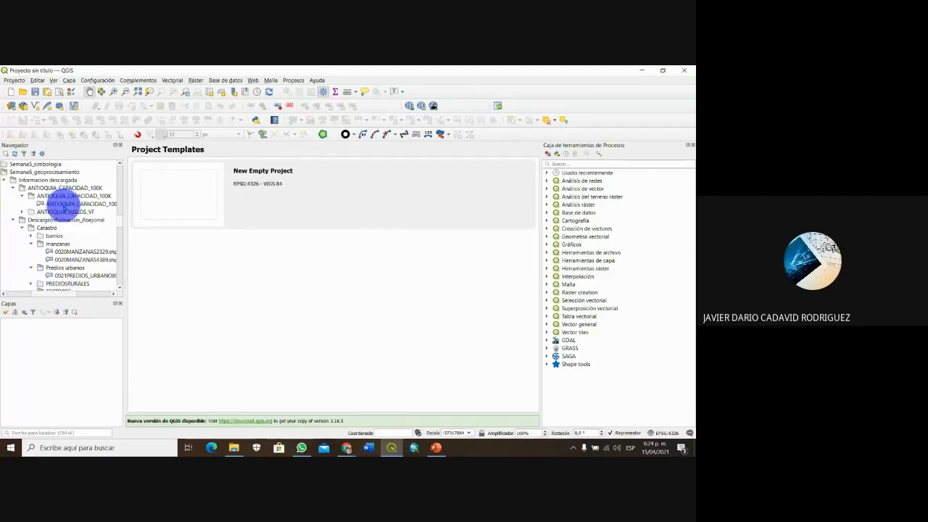
pyautogui.click(78, 277)
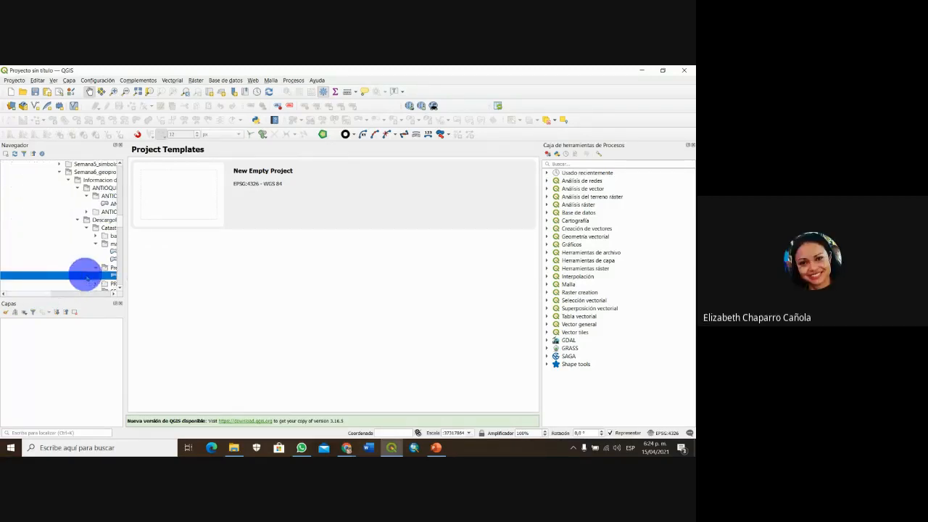
pyautogui.moveTo(113, 275); pyautogui.dragTo(54, 340)
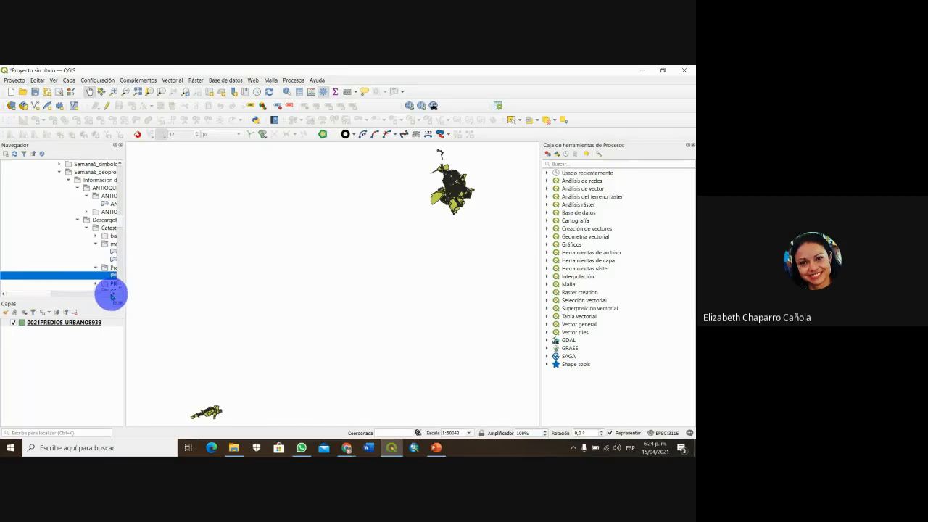
# - Add 0020MANZANAS2329.shp from the manzanas folder to the project layers
pyautogui.click(113, 295)
pyautogui.click(113, 295)
pyautogui.click(45, 259)
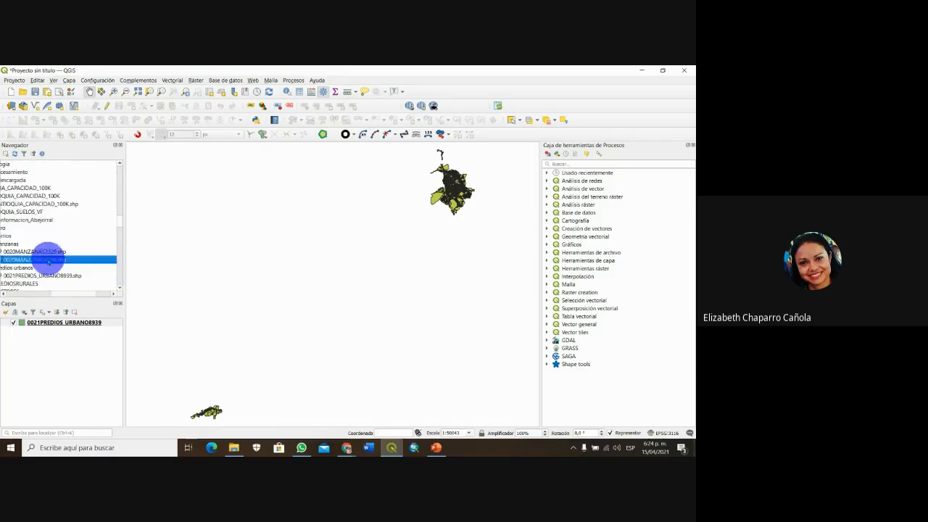
pyautogui.click(54, 252)
pyautogui.moveTo(54, 252); pyautogui.dragTo(50, 335)
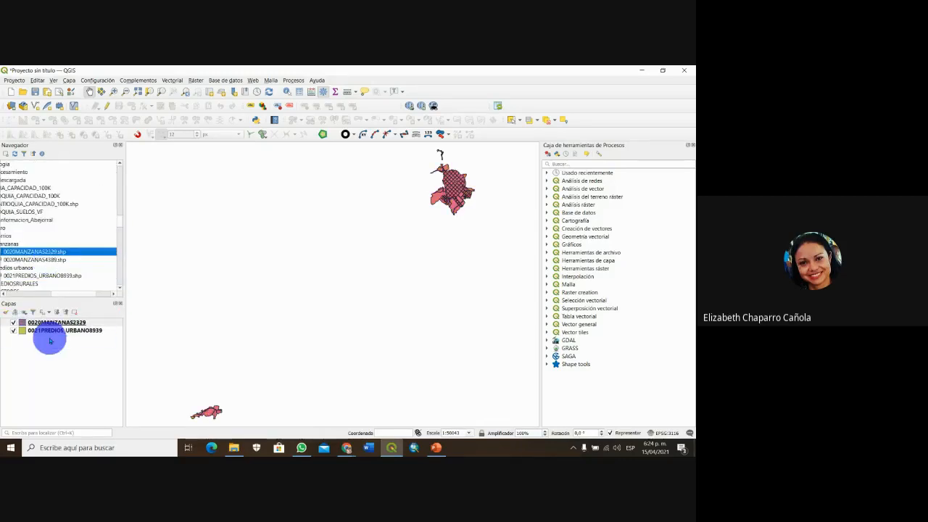
# - Add Clip_capacidad.shp and clip_suelos.shp from the Resultados2 folder to the project layers
pyautogui.moveTo(66, 295); pyautogui.dragTo(48, 294)
pyautogui.scroll(-4, 63, 257)
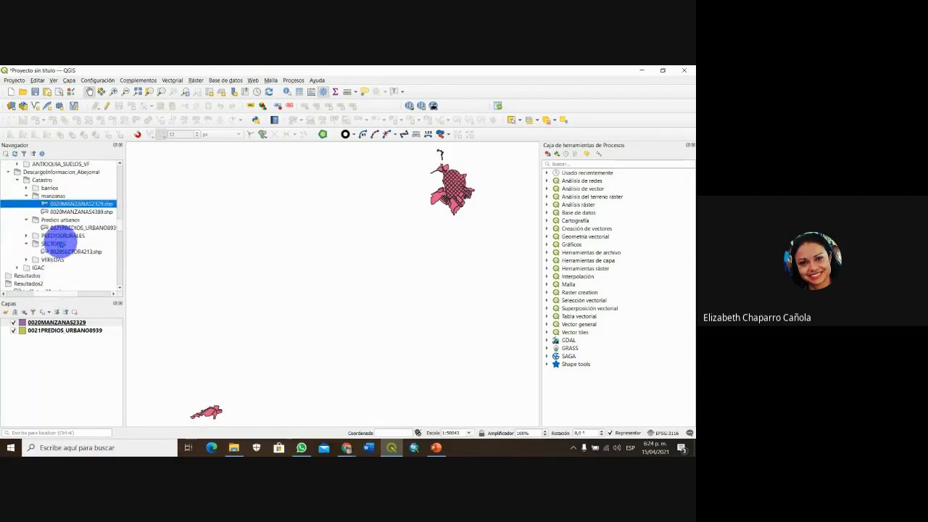
pyautogui.scroll(-2, 78, 228)
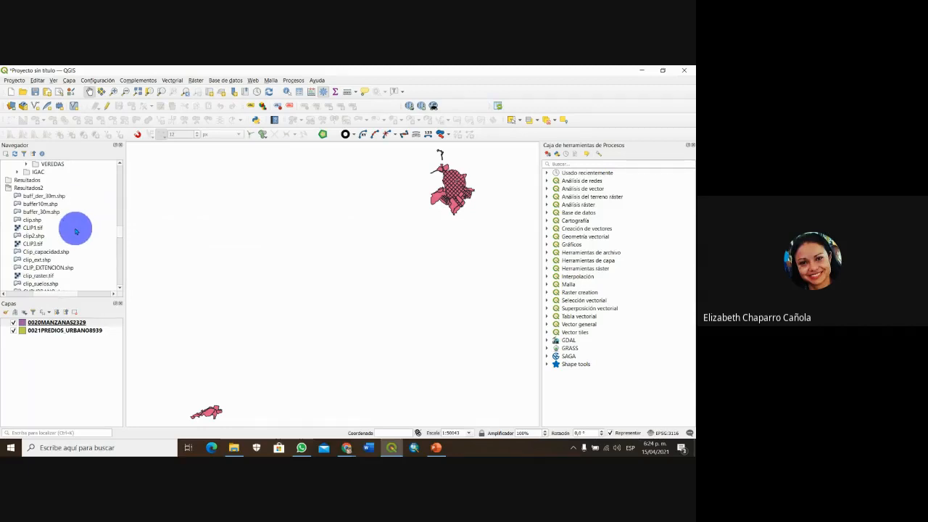
pyautogui.scroll(-1, 75, 229)
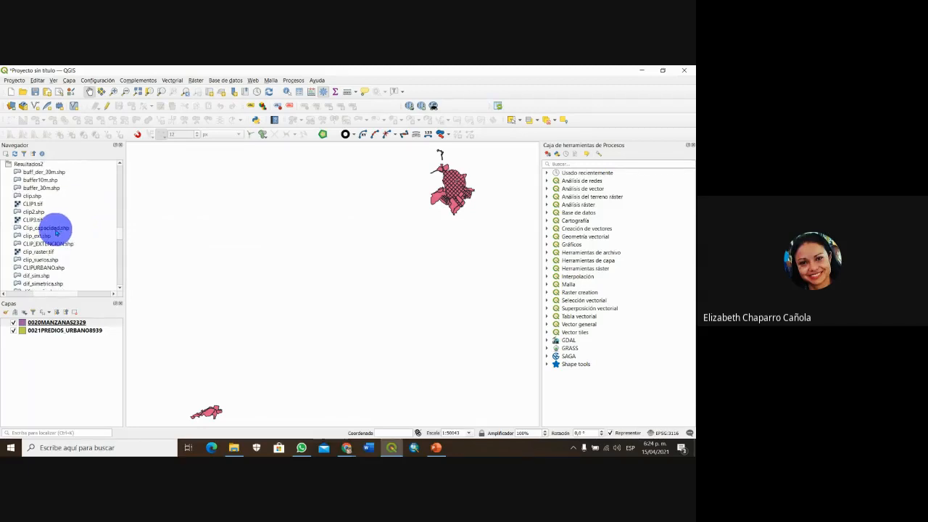
pyautogui.moveTo(57, 229); pyautogui.dragTo(43, 342)
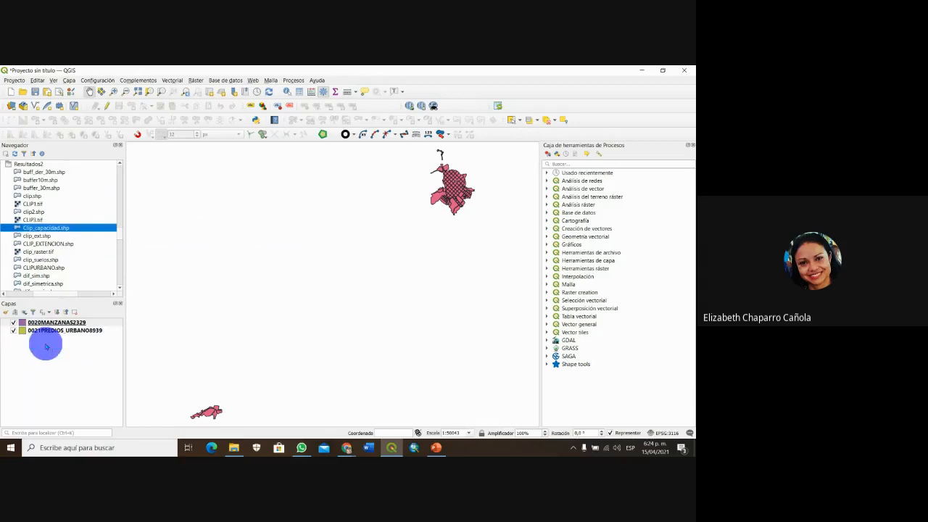
pyautogui.moveTo(38, 260); pyautogui.dragTo(35, 354)
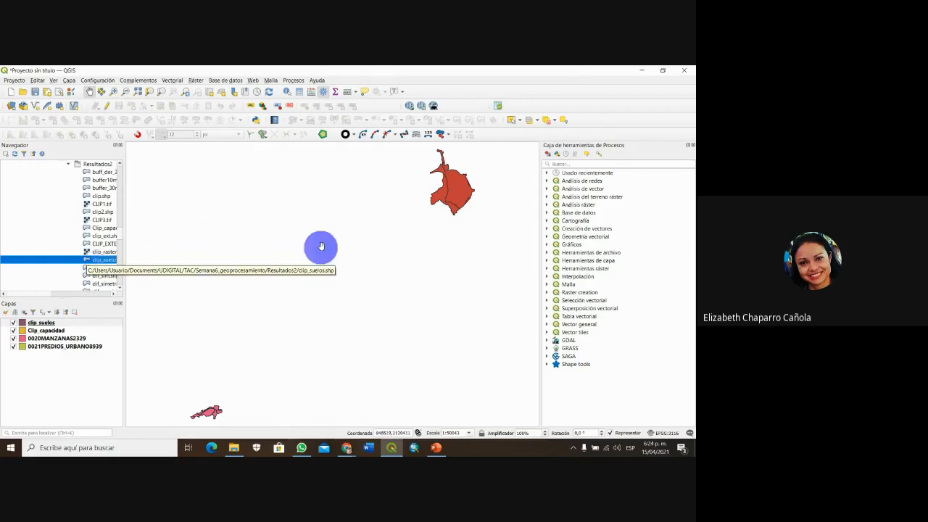
# - Move the 0020MANZANAS2329 layer above all other layers in the drawing order
pyautogui.moveTo(450, 190); pyautogui.dragTo(300, 271)
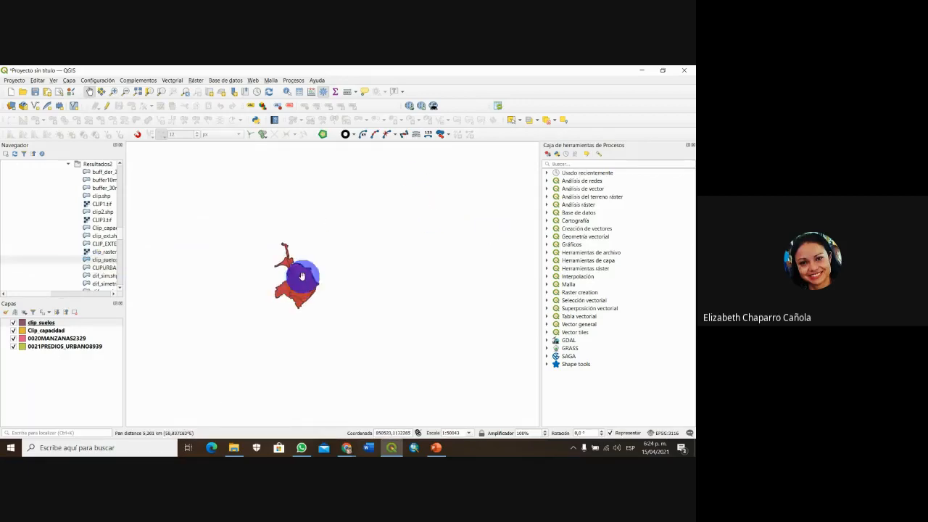
pyautogui.scroll(2, 303, 268)
pyautogui.moveTo(307, 313); pyautogui.dragTo(346, 292)
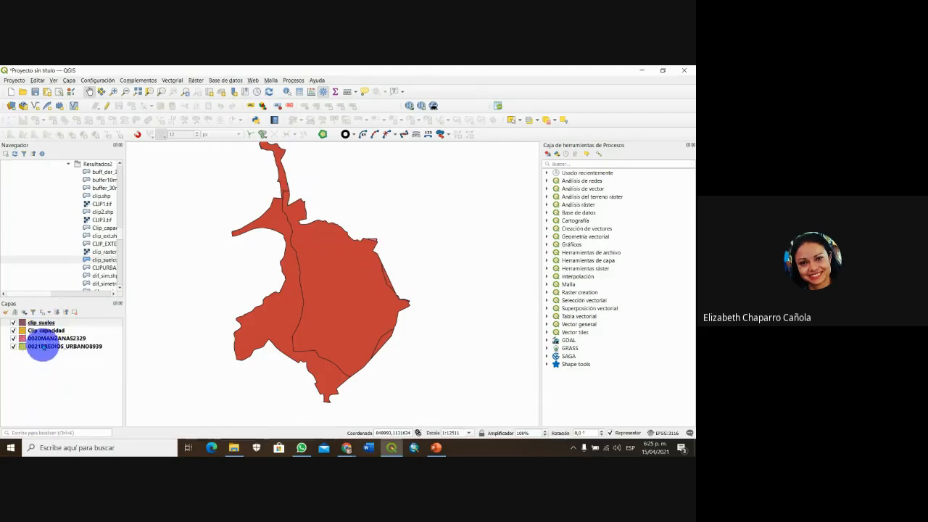
pyautogui.moveTo(43, 338); pyautogui.dragTo(51, 321)
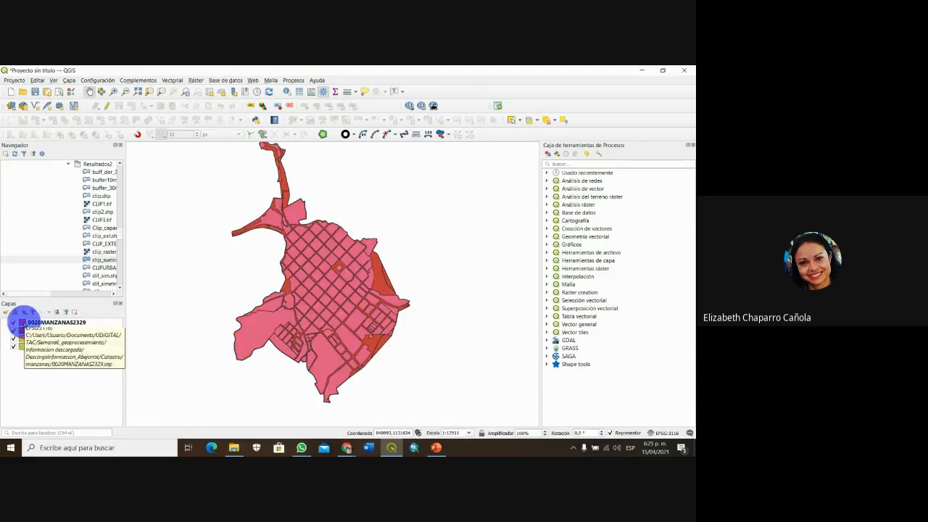
# - Set the fill style of the 0020MANZANAS2329 layer's Simple Fill symbol to Sin relleno
pyautogui.click(22, 319)
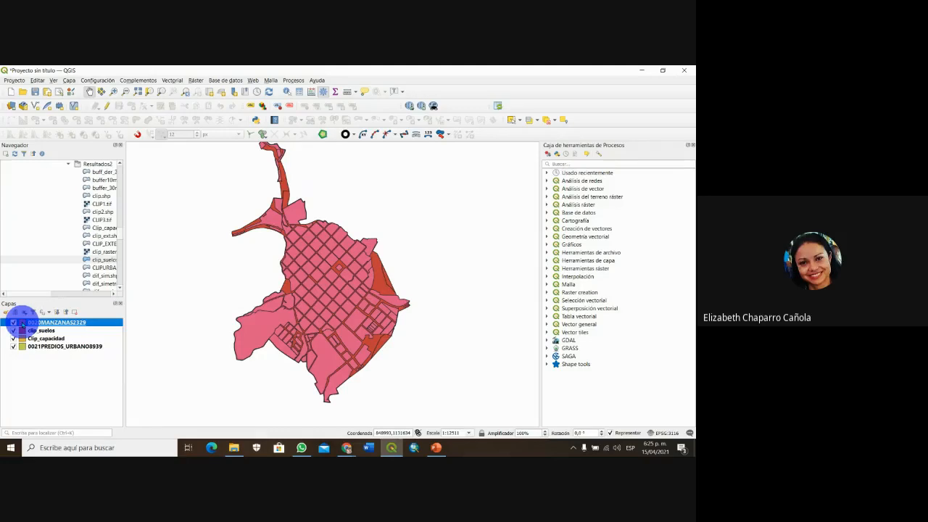
pyautogui.doubleClick(22, 321)
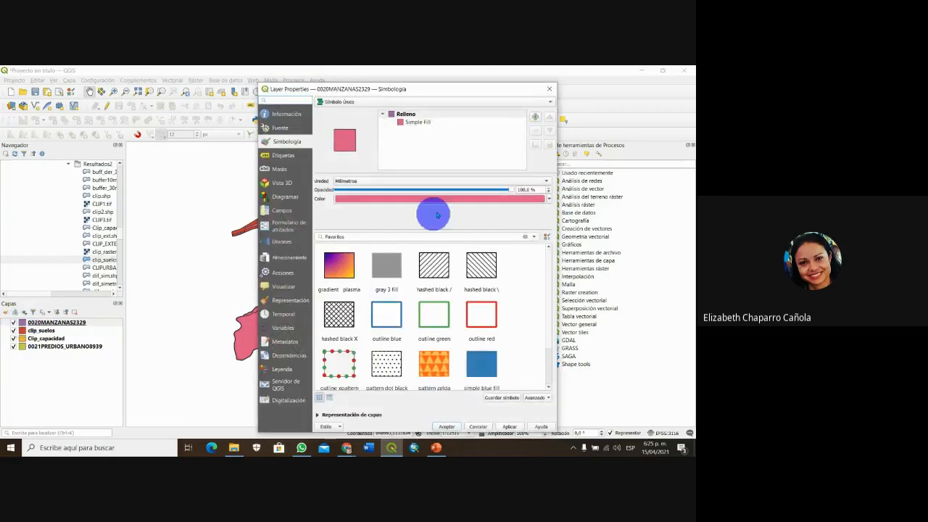
pyautogui.click(419, 123)
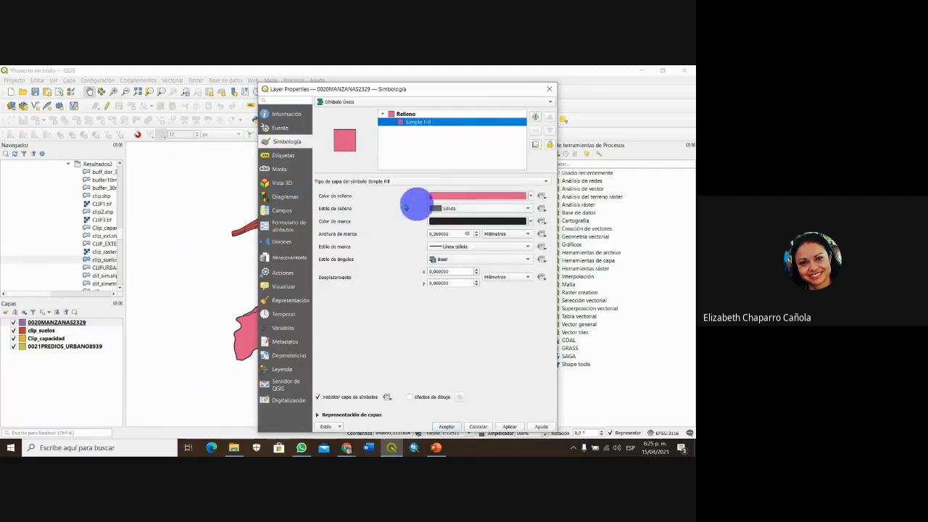
pyautogui.click(475, 208)
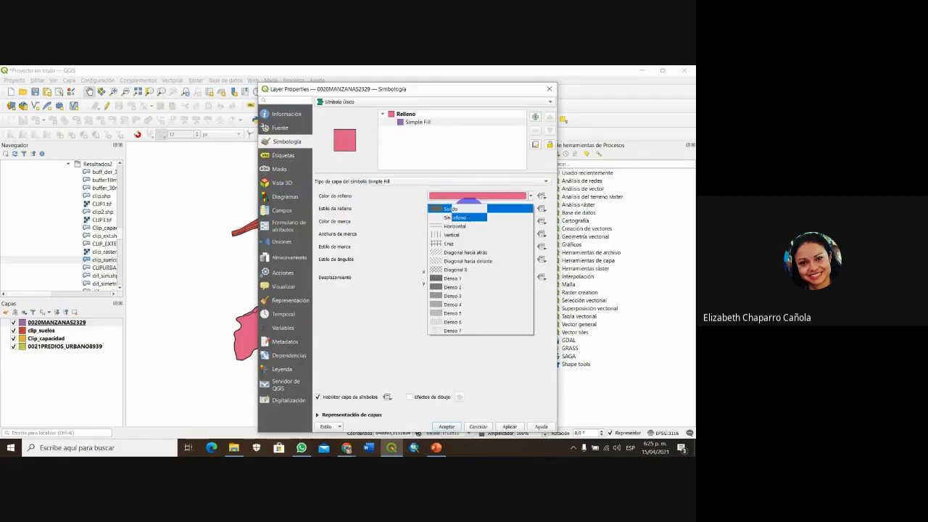
pyautogui.click(466, 219)
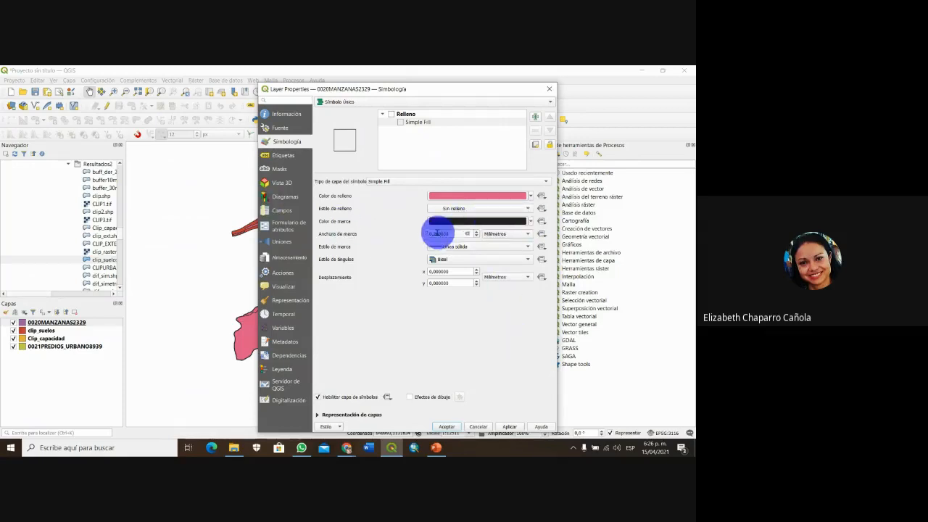
# - Give the 0020MANZANAS2329 polygons a red outline 0.3 mm wide and apply the symbology
pyautogui.moveTo(440, 234); pyautogui.dragTo(434, 234)
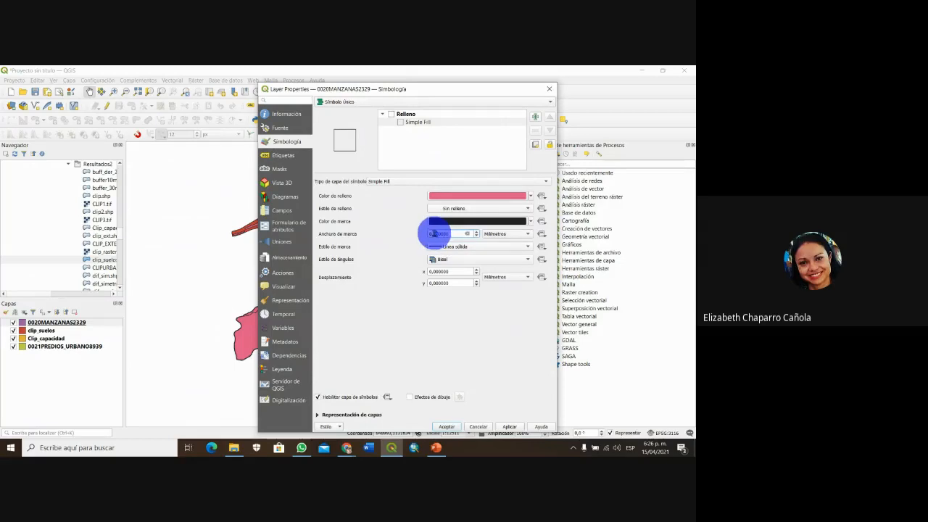
pyautogui.write('3')
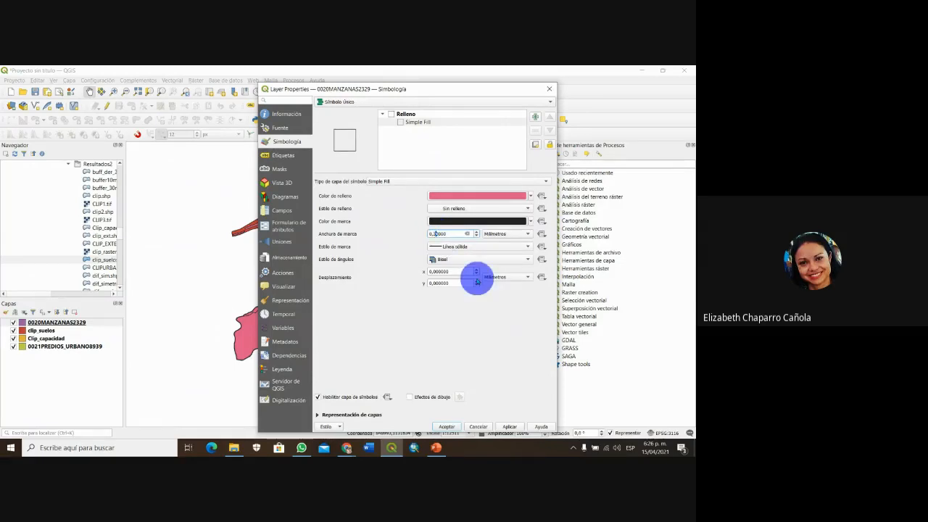
pyautogui.click(531, 221)
pyautogui.click(511, 288)
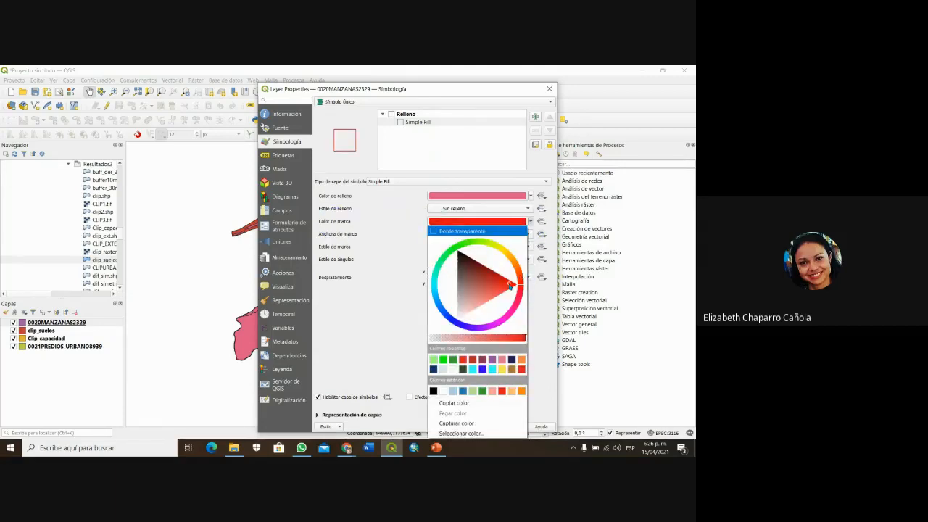
pyautogui.click(406, 362)
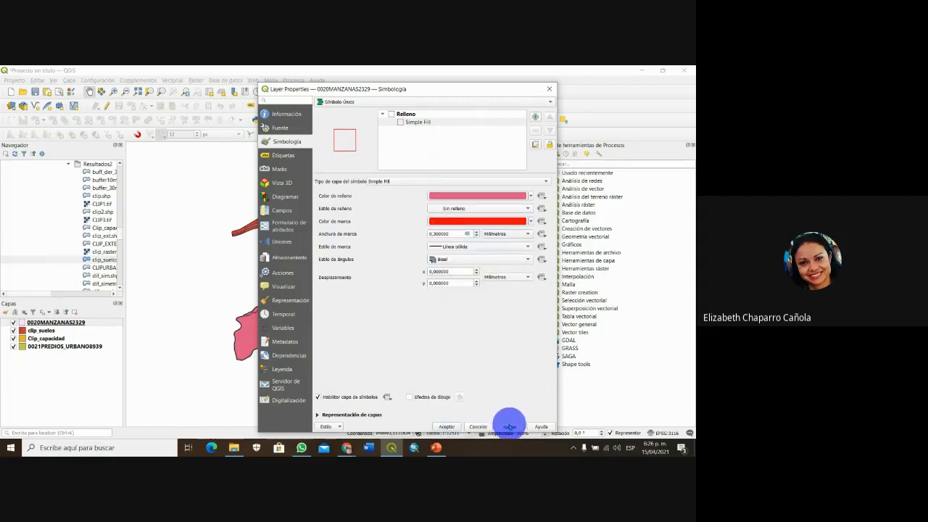
pyautogui.click(507, 424)
pyautogui.click(447, 426)
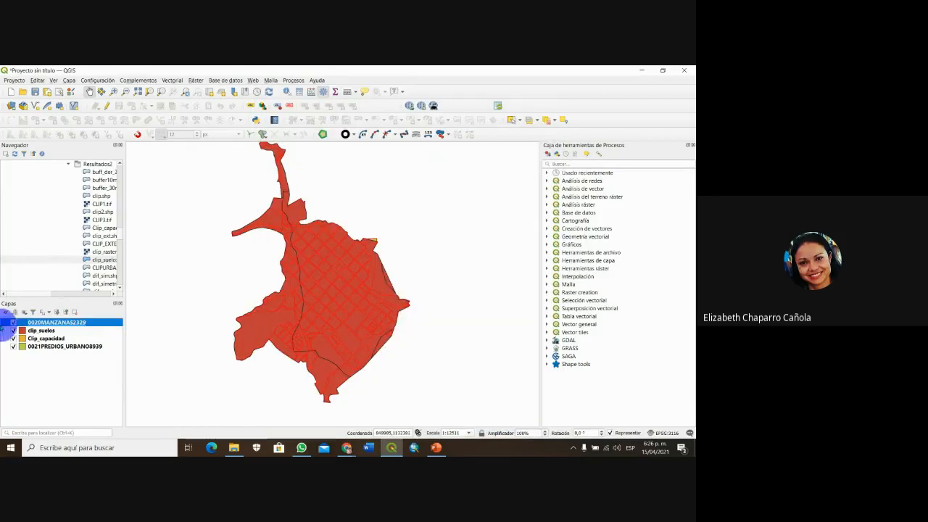
# - Move the 0021PREDIOS_URBANO8939 layer directly below 0020MANZANAS2329 in the layer order
pyautogui.click(60, 347)
pyautogui.moveTo(60, 347); pyautogui.dragTo(39, 331)
pyautogui.click(23, 331)
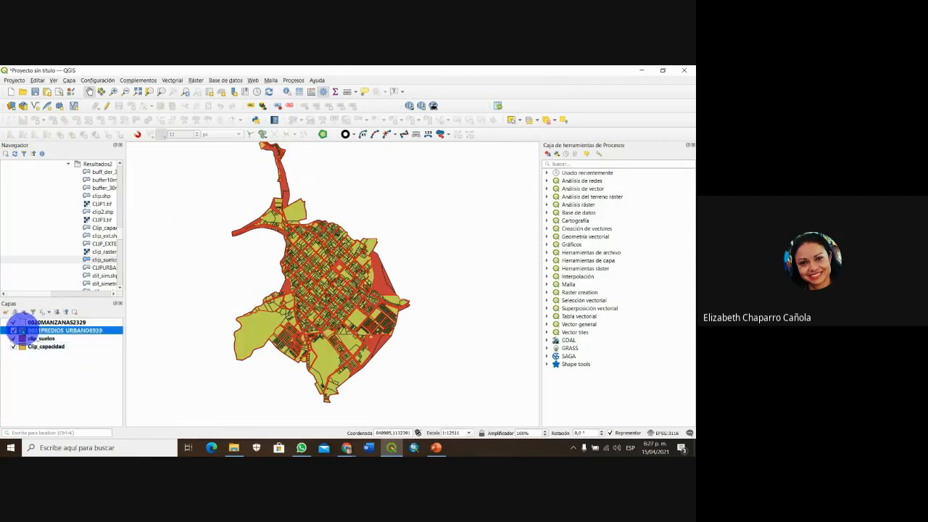
# - Set the fill style of the 0021PREDIOS_URBANO8939 layer's Simple Fill symbol to Sin relleno and apply the symbology
pyautogui.doubleClick(23, 332)
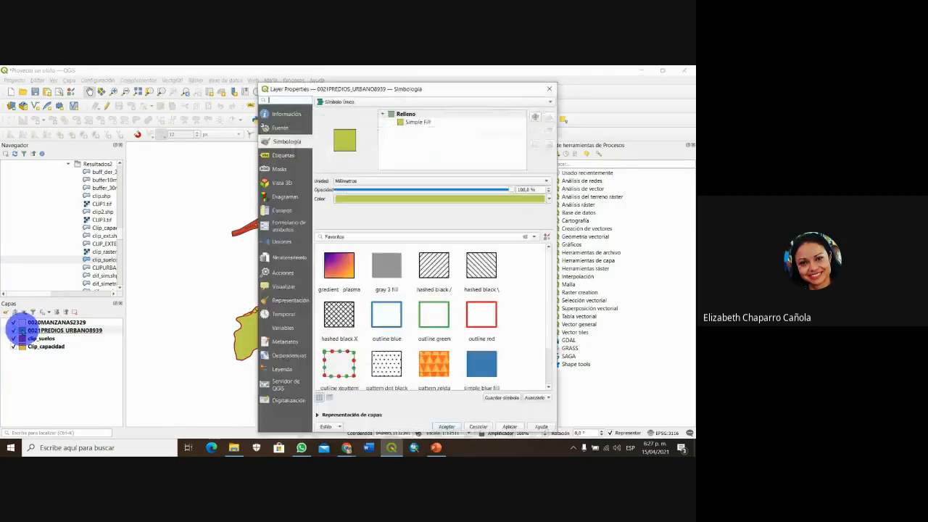
pyautogui.click(414, 120)
pyautogui.click(465, 210)
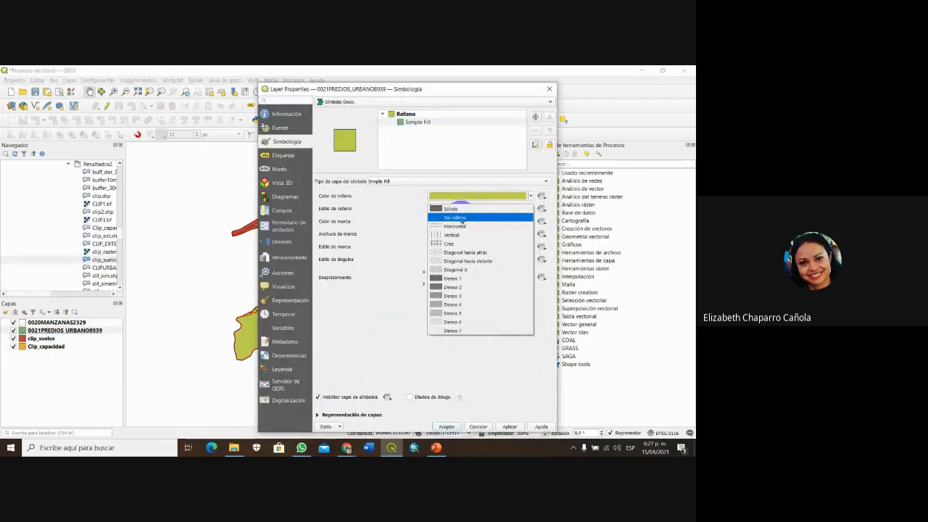
pyautogui.click(462, 218)
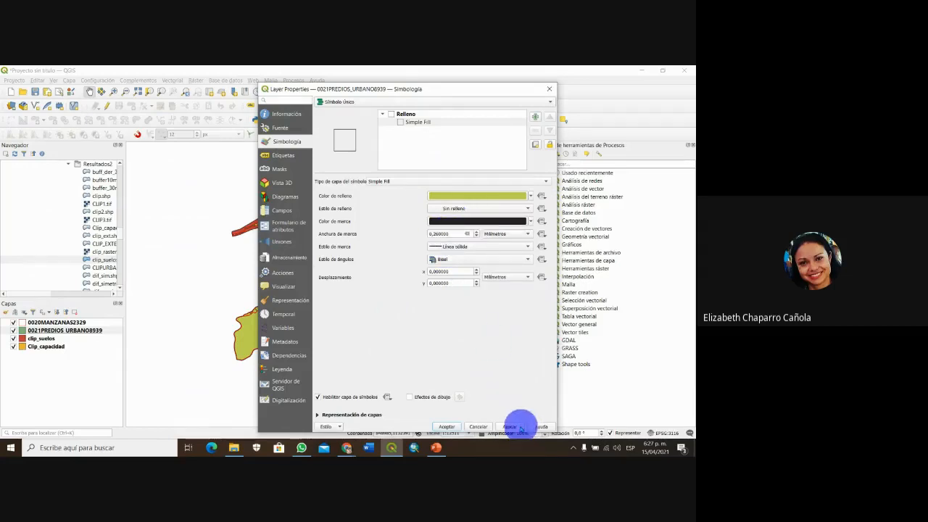
pyautogui.click(515, 427)
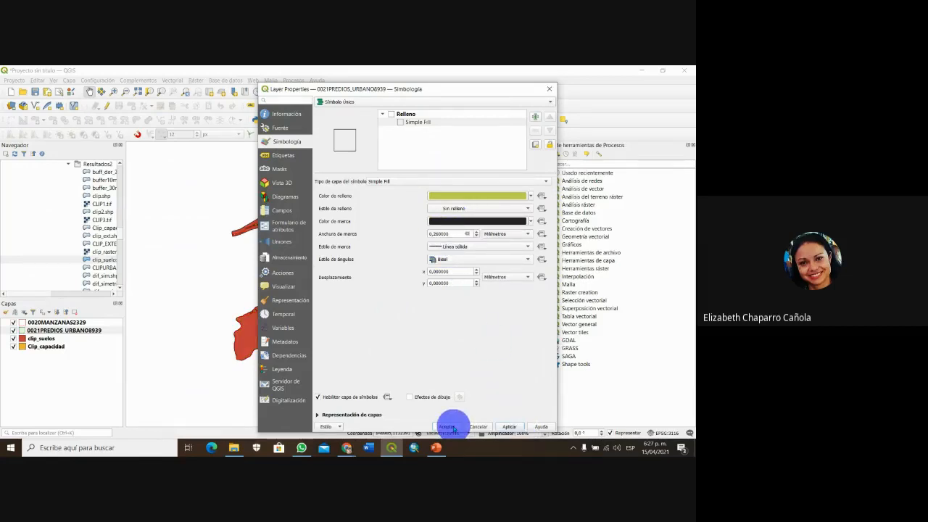
pyautogui.click(447, 427)
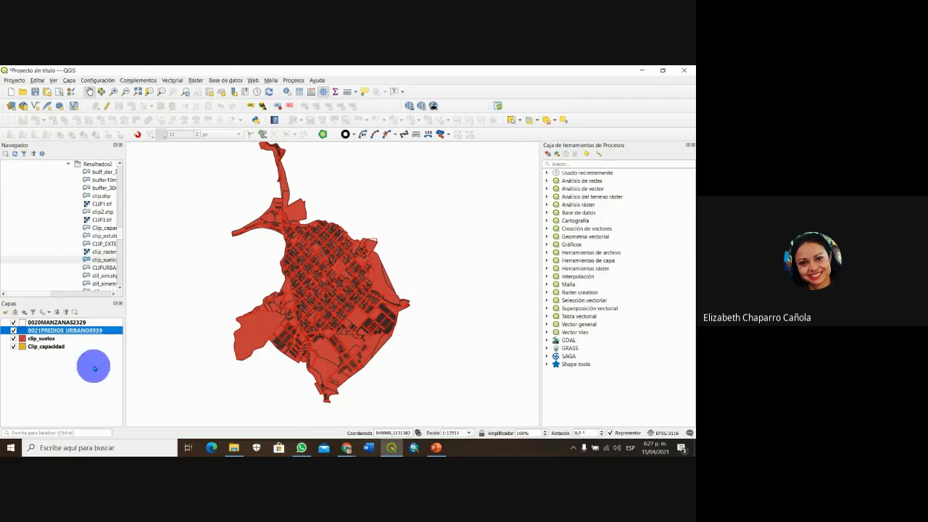
# - Examine the fields in the clip_suelos attribute table, including CLIMA, and close the table
pyautogui.rightClick(42, 338)
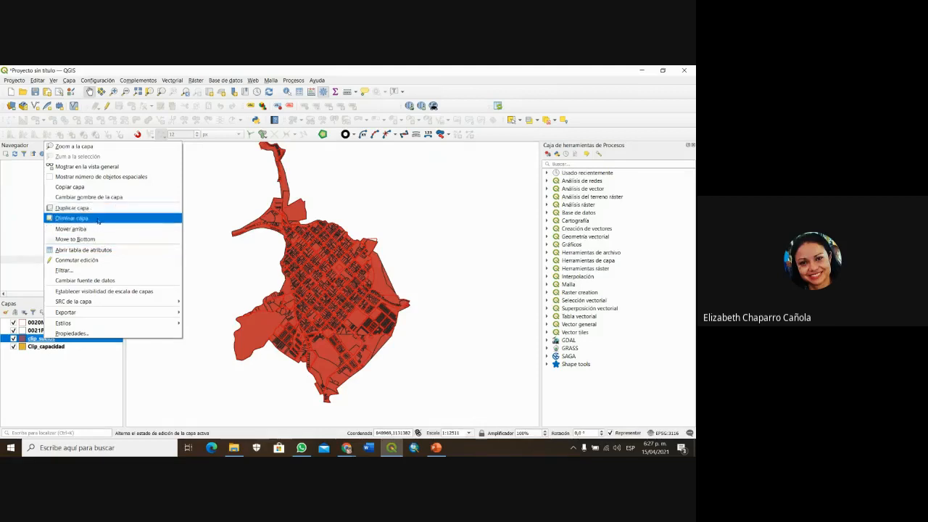
pyautogui.click(104, 250)
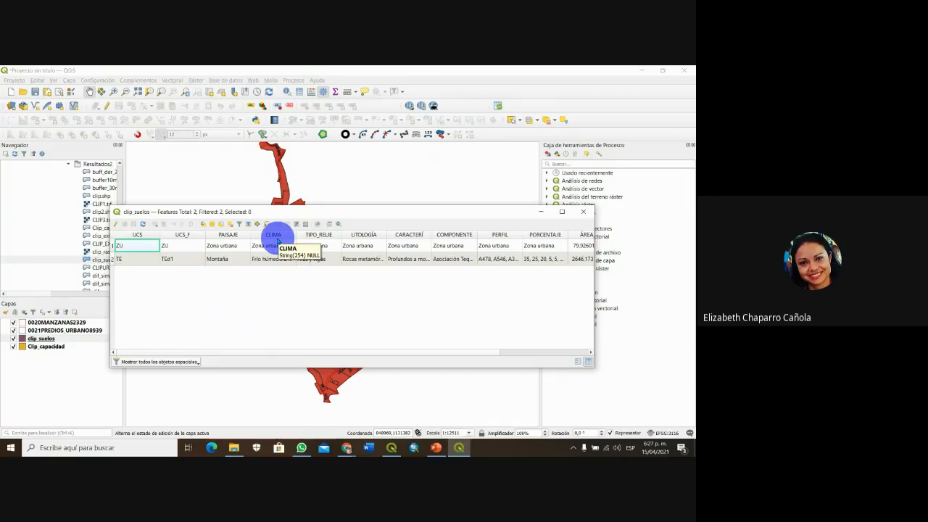
pyautogui.click(582, 212)
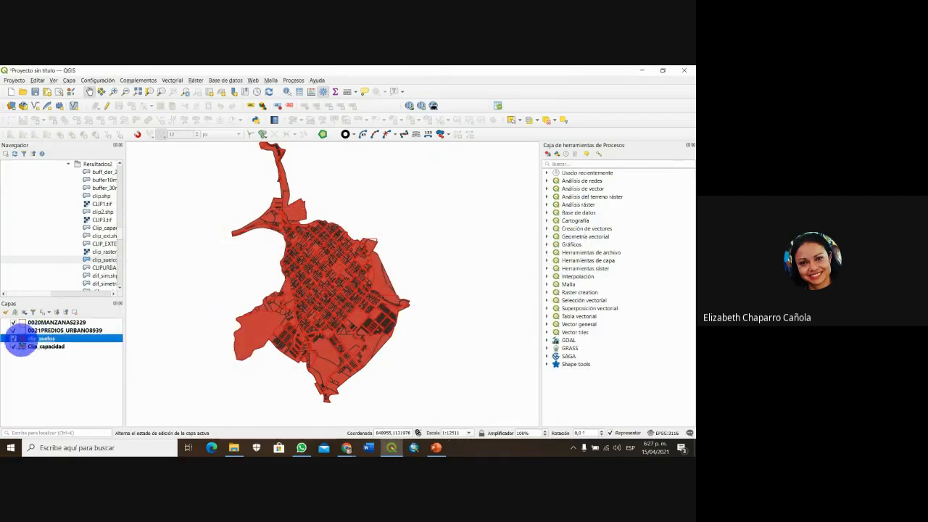
# - Switch the clip_suelos symbology to Categorizado on the CLIMA field and classify its values with random colors
pyautogui.doubleClick(21, 338)
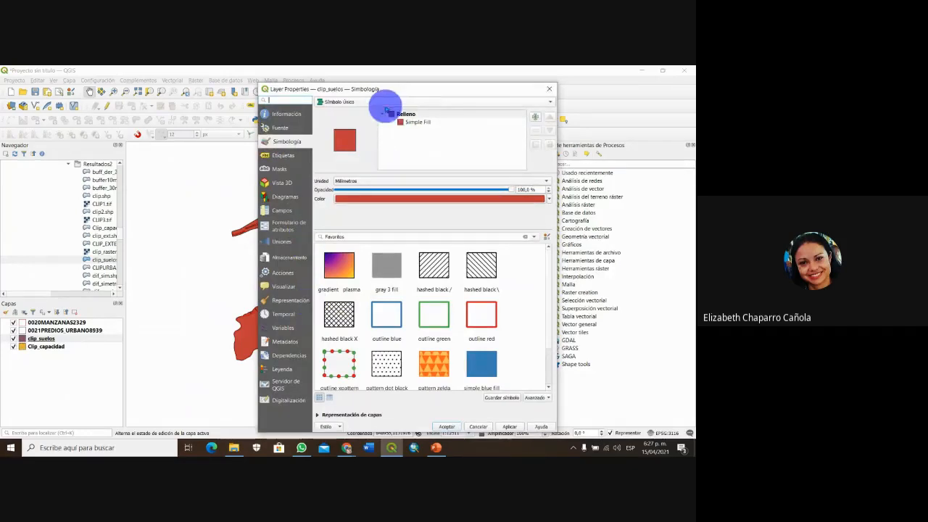
pyautogui.click(389, 104)
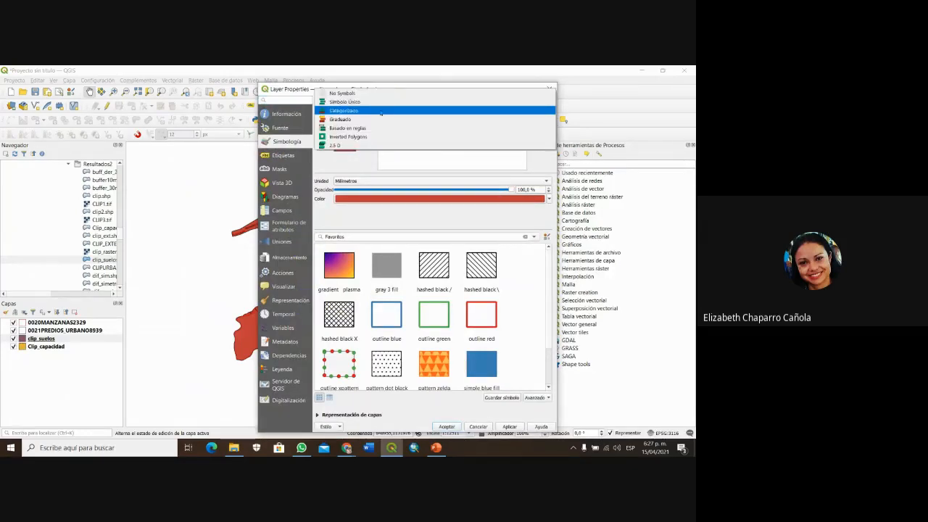
pyautogui.click(398, 109)
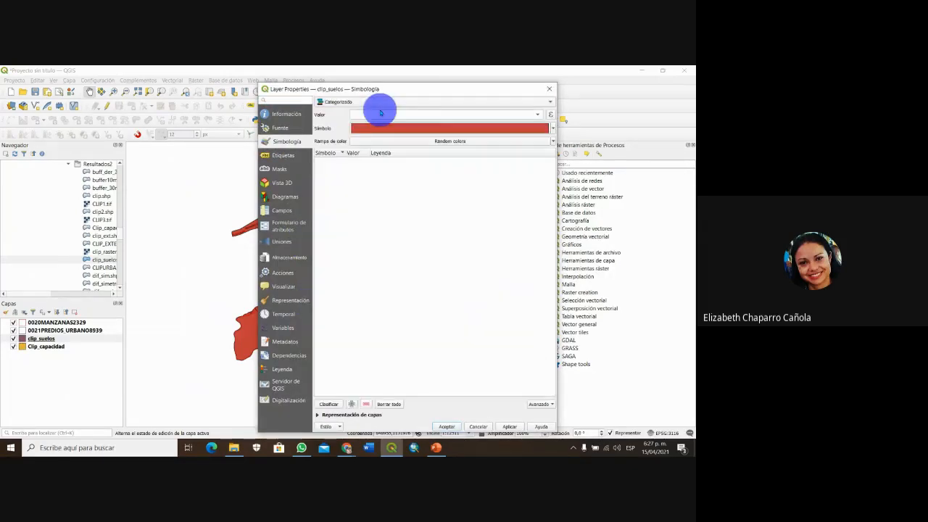
pyautogui.click(537, 114)
pyautogui.click(471, 157)
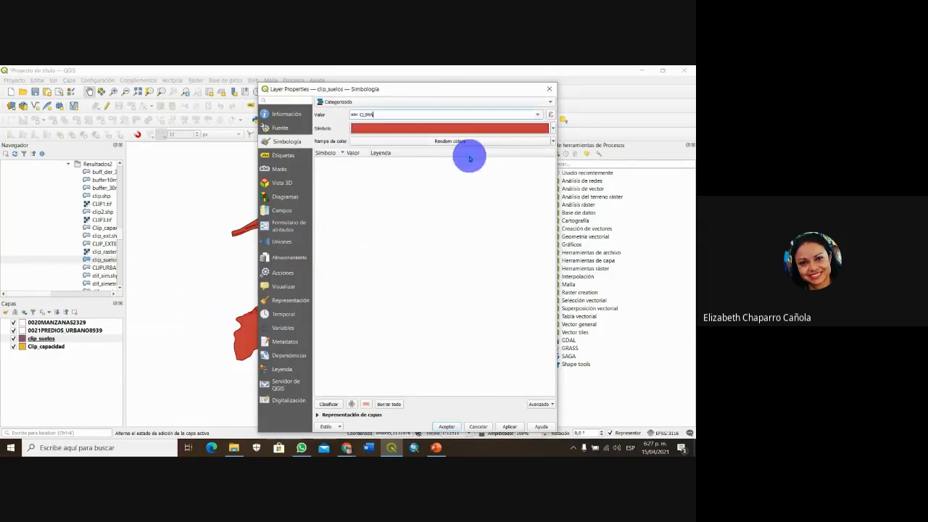
pyautogui.click(330, 403)
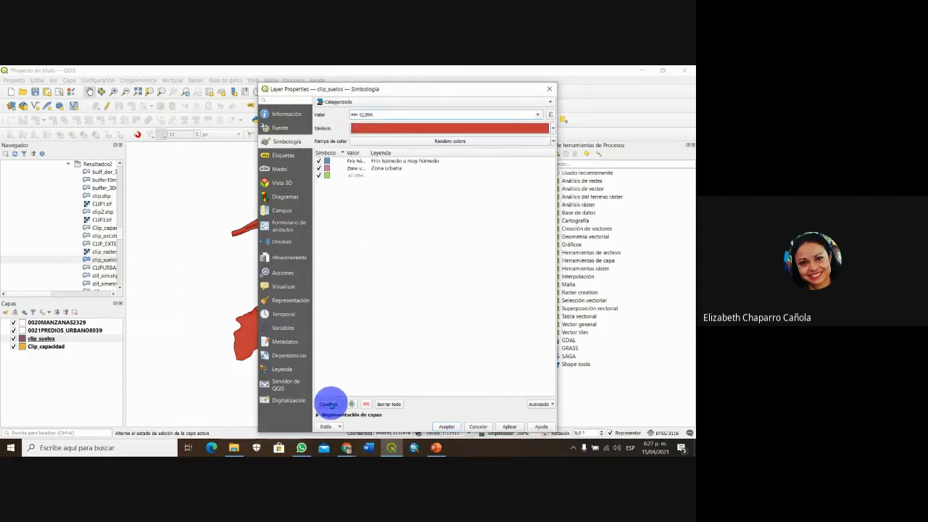
# - Delete the catch-all category for other values from the clip_suelos classification and apply the symbology
pyautogui.click(356, 176)
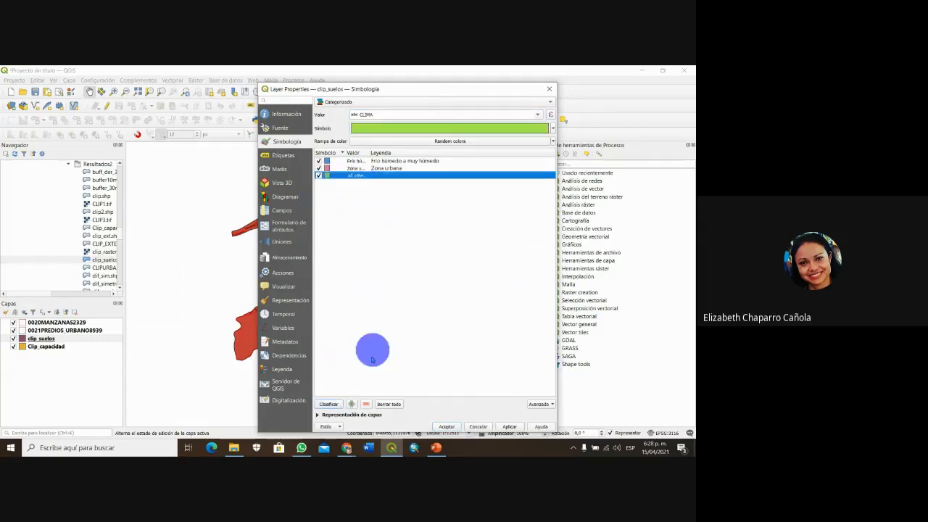
pyautogui.click(367, 405)
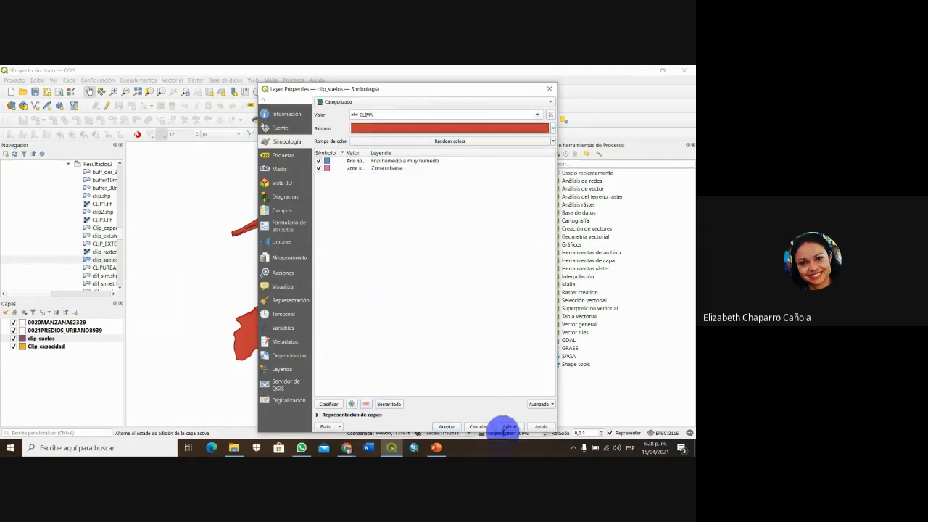
pyautogui.click(510, 427)
pyautogui.click(448, 427)
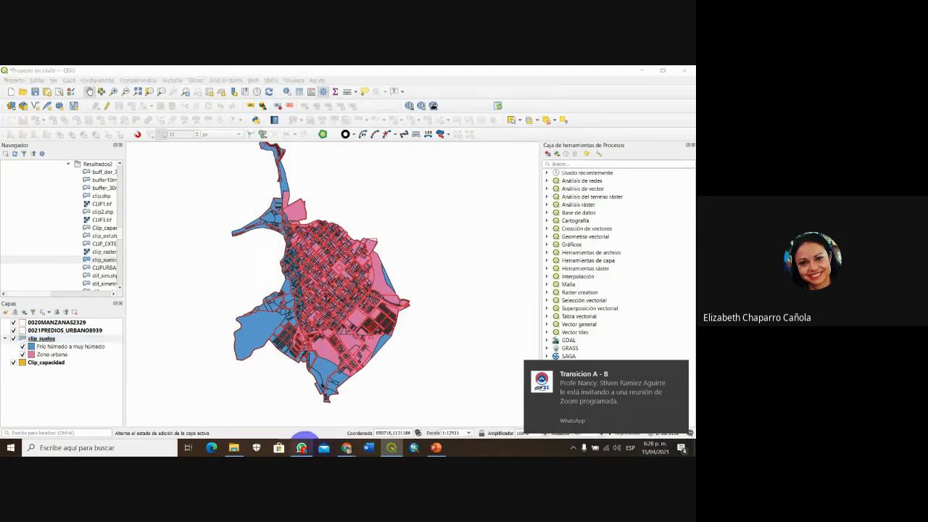
# - Close WhatsApp, which is running in the background
pyautogui.rightClick(301, 447)
pyautogui.click(281, 429)
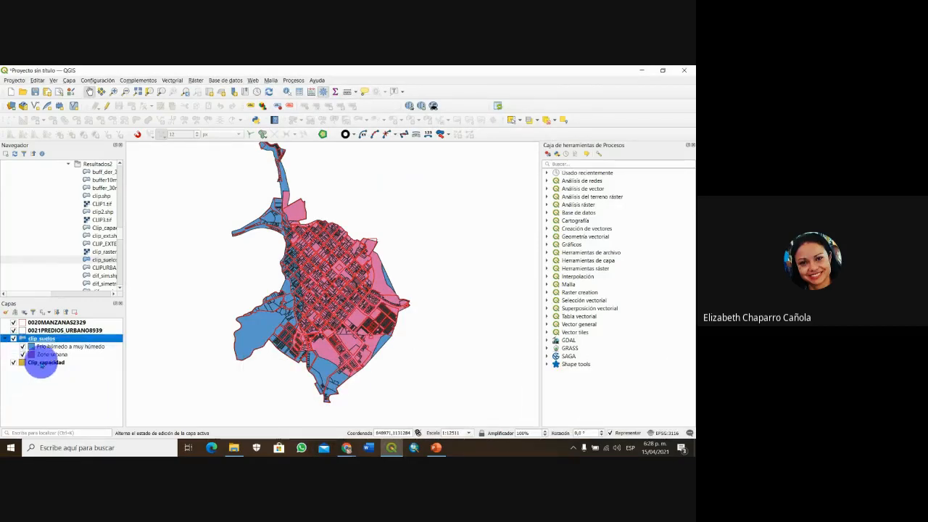
# - Move the Clip_capacidad layer directly above clip_suelos and examine the fields in its attribute table
pyautogui.moveTo(41, 363); pyautogui.dragTo(48, 343)
pyautogui.rightClick(51, 339)
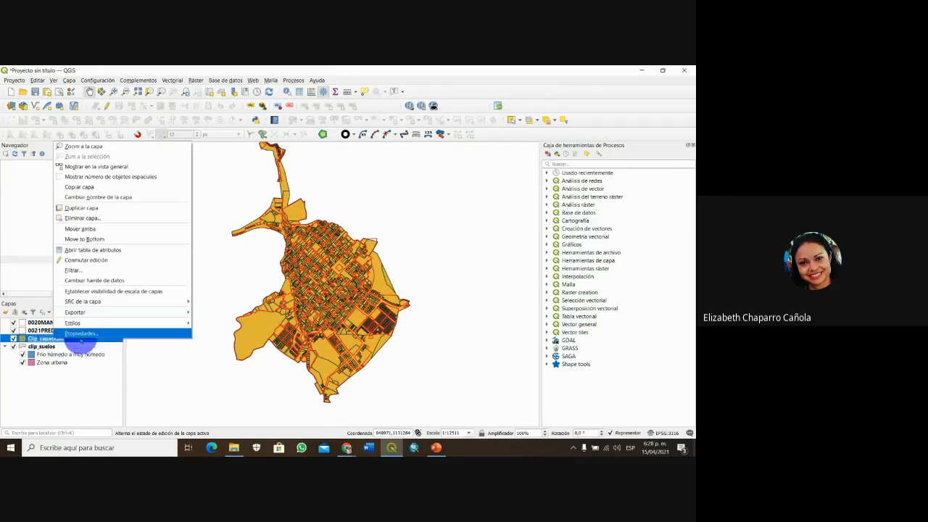
pyautogui.click(92, 251)
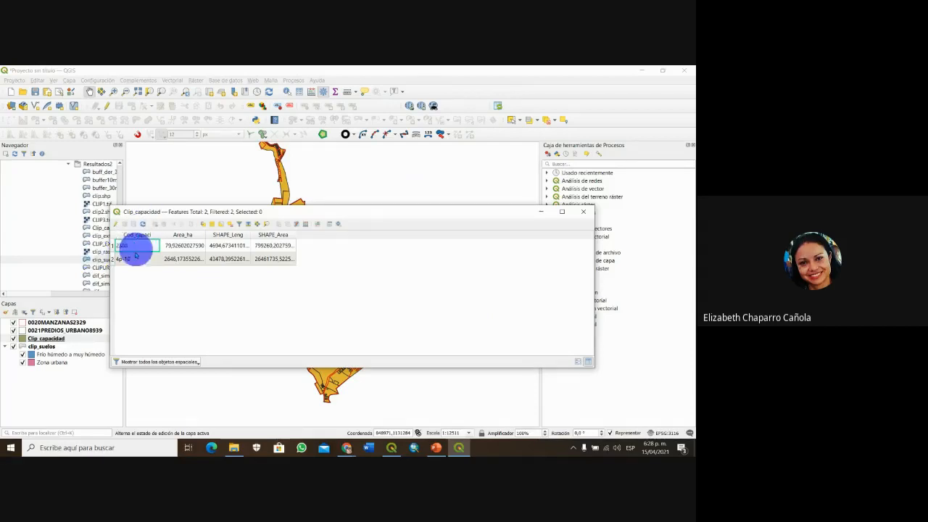
pyautogui.click(586, 212)
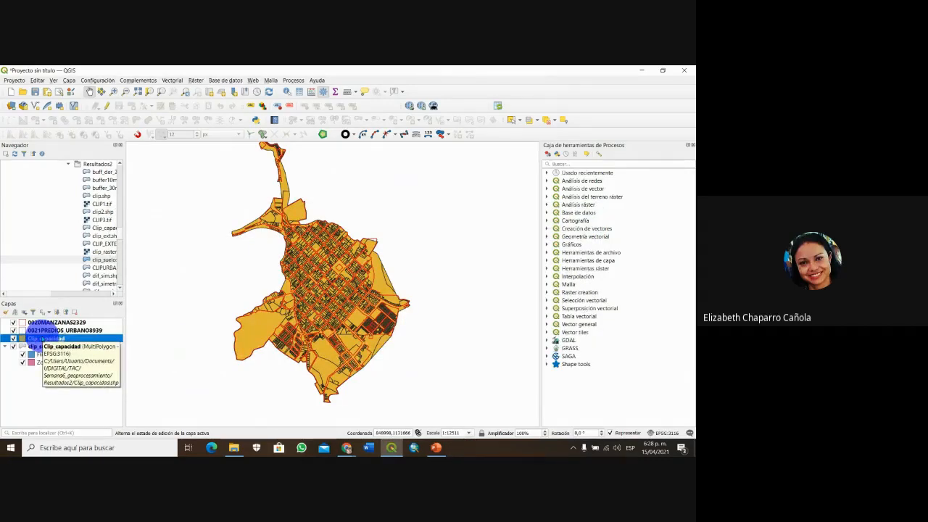
# - Switch the Clip_capacidad symbology to Categorizado on the Cod_capaci field and classify its values with random colors
pyautogui.rightClick(42, 338)
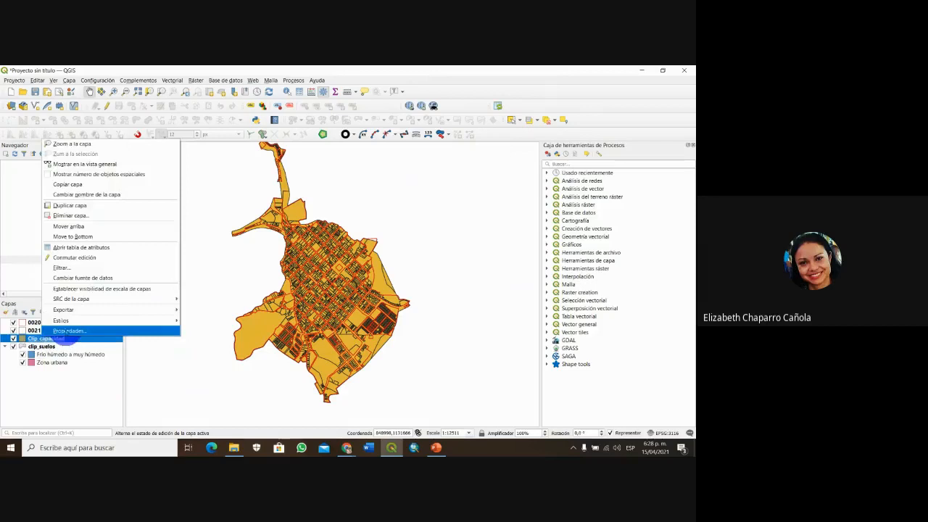
pyautogui.click(65, 331)
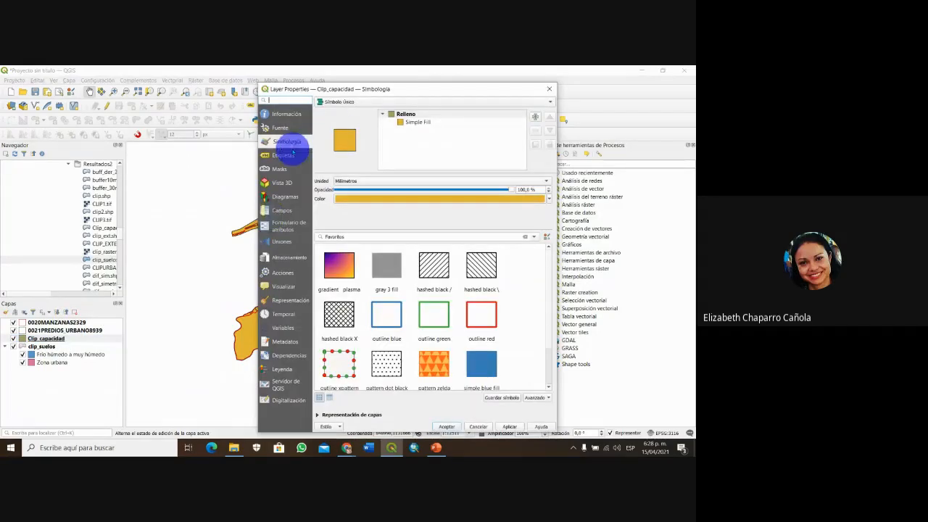
pyautogui.click(363, 103)
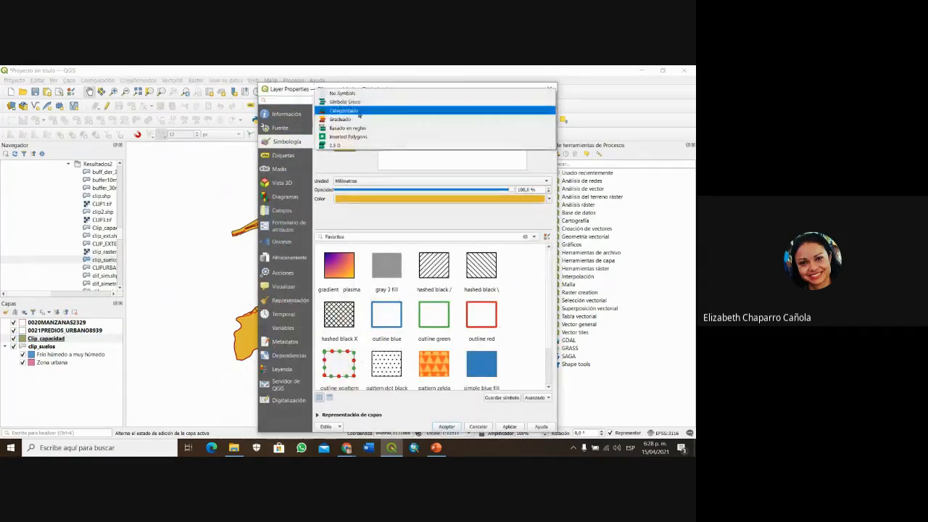
pyautogui.click(360, 110)
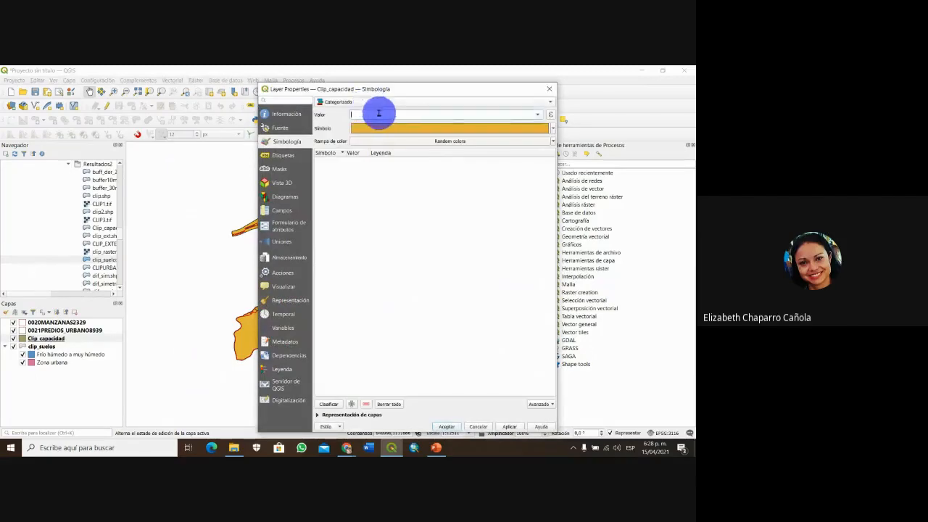
pyautogui.click(537, 114)
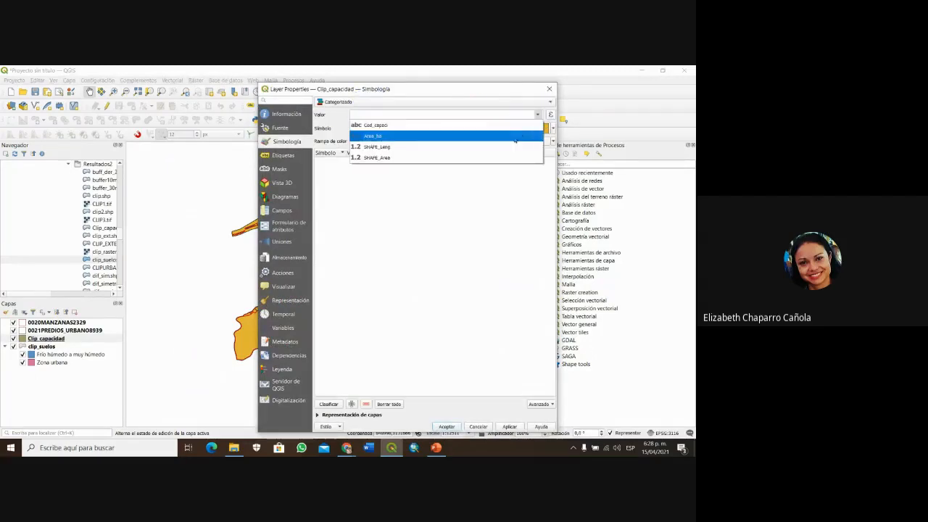
pyautogui.click(510, 125)
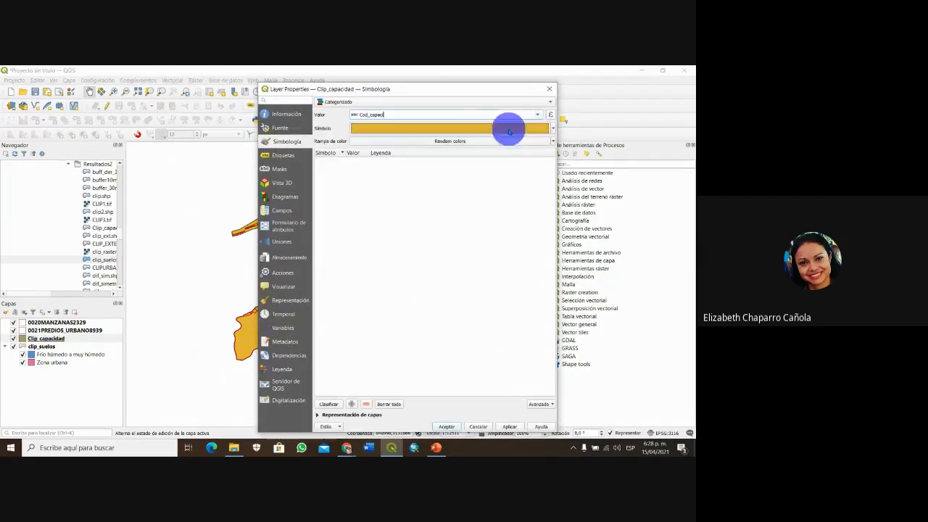
pyautogui.click(335, 404)
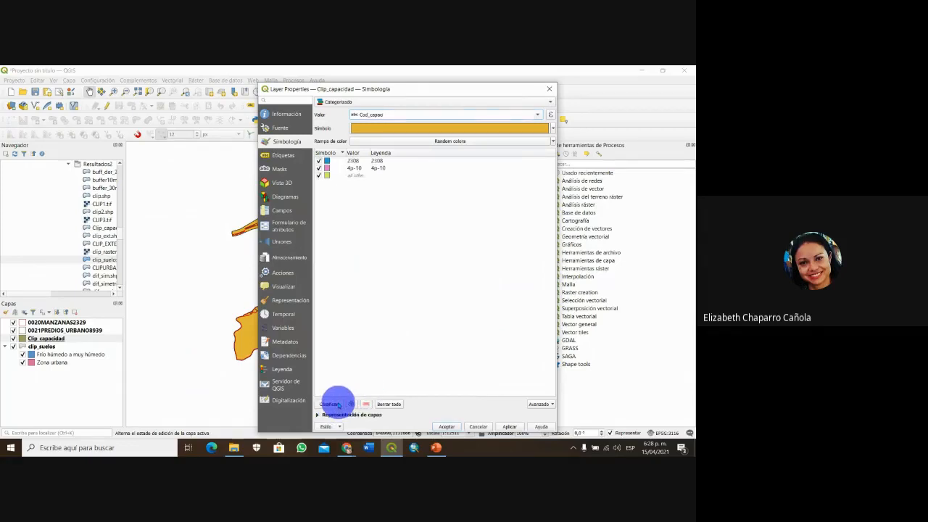
# - Delete the catch-all category for other values from the Clip_capacidad classification and accept the symbology
pyautogui.click(357, 175)
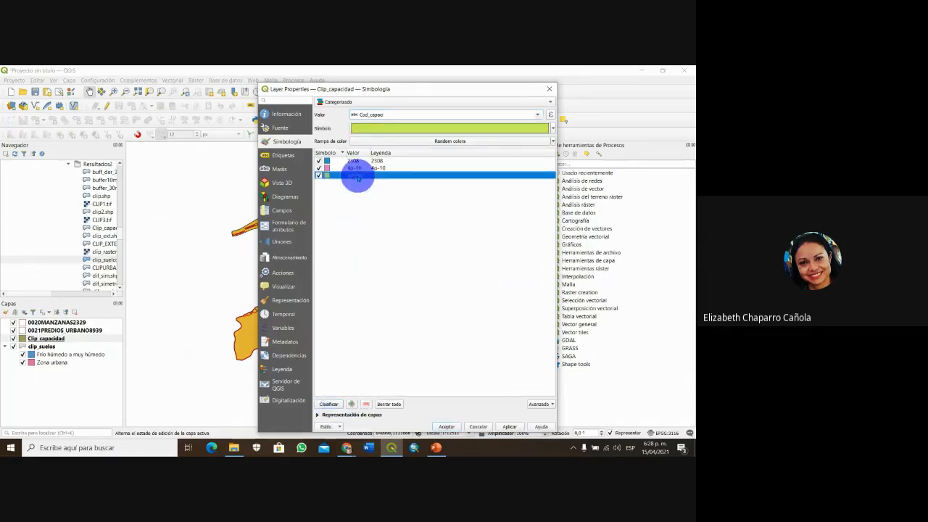
pyautogui.click(366, 404)
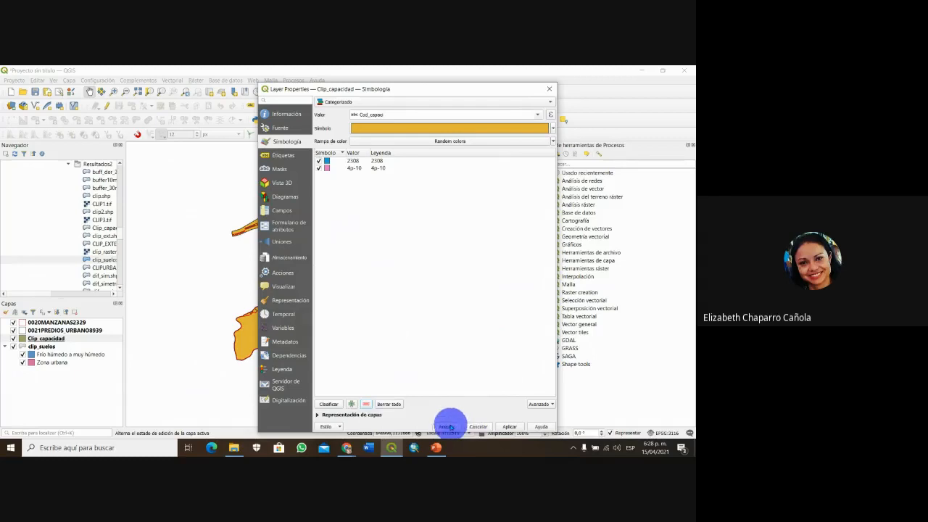
pyautogui.click(448, 426)
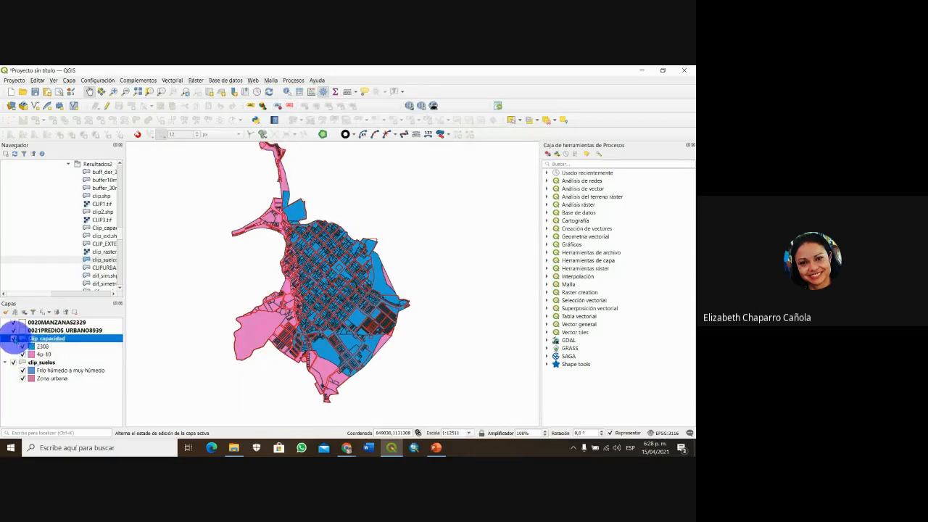
# - Toggle the visibility of Clip_capacidad off and on to compare it with the clip_suelos layer beneath
pyautogui.click(14, 338)
pyautogui.click(13, 339)
pyautogui.click(14, 339)
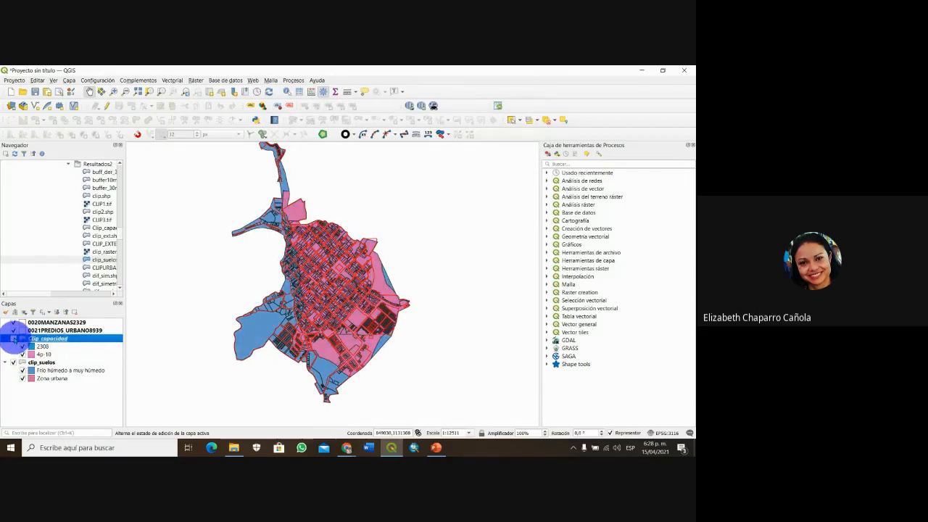
pyautogui.click(14, 338)
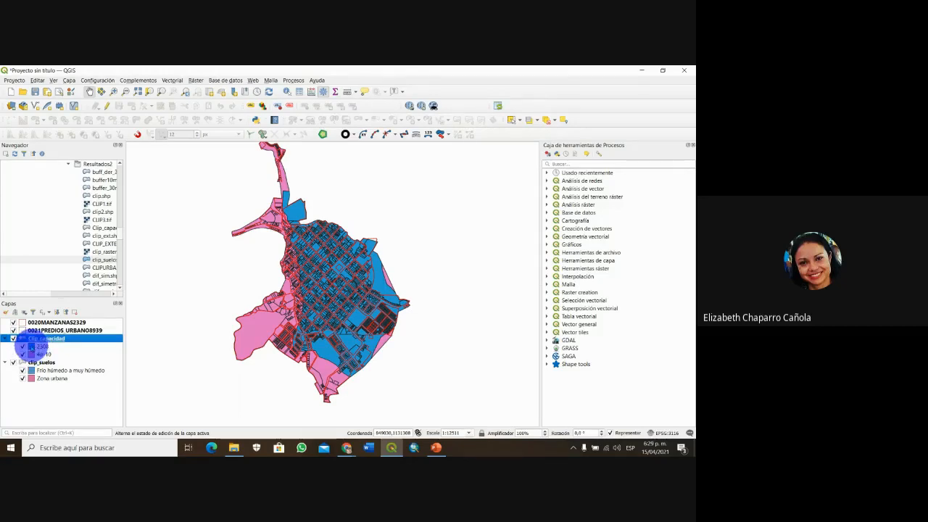
# - Set the fill style of the 2308 category in Clip_capacidad to the Cruz pattern and accept the symbol
pyautogui.doubleClick(32, 347)
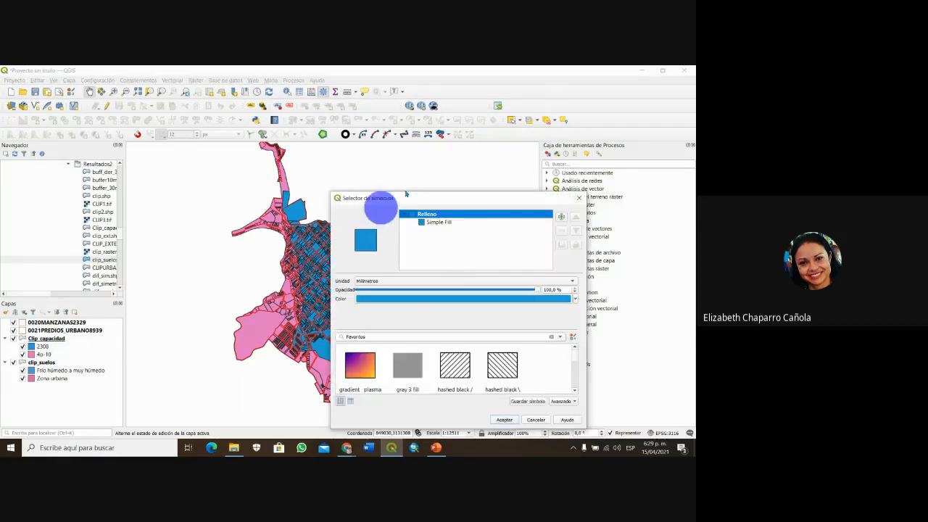
pyautogui.moveTo(415, 201); pyautogui.dragTo(358, 145)
pyautogui.click(379, 164)
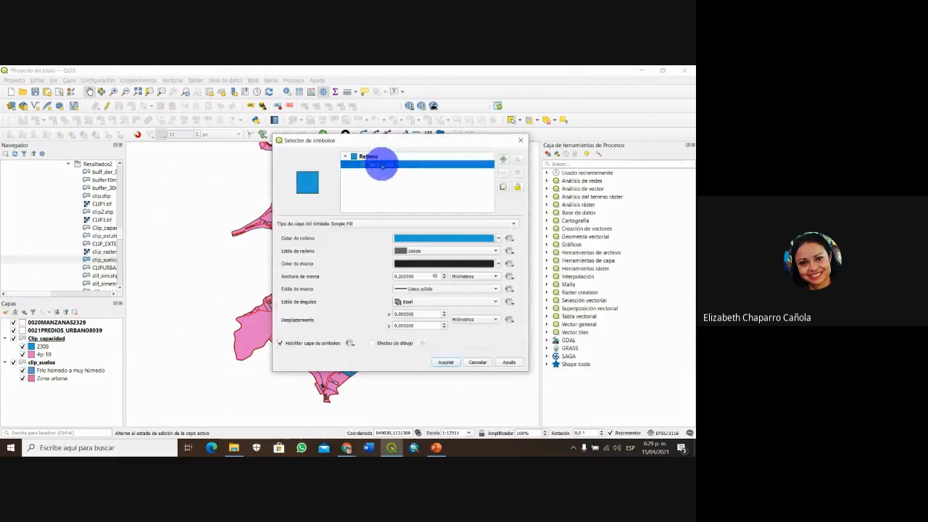
pyautogui.click(495, 252)
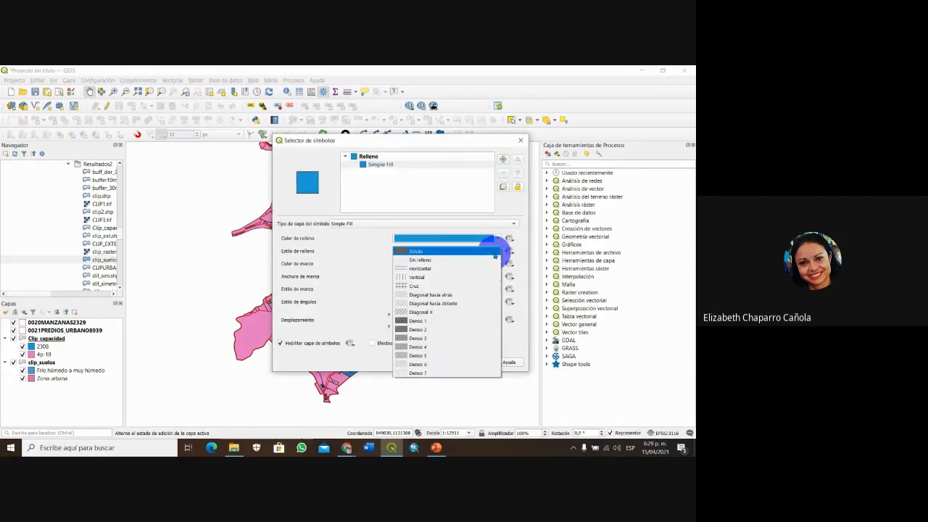
pyautogui.click(435, 287)
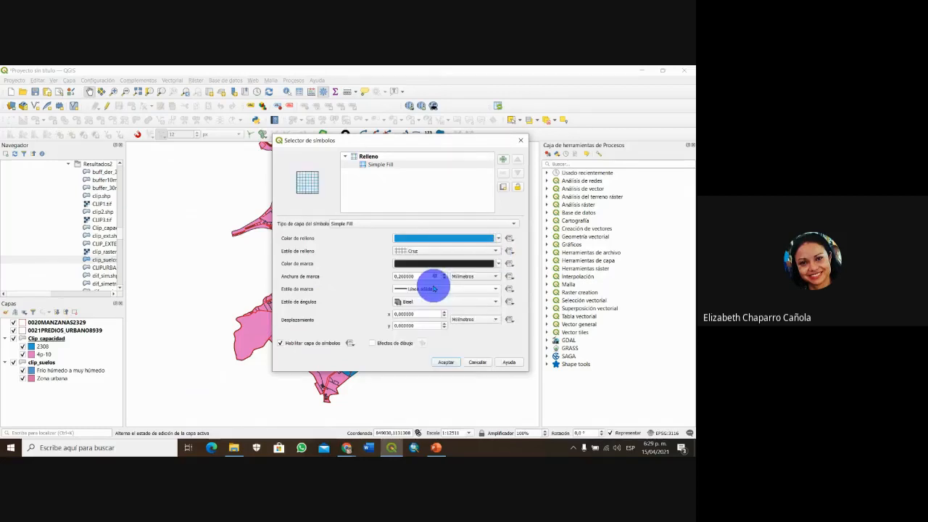
pyautogui.click(446, 362)
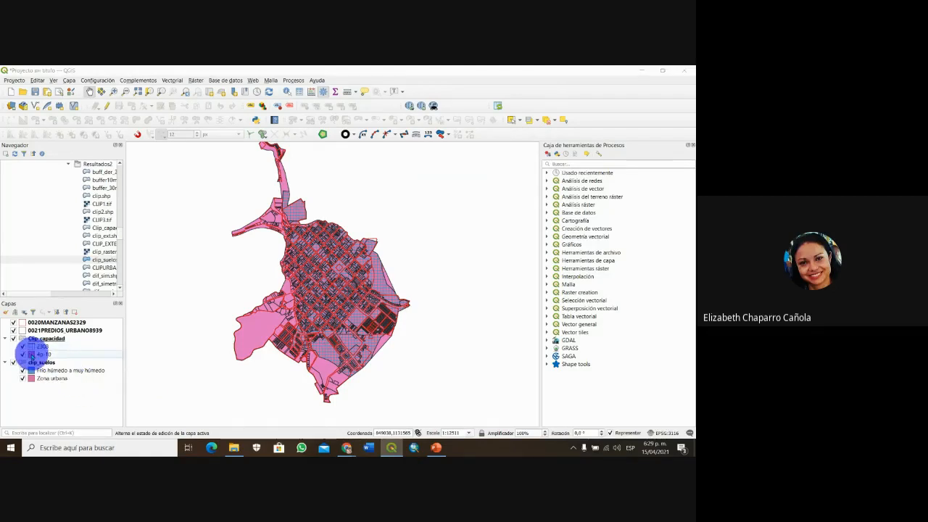
# - Set the fill style of the 4p-10 category in Clip_capacidad to Diagonal hacia atrás and accept the symbol
pyautogui.doubleClick(32, 354)
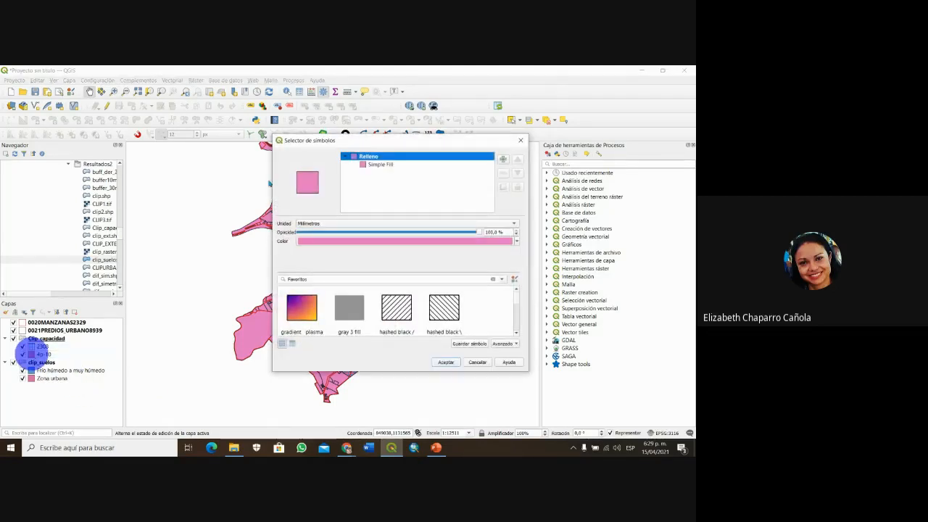
pyautogui.click(371, 163)
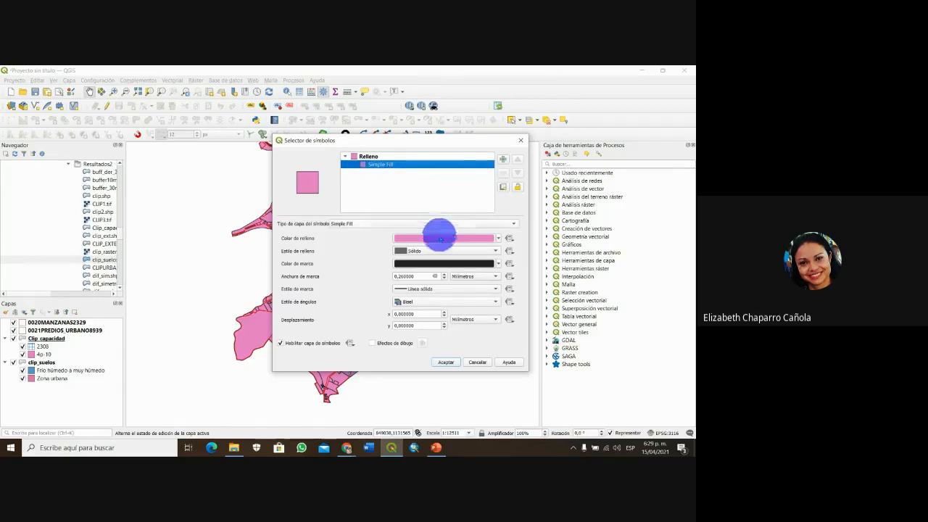
pyautogui.click(494, 248)
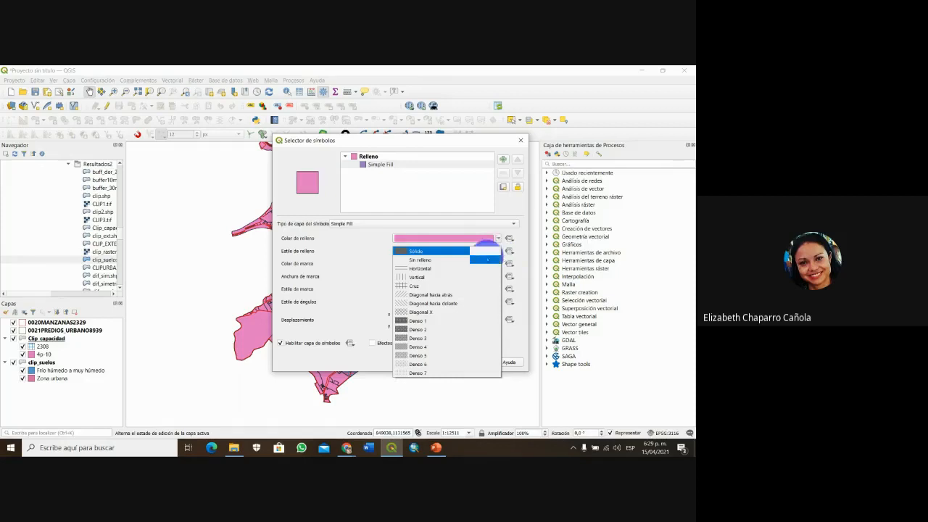
pyautogui.click(443, 294)
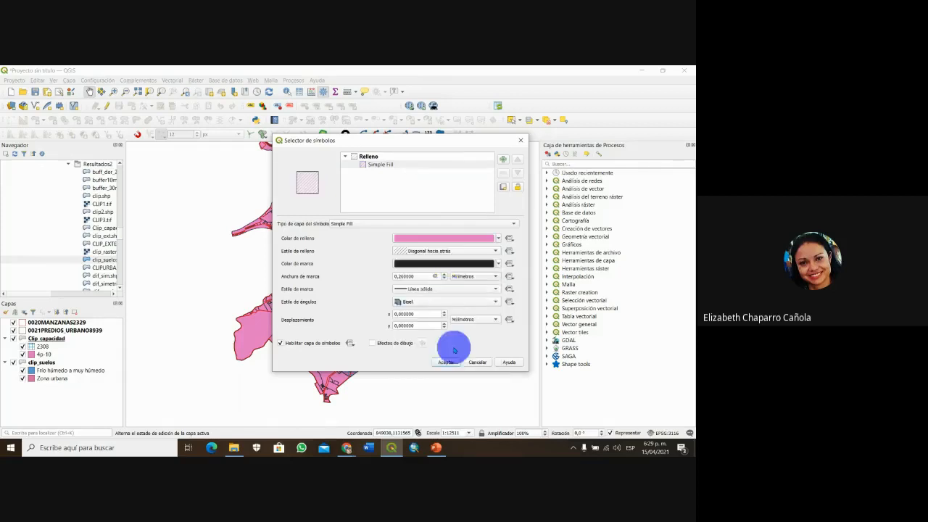
pyautogui.click(450, 362)
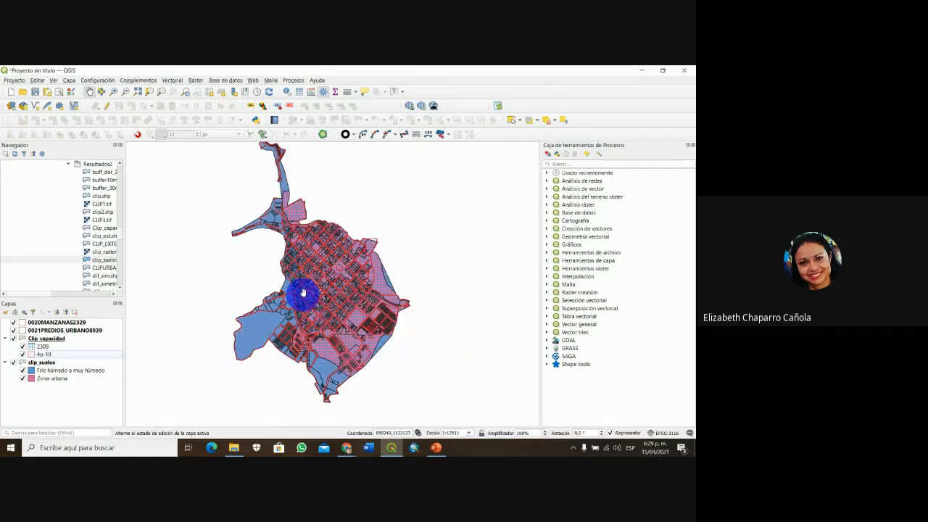
# - Examine up close how the hatched capacity categories overlap the soil colors and parcel outlines along the boundary between the two zones
pyautogui.scroll(2, 303, 292)
pyautogui.scroll(1, 311, 274)
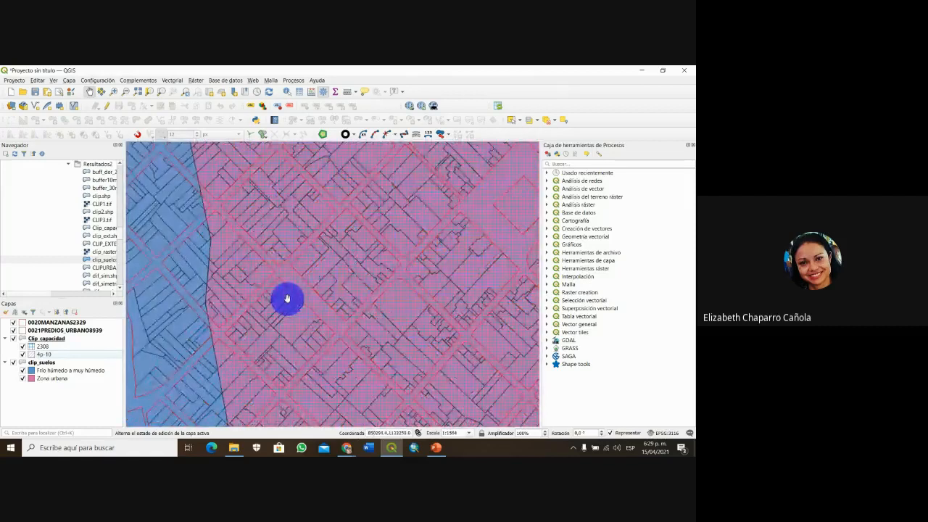
pyautogui.moveTo(282, 295); pyautogui.dragTo(418, 284)
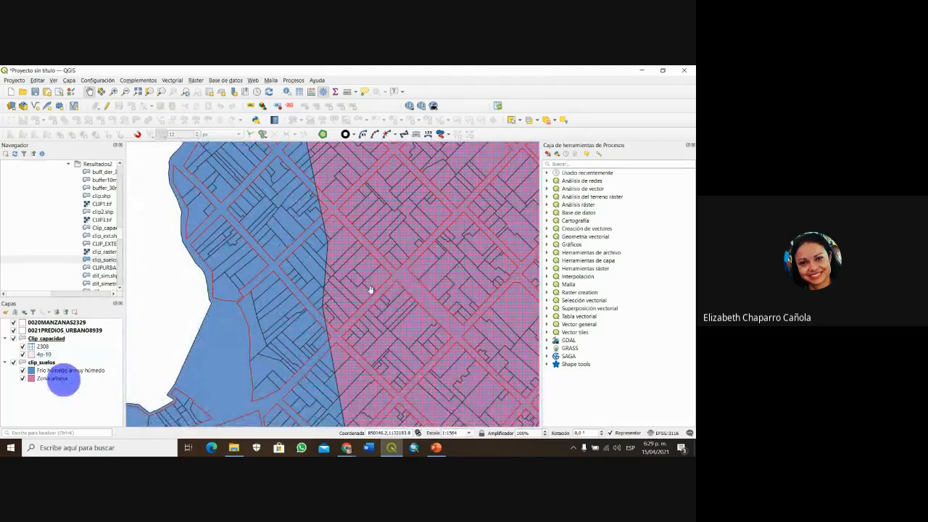
pyautogui.scroll(1, 404, 258)
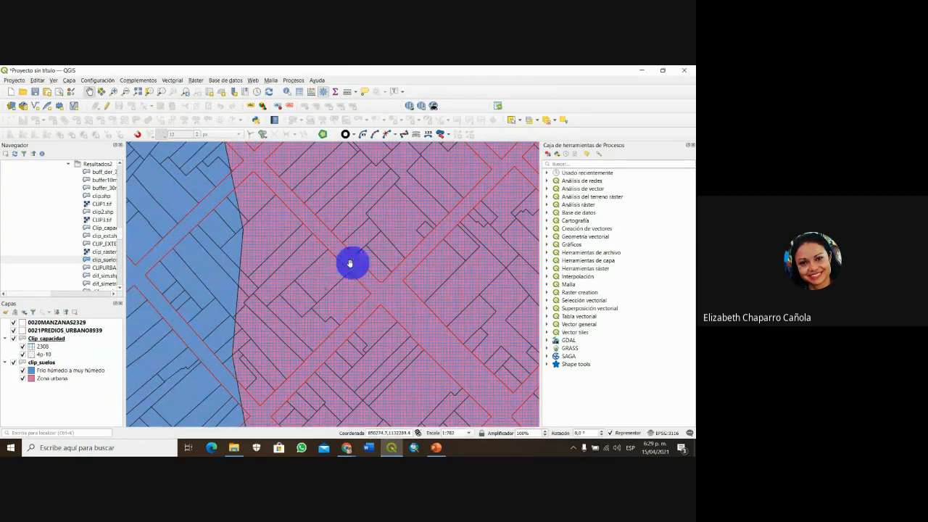
pyautogui.scroll(-3, 327, 271)
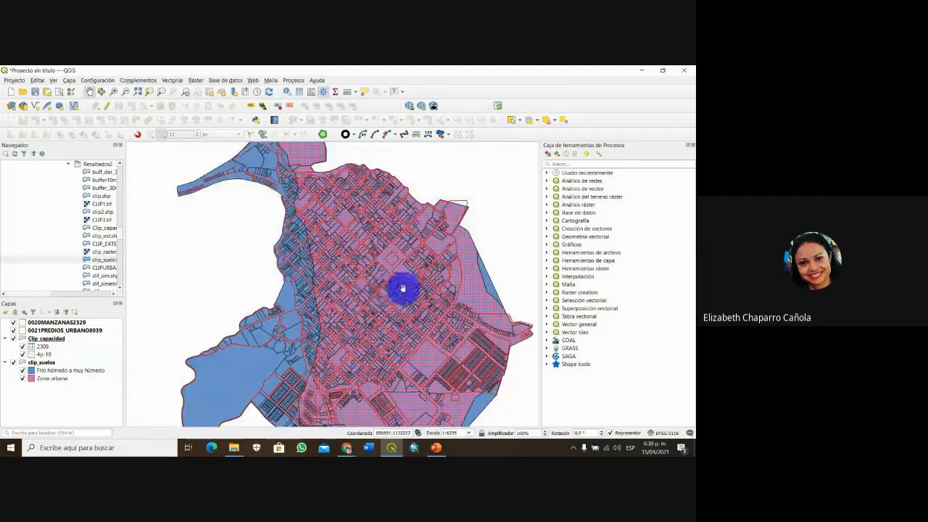
pyautogui.scroll(-1, 407, 294)
pyautogui.scroll(1, 405, 296)
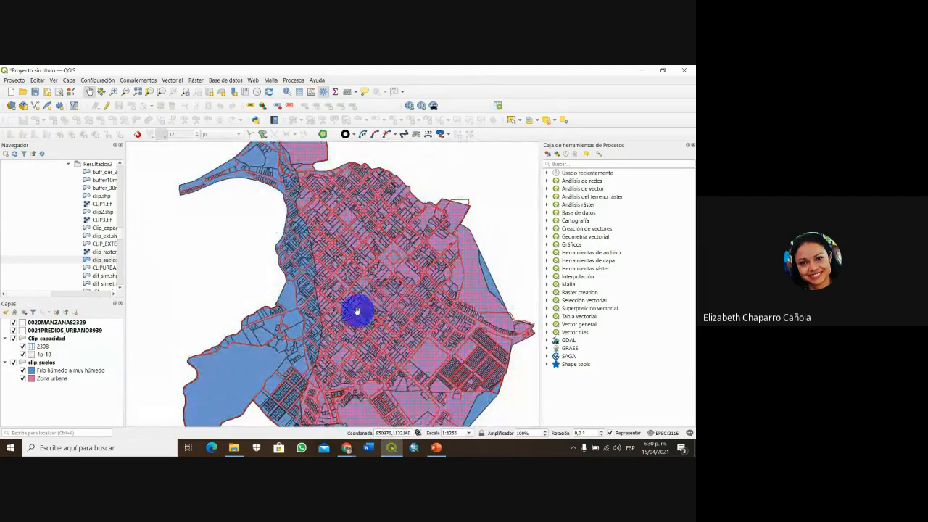
pyautogui.scroll(1, 356, 311)
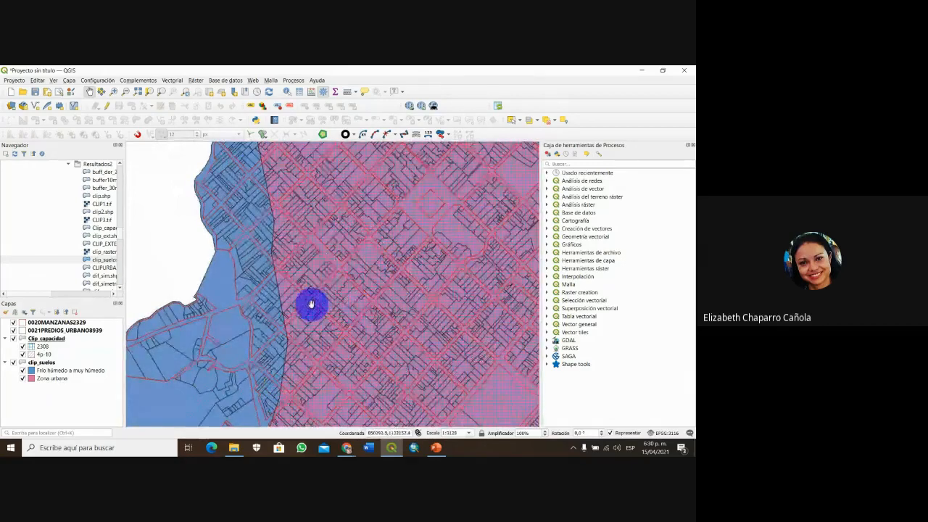
pyautogui.moveTo(310, 305); pyautogui.dragTo(346, 313)
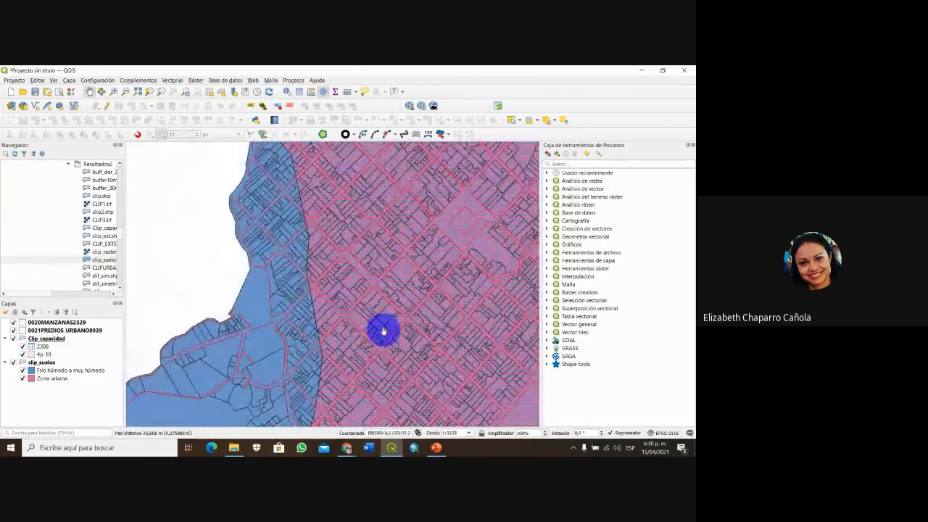
pyautogui.scroll(1, 378, 317)
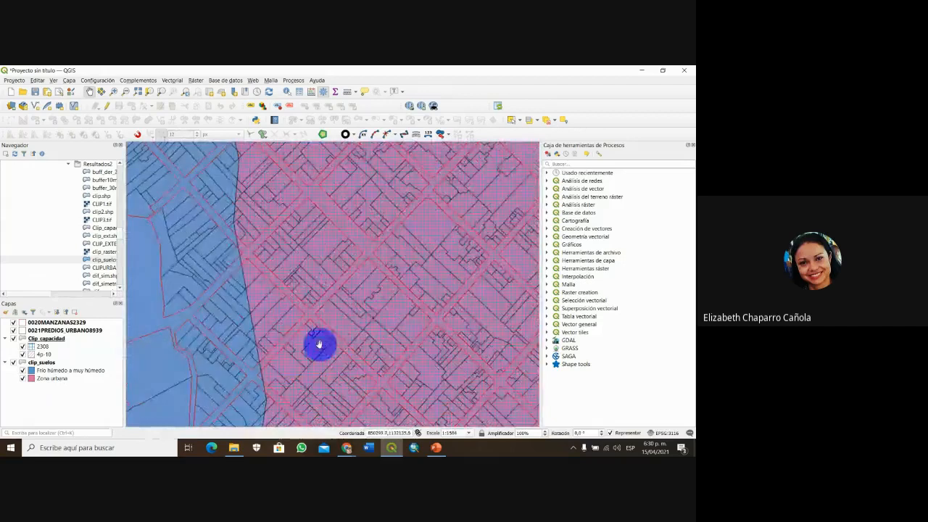
pyautogui.moveTo(319, 342); pyautogui.dragTo(419, 324)
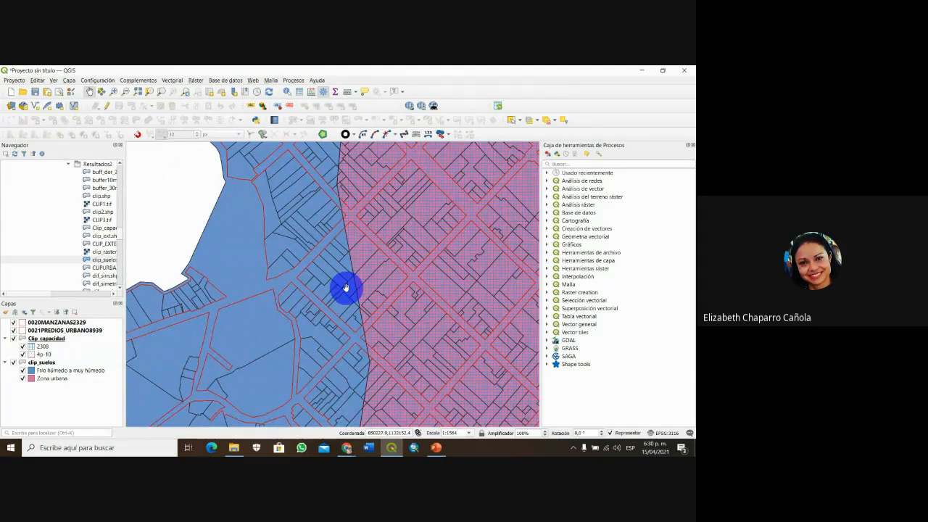
pyautogui.scroll(1, 345, 288)
pyautogui.scroll(-1, 353, 286)
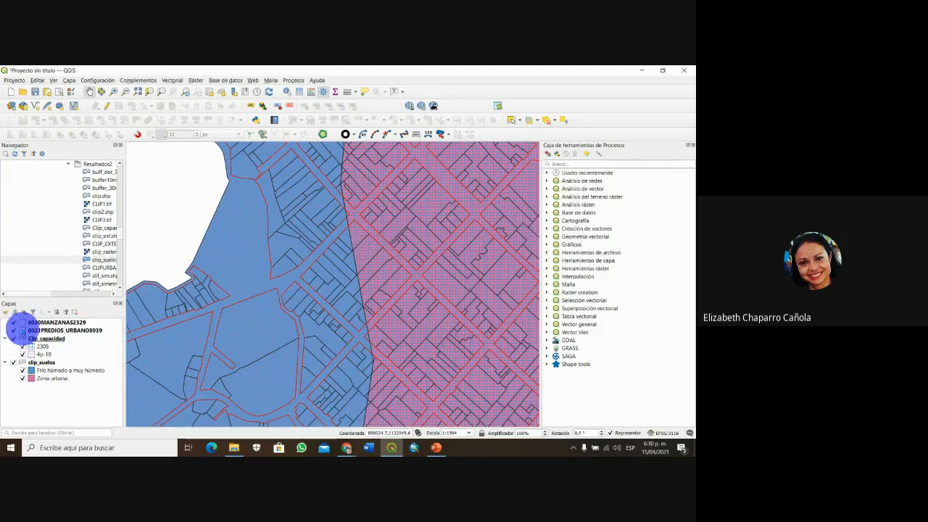
# - Check the symbology properties of the 0021PREDIOS_URBANO8939 layer and close them without changes
pyautogui.click(22, 330)
pyautogui.doubleClick(22, 330)
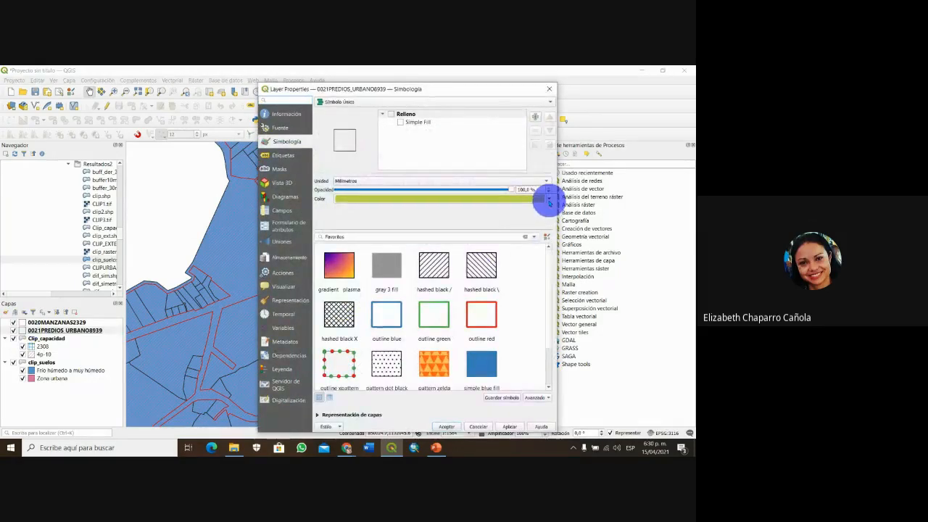
pyautogui.click(550, 90)
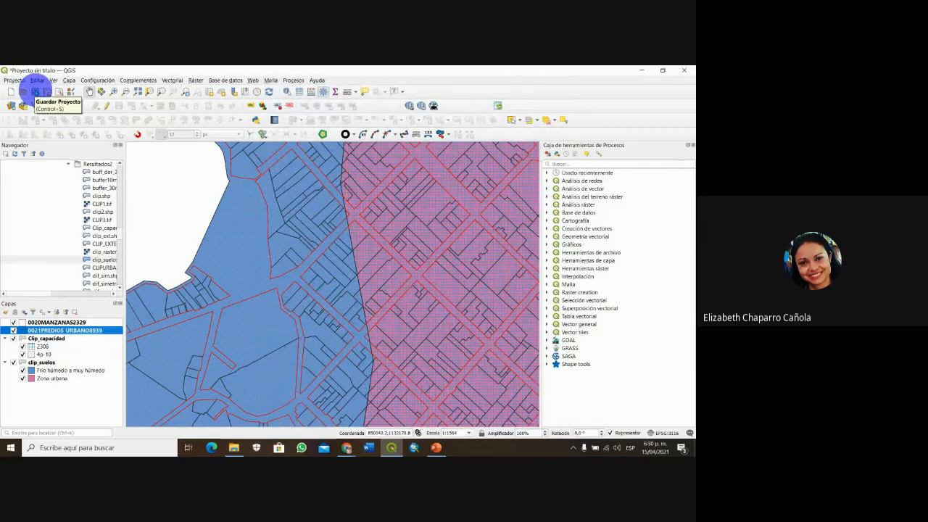
# - Save the project as mapa2 in the Semana8_Mapas folder inside TAC
pyautogui.click(35, 91)
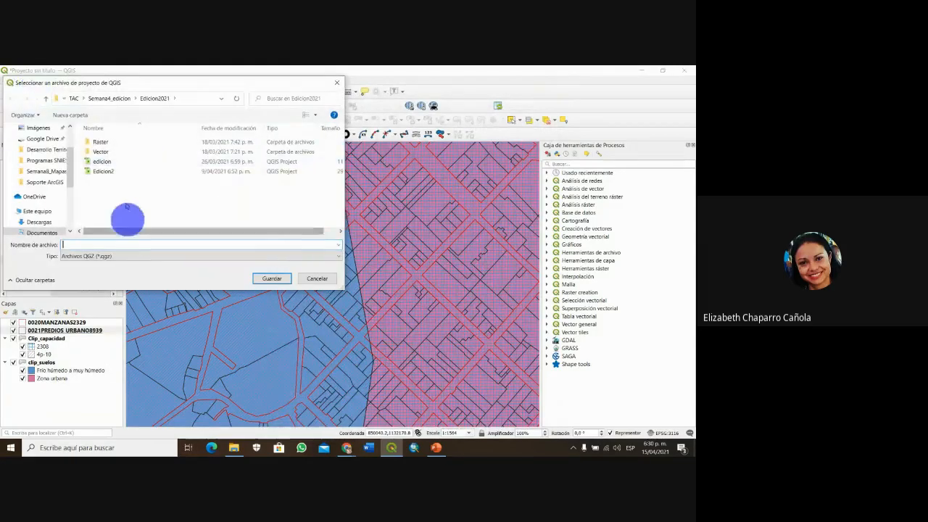
pyautogui.click(112, 97)
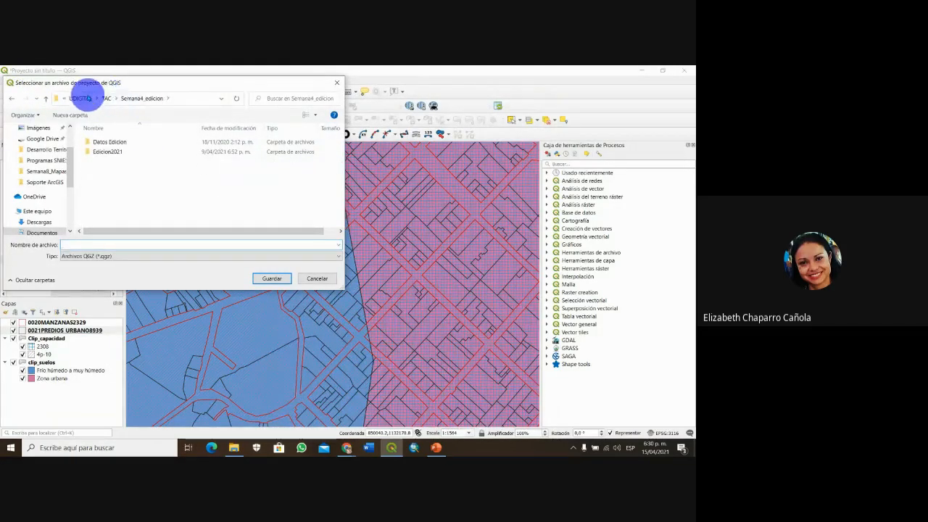
pyautogui.click(115, 98)
pyautogui.click(107, 97)
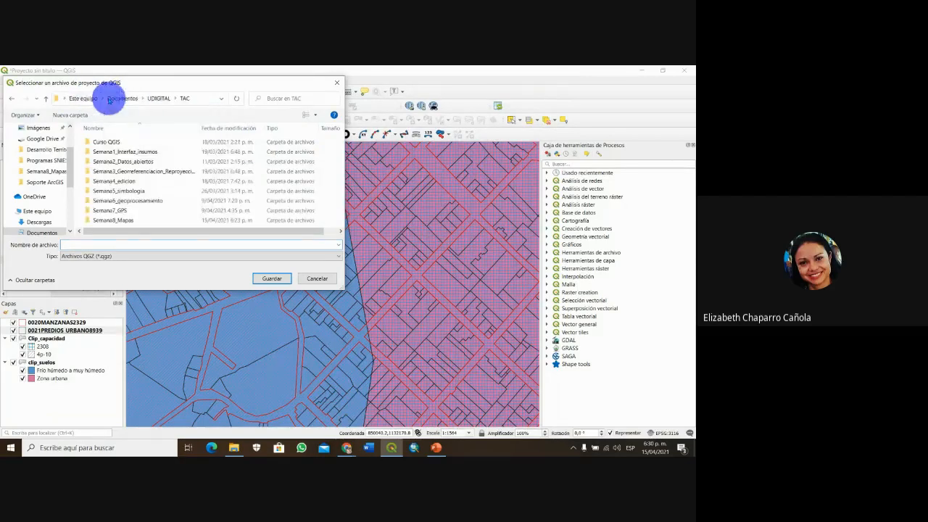
pyautogui.doubleClick(115, 218)
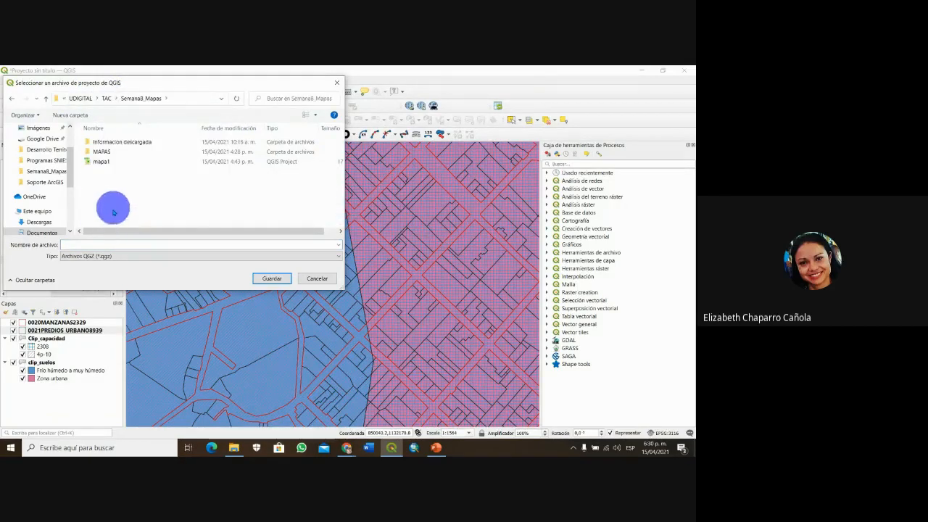
pyautogui.click(94, 243)
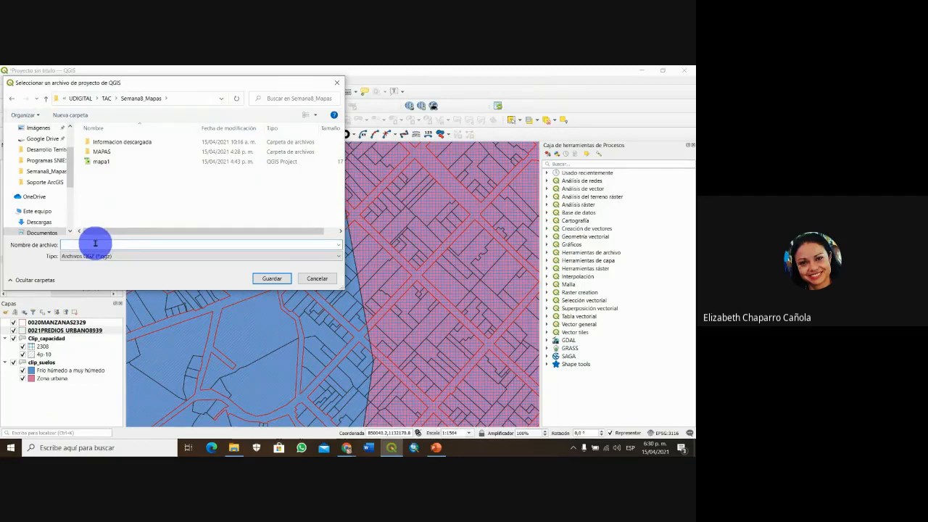
pyautogui.write('mapa2')
pyautogui.click(270, 278)
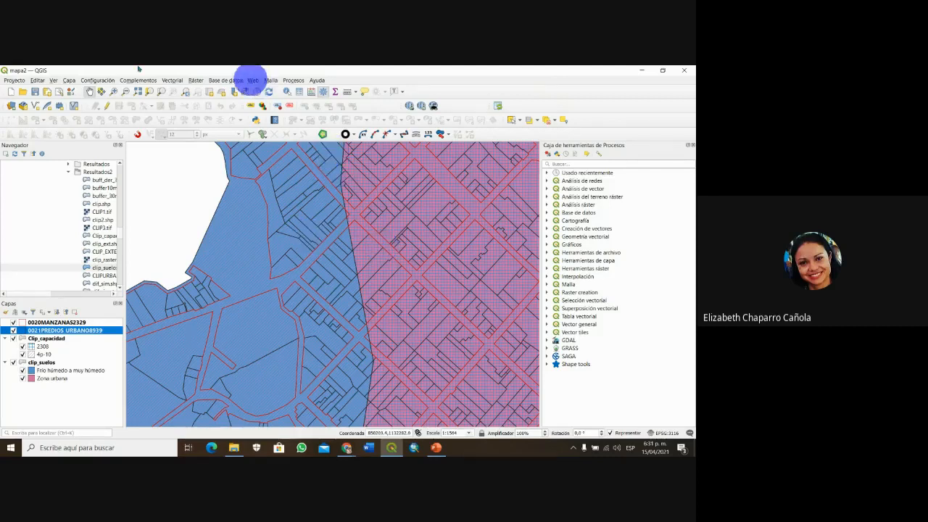
# - Create a new print composition titled Mapa2 and reposition its window so the whole layout is in view
pyautogui.click(47, 93)
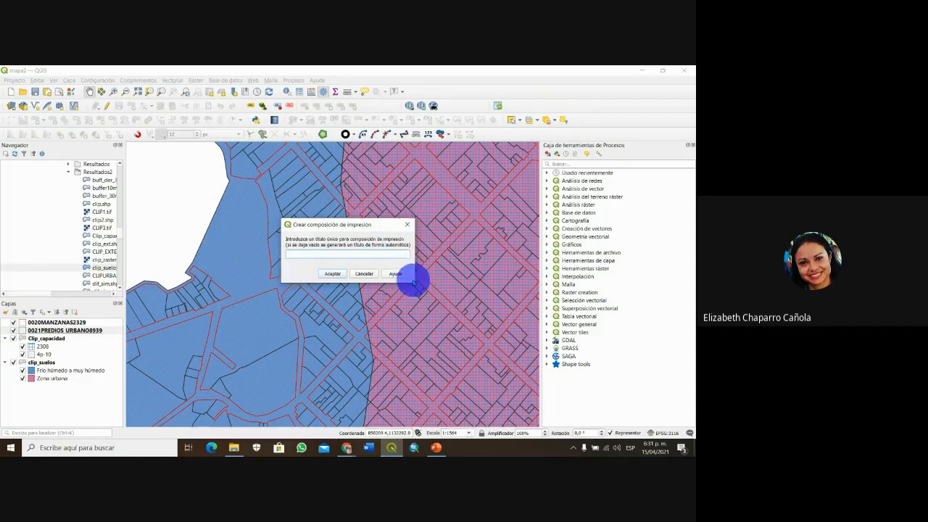
pyautogui.click(372, 254)
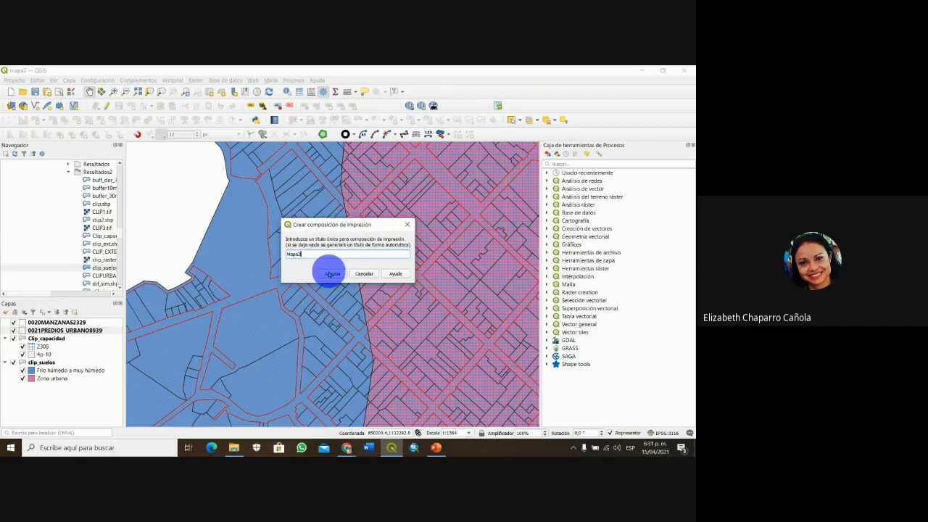
pyautogui.click(330, 274)
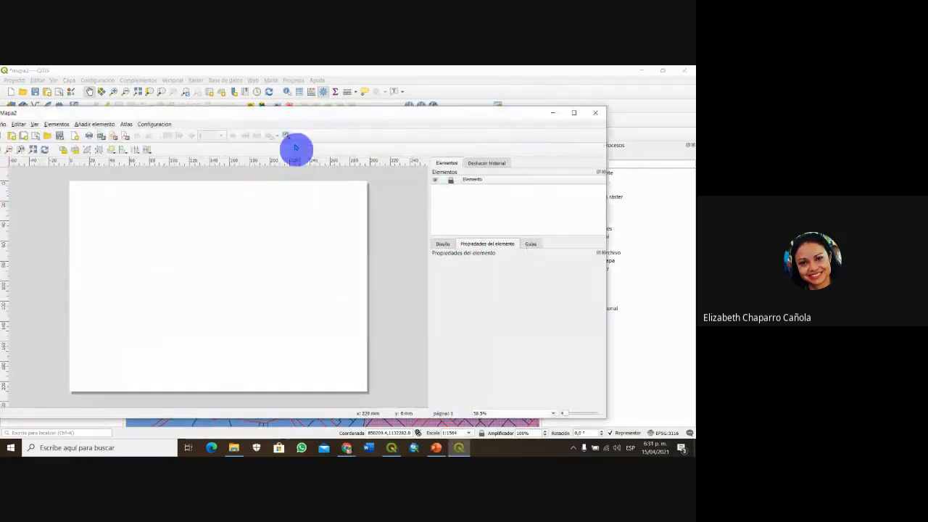
pyautogui.moveTo(286, 113); pyautogui.dragTo(351, 107)
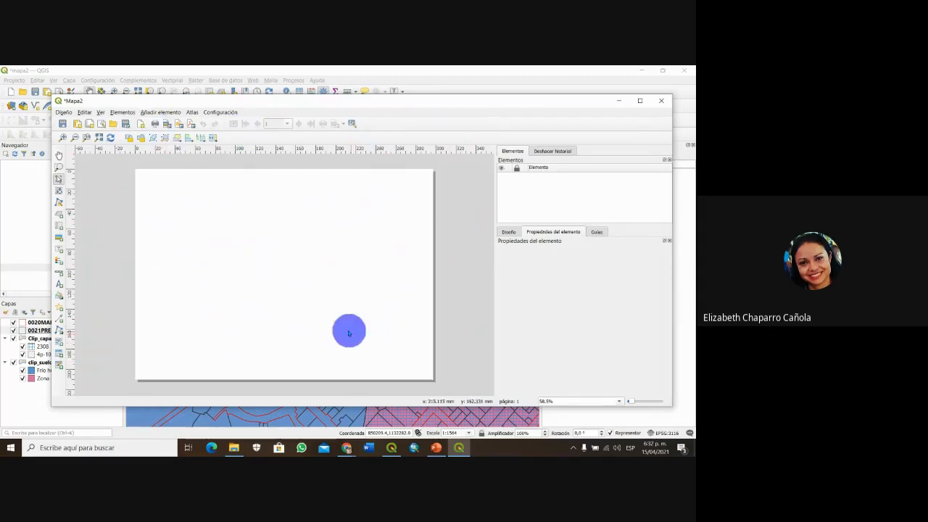
pyautogui.click(63, 112)
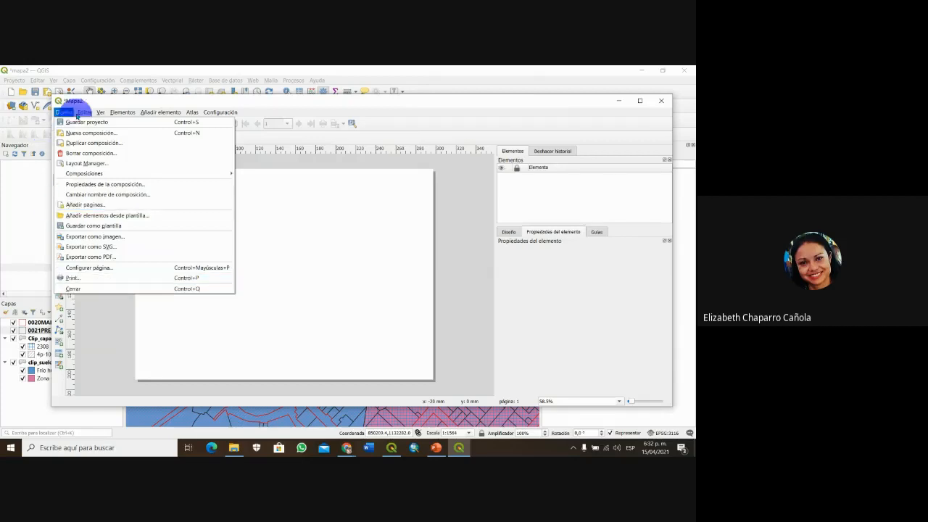
pyautogui.moveTo(85, 112)
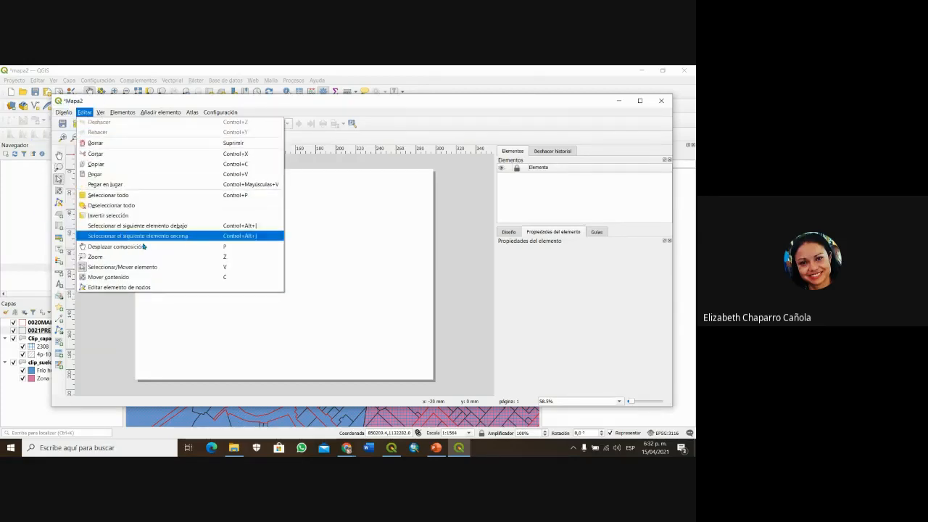
pyautogui.click(101, 112)
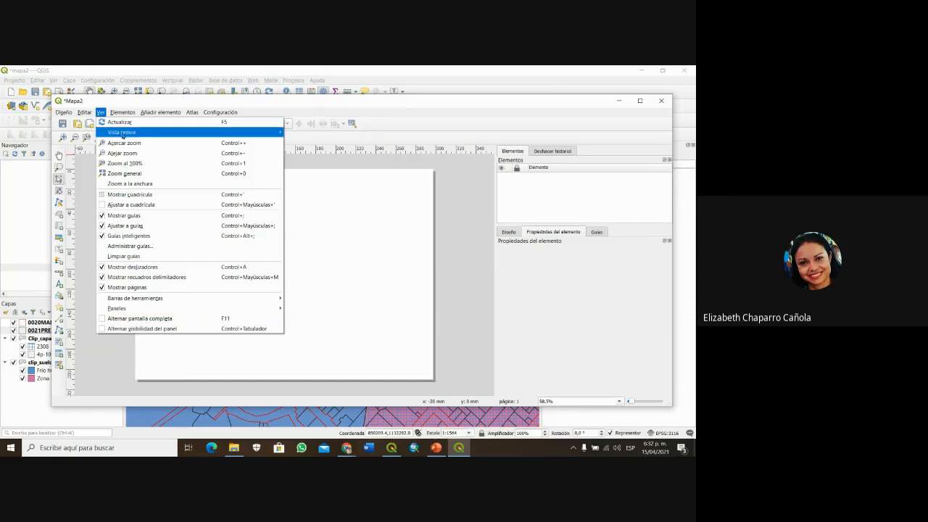
pyautogui.moveTo(120, 113)
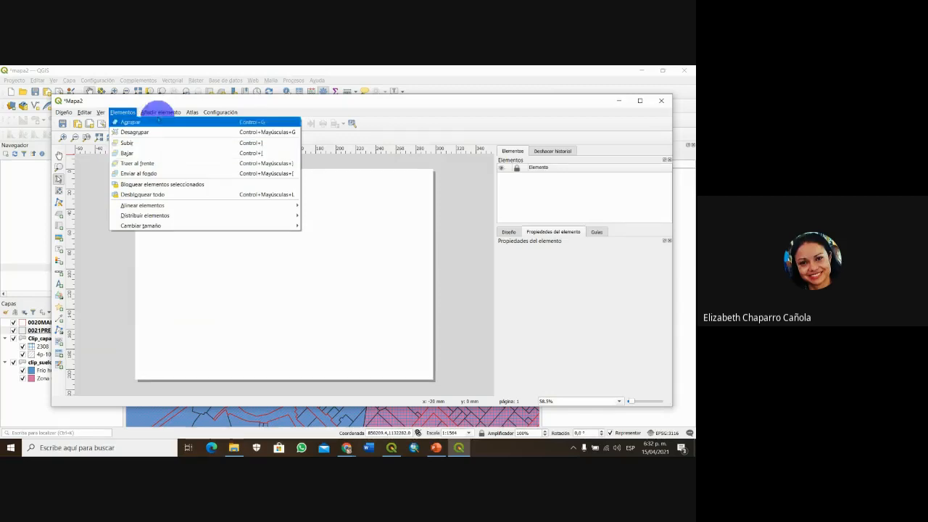
pyautogui.click(159, 113)
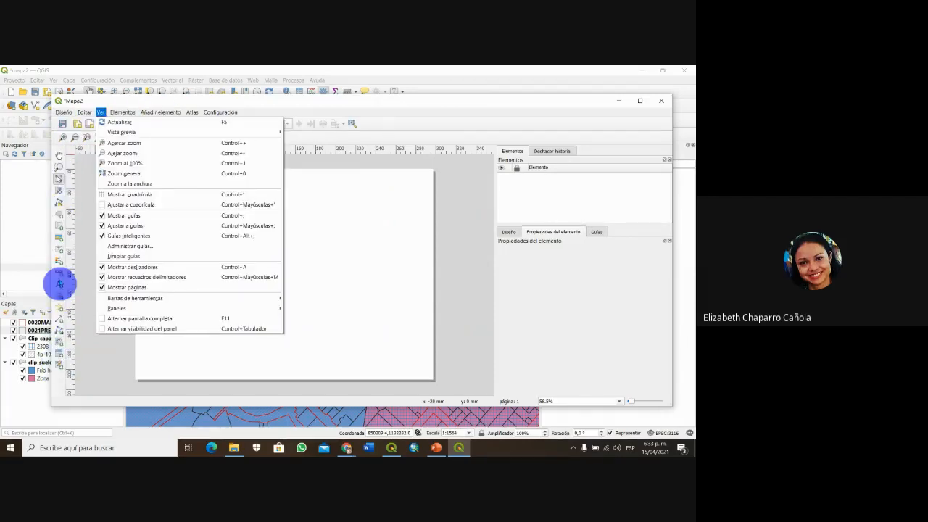
pyautogui.moveTo(219, 113)
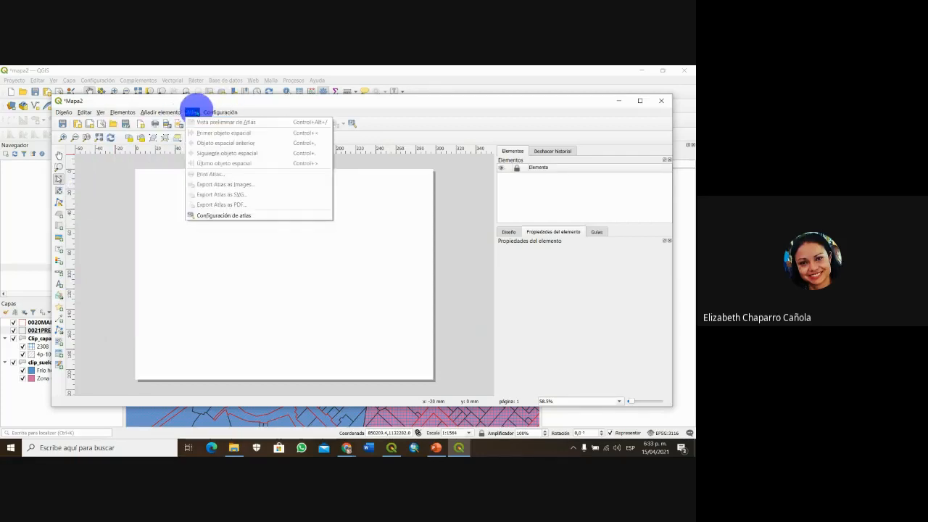
pyautogui.moveTo(158, 113)
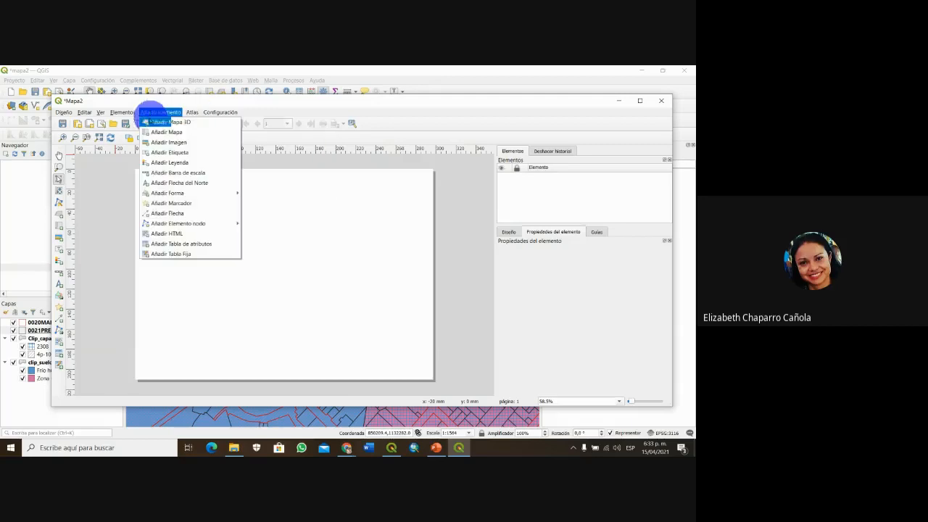
pyautogui.click(283, 107)
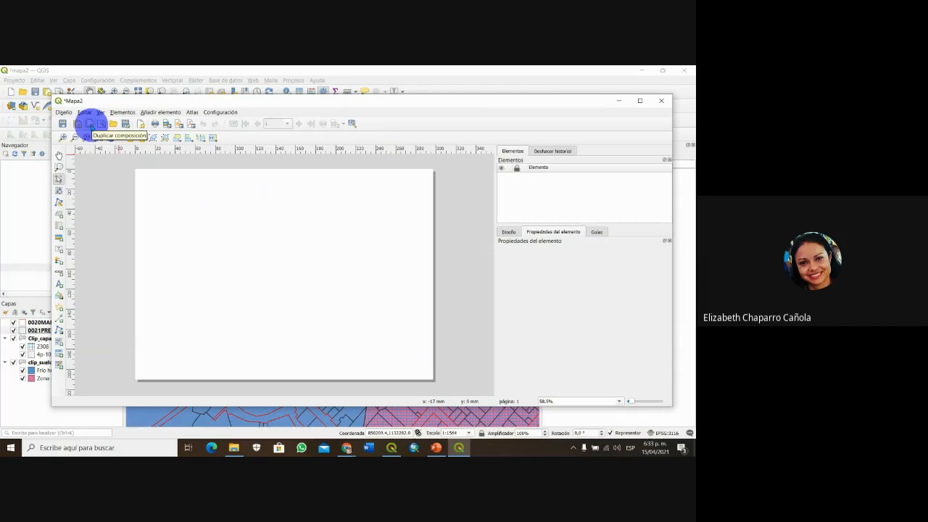
pyautogui.click(618, 101)
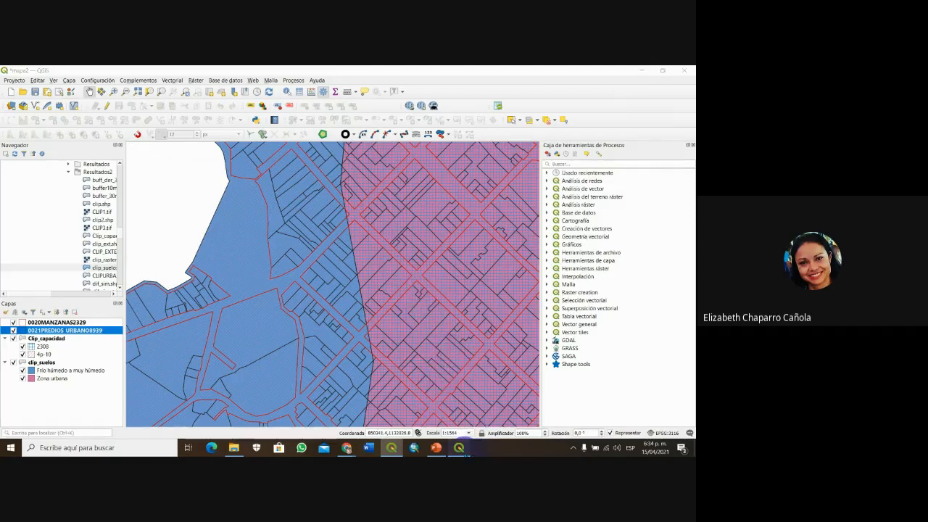
pyautogui.click(459, 447)
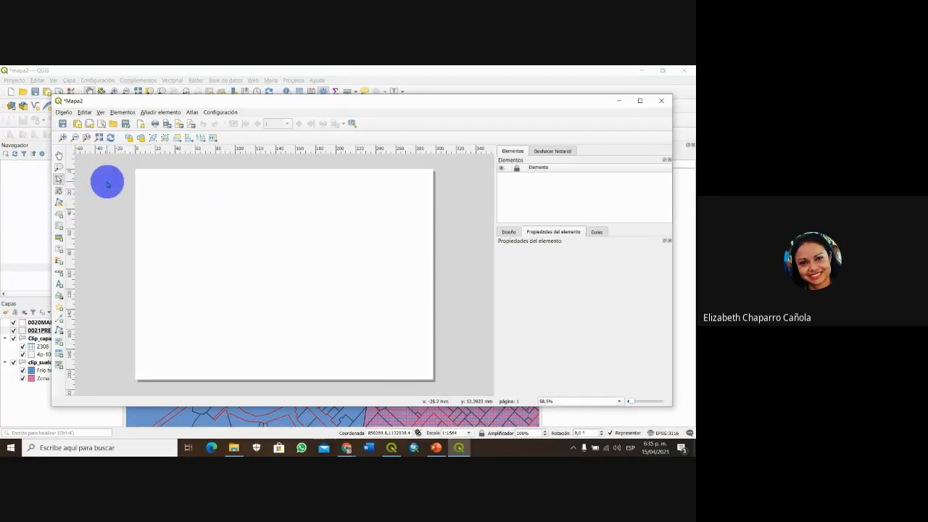
pyautogui.click(620, 103)
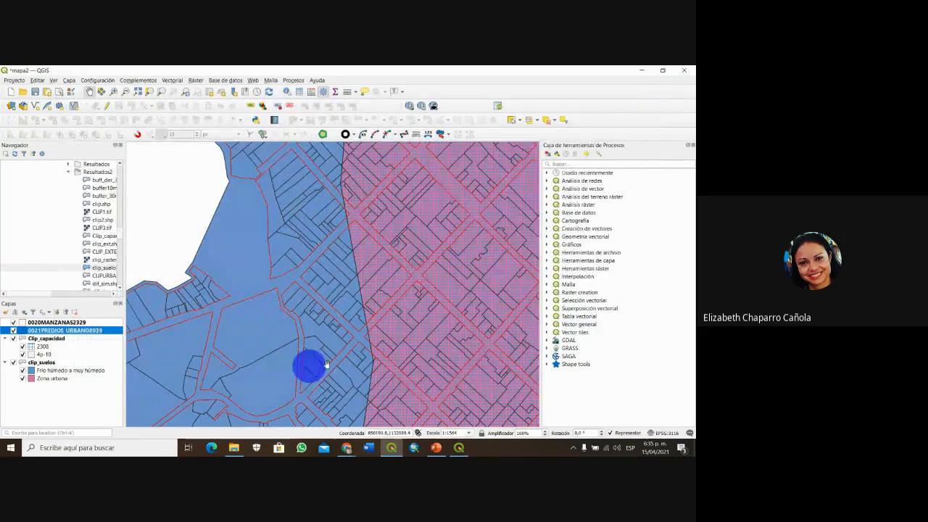
pyautogui.click(460, 447)
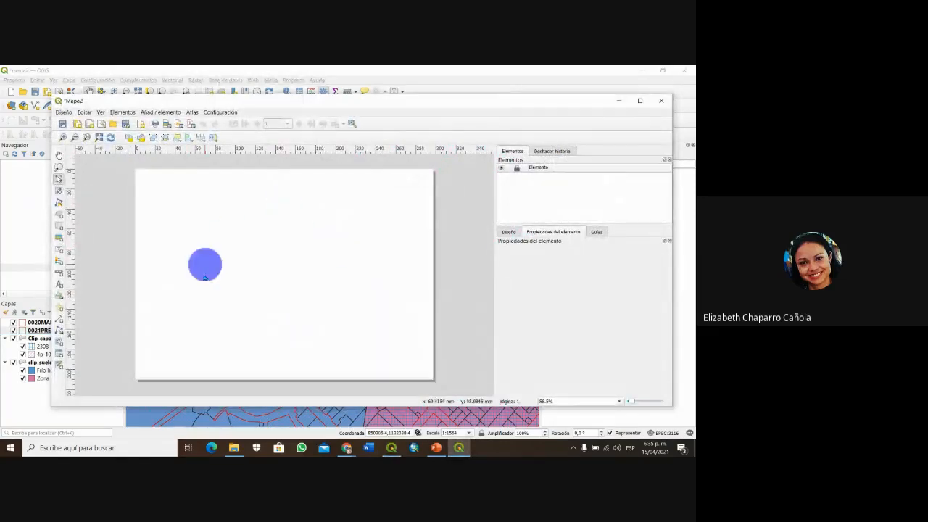
pyautogui.click(621, 100)
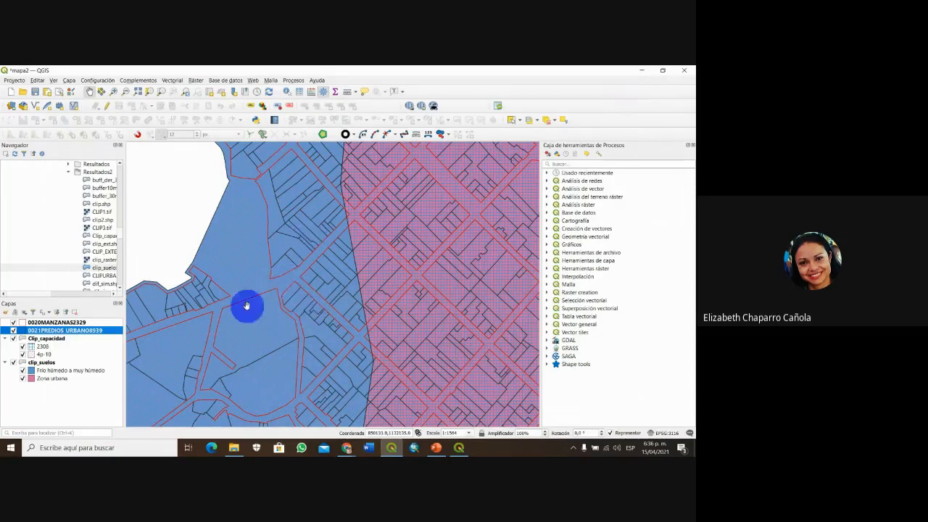
pyautogui.click(458, 447)
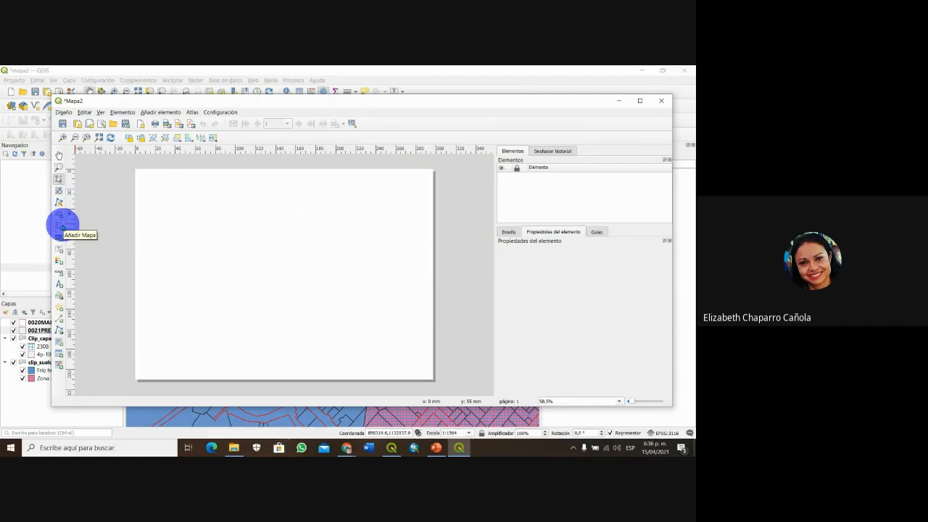
# - Add a map about 262 mm wide and 120 mm high on the page's upper part, compare it with the main project view, and delete it
pyautogui.click(59, 227)
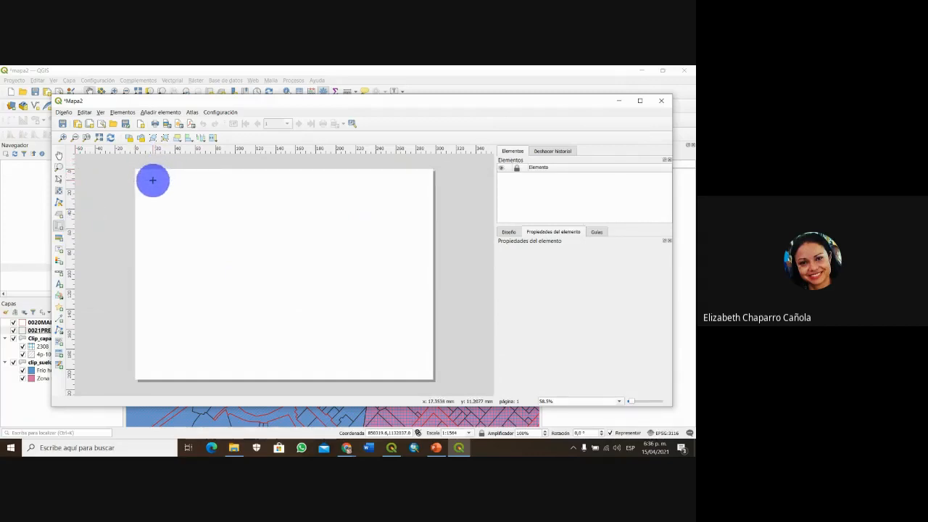
pyautogui.moveTo(153, 180); pyautogui.dragTo(415, 304)
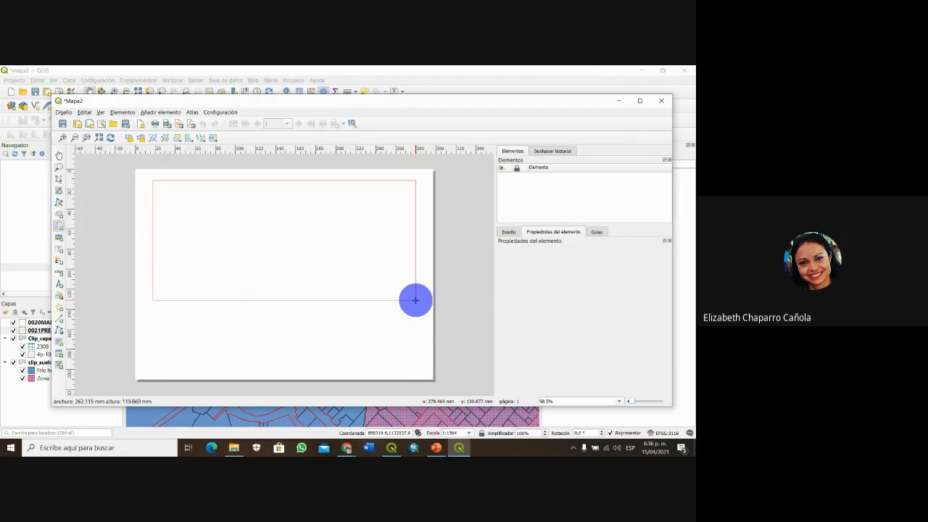
pyautogui.moveTo(416, 300); pyautogui.dragTo(415, 300)
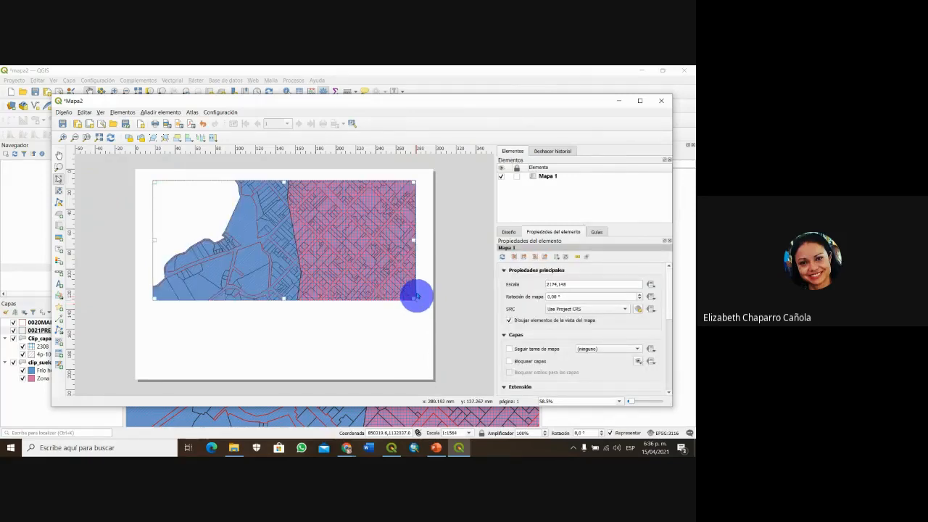
pyautogui.click(620, 103)
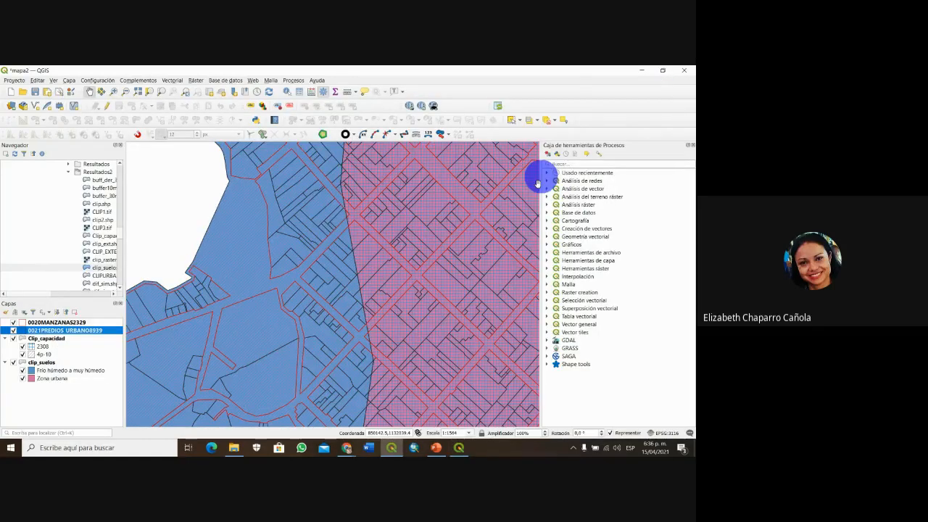
pyautogui.click(459, 448)
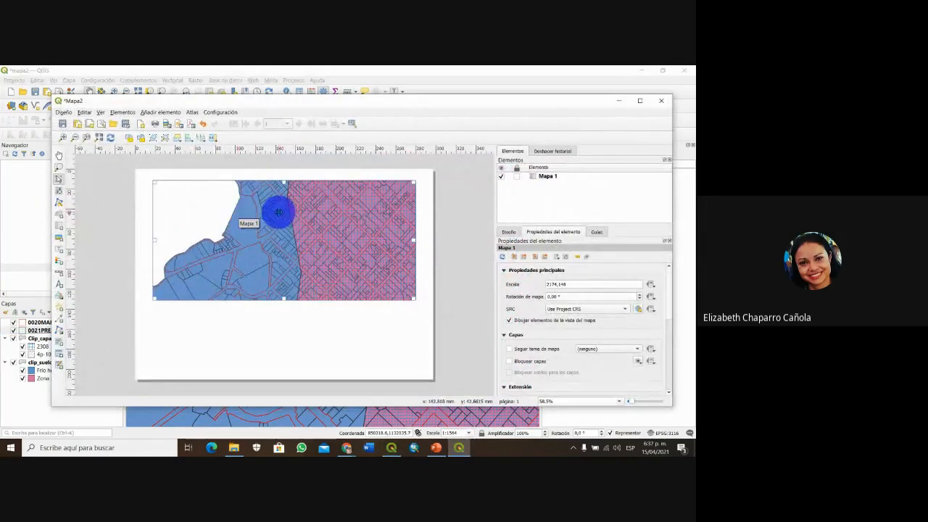
pyautogui.press('Delete')
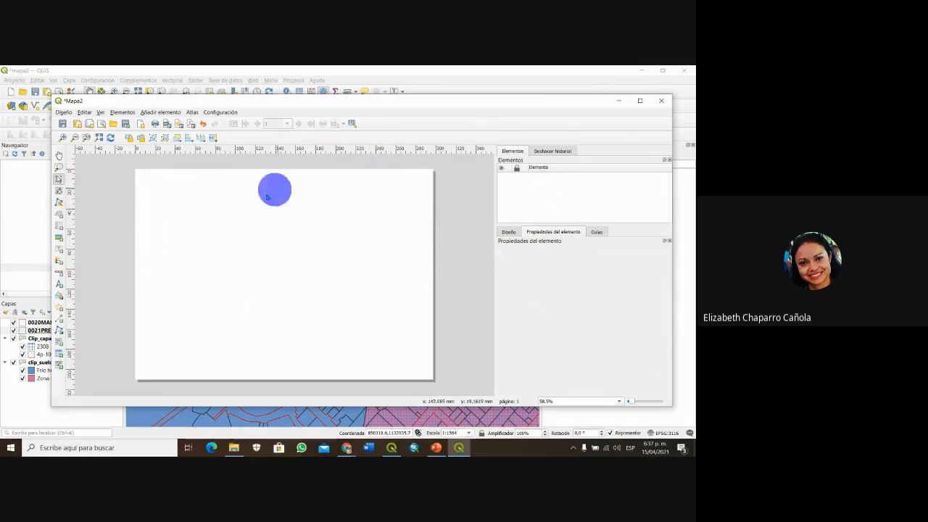
# - Set the layout page's size to Carta with Horizontal orientation in the page properties
pyautogui.rightClick(425, 185)
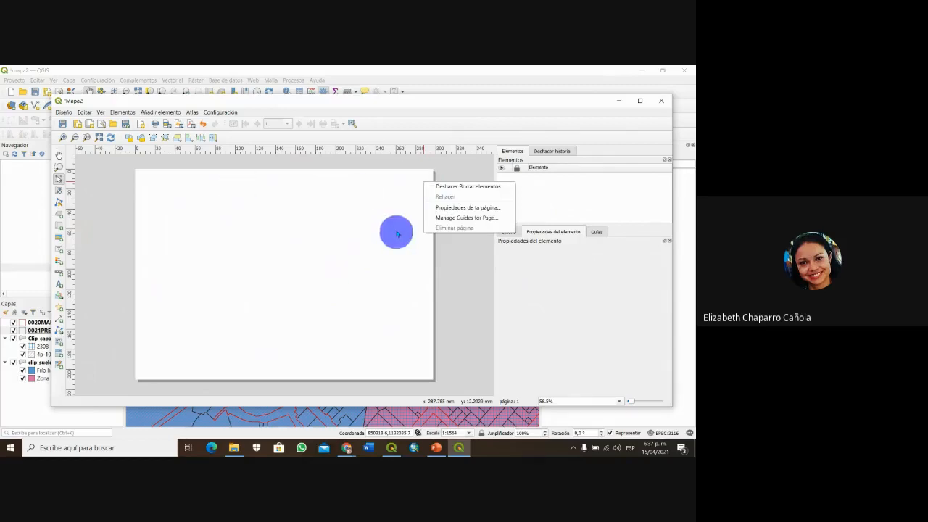
pyautogui.rightClick(417, 183)
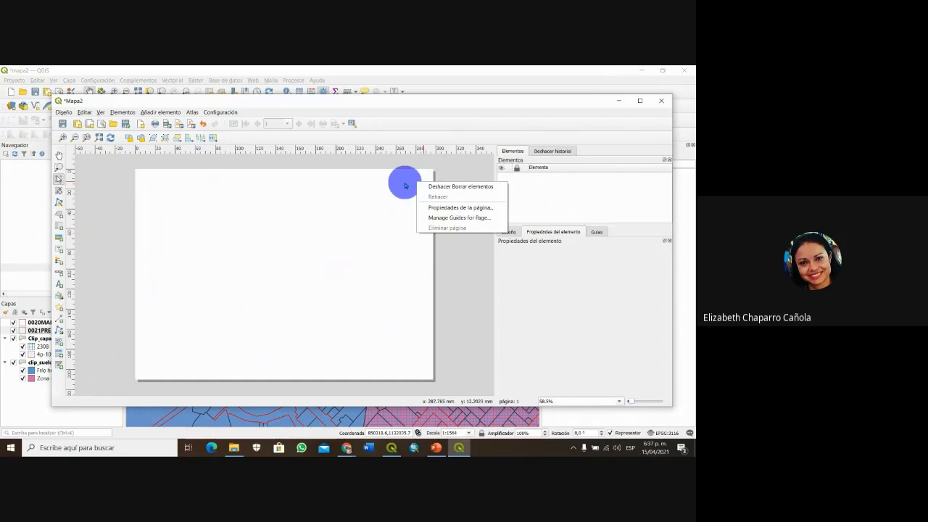
pyautogui.click(441, 208)
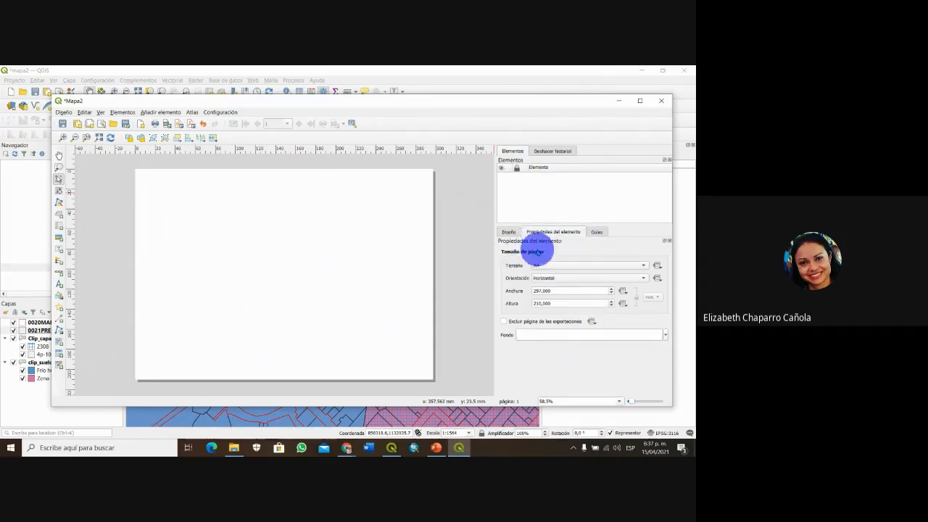
pyautogui.click(644, 267)
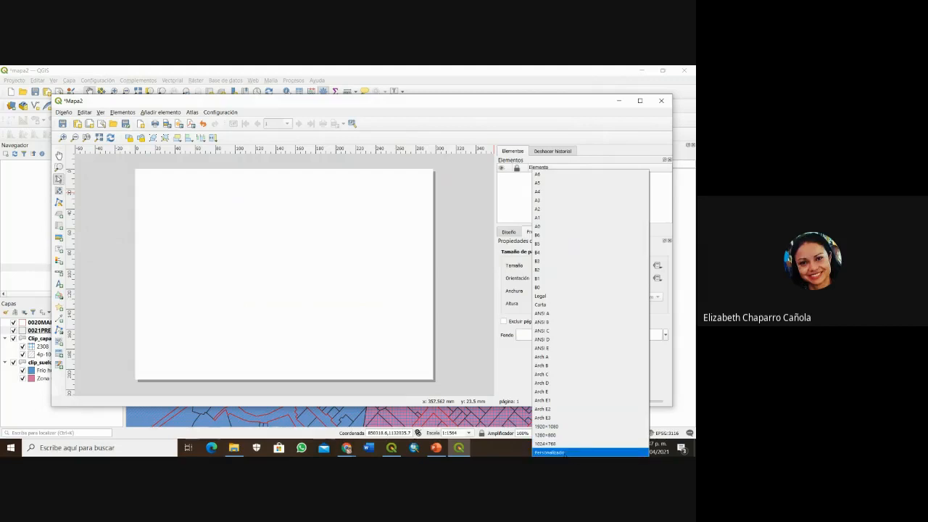
pyautogui.click(540, 305)
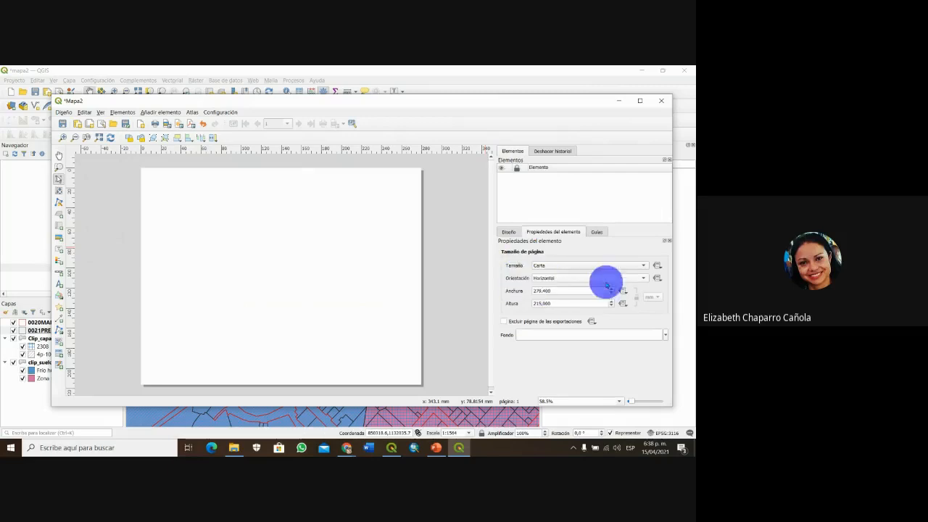
pyautogui.click(643, 278)
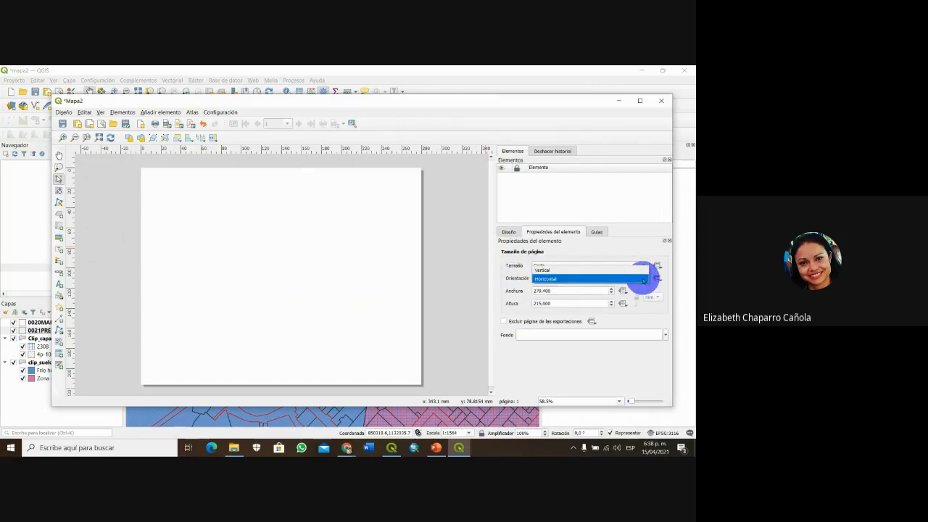
pyautogui.click(642, 280)
pyautogui.click(559, 279)
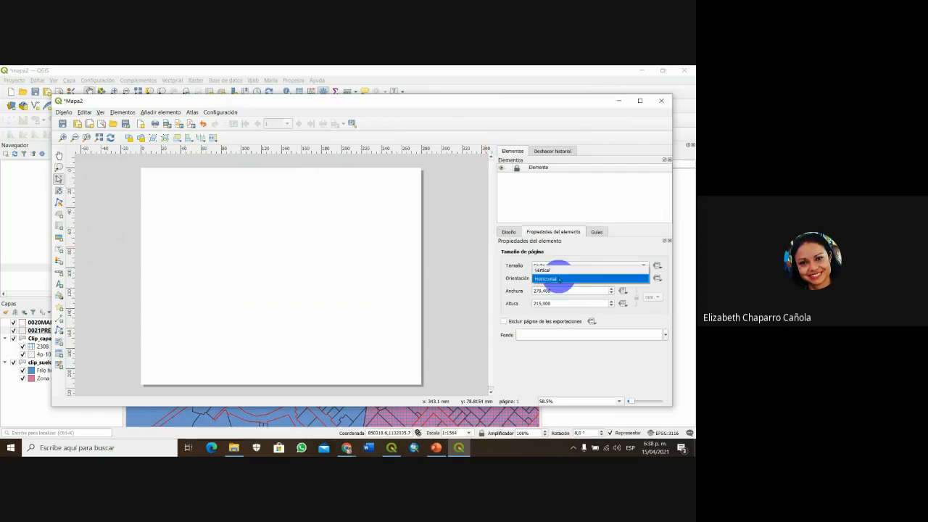
pyautogui.click(559, 279)
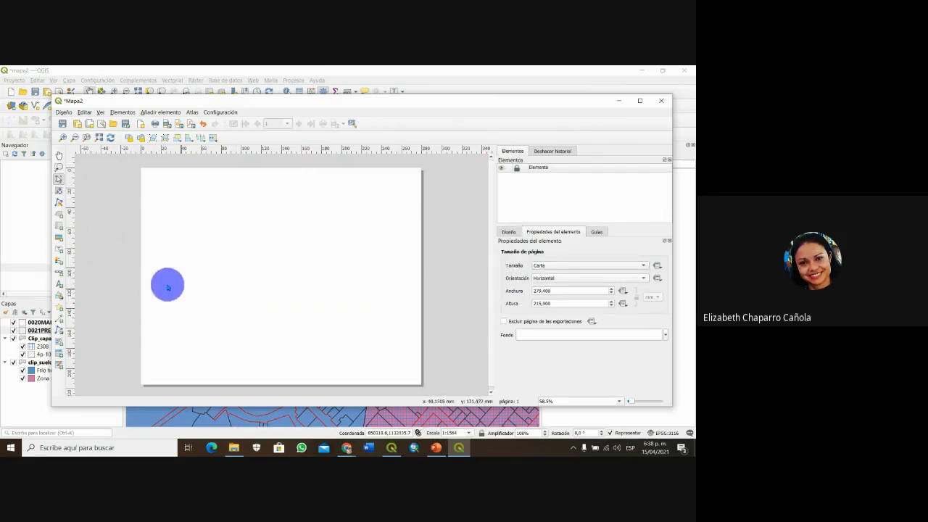
# - Add a map spanning nearly the page's full width in its upper part and extend its bottom edge slightly downward
pyautogui.click(60, 227)
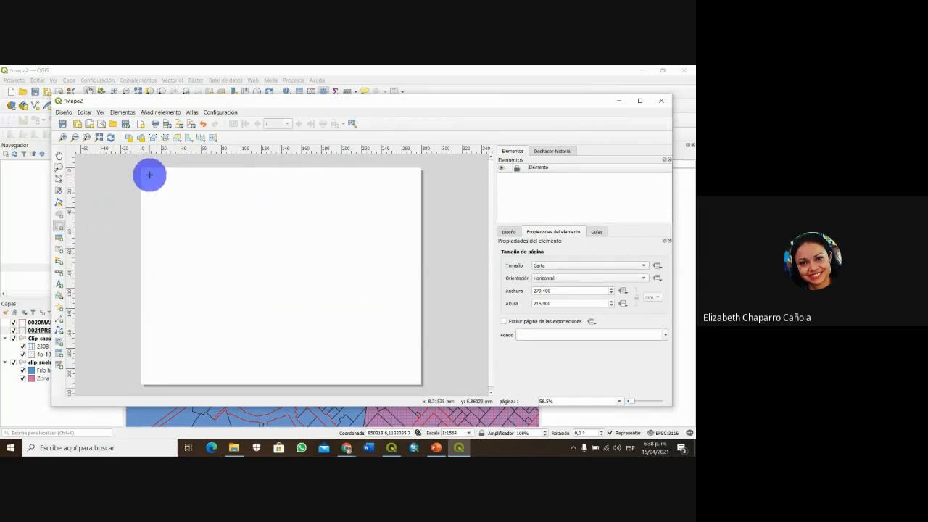
pyautogui.moveTo(151, 175); pyautogui.dragTo(412, 306)
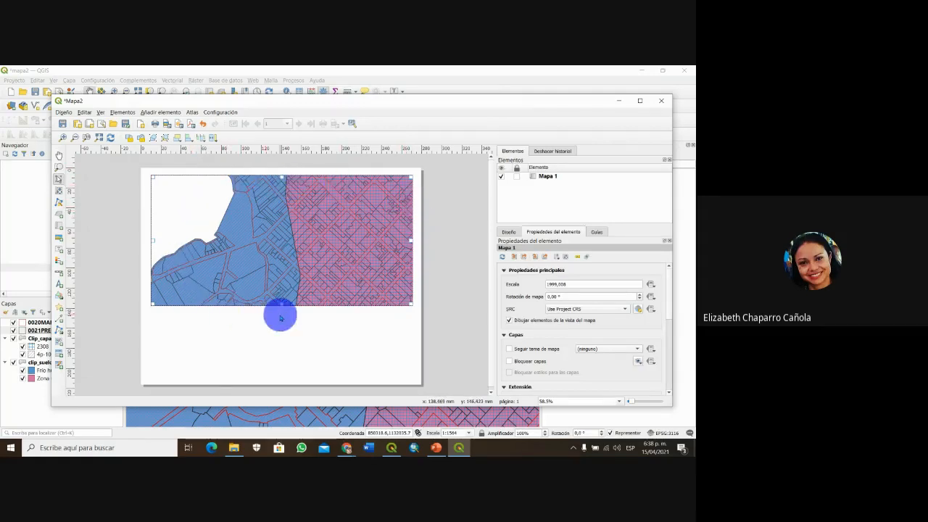
pyautogui.moveTo(282, 305); pyautogui.dragTo(282, 316)
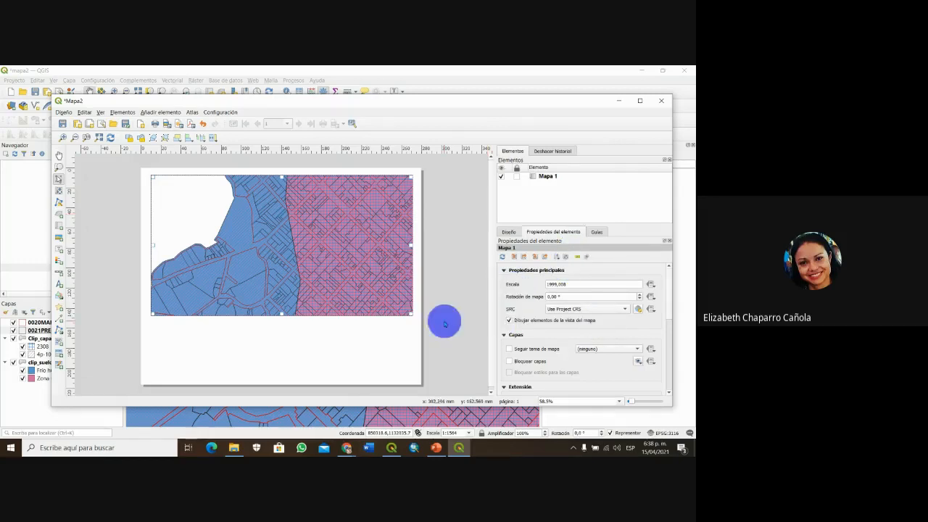
# - Set the scale of the layout map to 1000
pyautogui.doubleClick(564, 284)
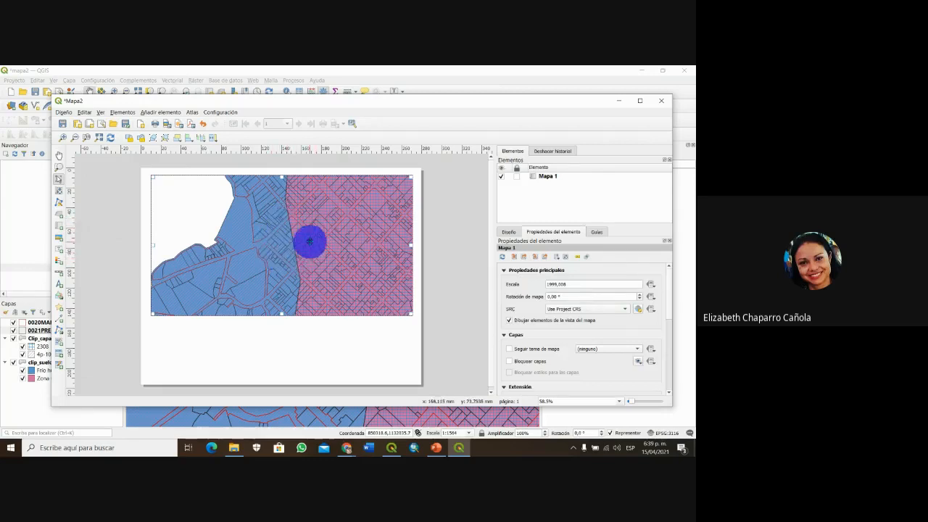
pyautogui.click(570, 284)
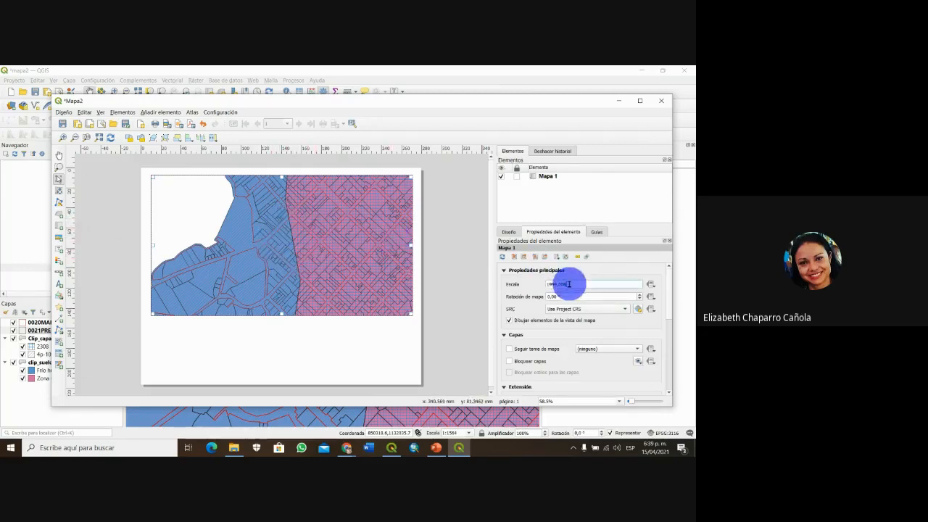
pyautogui.moveTo(569, 285); pyautogui.dragTo(538, 288)
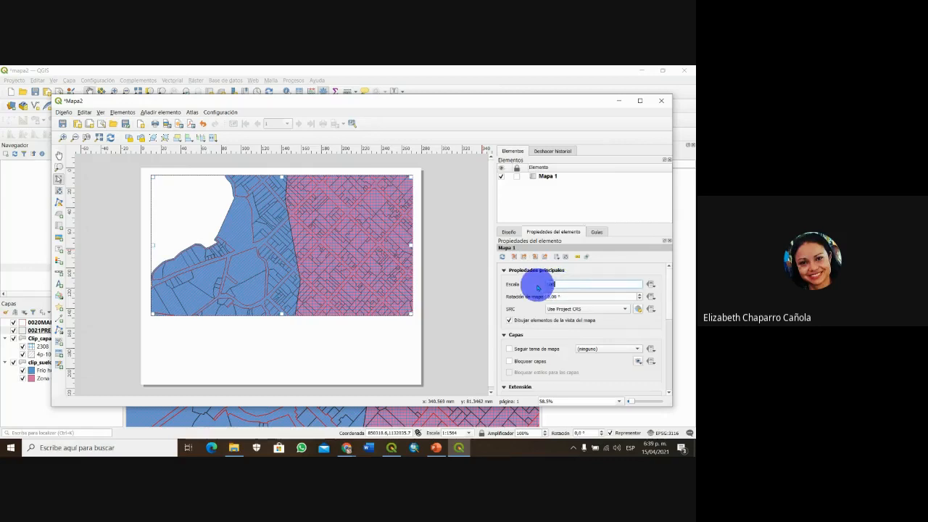
pyautogui.write('1000')
pyautogui.press('Return')
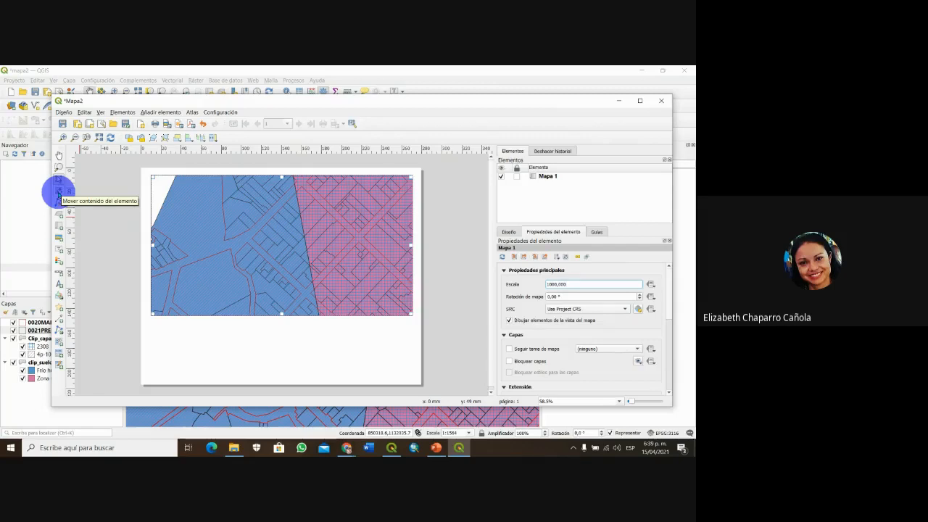
# - Shift the map's content slightly down and to the left within its frame using Mover contenido del elemento
pyautogui.click(58, 190)
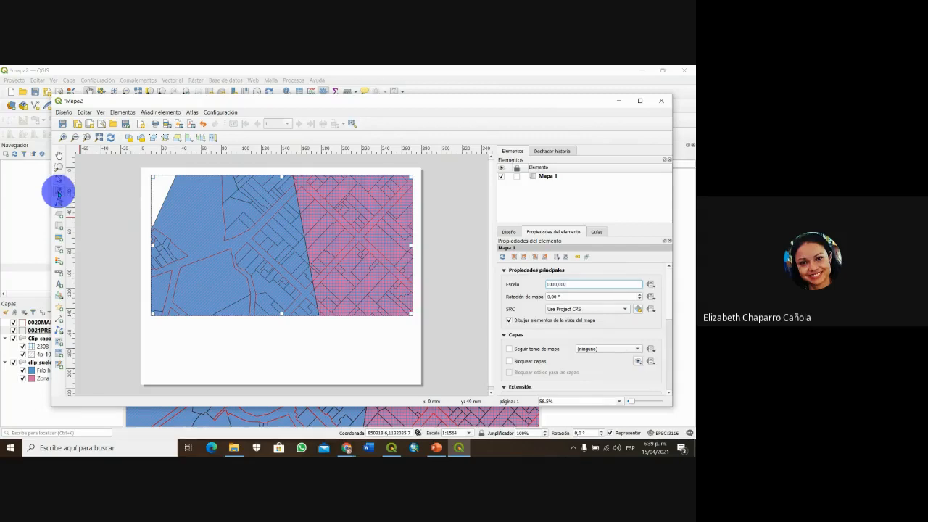
pyautogui.moveTo(304, 230); pyautogui.dragTo(296, 248)
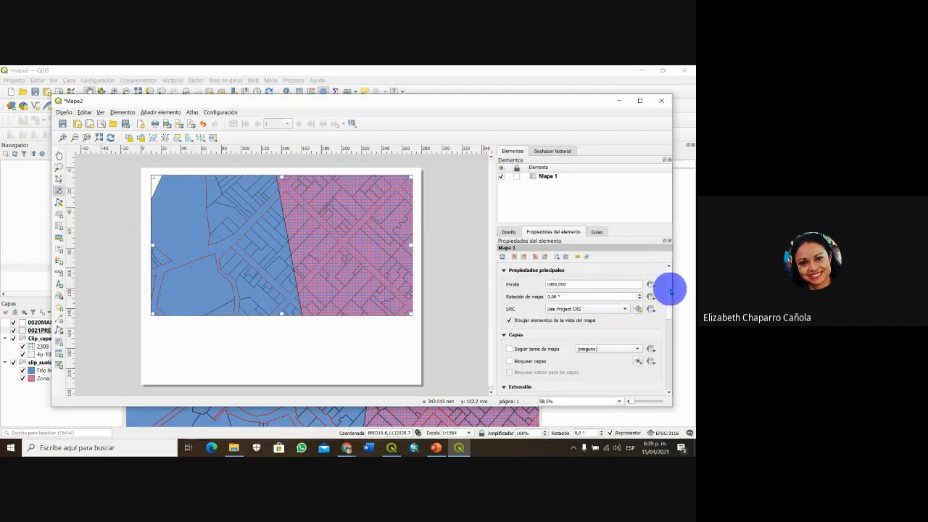
pyautogui.scroll(-3, 669, 294)
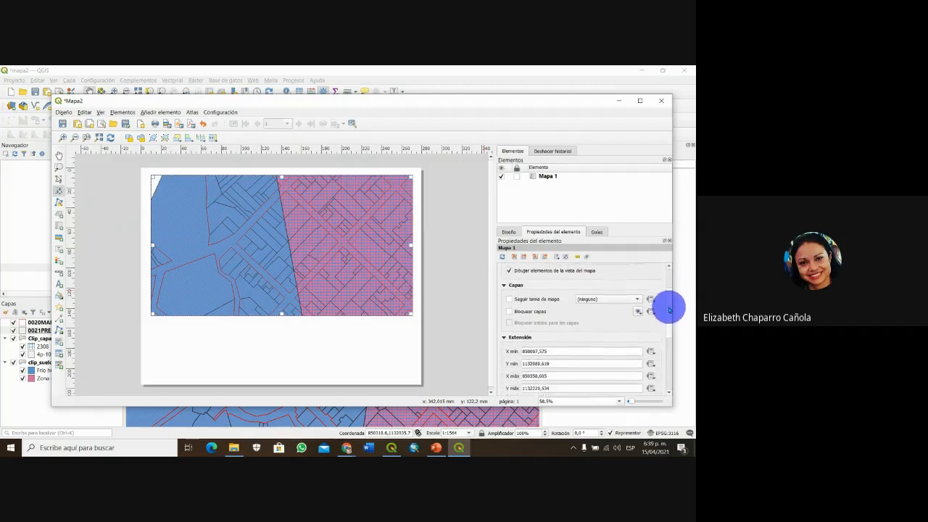
# - Review the map's Capas and Extensión settings and look over its remaining property groups
pyautogui.click(504, 285)
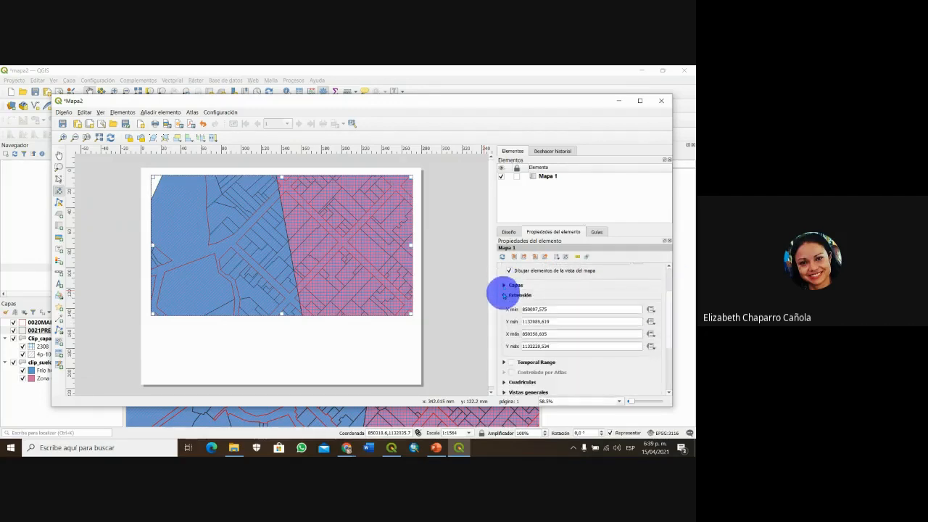
pyautogui.click(505, 295)
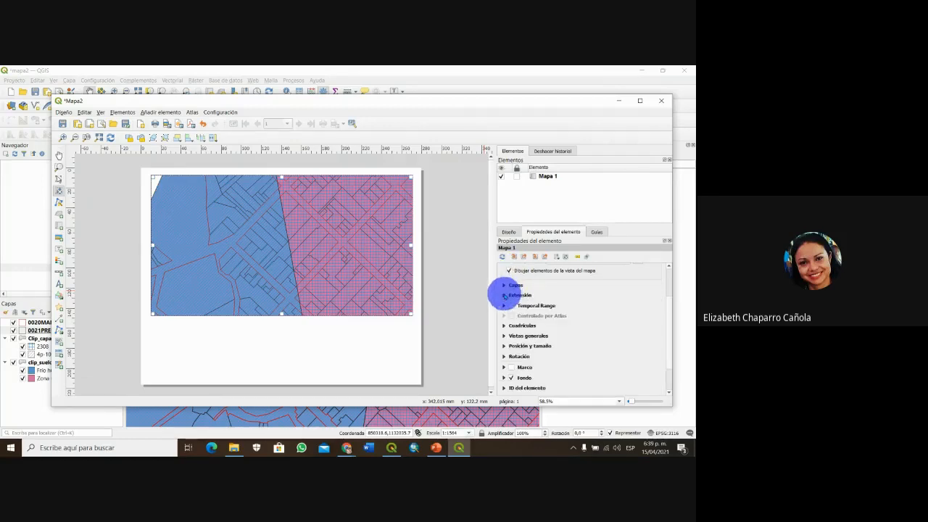
pyautogui.click(504, 295)
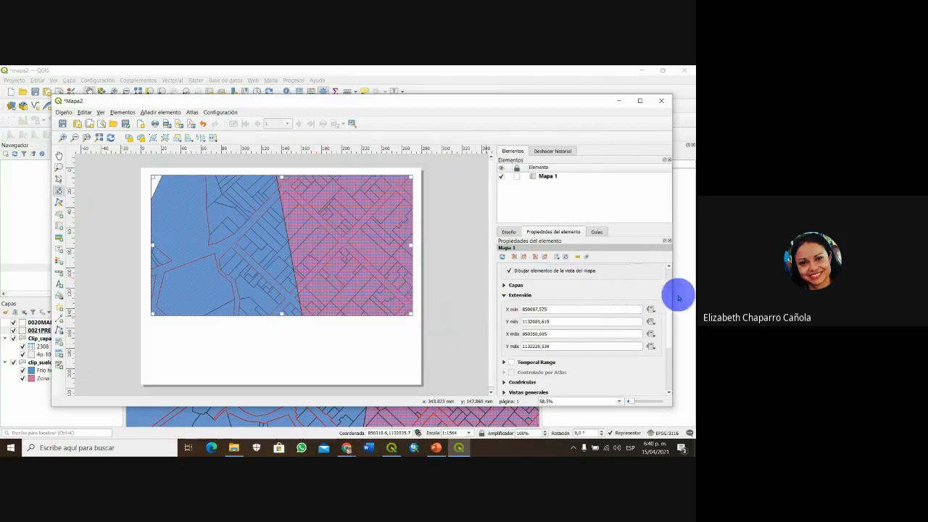
pyautogui.moveTo(668, 301); pyautogui.dragTo(665, 339)
pyautogui.scroll(-1, 665, 340)
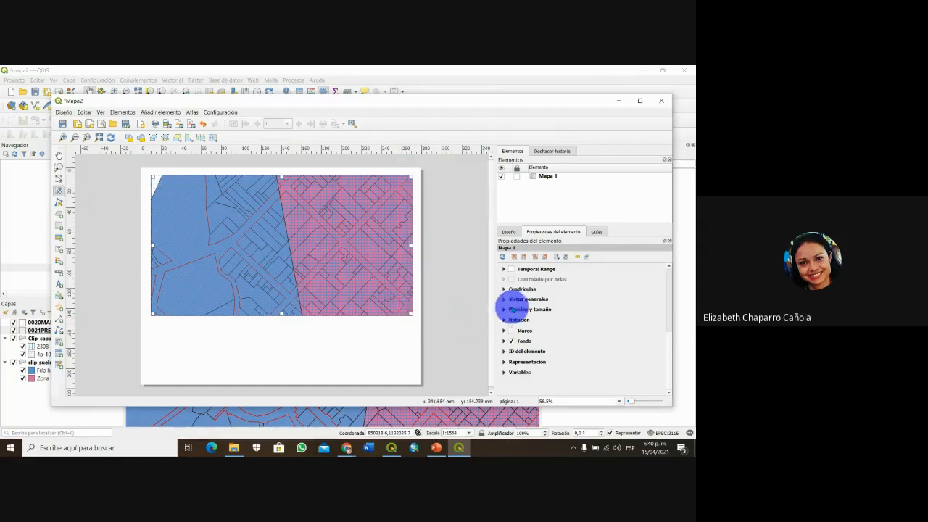
pyautogui.scroll(5, 669, 294)
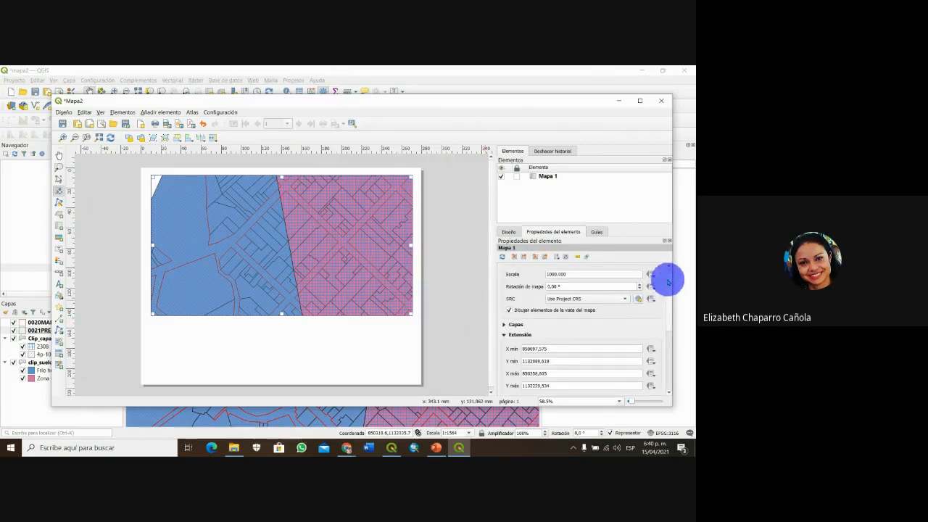
pyautogui.scroll(-3, 668, 290)
pyautogui.moveTo(668, 305); pyautogui.dragTo(670, 340)
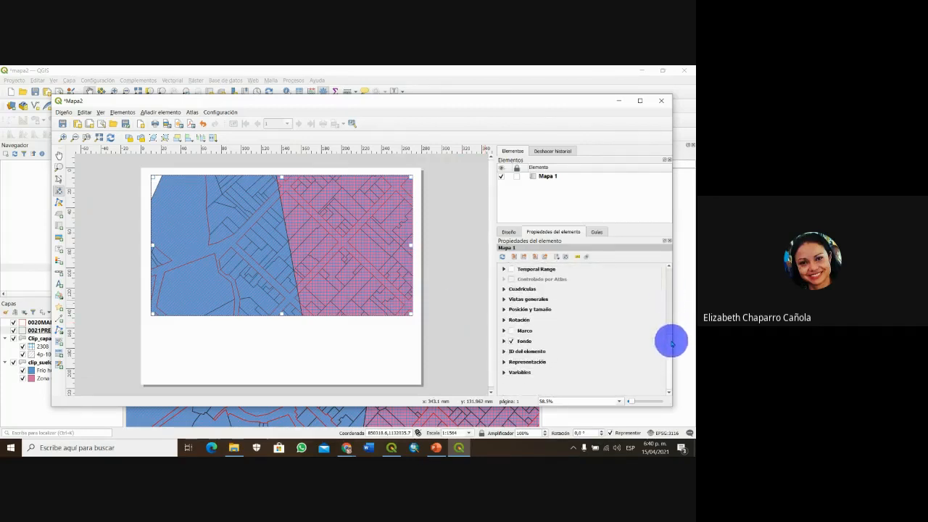
# - Enable the map's frame (Marco) with a thickness of 1 mm and the Inglete corner style
pyautogui.click(504, 331)
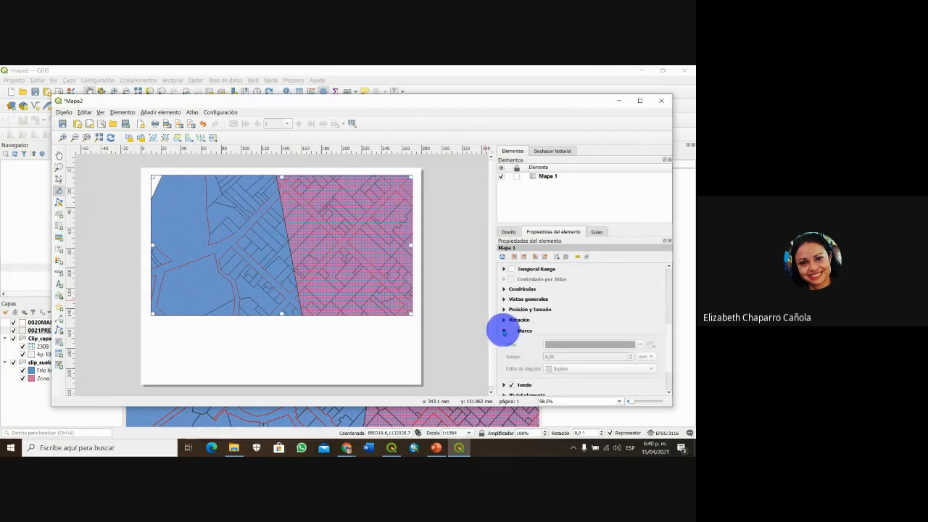
pyautogui.click(511, 331)
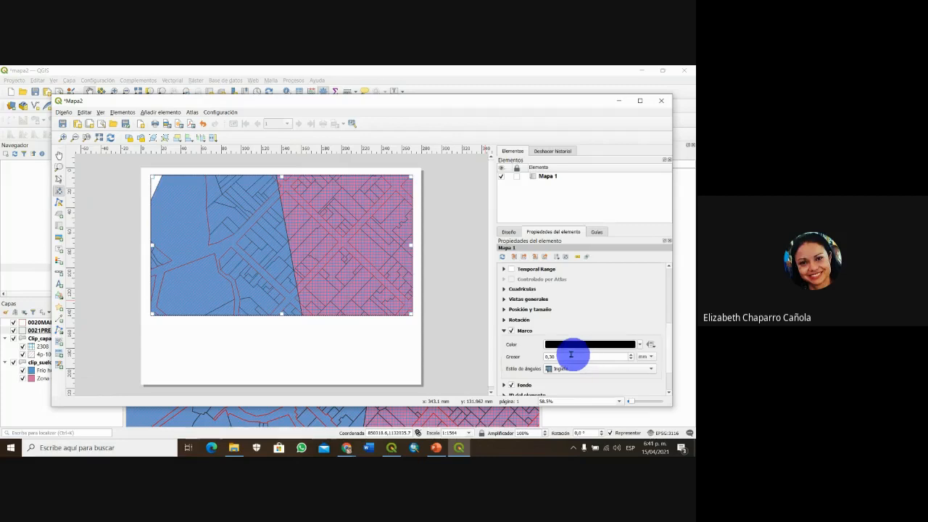
pyautogui.moveTo(556, 356); pyautogui.dragTo(534, 351)
pyautogui.write('1')
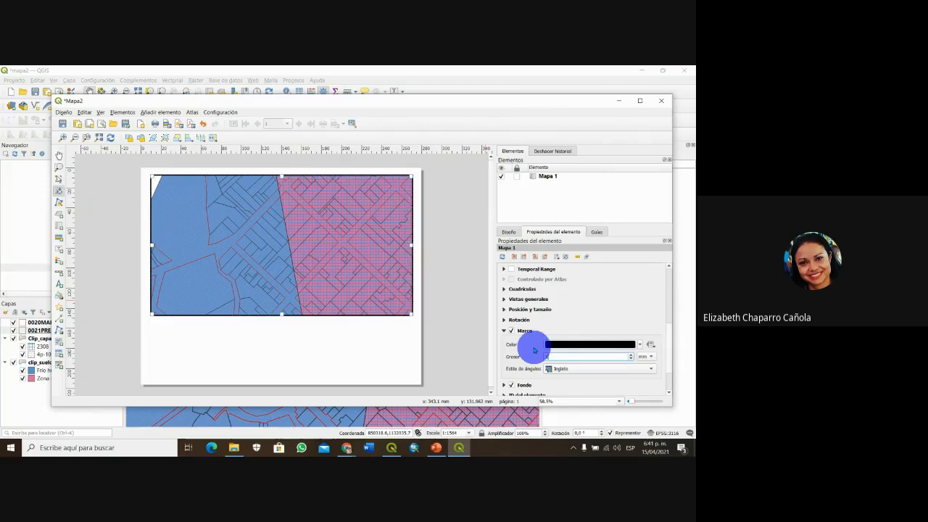
pyautogui.click(651, 369)
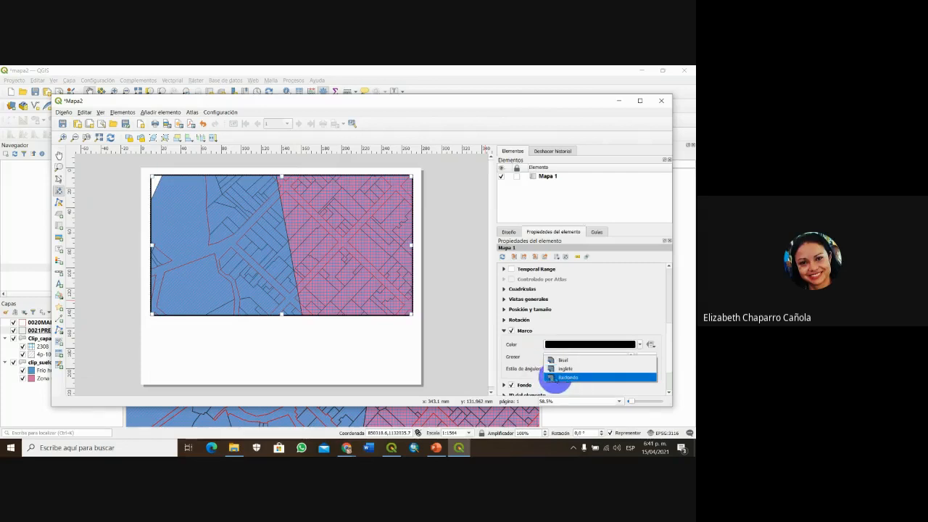
pyautogui.click(566, 369)
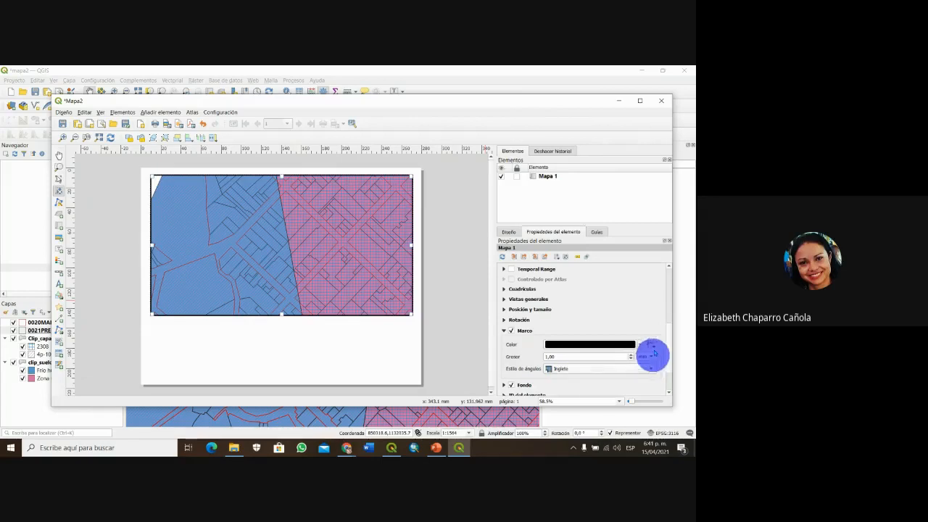
# - Look over the map's properties and examine its background (Fondo) color setting
pyautogui.scroll(5, 669, 304)
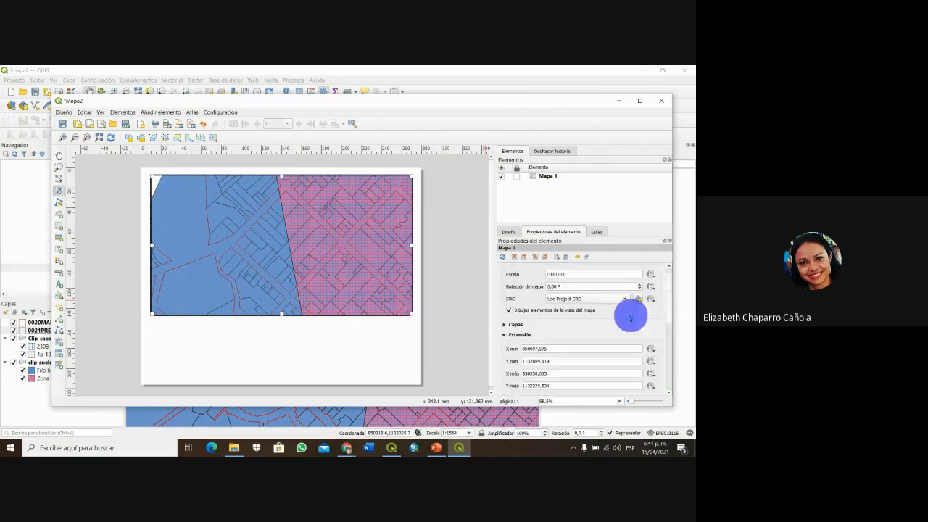
pyautogui.scroll(-1, 652, 338)
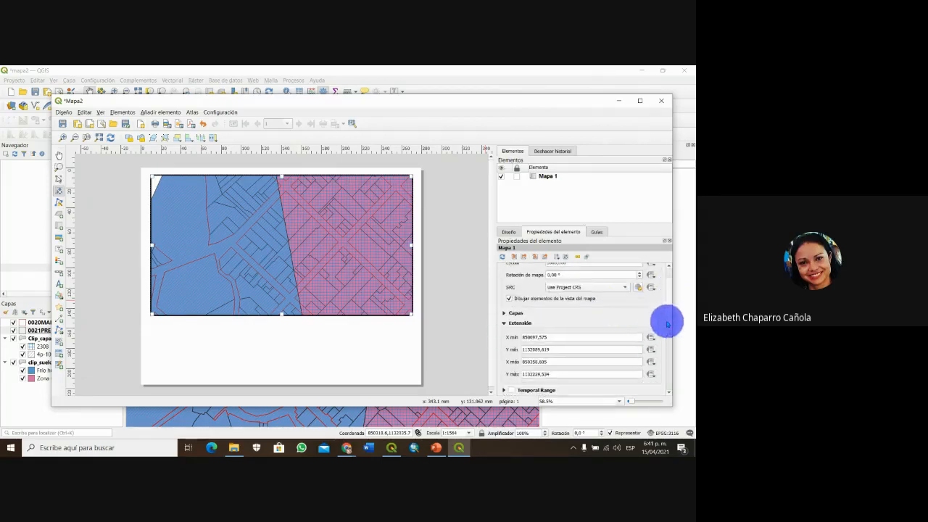
pyautogui.scroll(-5, 628, 340)
pyautogui.scroll(-1, 628, 341)
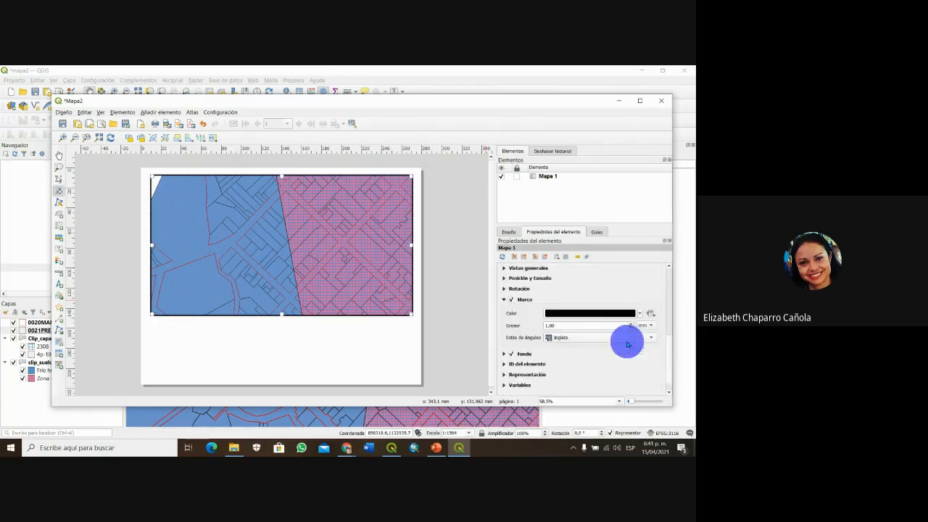
pyautogui.scroll(-1, 591, 352)
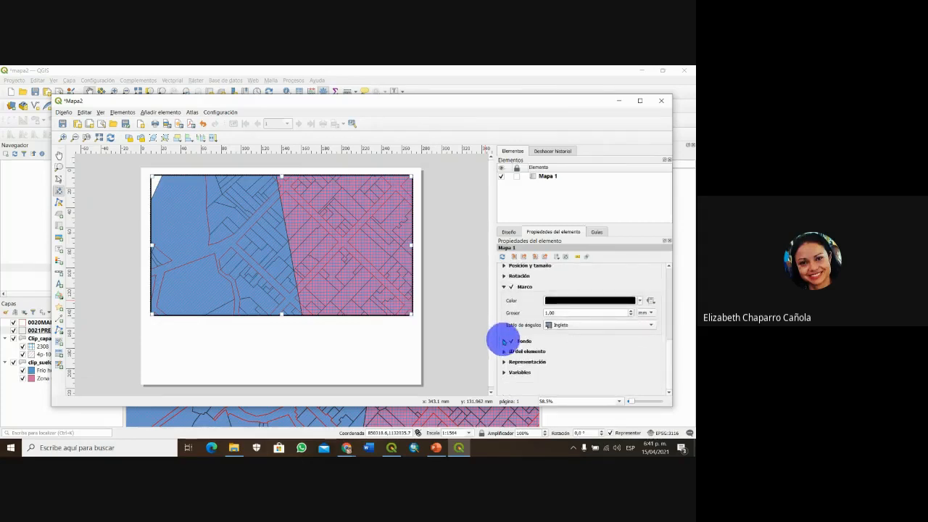
pyautogui.click(503, 341)
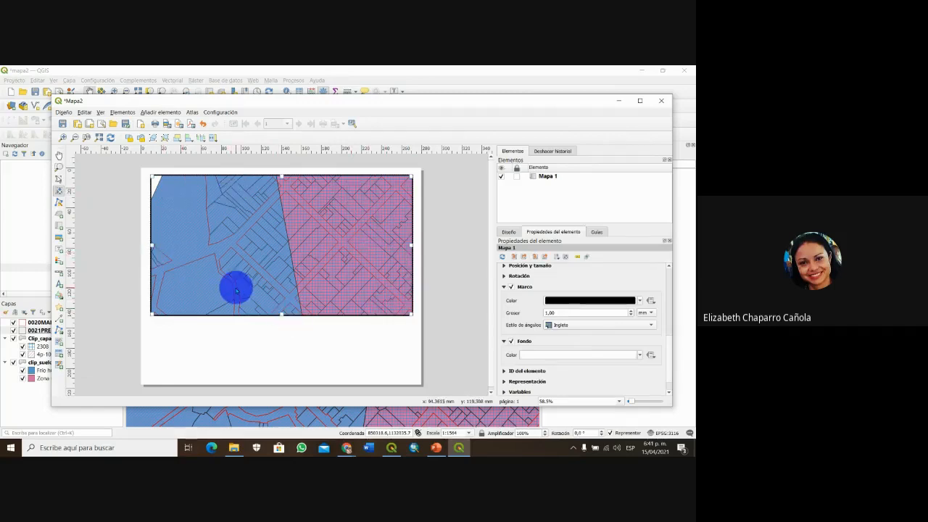
pyautogui.click(504, 342)
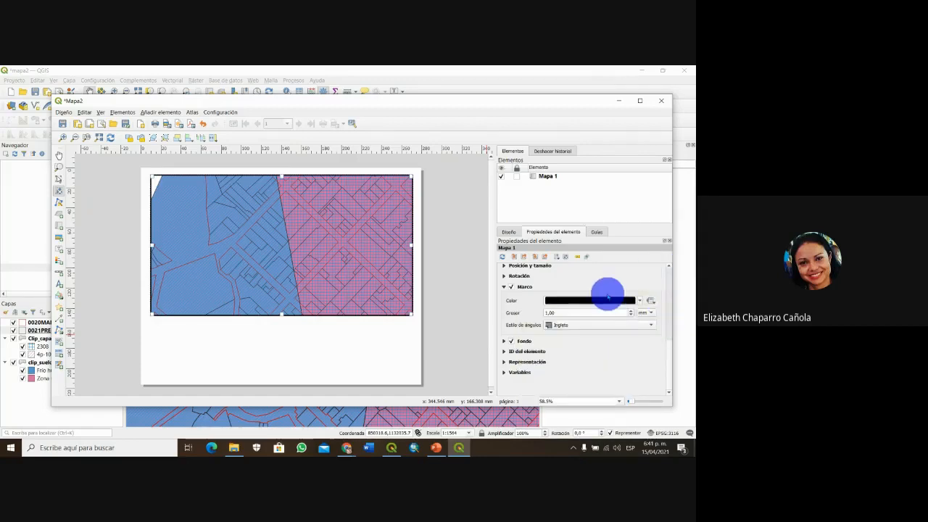
# - Add a new grid to the map under its Cuadrículas settings
pyautogui.scroll(1, 606, 299)
pyautogui.scroll(2, 606, 301)
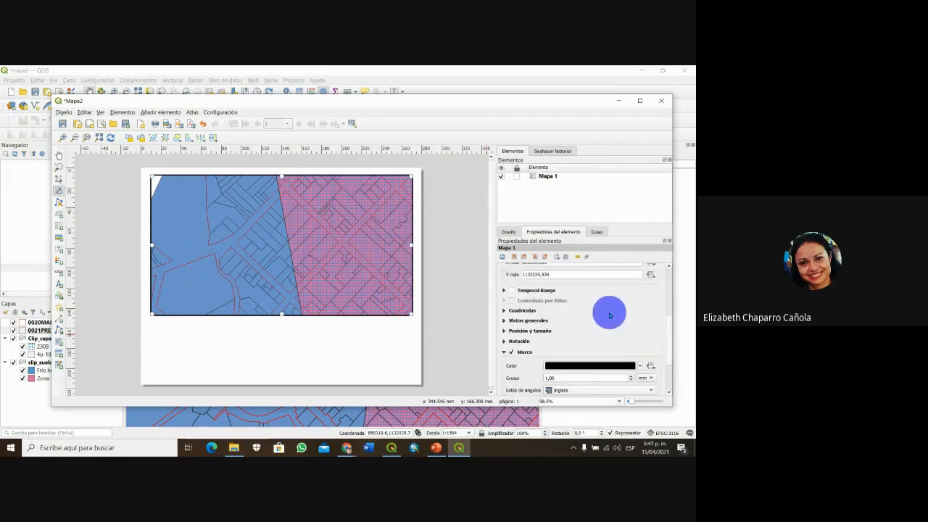
pyautogui.click(504, 310)
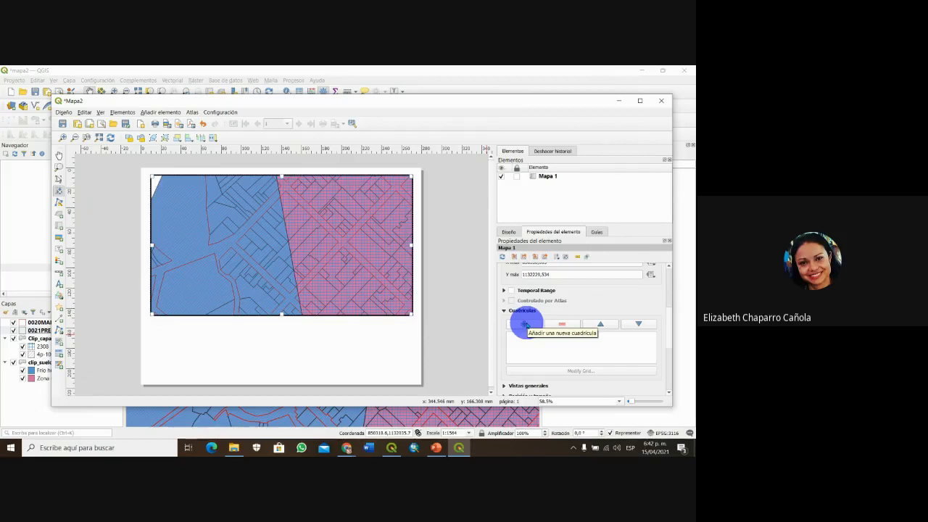
pyautogui.click(525, 324)
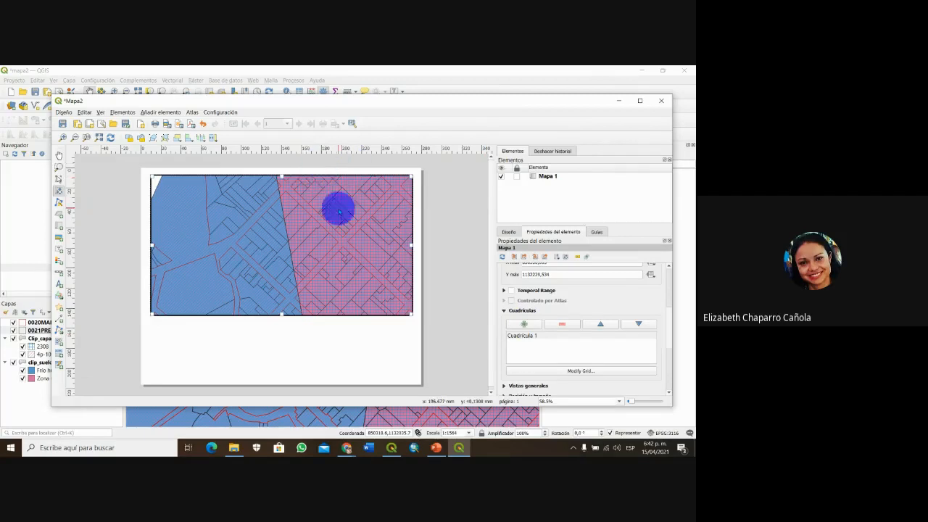
# - Switch to the Google Meet call, turn on the microphone and return to the QGIS print layout
pyautogui.click(346, 448)
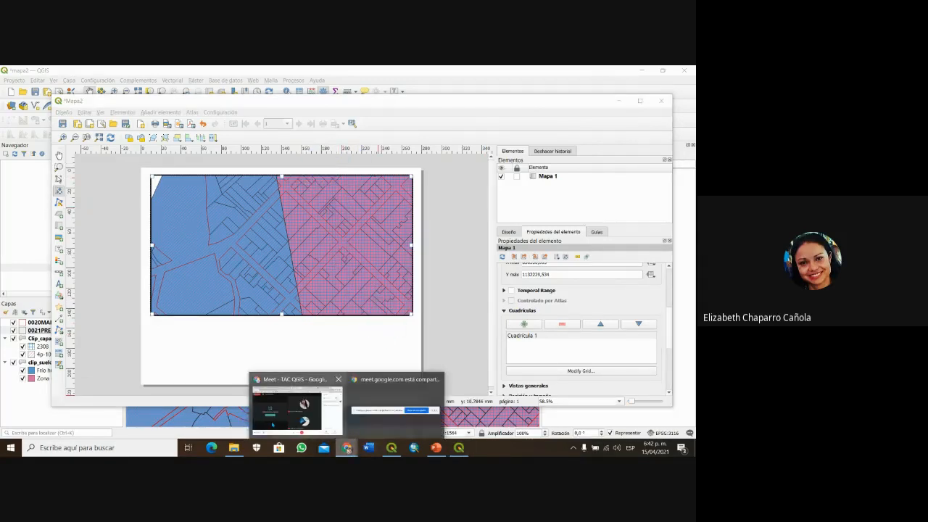
pyautogui.click(269, 417)
pyautogui.click(320, 419)
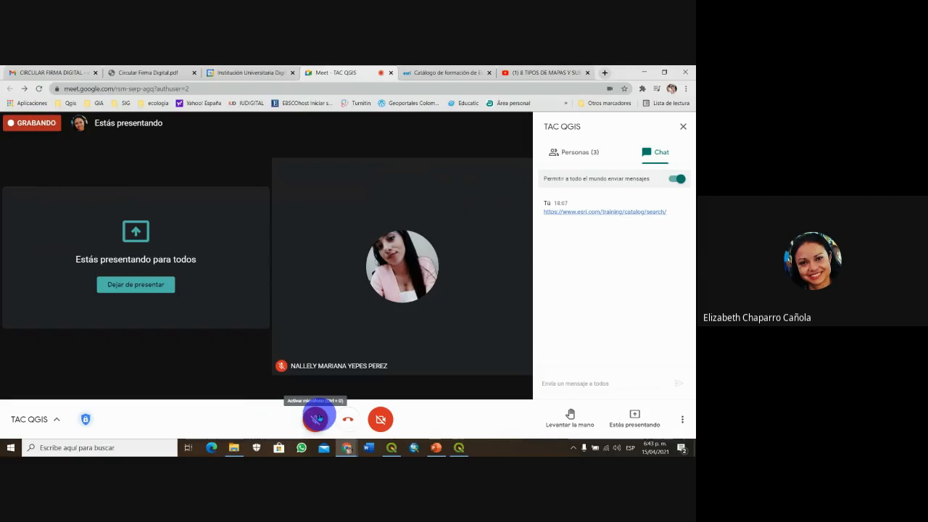
pyautogui.click(317, 419)
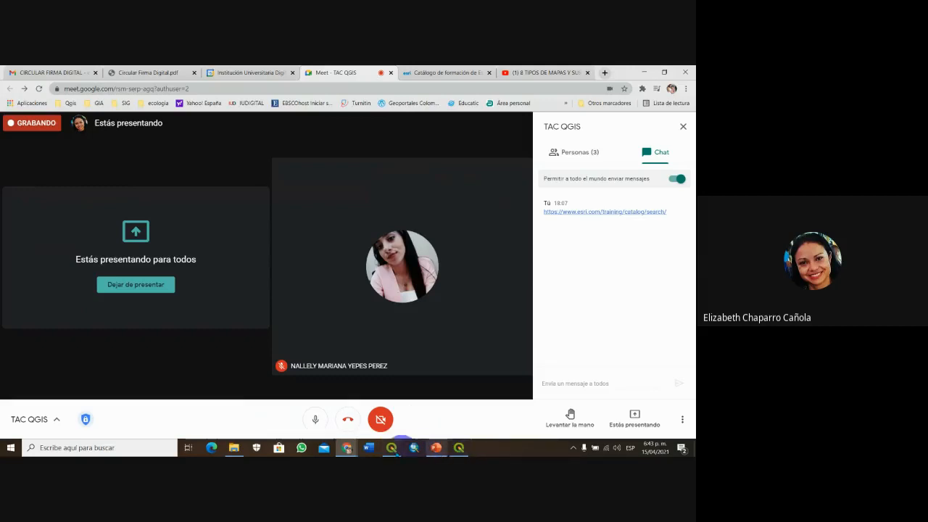
pyautogui.click(392, 447)
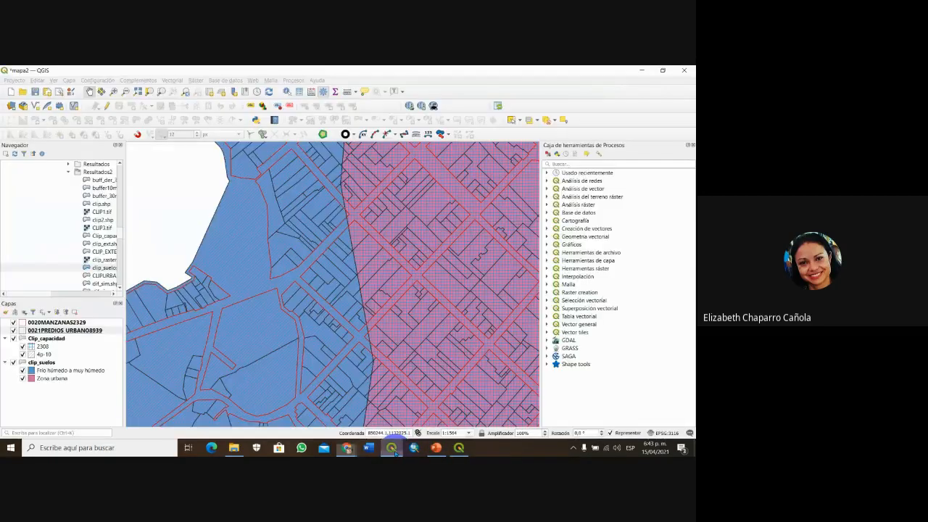
pyautogui.click(459, 448)
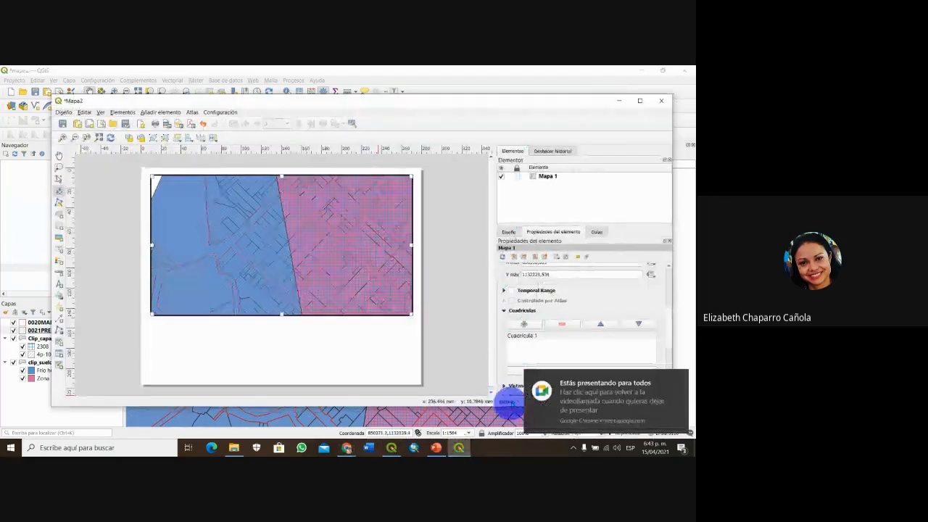
# - Open the map grid's properties, try the Cruz grid type and set the type back to Sólido
pyautogui.click(520, 327)
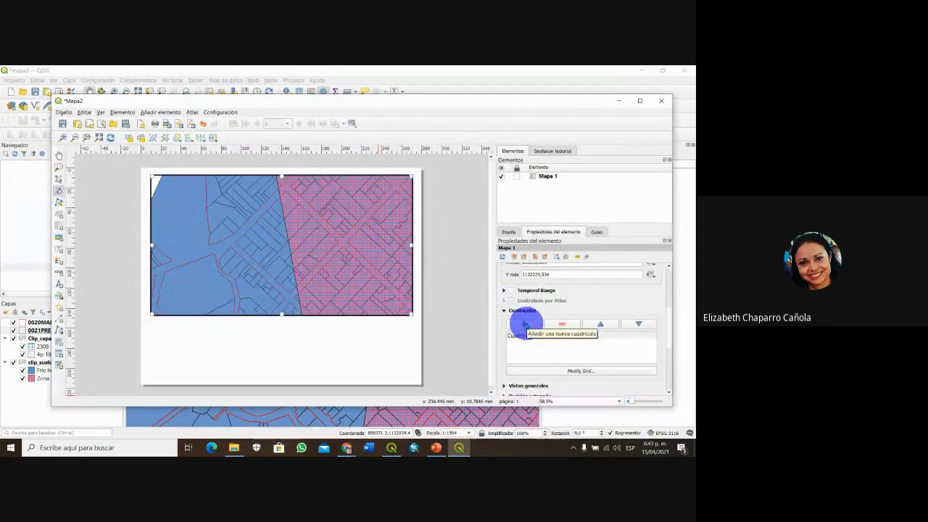
pyautogui.click(577, 372)
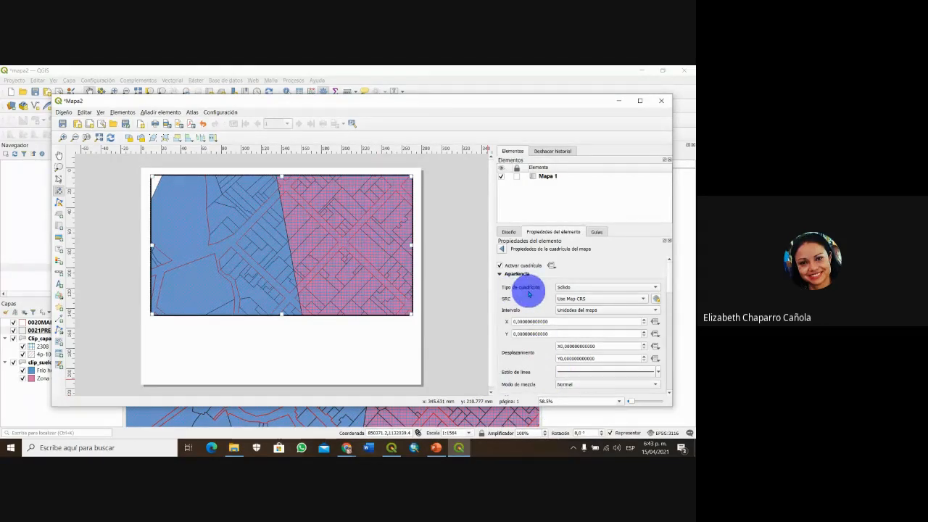
pyautogui.click(651, 289)
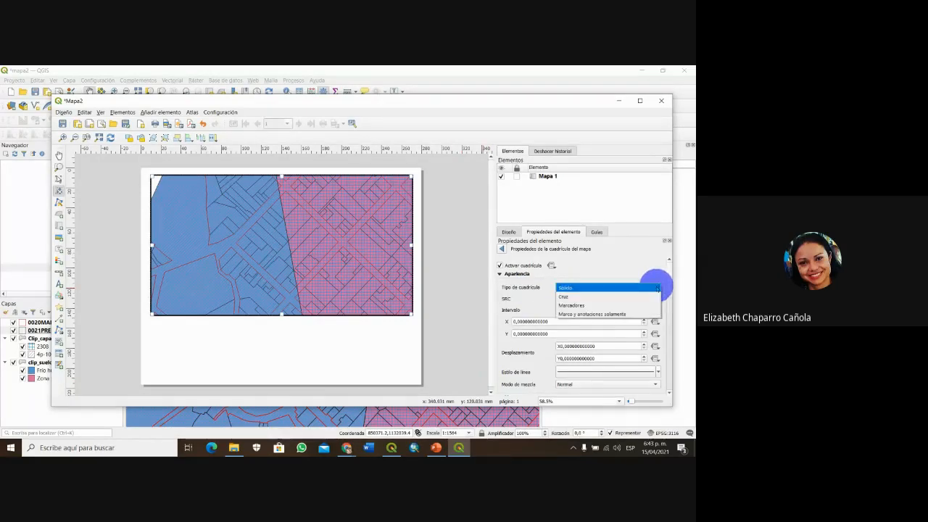
pyautogui.click(579, 298)
pyautogui.click(626, 287)
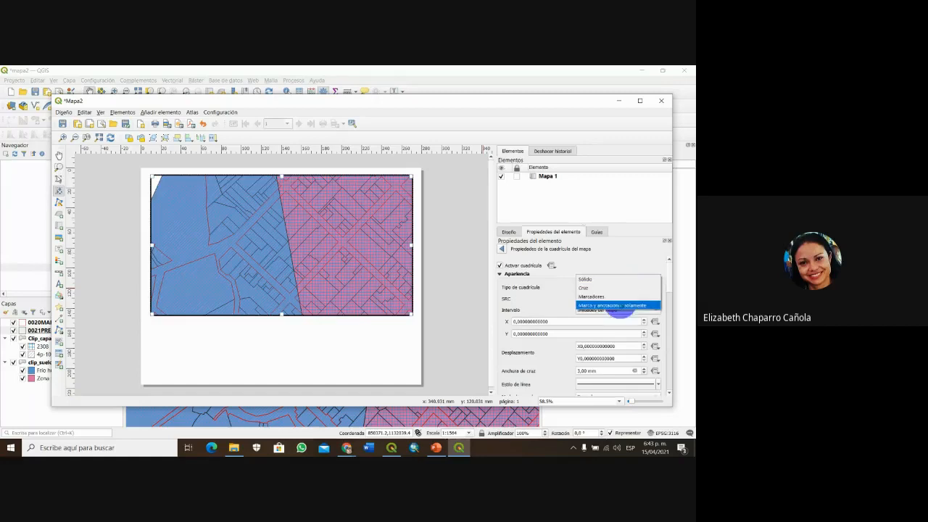
pyautogui.click(612, 281)
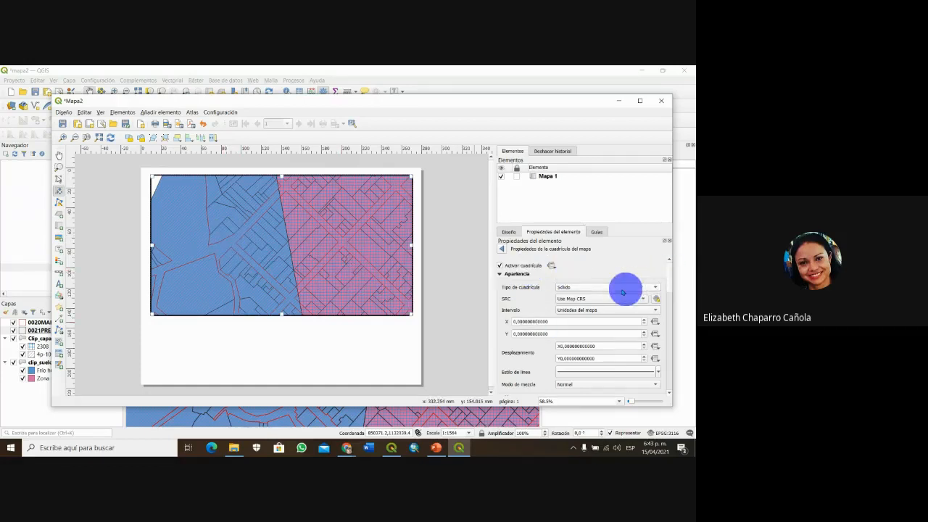
# - Enable Dibujar coordenadas for the map grid
pyautogui.scroll(-4, 668, 279)
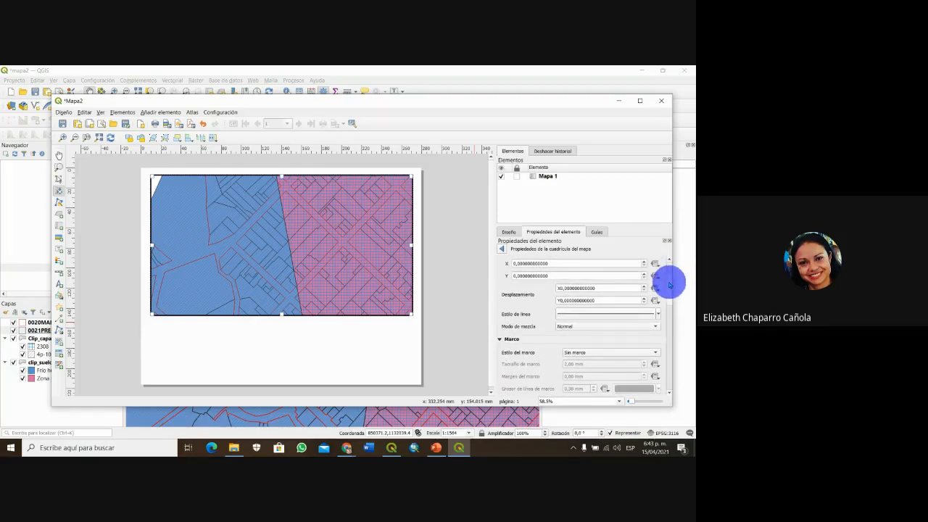
pyautogui.scroll(-8, 669, 284)
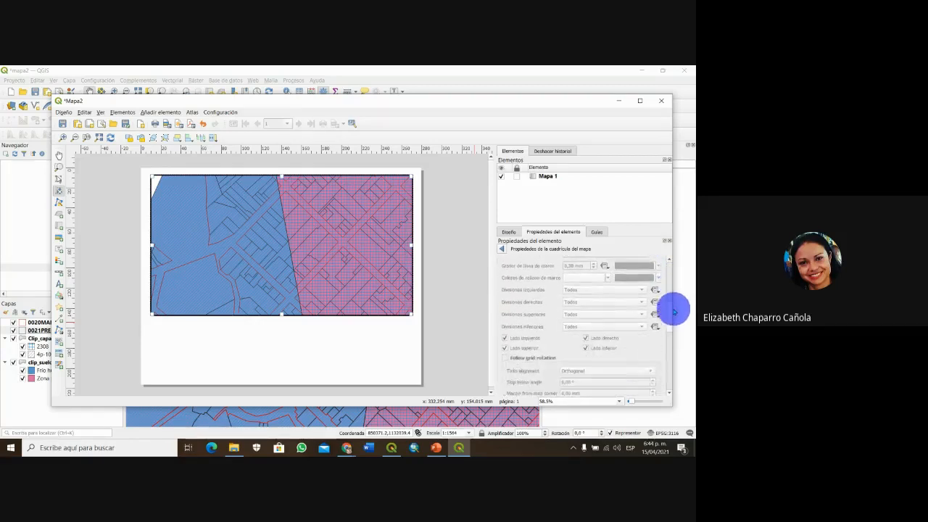
pyautogui.scroll(-8, 674, 311)
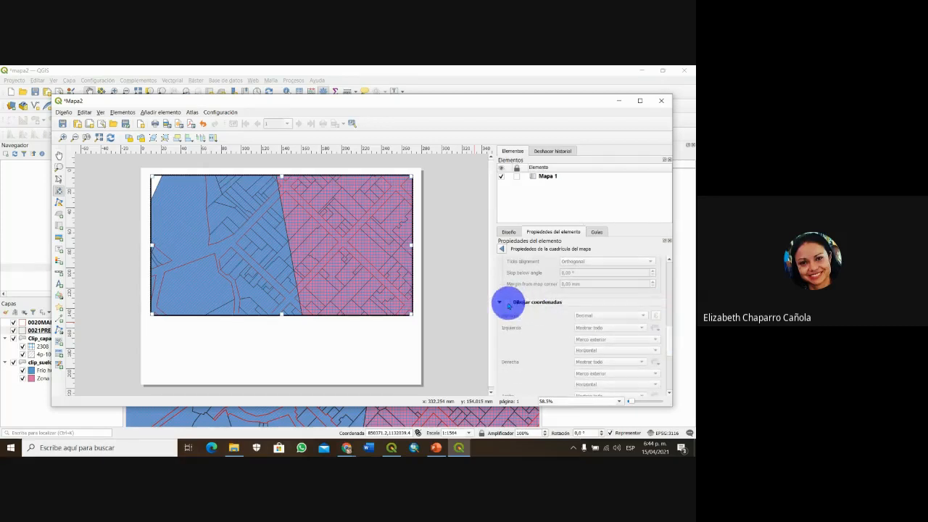
pyautogui.click(508, 303)
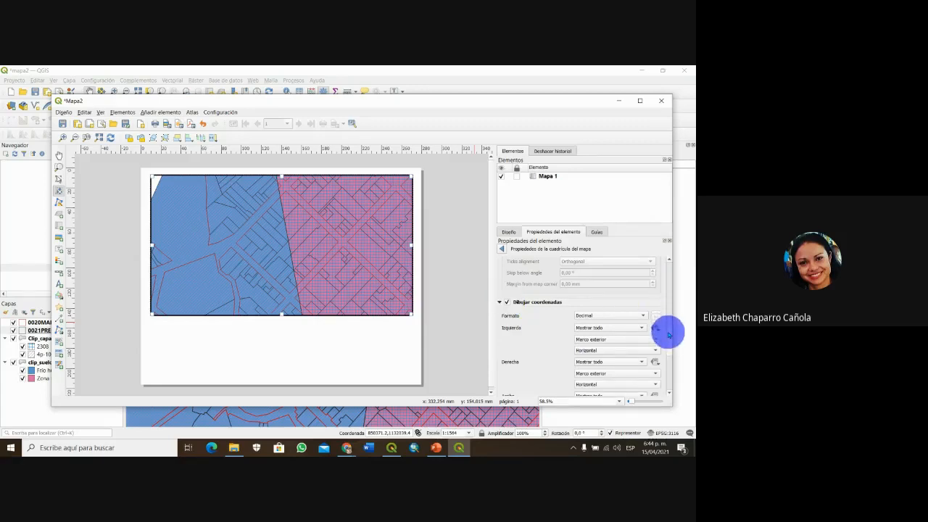
pyautogui.scroll(-2, 668, 333)
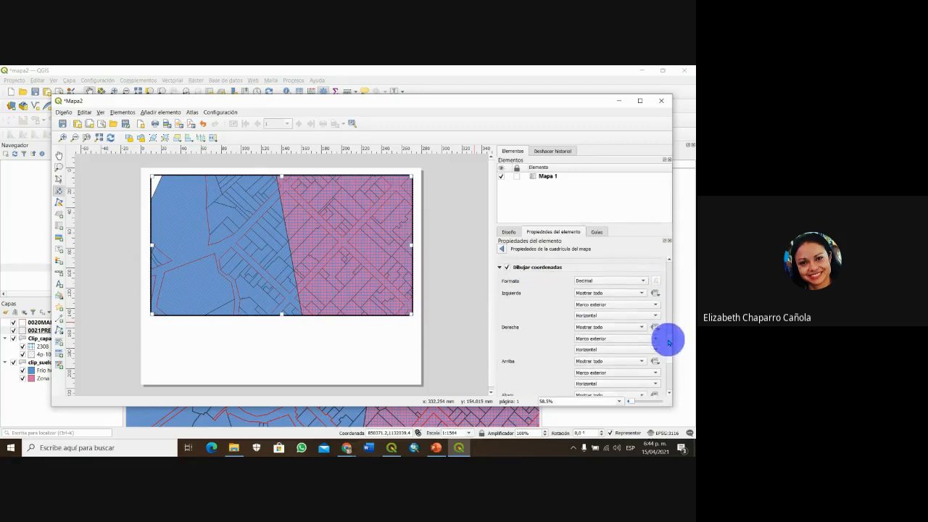
# - Try the Decimal con sufijo format for the grid coordinates and set Formato back to Decimal
pyautogui.click(595, 281)
pyautogui.click(605, 290)
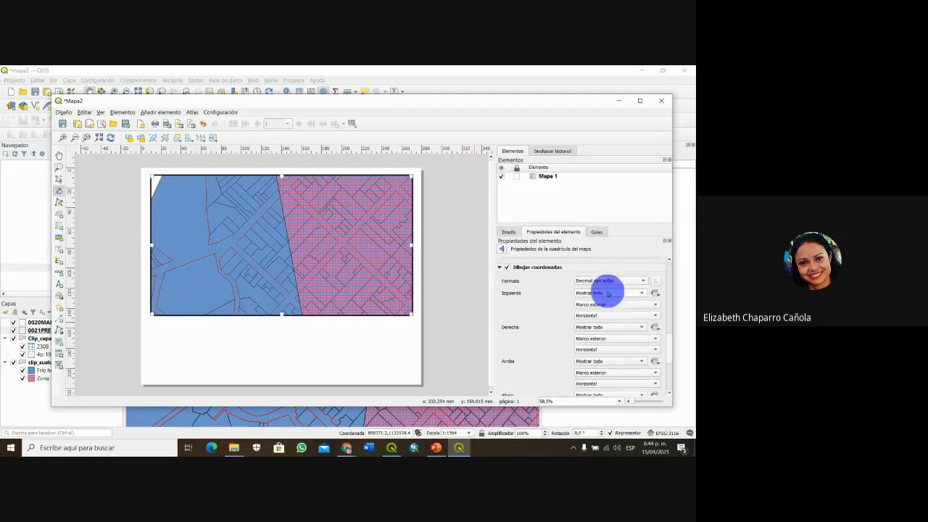
pyautogui.click(609, 281)
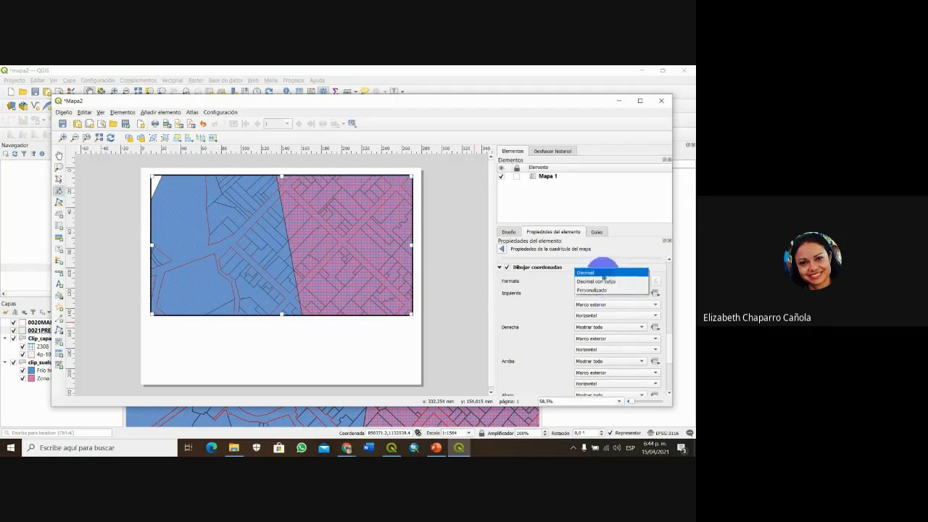
pyautogui.click(601, 272)
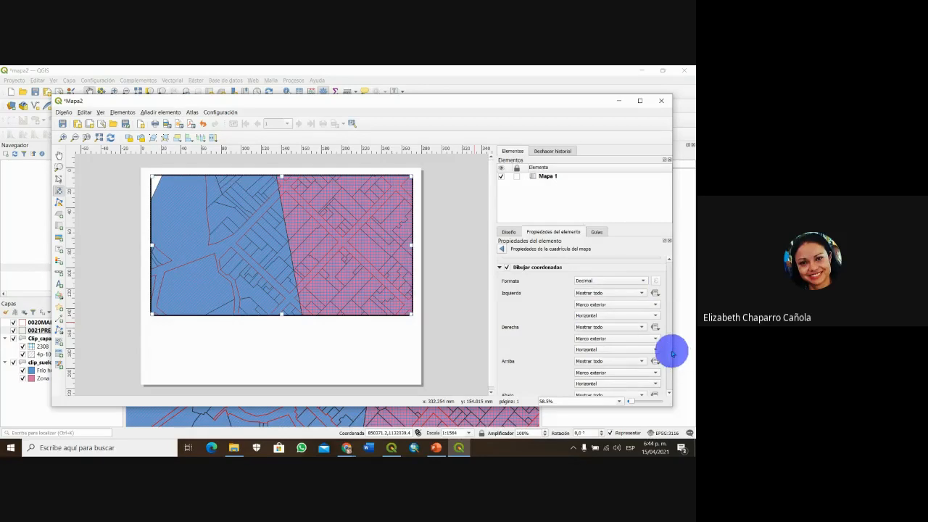
# - Try the Cruz grid type under Apariencia twice, returning Tipo de cuadrícula to Sólido each time
pyautogui.moveTo(673, 353); pyautogui.dragTo(672, 269)
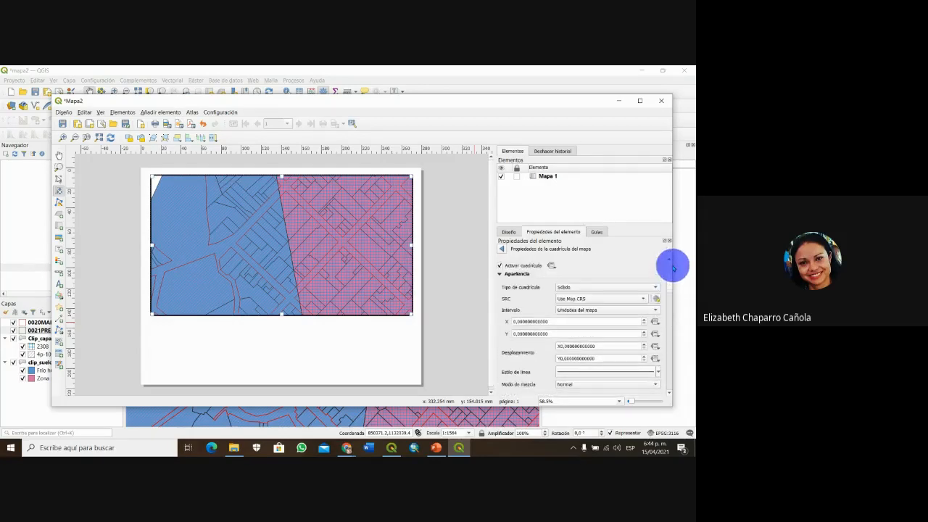
pyautogui.click(599, 288)
pyautogui.click(586, 297)
pyautogui.click(589, 288)
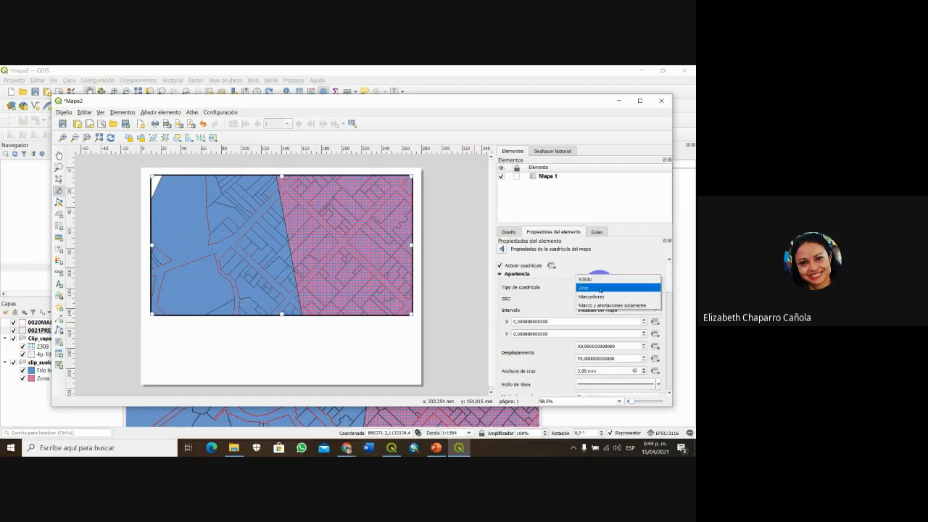
pyautogui.click(586, 280)
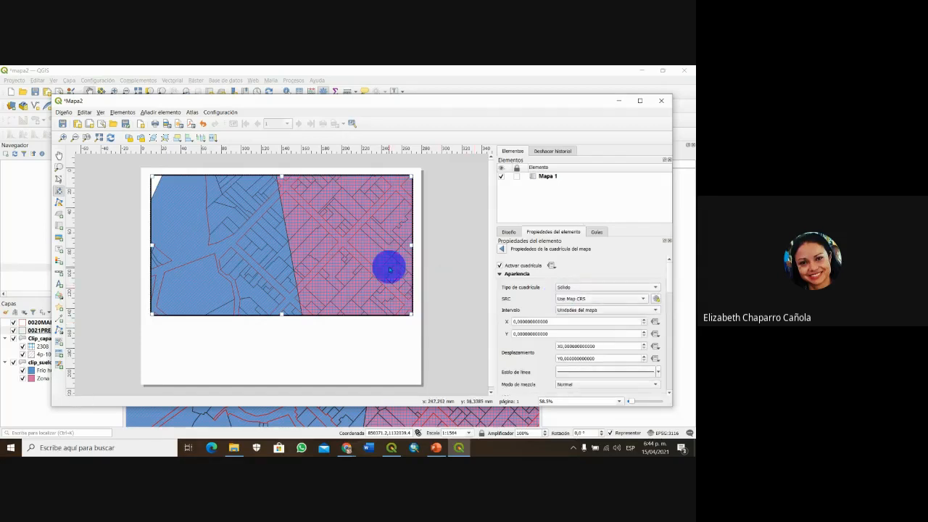
pyautogui.click(598, 291)
pyautogui.click(598, 294)
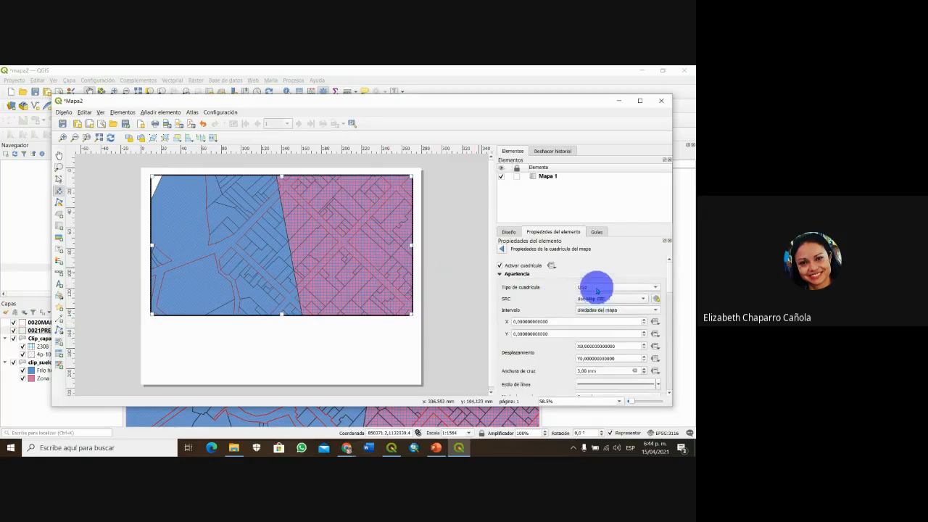
pyautogui.click(598, 290)
pyautogui.click(597, 289)
pyautogui.click(597, 288)
pyautogui.click(597, 280)
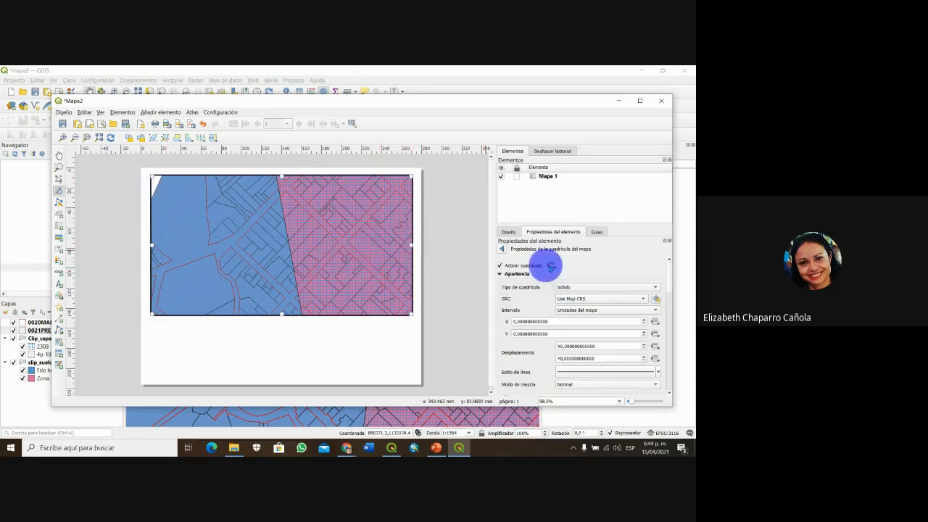
# - Reopen the map grid's properties, keep the Sólido type and set the X and Y intervals to 100 map units
pyautogui.click(501, 249)
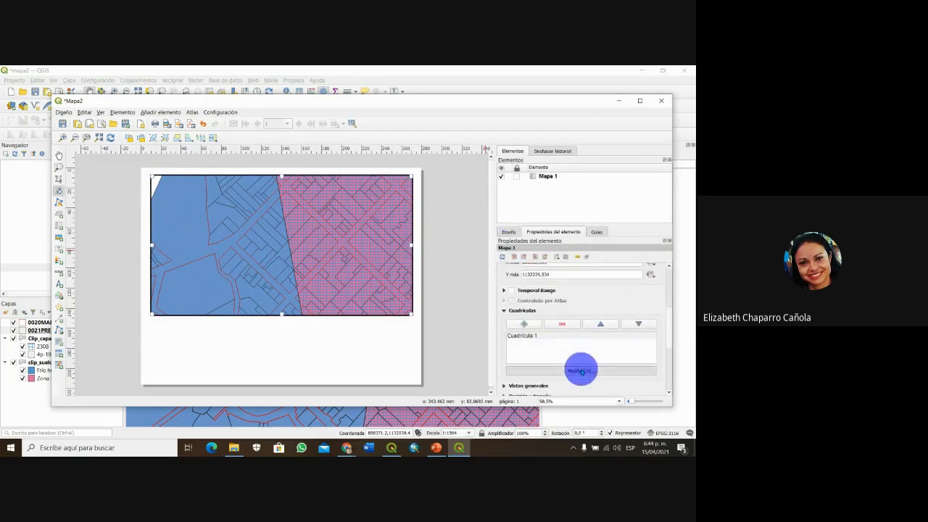
pyautogui.click(580, 371)
pyautogui.click(578, 288)
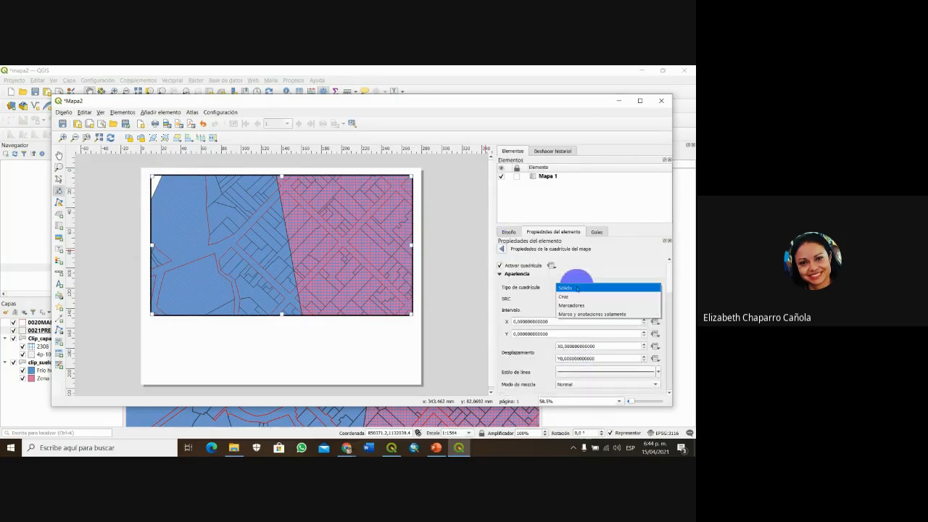
pyautogui.click(578, 288)
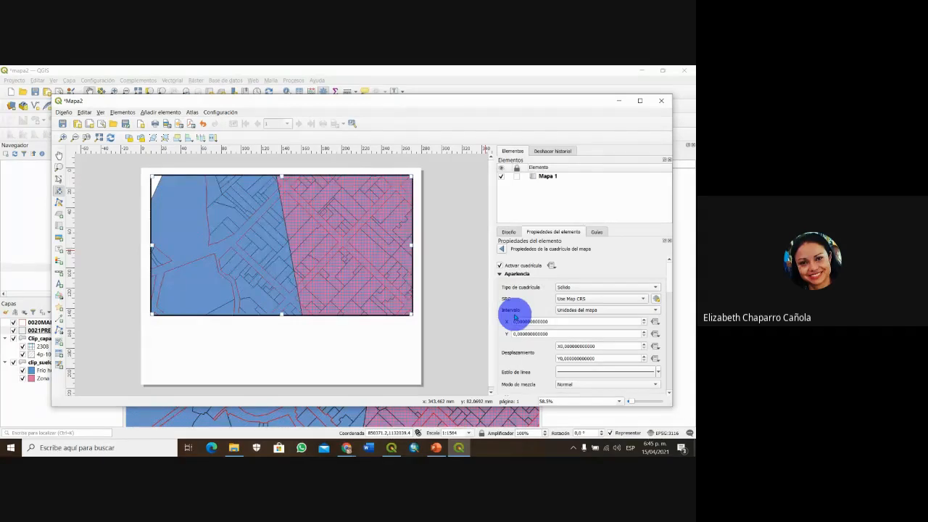
pyautogui.moveTo(549, 321); pyautogui.dragTo(510, 322)
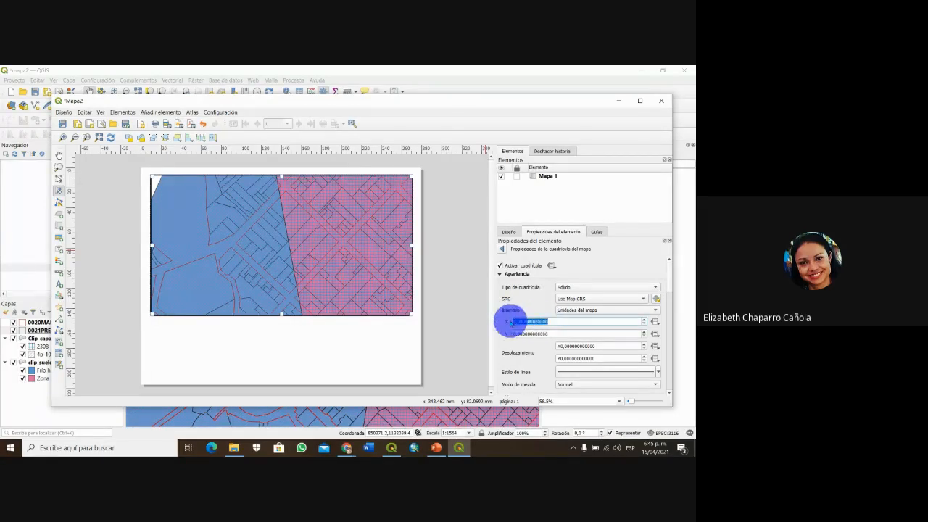
pyautogui.write('100')
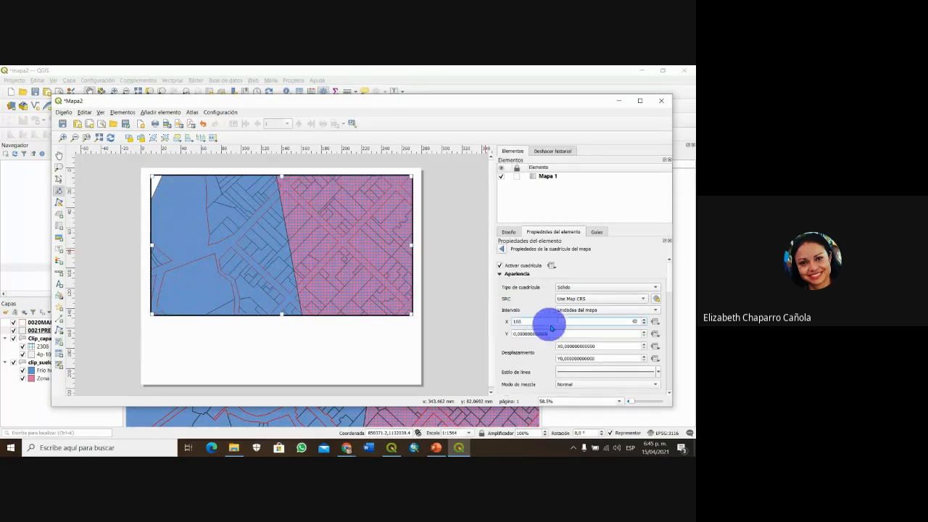
pyautogui.moveTo(545, 333); pyautogui.dragTo(499, 337)
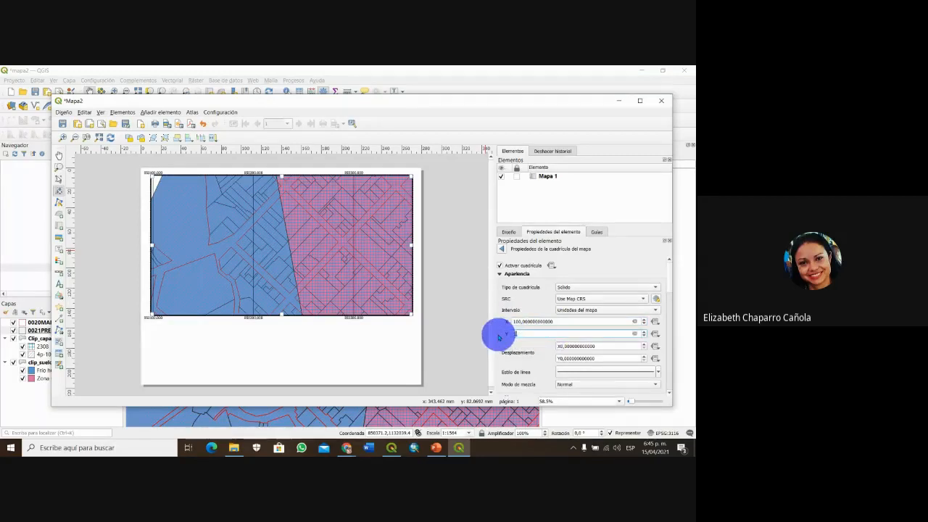
pyautogui.write('100')
pyautogui.press('Return')
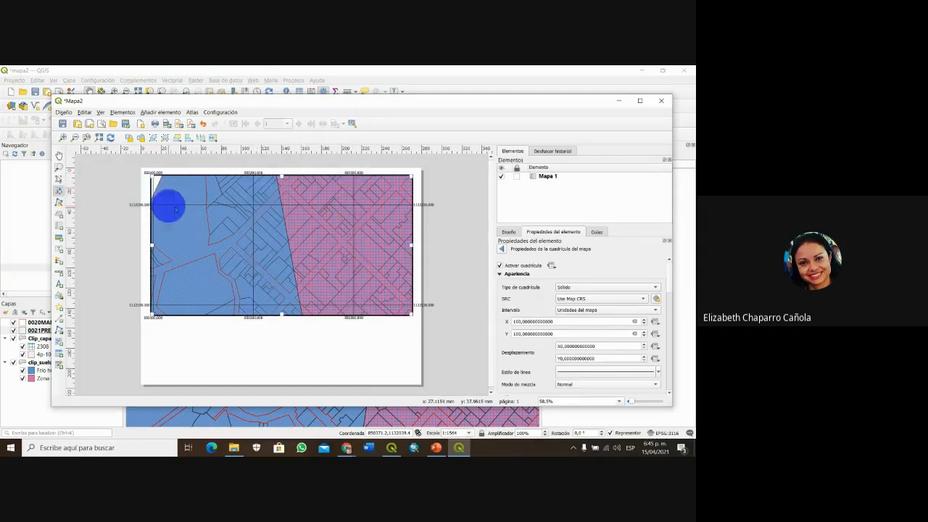
# - Try the Cruz, Marcadores and Marco y anotaciones solamente grid types on the map and set the type back to Sólido
pyautogui.click(657, 288)
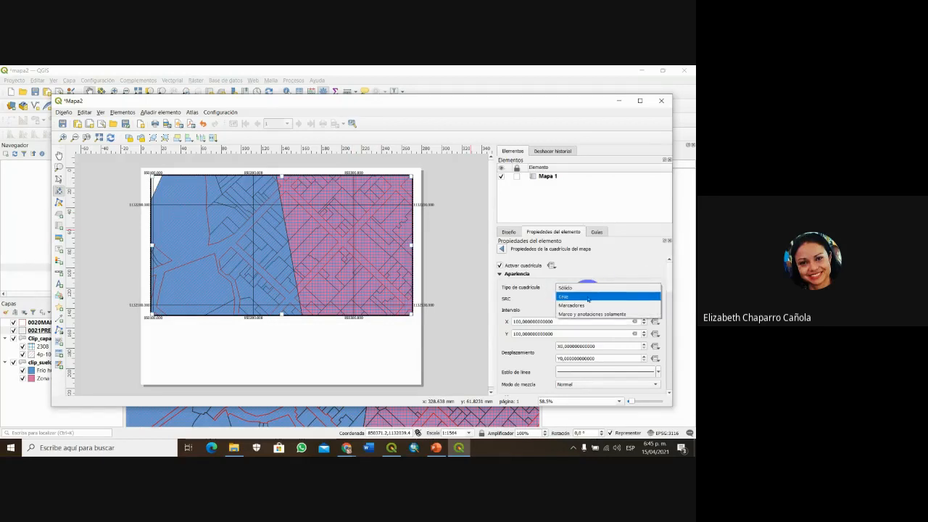
pyautogui.click(588, 296)
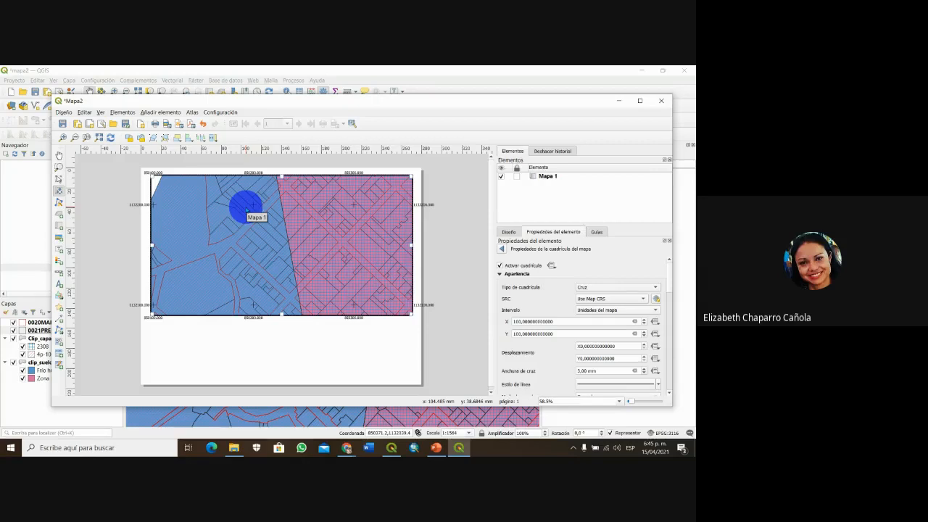
pyautogui.click(654, 288)
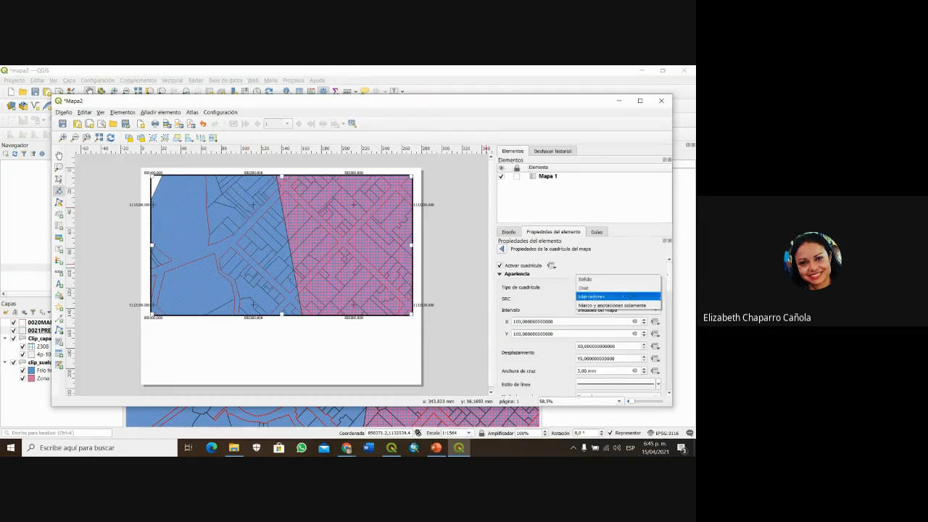
pyautogui.click(622, 295)
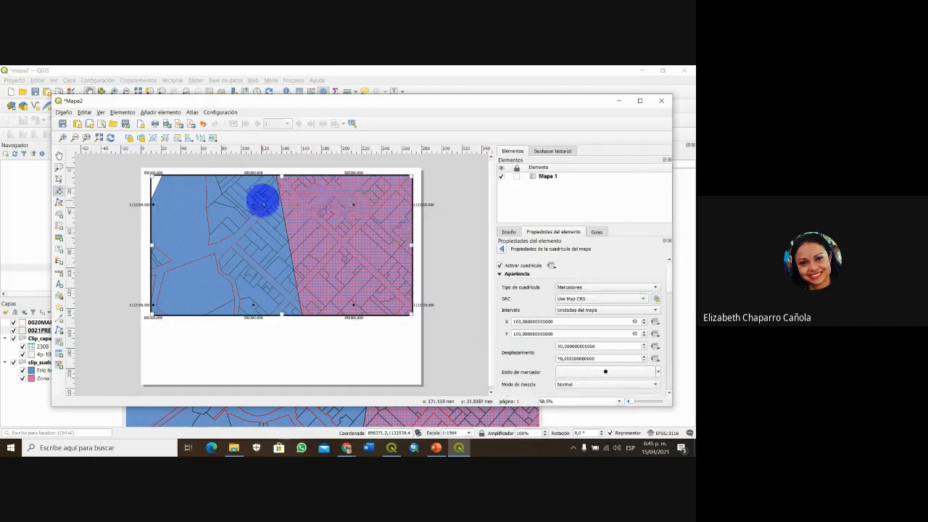
pyautogui.click(656, 288)
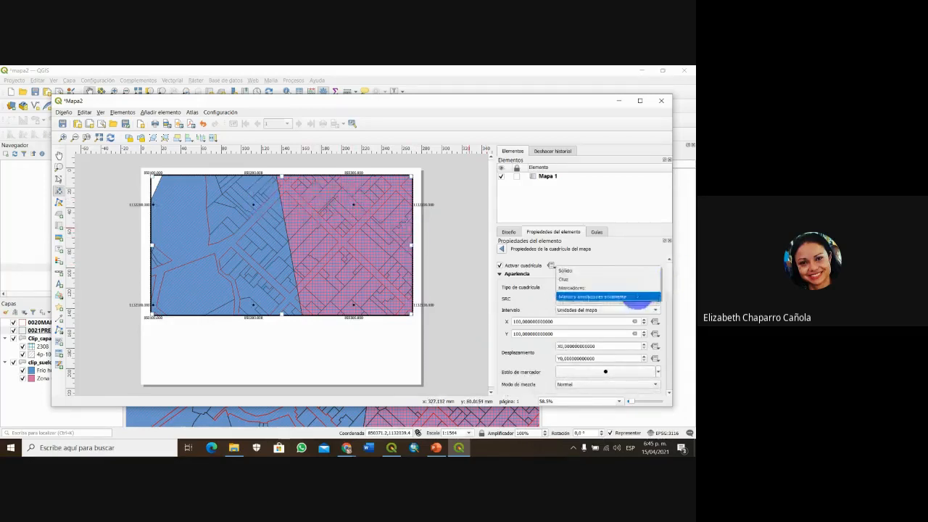
pyautogui.click(635, 297)
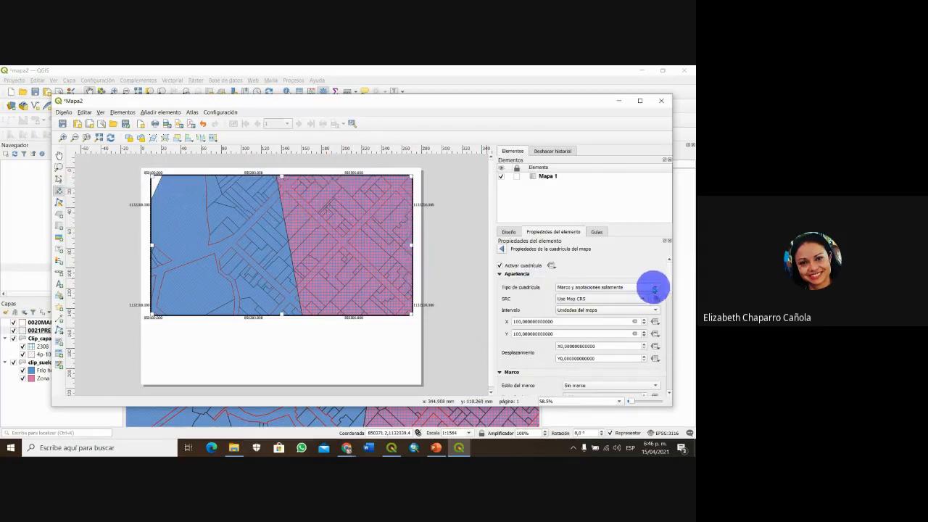
pyautogui.click(655, 290)
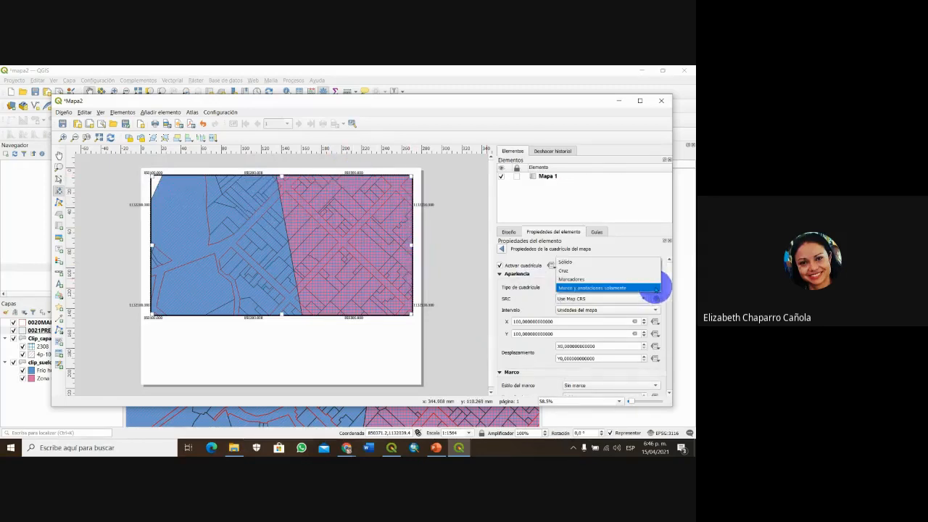
pyautogui.click(590, 262)
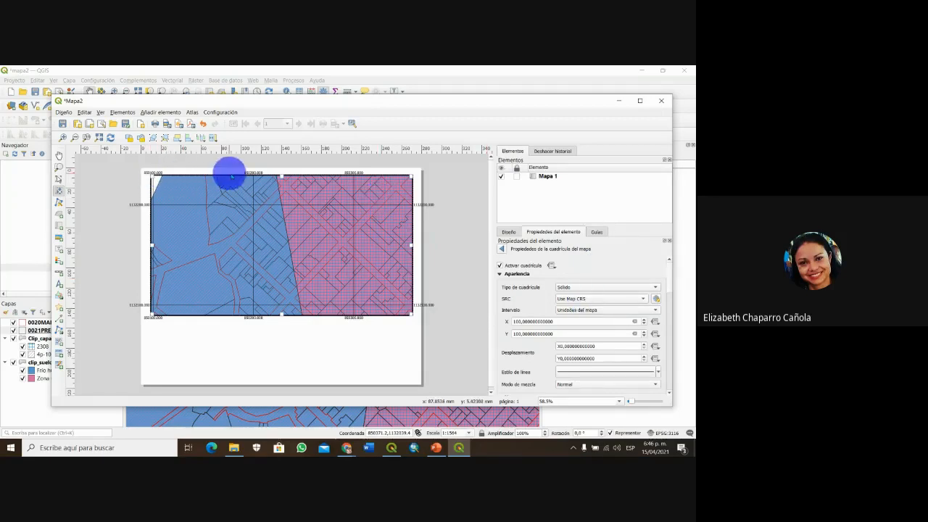
pyautogui.click(657, 288)
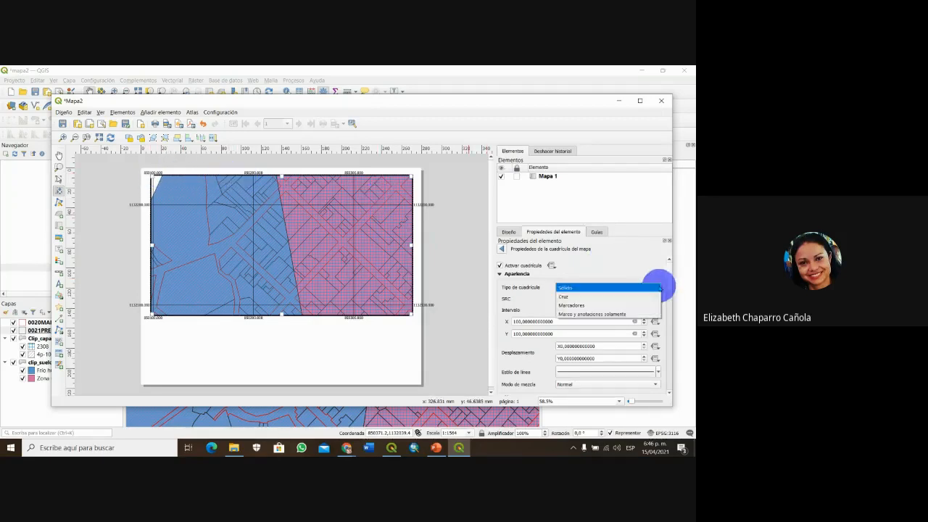
pyautogui.click(599, 296)
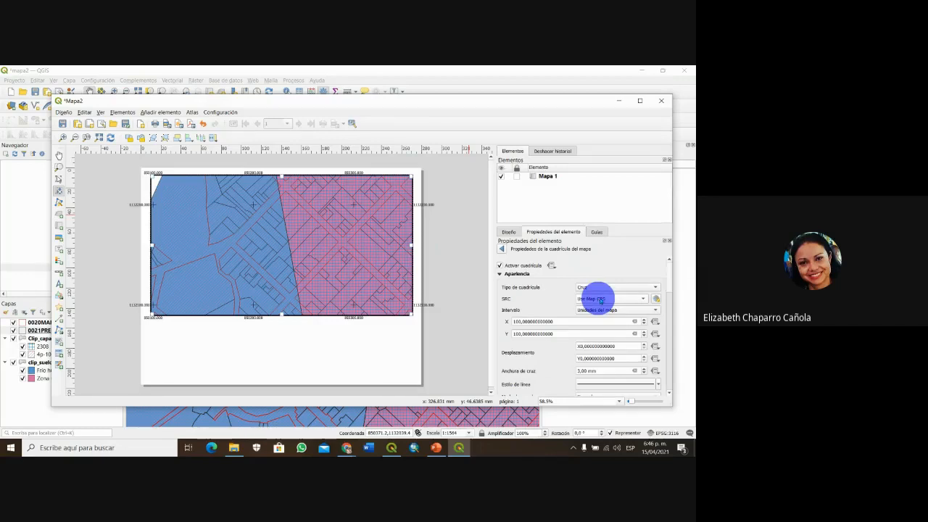
pyautogui.click(654, 288)
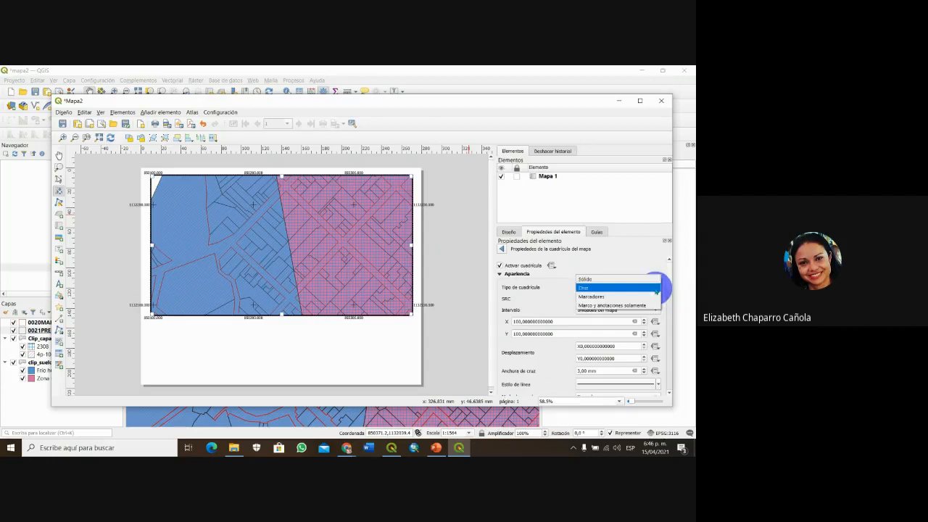
pyautogui.click(605, 280)
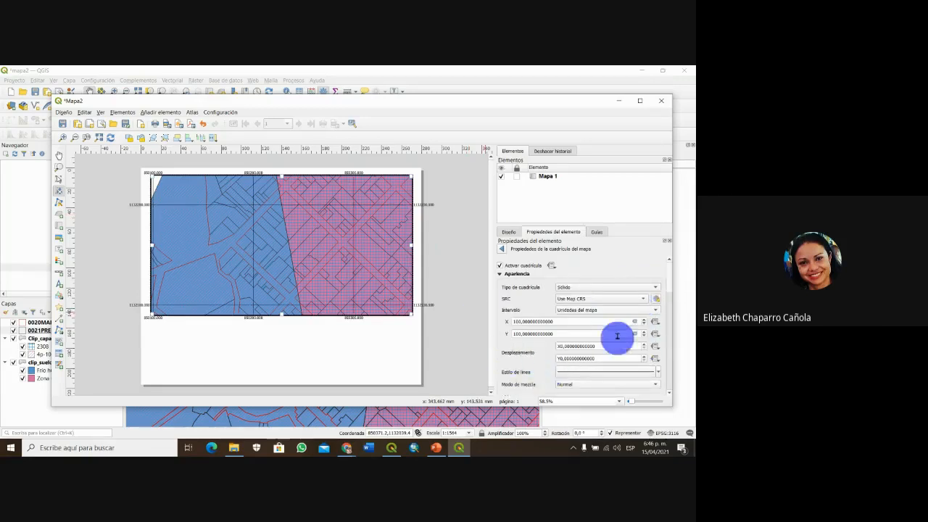
# - Examine the available Estilo del marco options for the grid, keep Sin marco and collapse the Marco section
pyautogui.moveTo(670, 279); pyautogui.dragTo(670, 307)
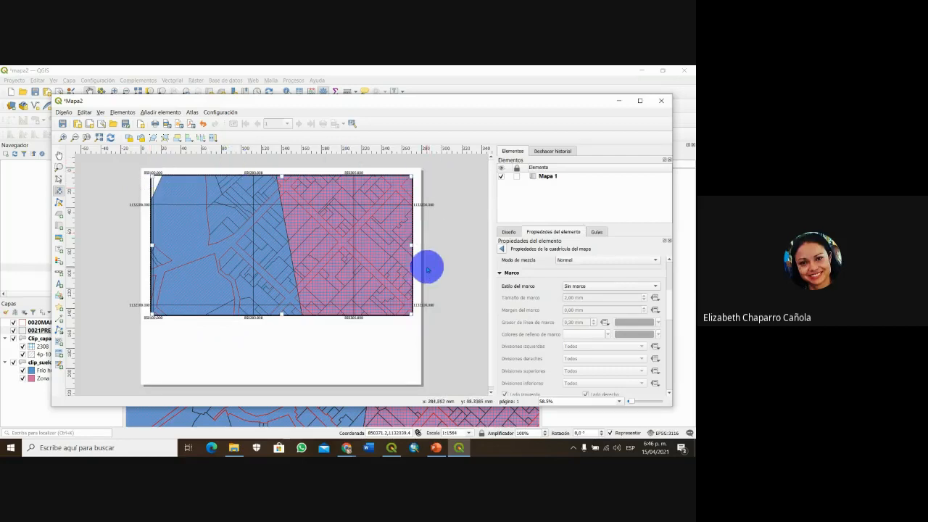
pyautogui.click(499, 274)
pyautogui.click(499, 273)
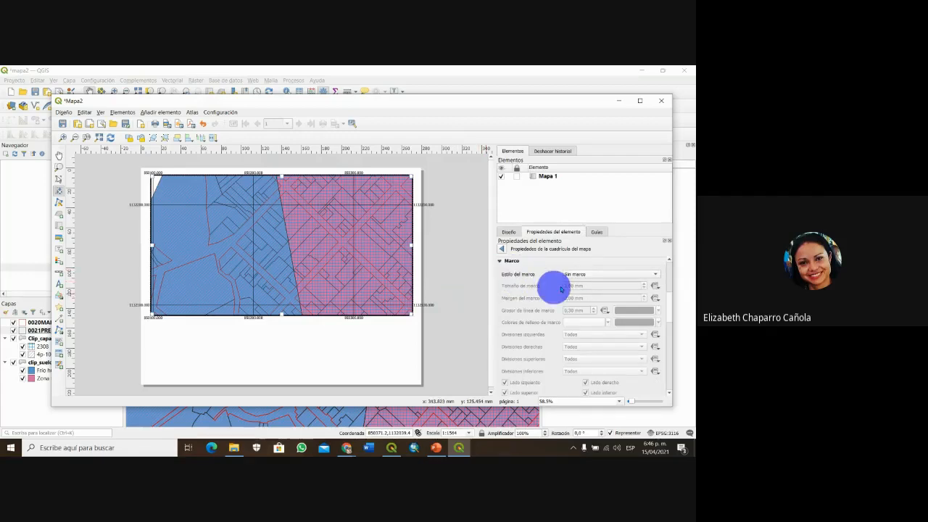
pyautogui.click(657, 274)
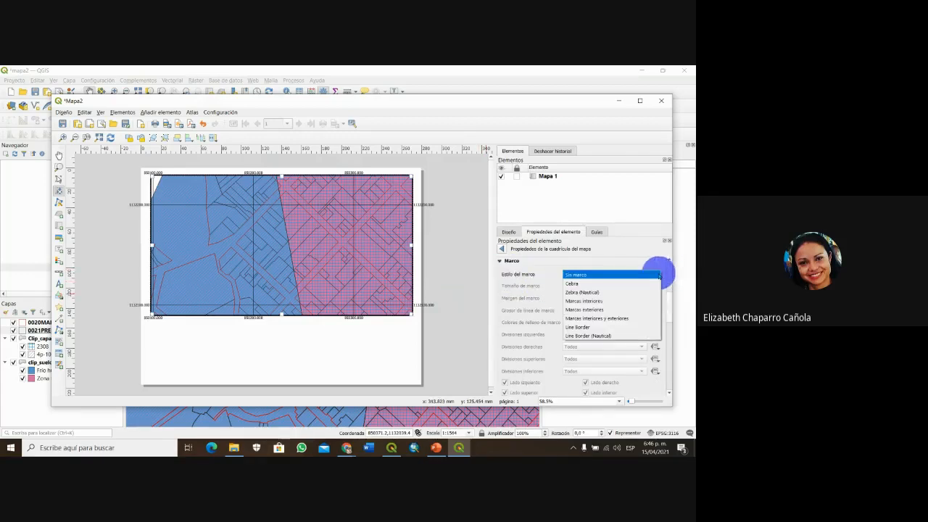
pyautogui.click(658, 274)
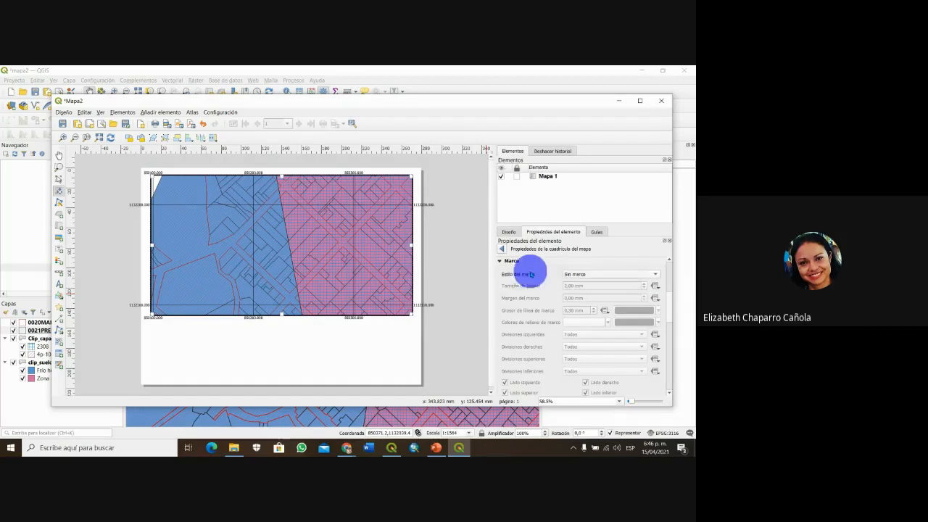
pyautogui.click(500, 260)
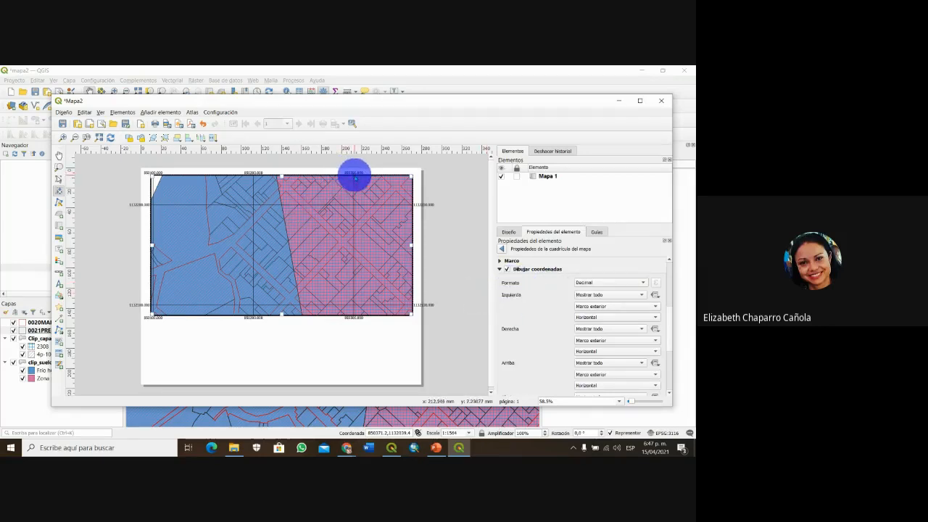
# - Set the format of the grid's drawn coordinates to Decimal con sufijo
pyautogui.click(643, 282)
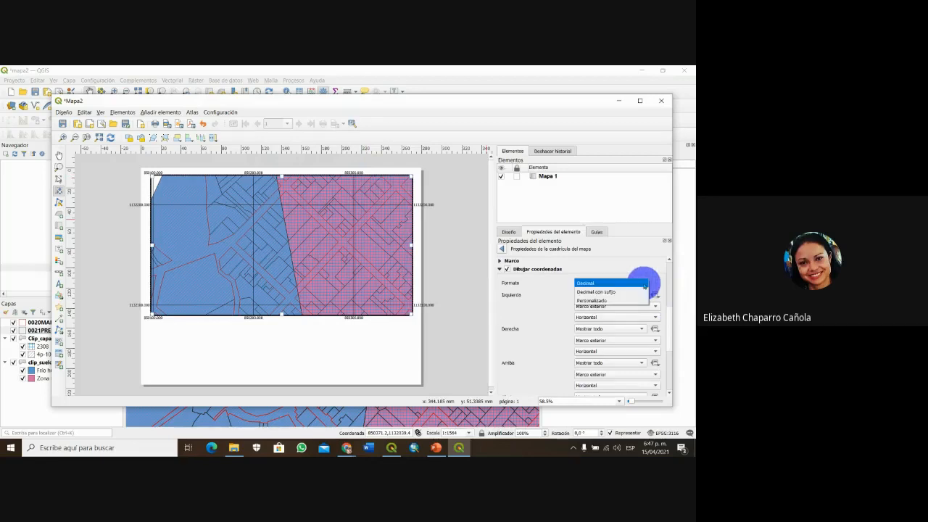
pyautogui.click(632, 291)
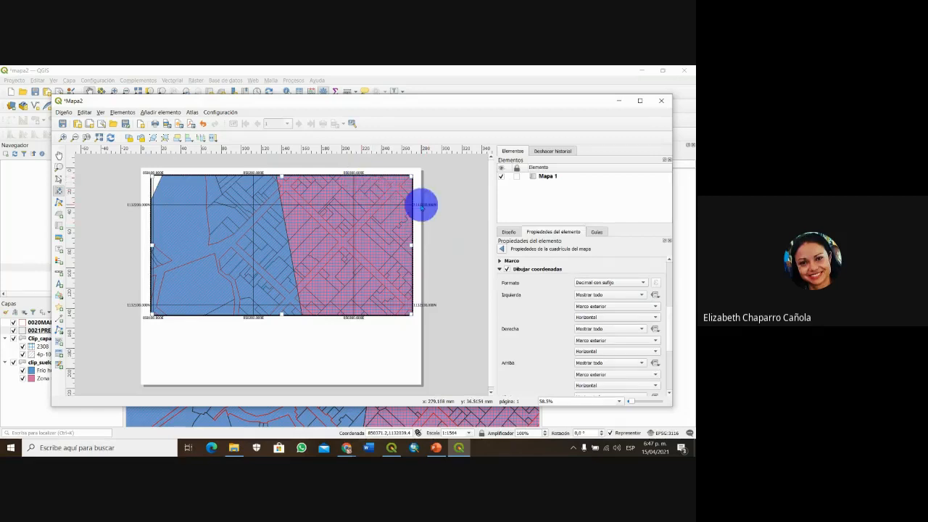
pyautogui.click(613, 282)
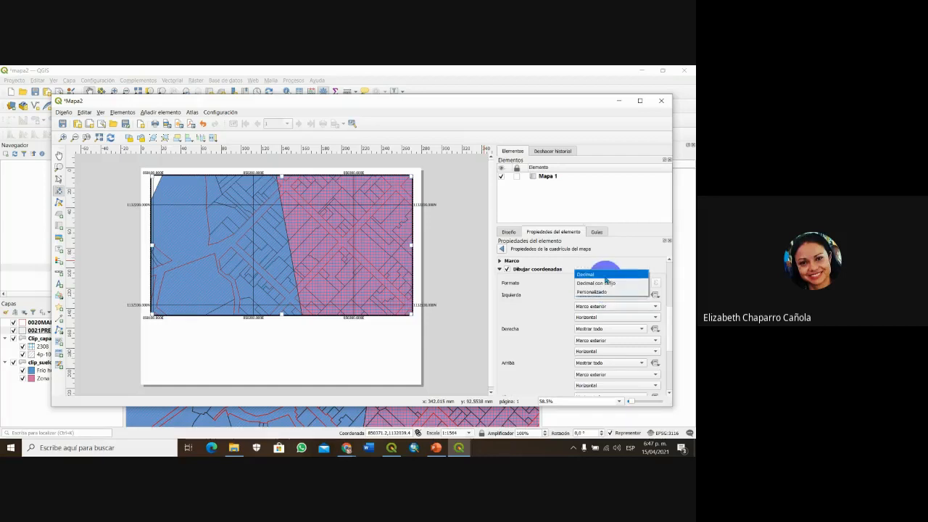
pyautogui.click(606, 277)
pyautogui.click(606, 282)
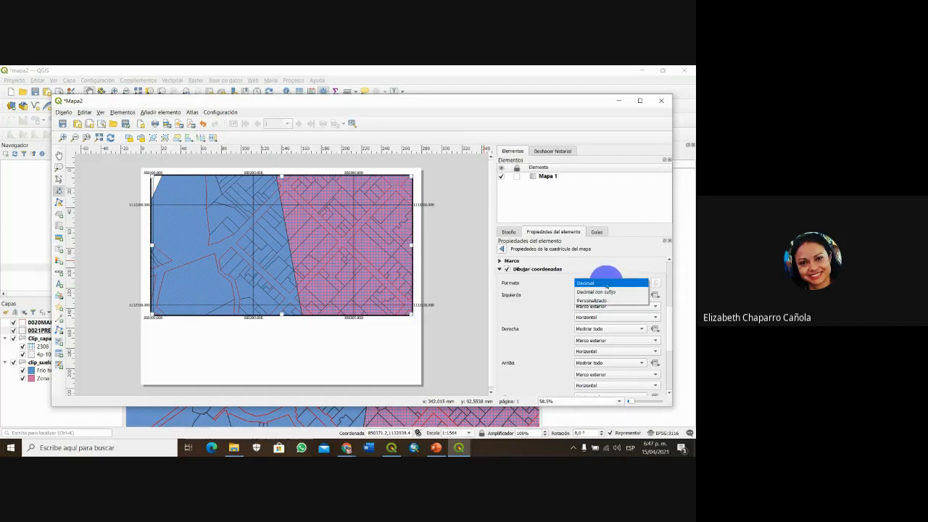
pyautogui.click(613, 292)
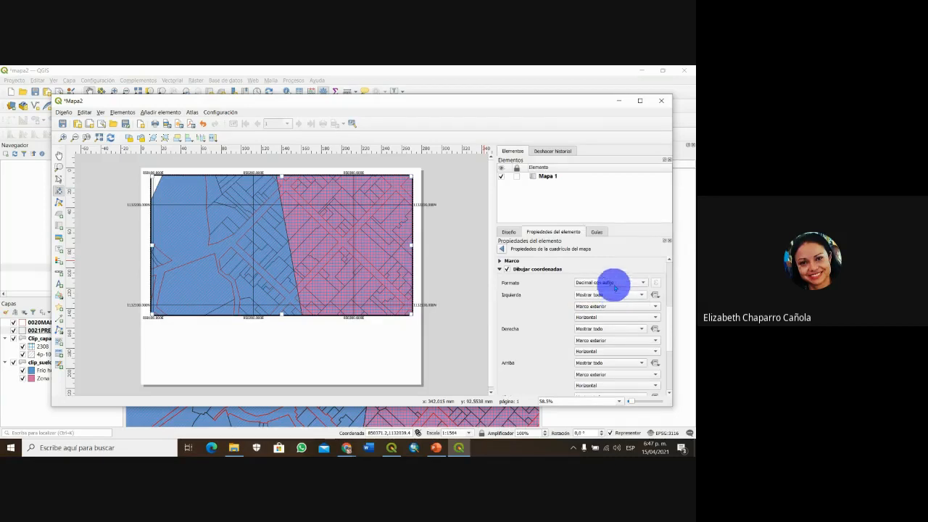
pyautogui.click(615, 284)
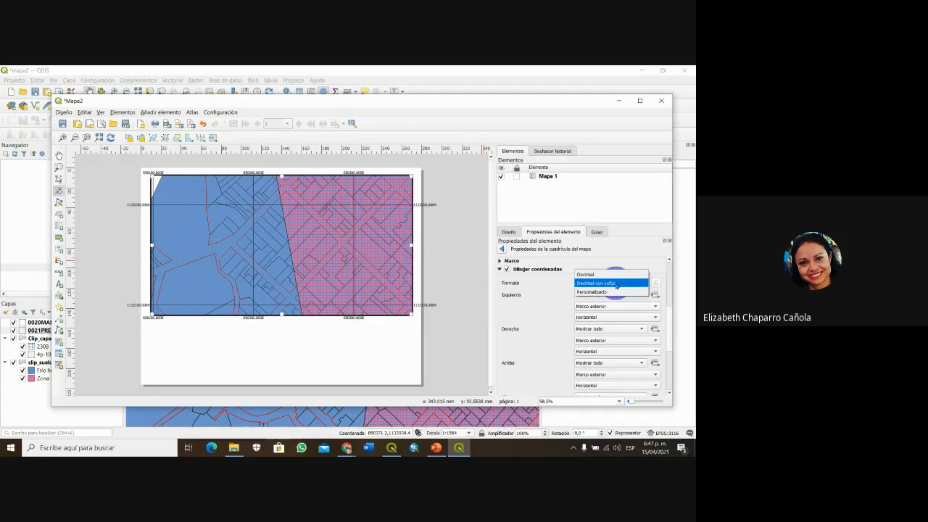
pyautogui.click(615, 284)
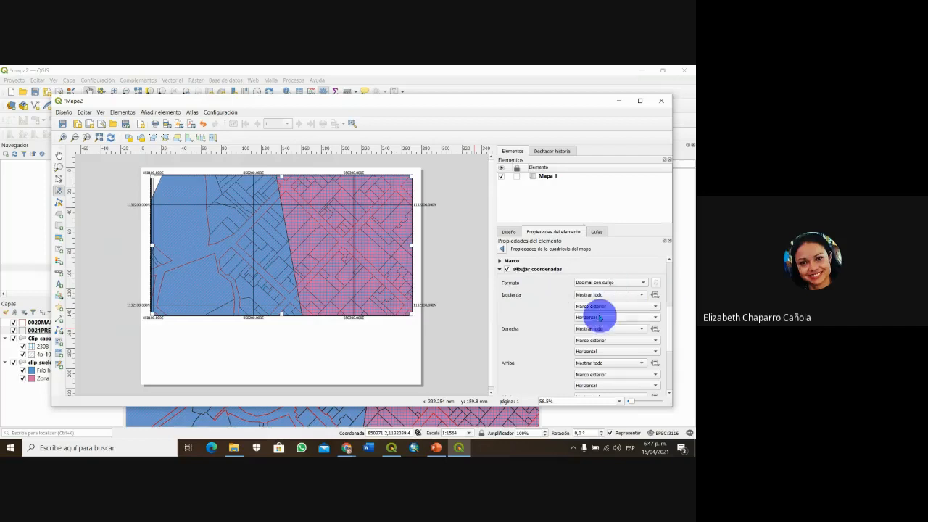
# - Try placing the Izquierda coordinates at Marco interior and set their position back to Marco exterior
pyautogui.click(655, 308)
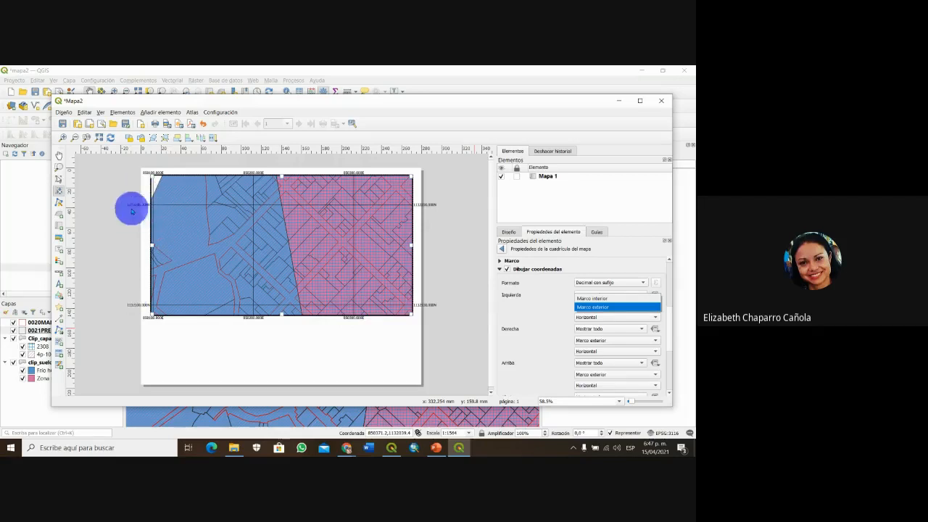
pyautogui.click(614, 303)
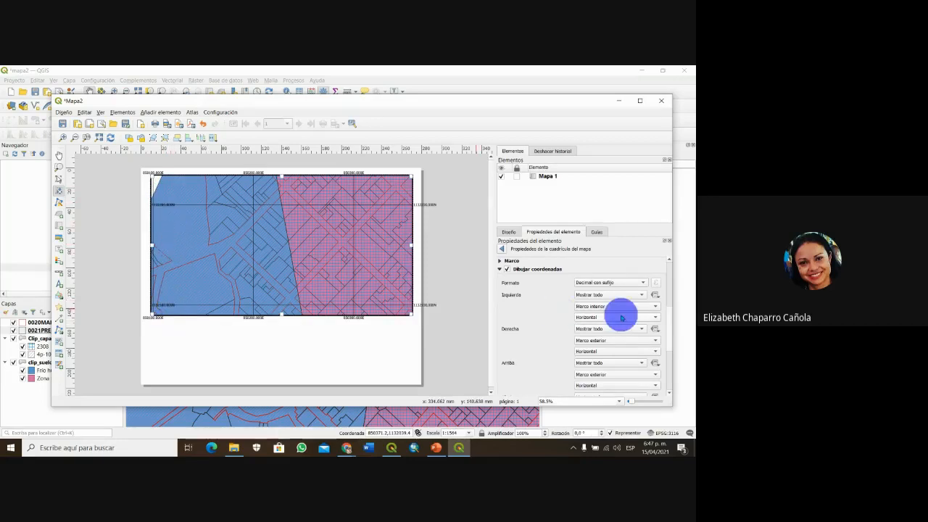
pyautogui.click(656, 306)
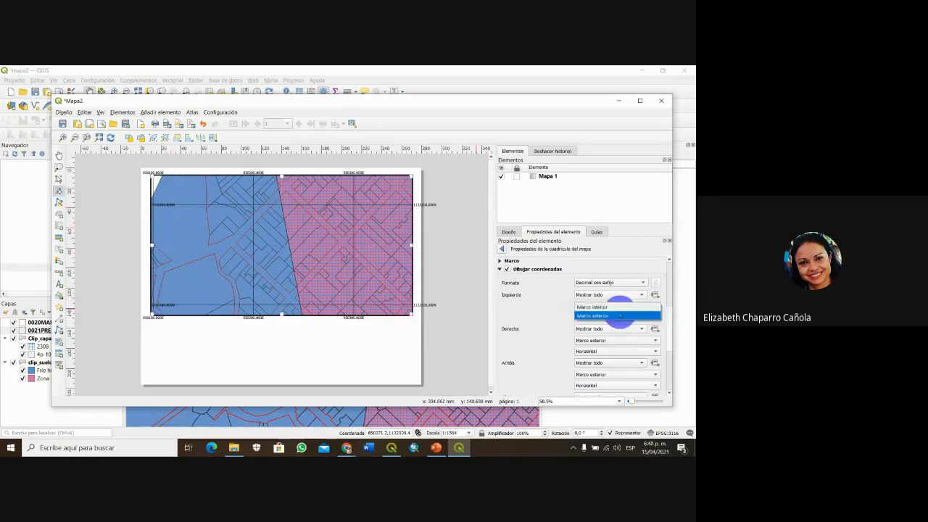
pyautogui.click(619, 316)
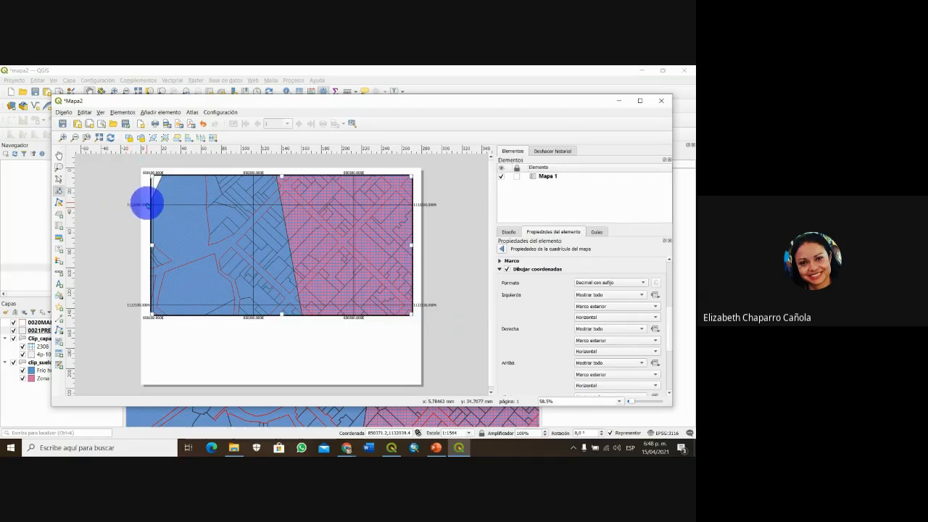
# - Set the orientation of the Izquierda and Derecha grid coordinates to Ascendente vertical
pyautogui.click(656, 317)
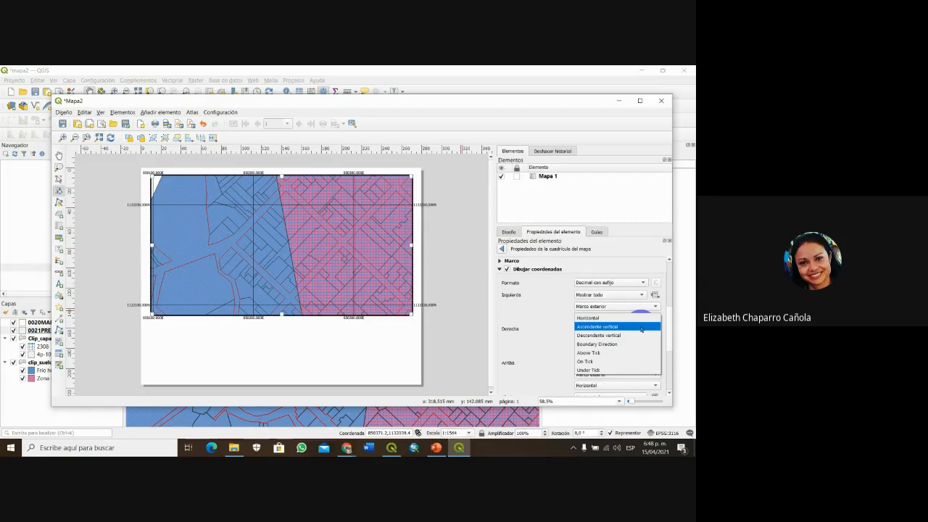
pyautogui.click(641, 328)
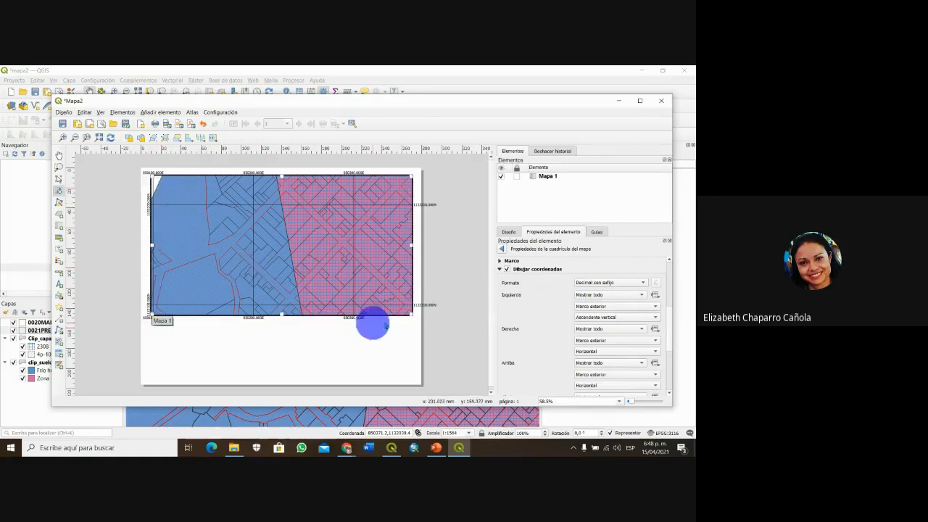
pyautogui.scroll(-1, 672, 326)
pyautogui.scroll(-2, 670, 328)
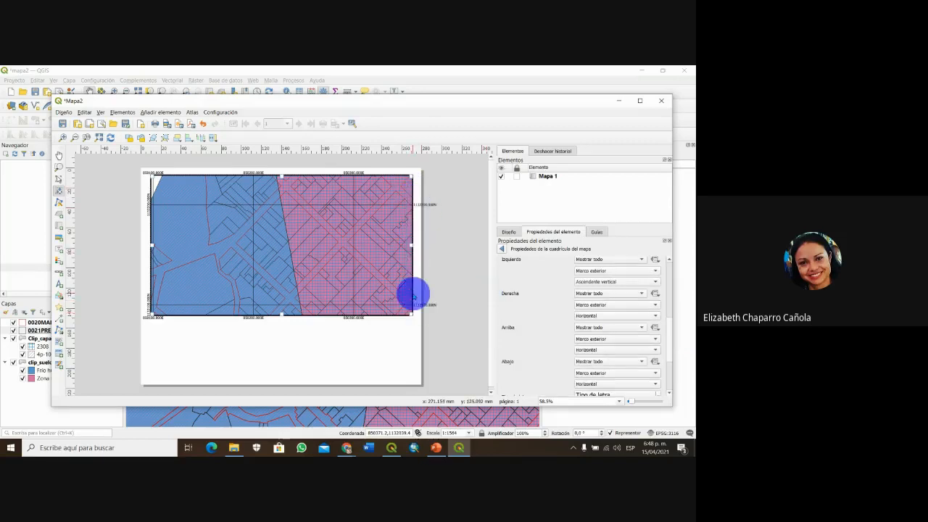
pyautogui.click(591, 304)
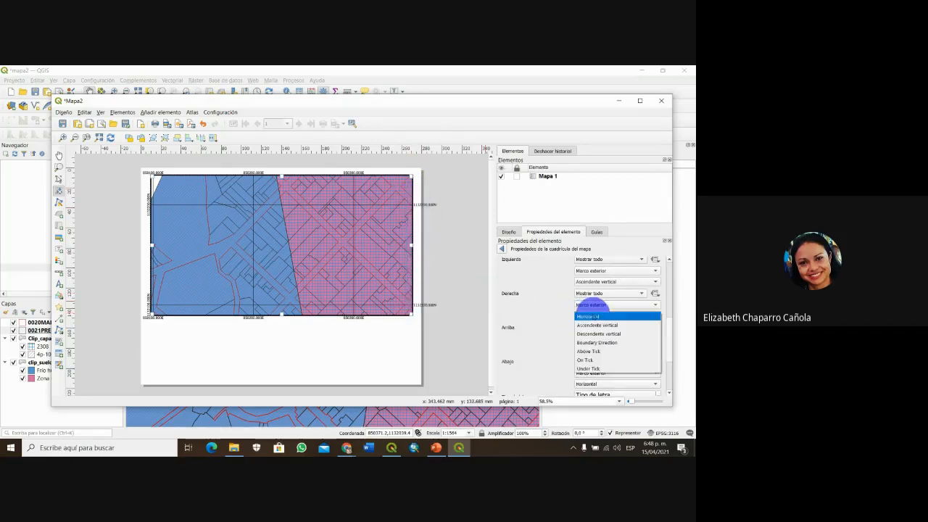
pyautogui.click(599, 324)
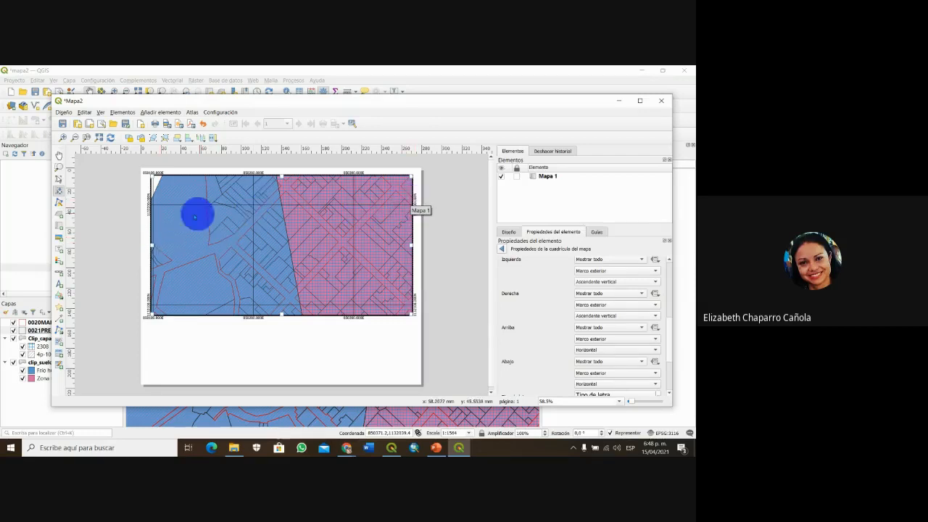
# - Try Show Longitude/X Only for the Derecha coordinates and return them to Mostrar todo
pyautogui.click(643, 294)
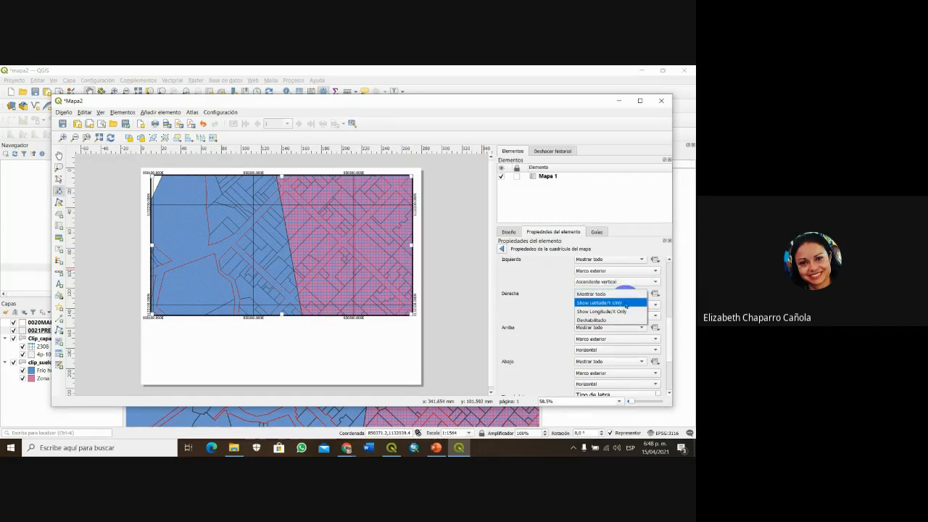
pyautogui.click(622, 311)
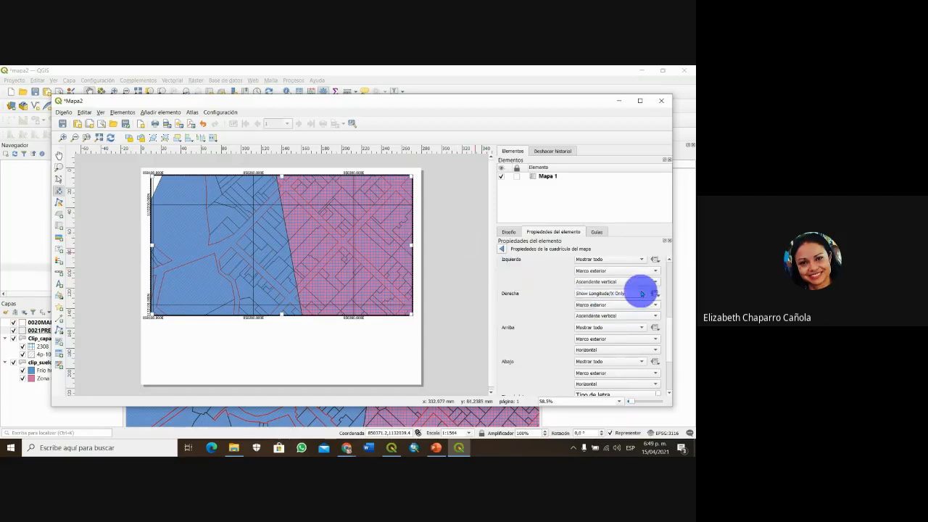
pyautogui.click(642, 293)
pyautogui.click(630, 277)
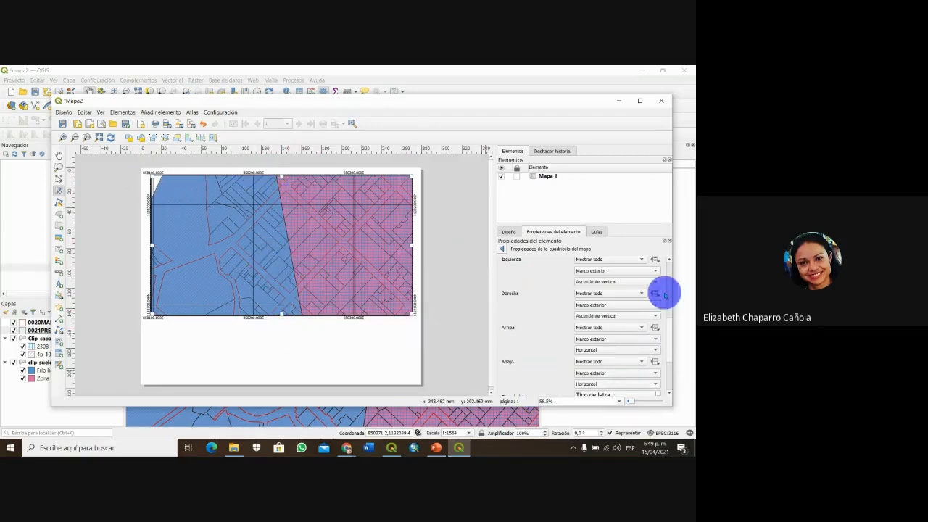
# - Try disabling the Abajo coordinates with Deshabilitado and return them to Mostrar todo
pyautogui.moveTo(671, 345); pyautogui.dragTo(671, 357)
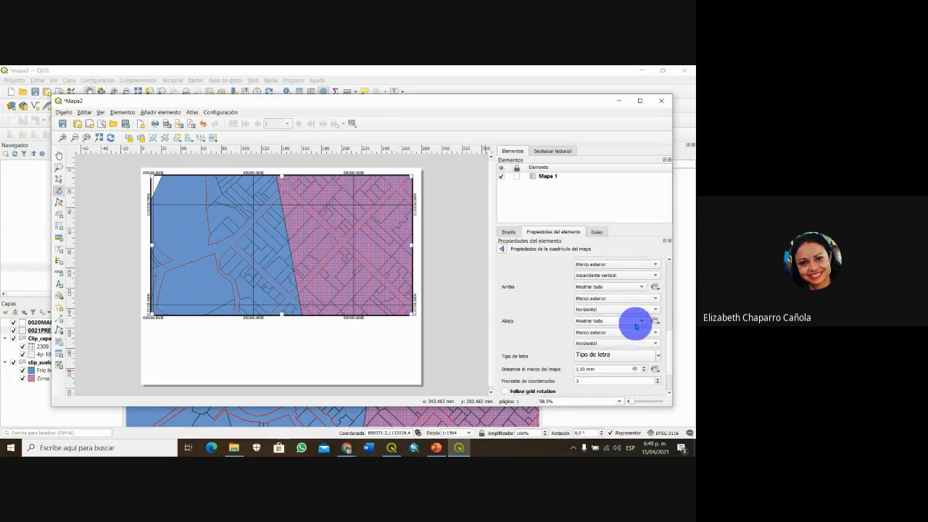
pyautogui.click(638, 322)
pyautogui.click(622, 350)
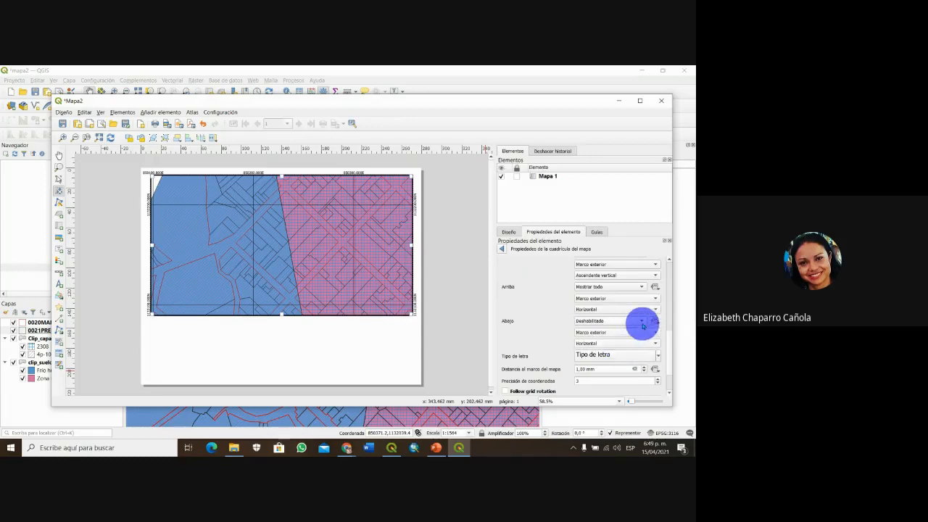
pyautogui.click(638, 321)
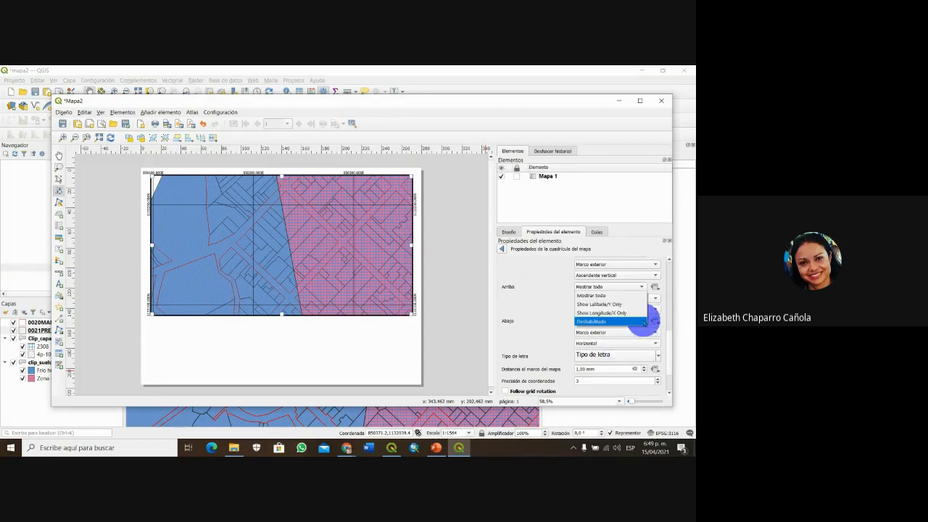
pyautogui.click(621, 296)
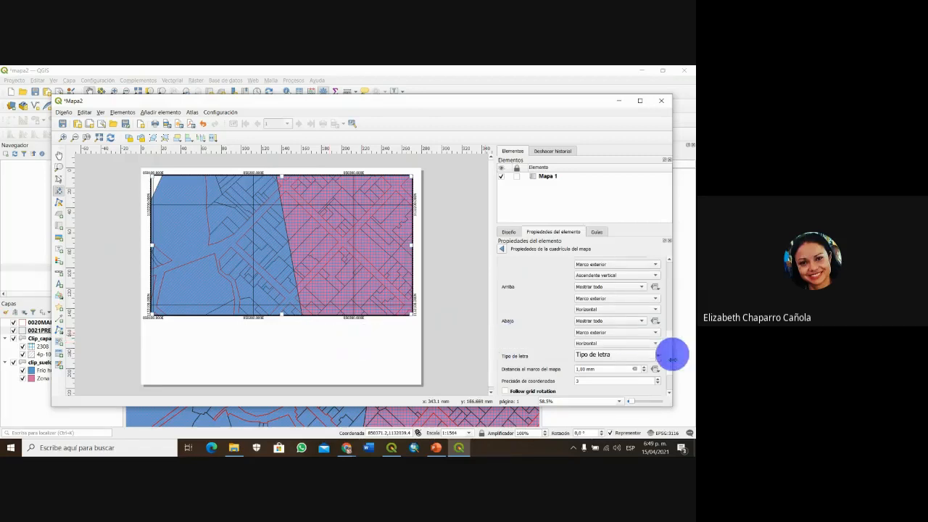
# - Set the grid coordinate font to Arial at size 8 points and return to the grid properties
pyautogui.click(635, 356)
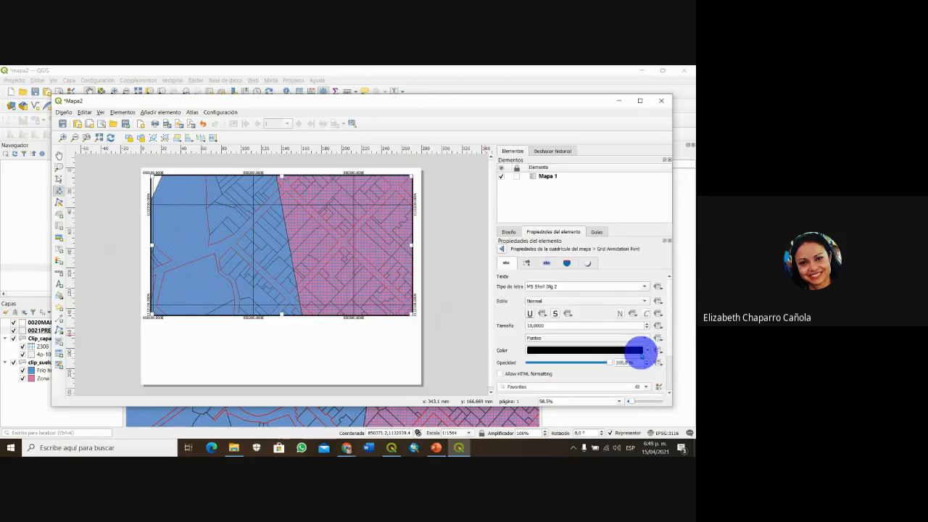
pyautogui.click(645, 351)
pyautogui.click(426, 309)
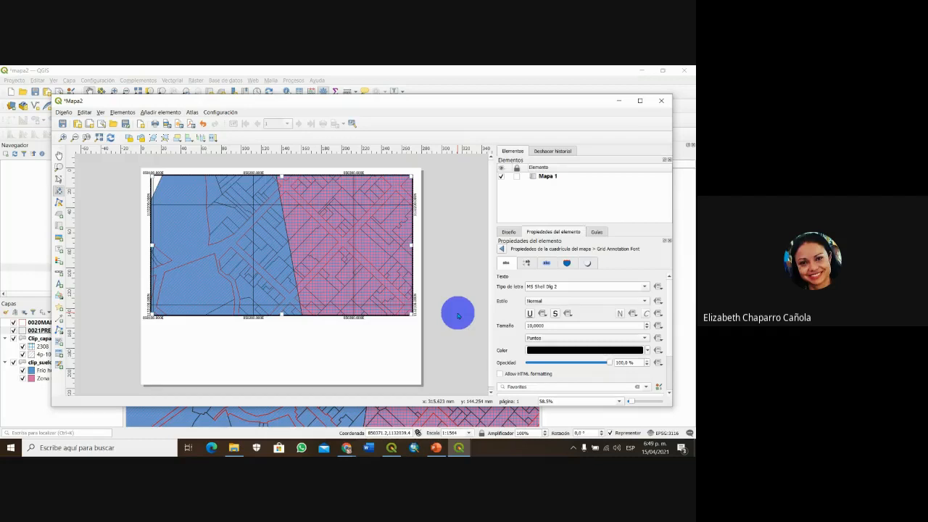
pyautogui.click(560, 287)
pyautogui.moveTo(599, 284); pyautogui.dragTo(515, 287)
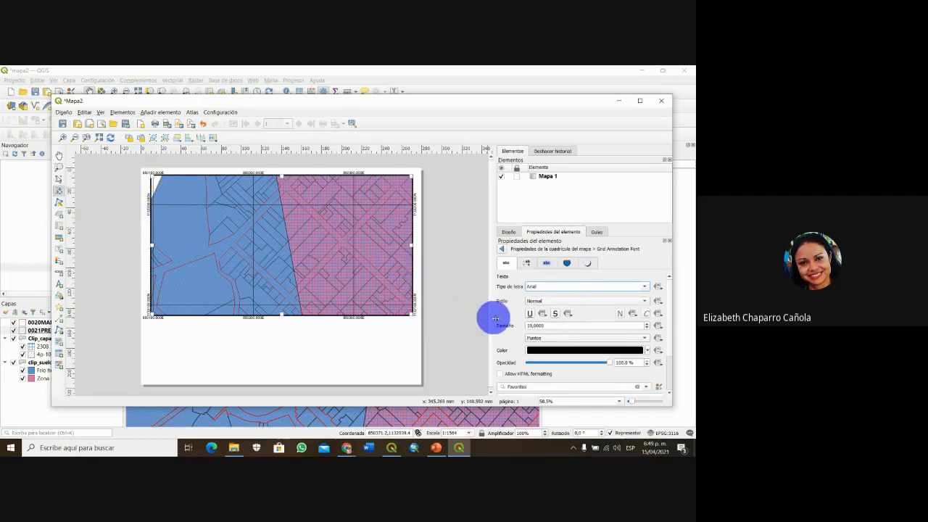
pyautogui.click(551, 326)
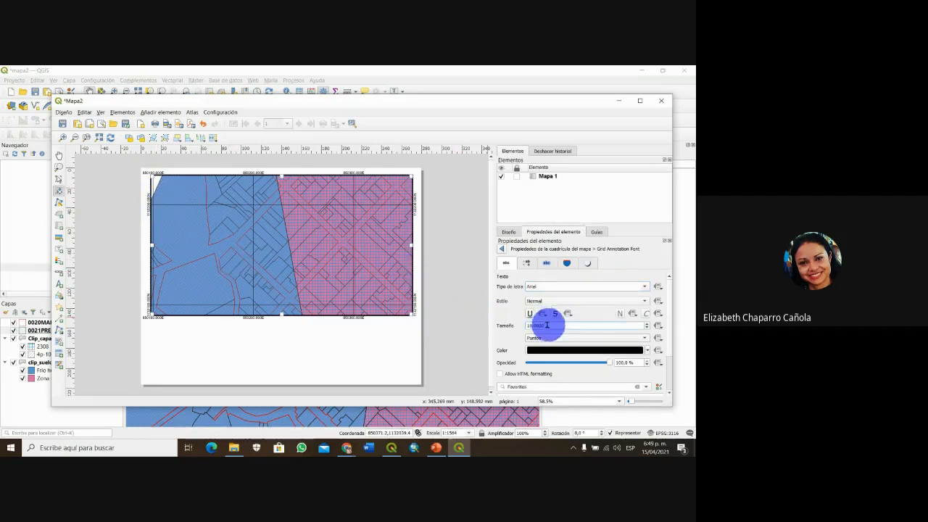
pyautogui.moveTo(548, 325); pyautogui.dragTo(527, 326)
pyautogui.write('8')
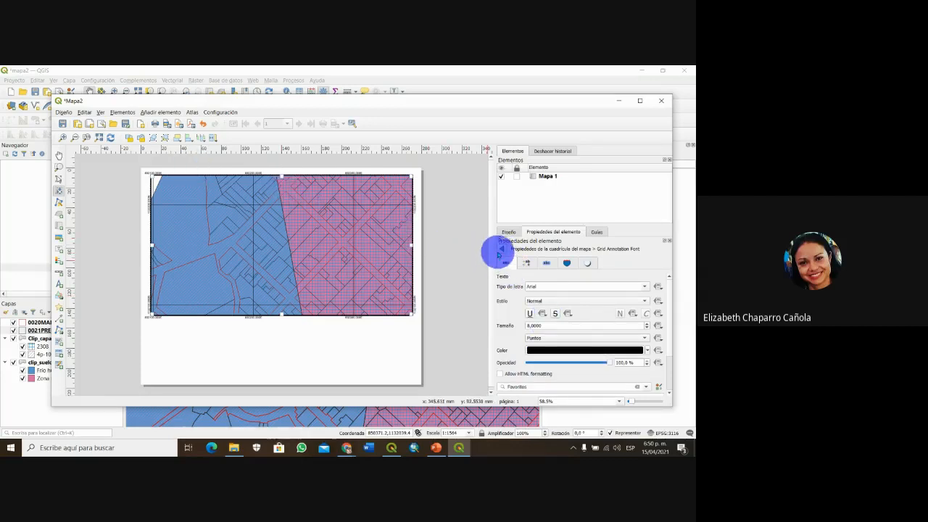
pyautogui.click(501, 248)
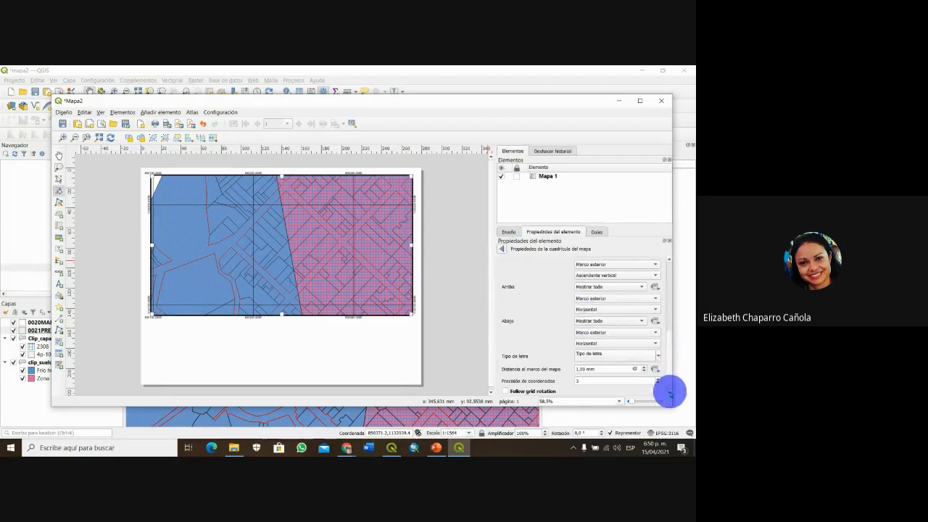
# - Set the coordinate precision to 0 decimals and return to the main properties of Mapa 1
pyautogui.scroll(-2, 669, 390)
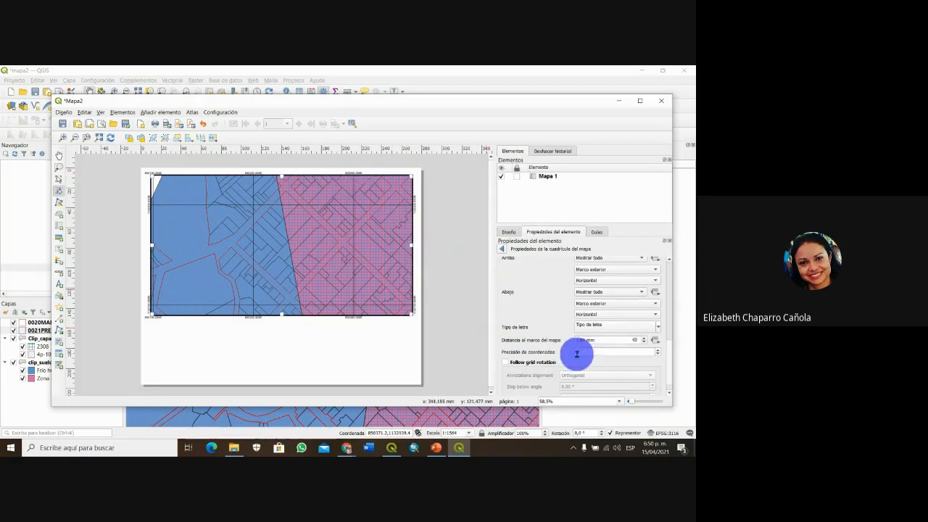
pyautogui.moveTo(584, 352); pyautogui.dragTo(573, 356)
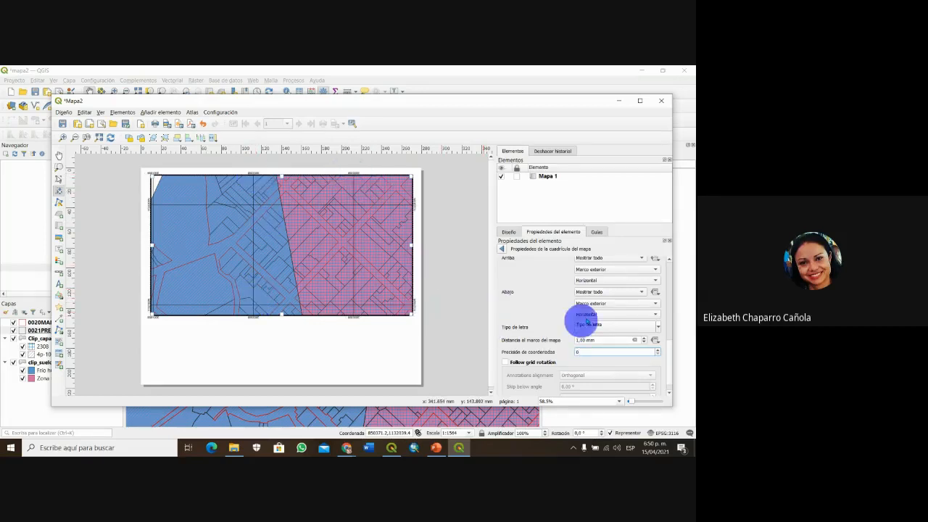
pyautogui.scroll(-1, 670, 395)
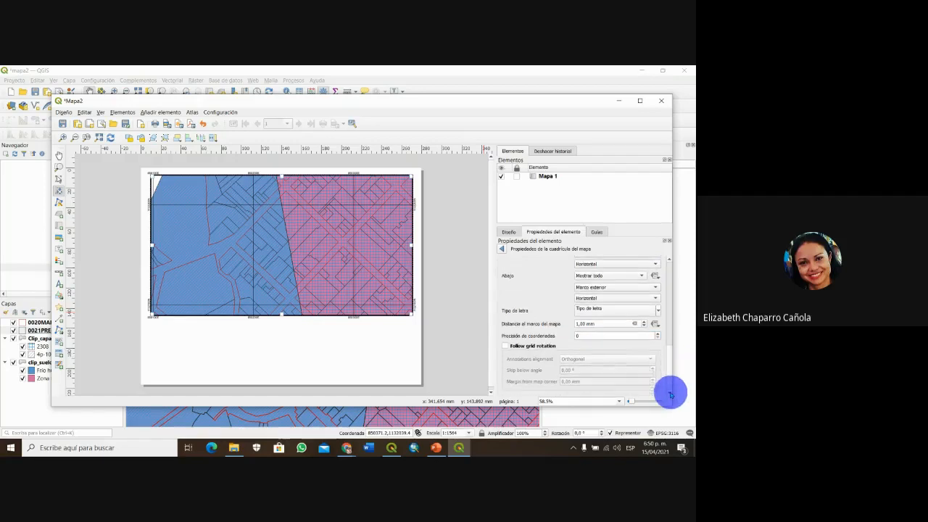
pyautogui.scroll(10, 667, 345)
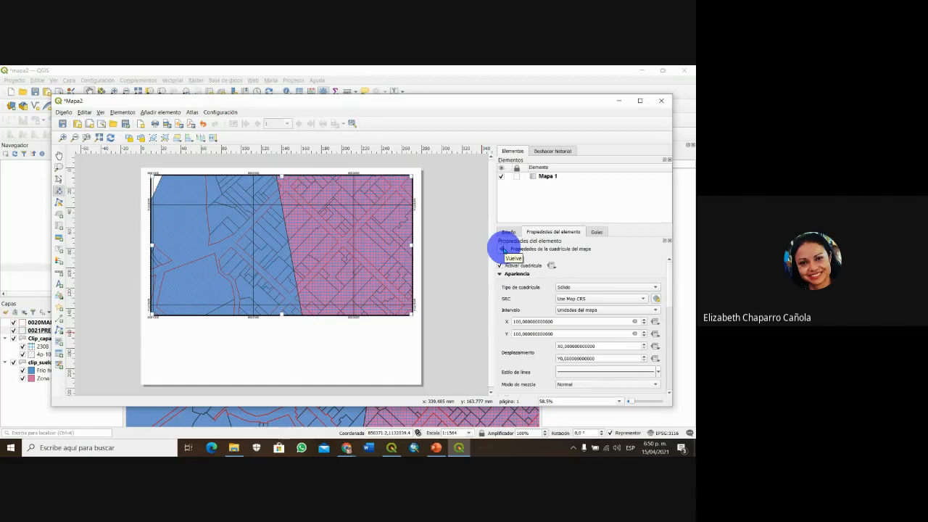
pyautogui.click(503, 250)
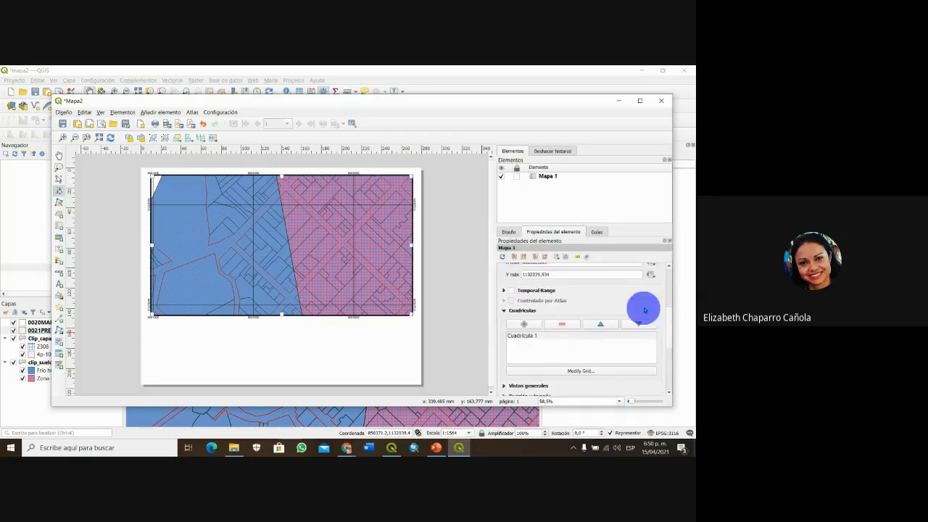
pyautogui.moveTo(670, 324); pyautogui.dragTo(671, 279)
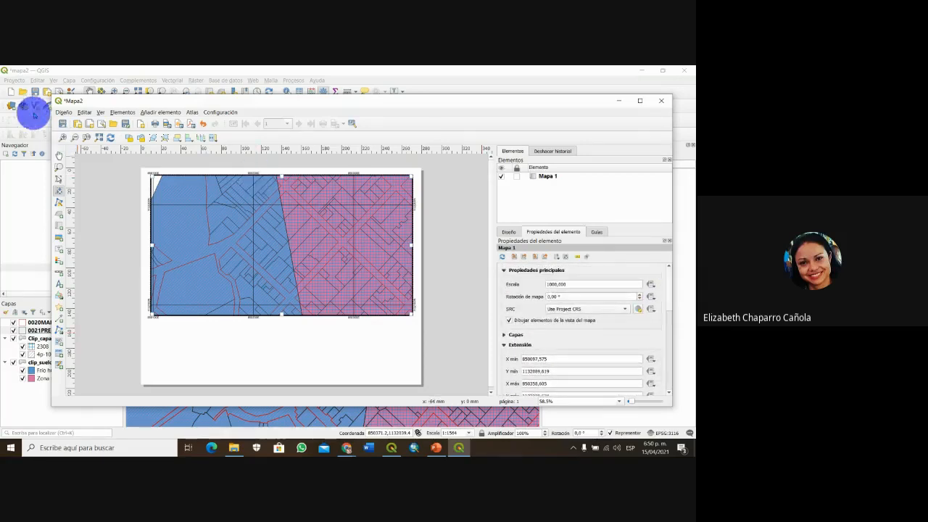
# - Save the project and add a north arrow in the upper-left corner of the map
pyautogui.click(63, 124)
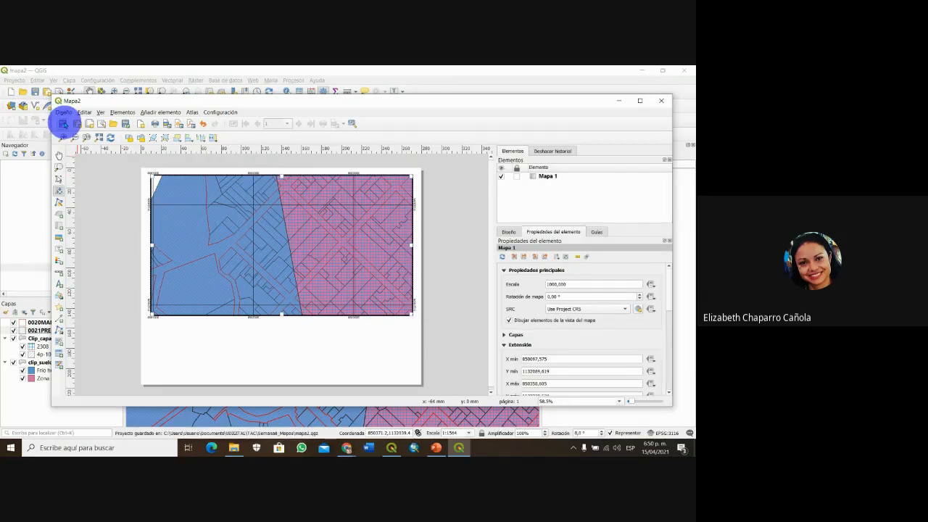
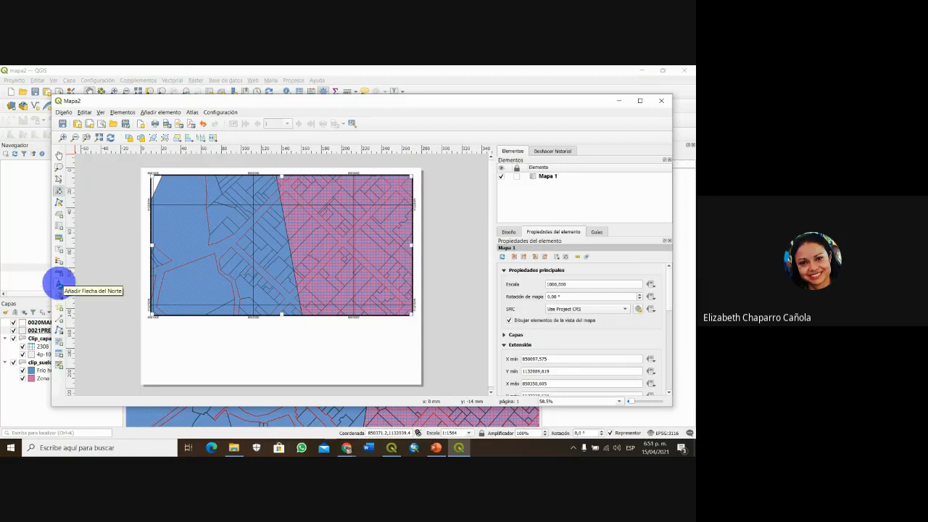
pyautogui.click(59, 285)
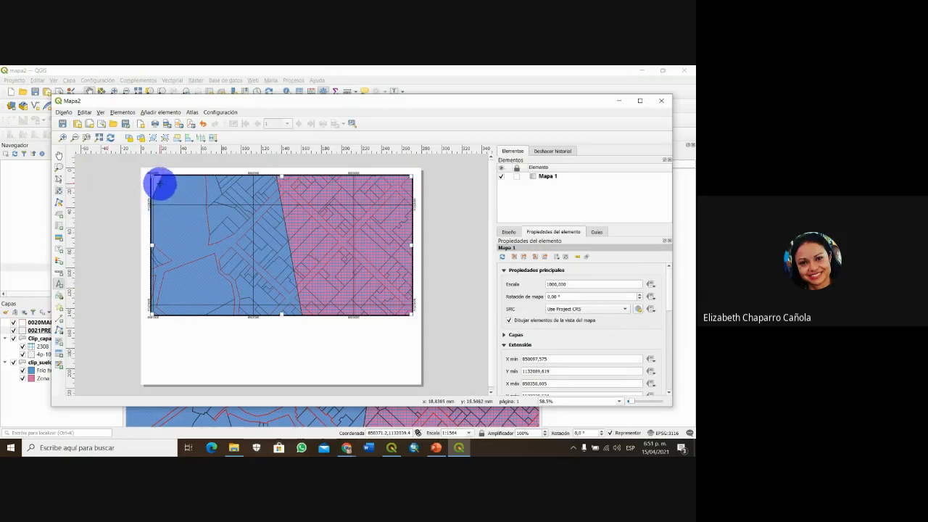
pyautogui.moveTo(159, 184); pyautogui.dragTo(176, 200)
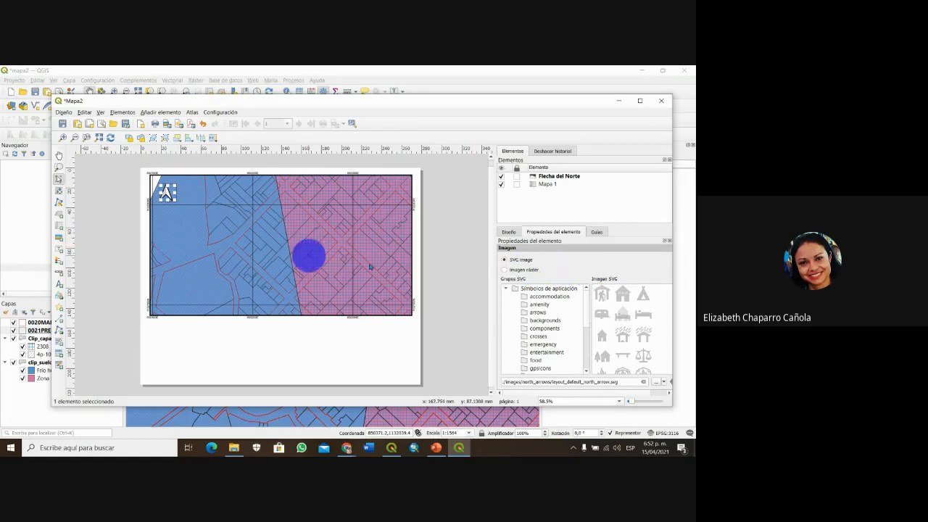
# - Examine the north arrow's SVG parameters, size and placement settings, and its appearance on the map
pyautogui.scroll(-1, 591, 286)
pyautogui.scroll(-3, 591, 285)
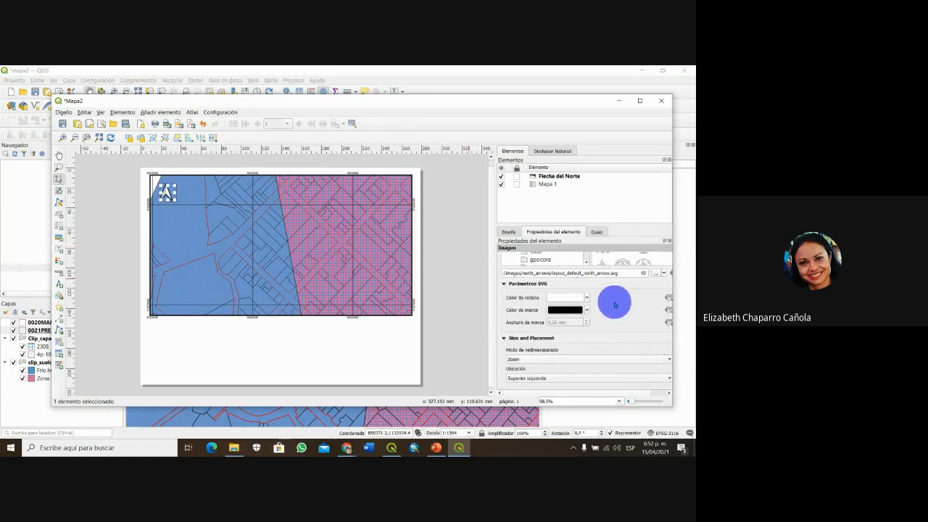
pyautogui.scroll(-1, 613, 302)
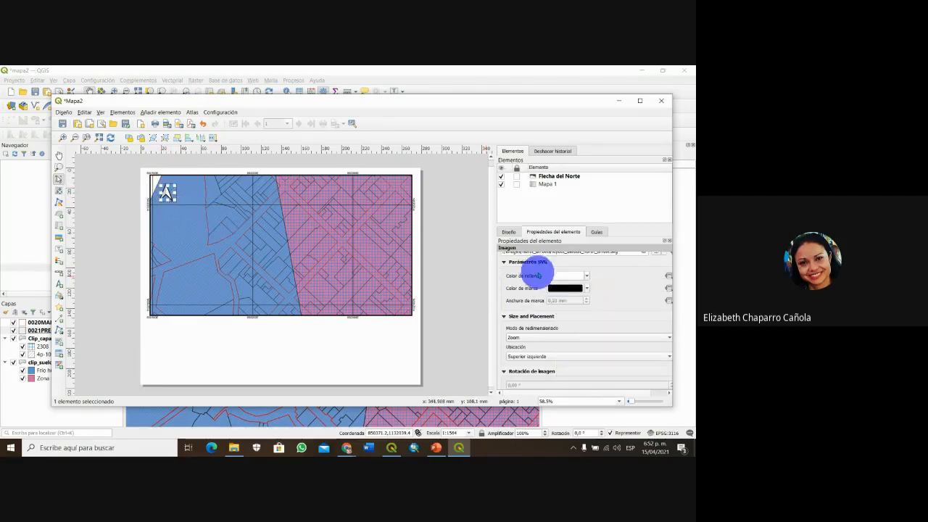
pyautogui.scroll(-1, 608, 316)
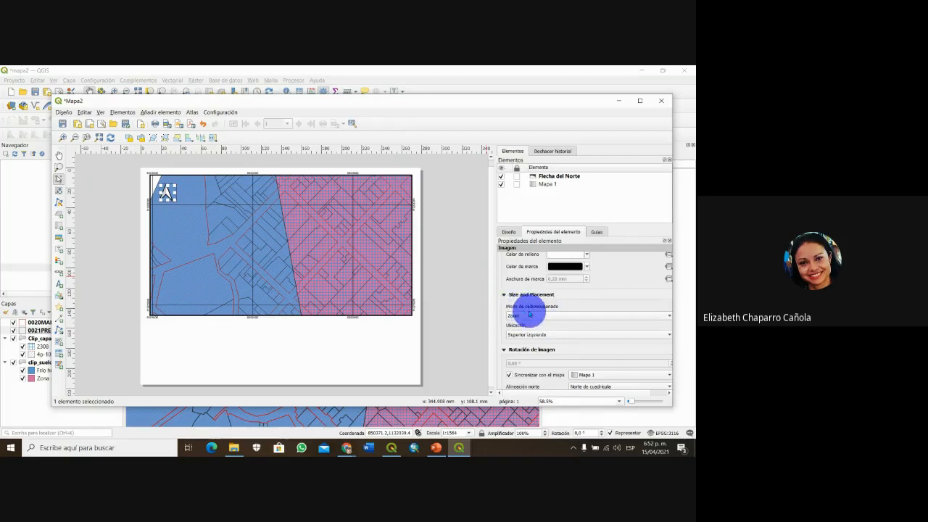
pyautogui.click(118, 220)
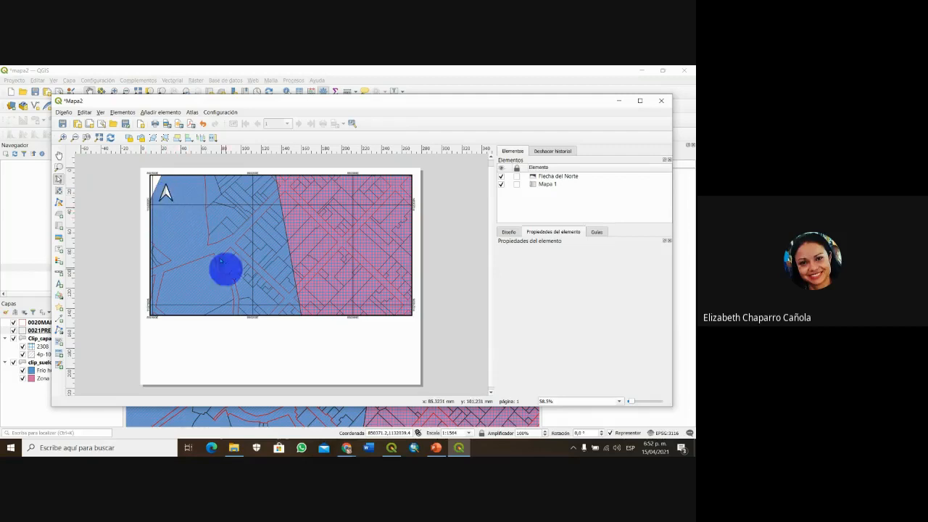
pyautogui.click(164, 193)
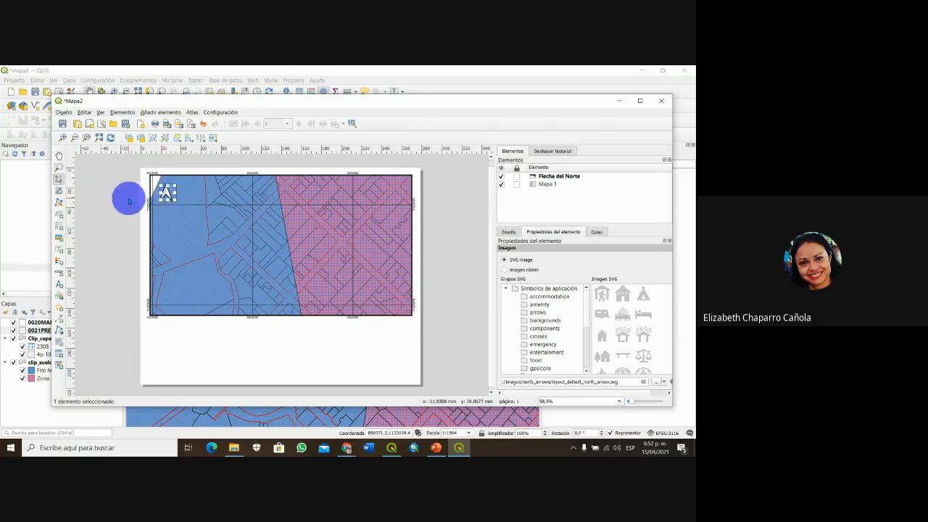
pyautogui.click(143, 250)
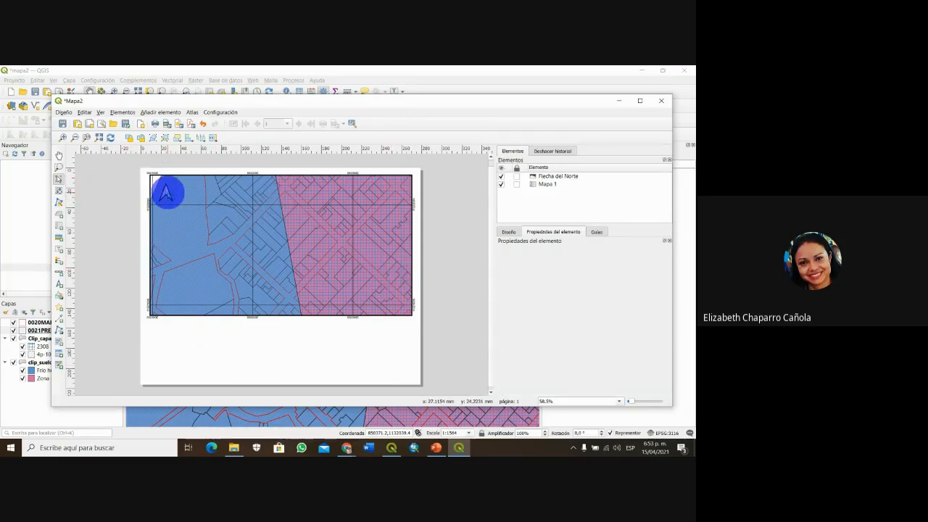
# - Browse the SVG image collection for alternative symbols for the north arrow
pyautogui.click(165, 194)
pyautogui.scroll(-6, 609, 290)
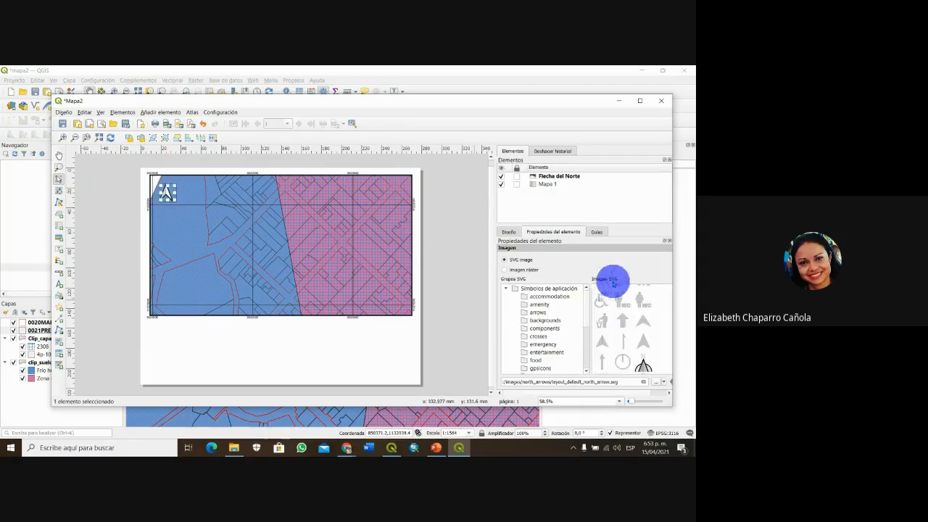
pyautogui.scroll(3, 624, 279)
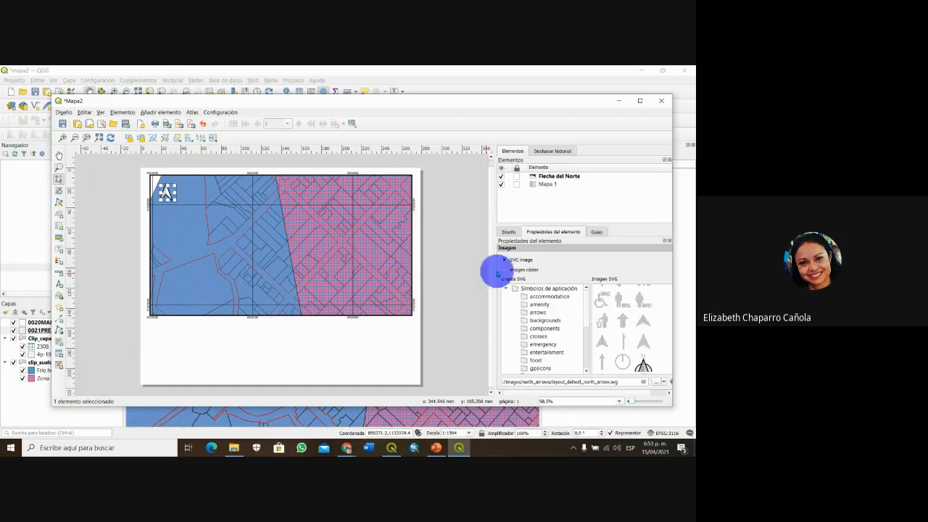
pyautogui.scroll(-3, 624, 312)
pyautogui.scroll(3, 624, 319)
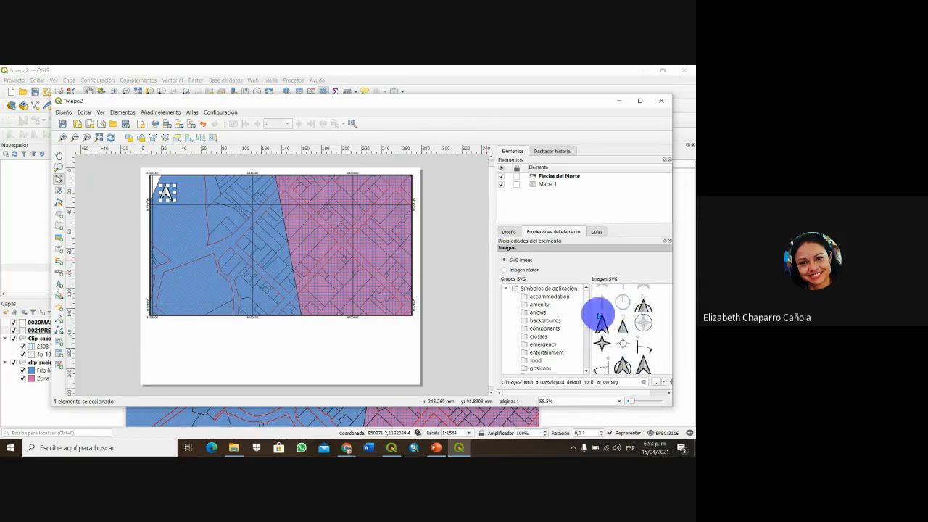
pyautogui.scroll(-2, 624, 326)
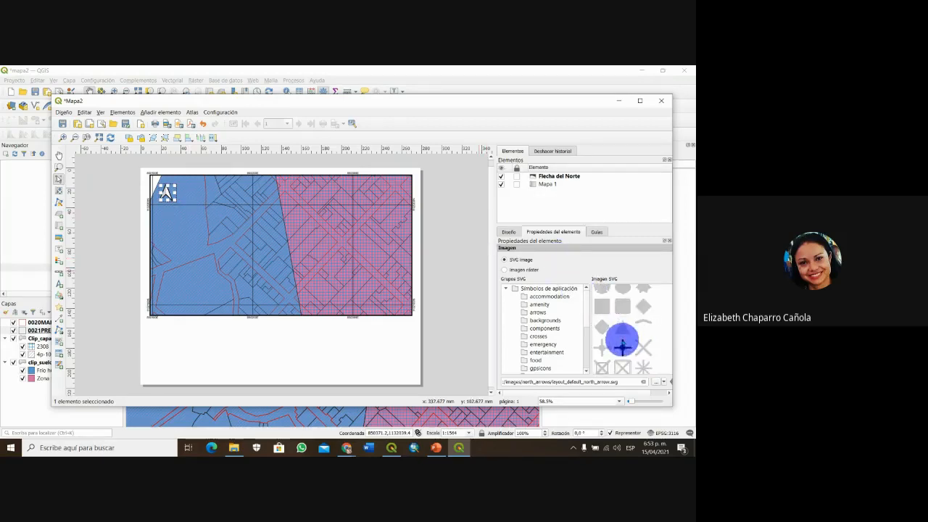
pyautogui.scroll(-5, 638, 305)
pyautogui.scroll(-3, 643, 335)
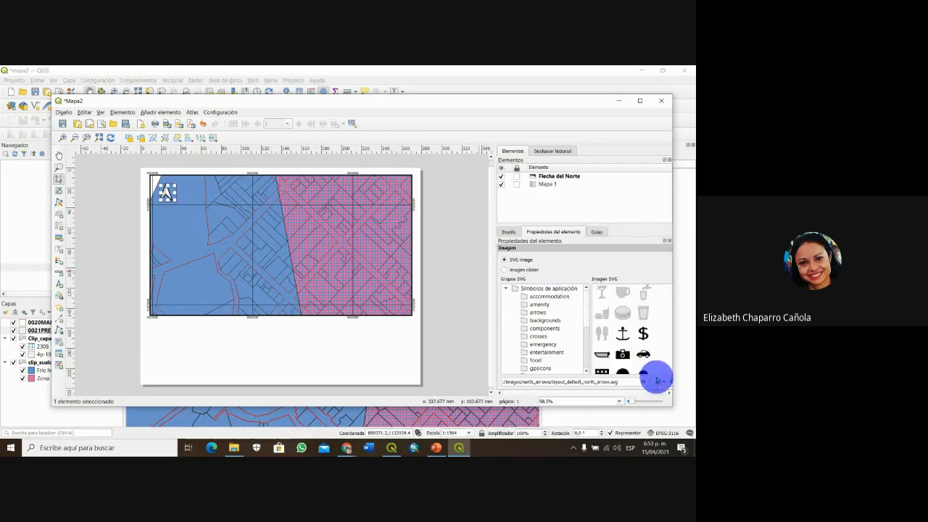
# - Set the north arrow's resize mode to Resize Frame to Image Size
pyautogui.scroll(-5, 616, 348)
pyautogui.scroll(-3, 623, 353)
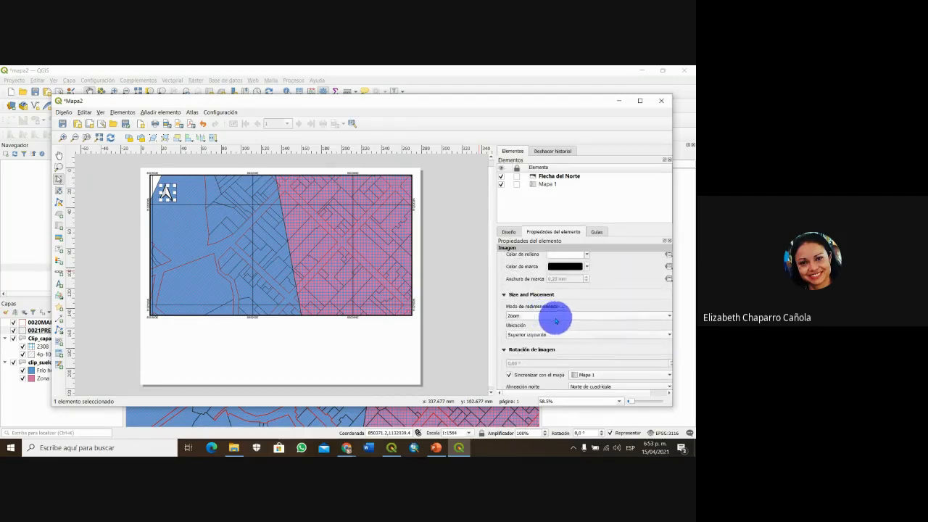
pyautogui.click(559, 317)
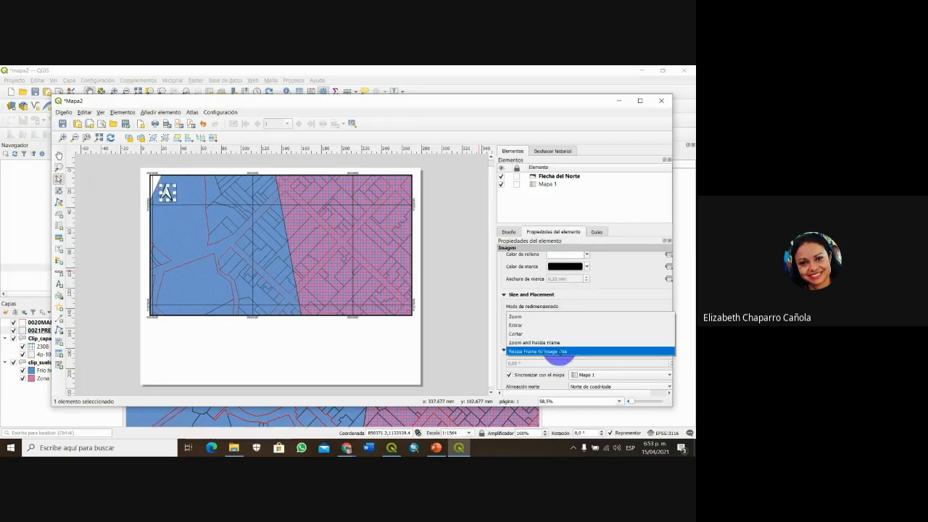
pyautogui.click(516, 351)
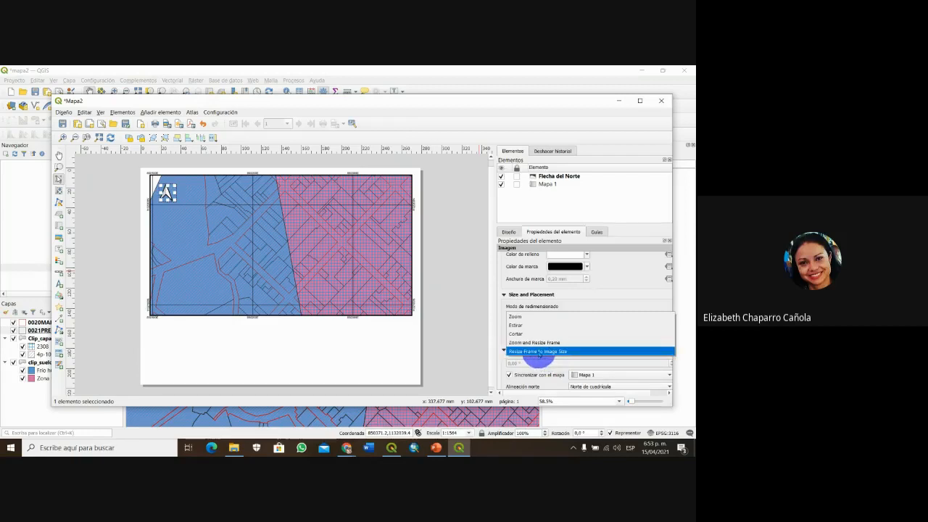
pyautogui.click(539, 352)
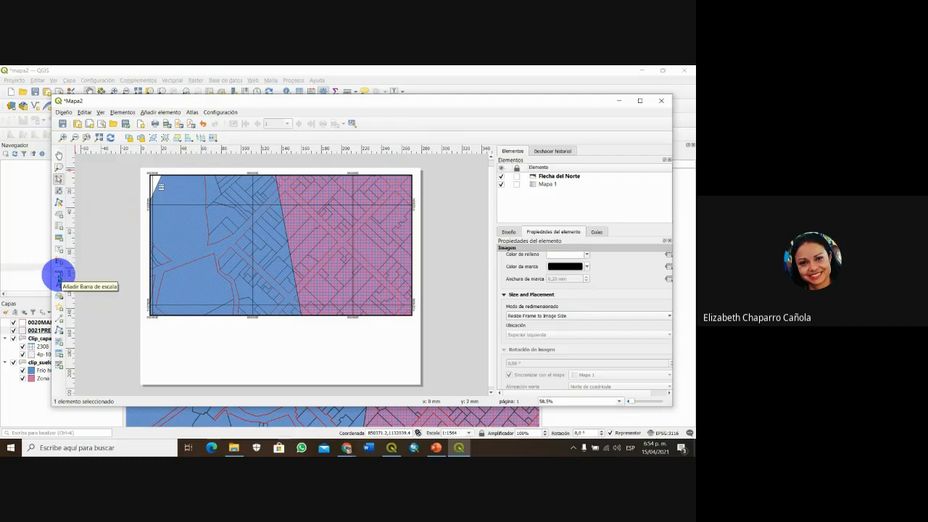
# - Add a scale bar for Mapa 1 in the map's lower-right corner and move it fully inside the frame
pyautogui.click(59, 275)
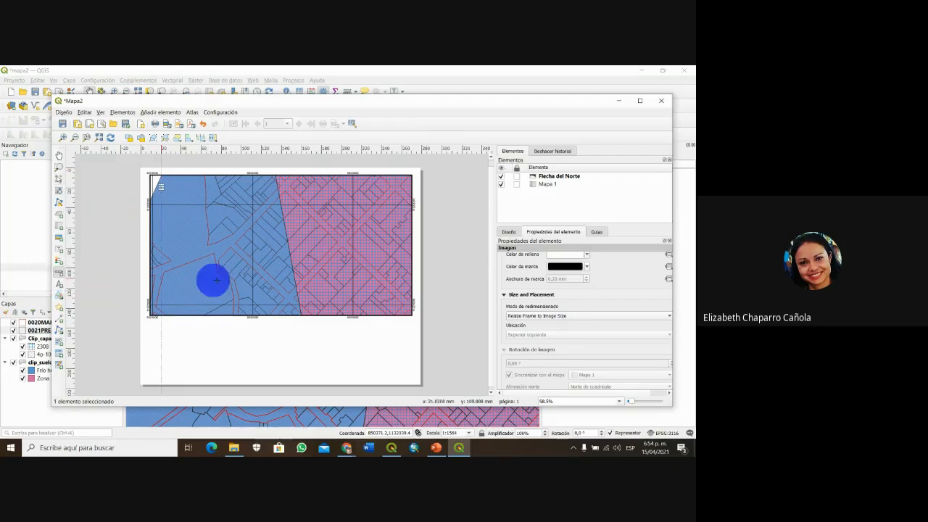
pyautogui.moveTo(370, 296); pyautogui.dragTo(404, 309)
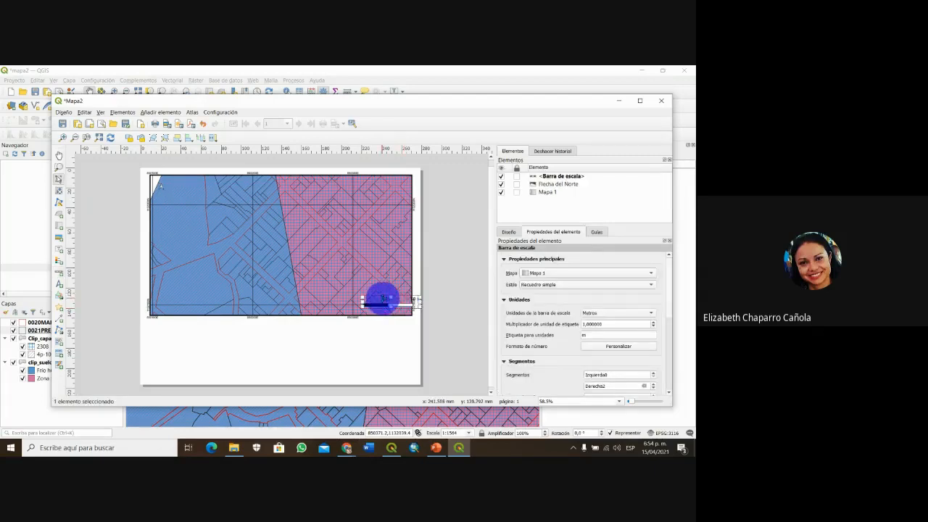
pyautogui.moveTo(380, 299); pyautogui.dragTo(356, 296)
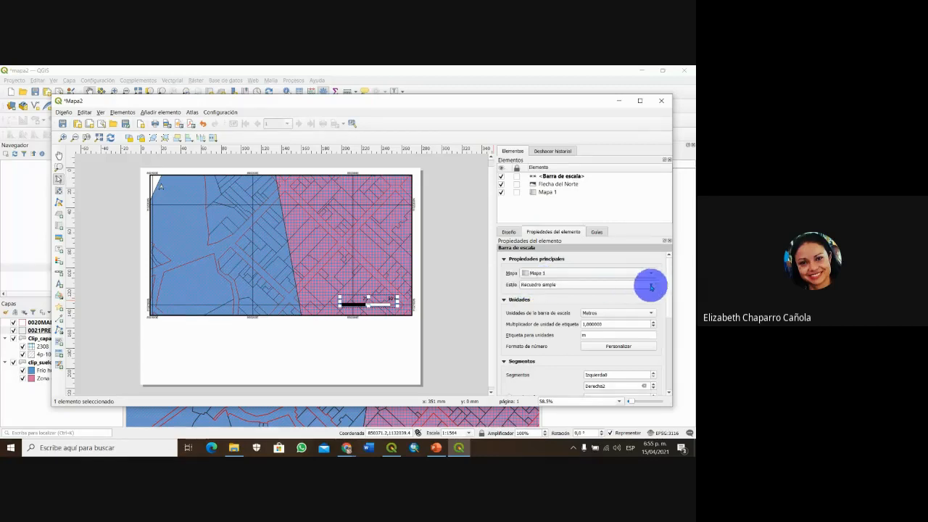
# - Try the Recuadro doble and Línea con marcas en el centro styles on the scale bar
pyautogui.scroll(-1, 437, 280)
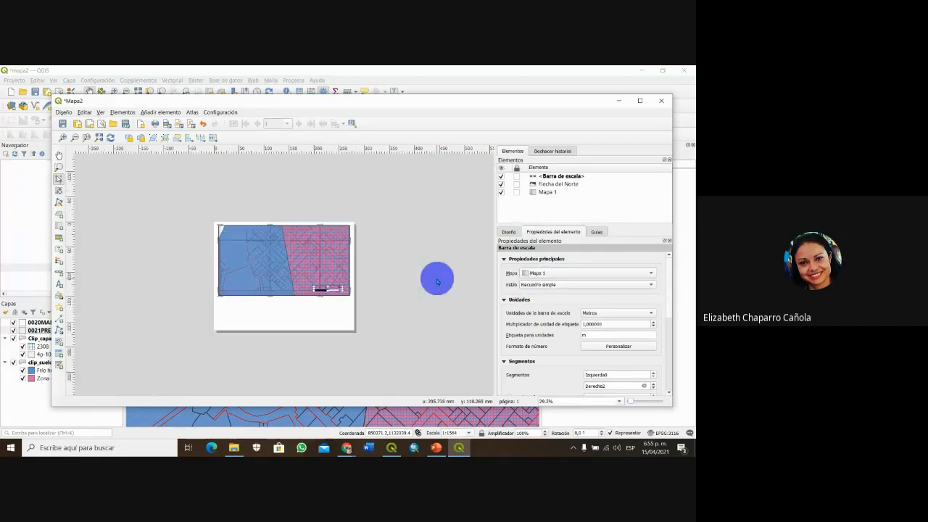
pyautogui.scroll(2, 437, 280)
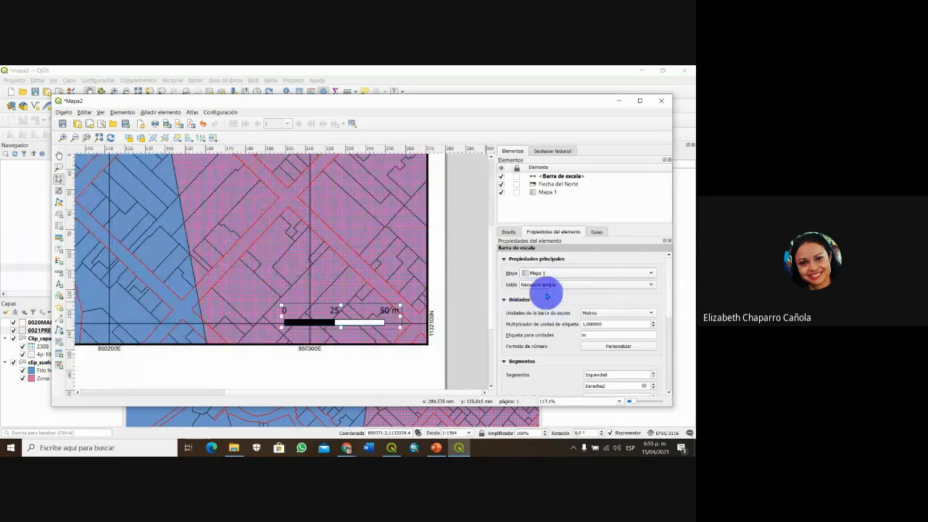
pyautogui.click(651, 284)
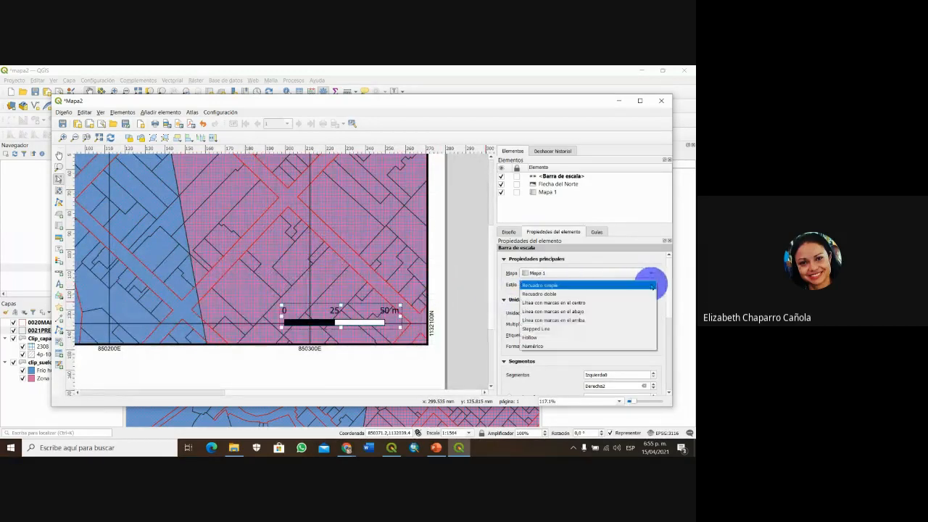
pyautogui.click(589, 294)
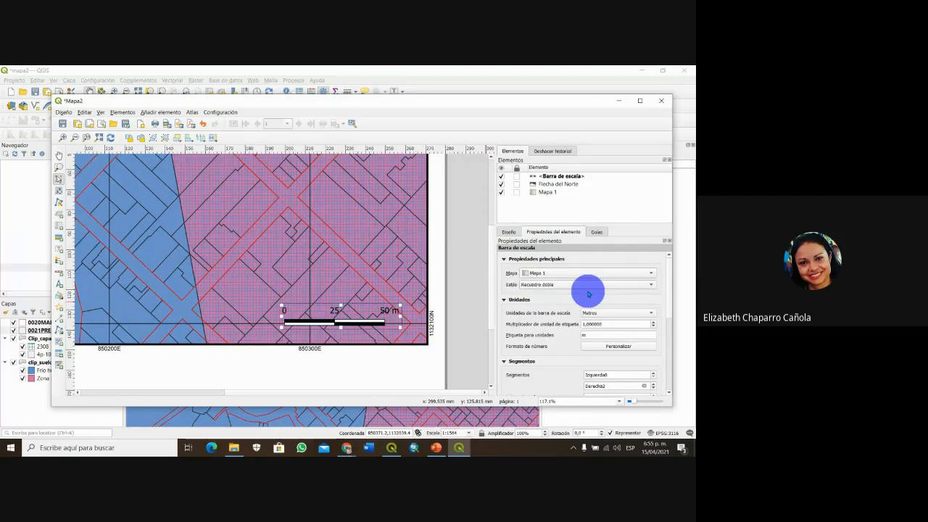
pyautogui.click(587, 285)
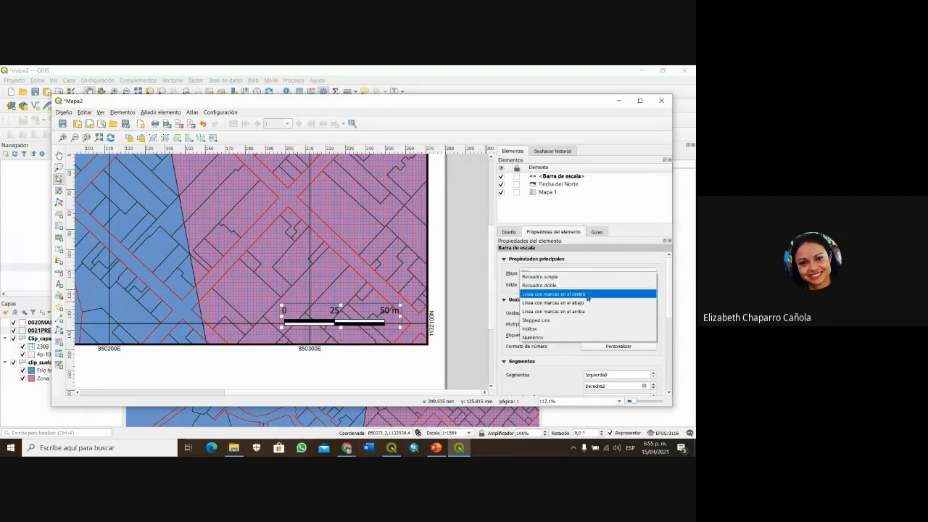
pyautogui.click(588, 294)
# - Try the scale bar styles Línea con marcas en el abajo and Línea con marcas en el arriba
pyautogui.click(586, 285)
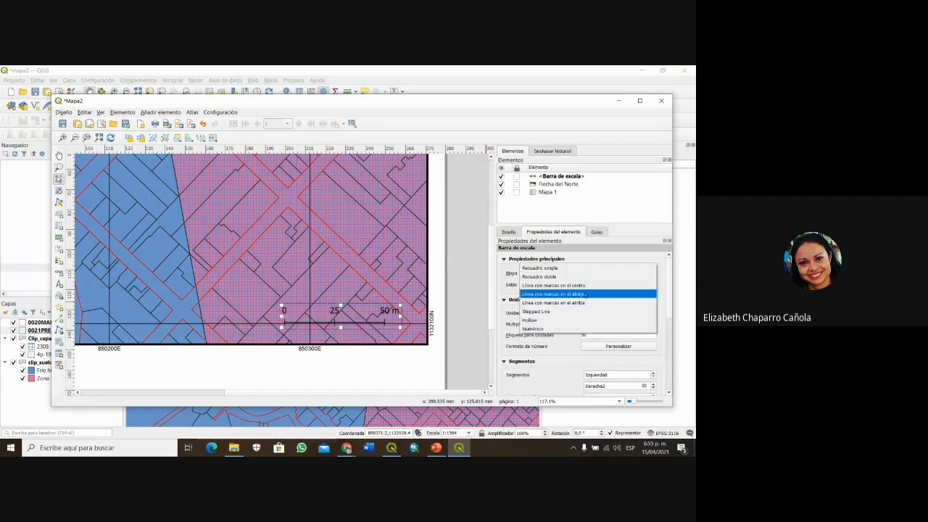
pyautogui.click(586, 295)
pyautogui.click(586, 285)
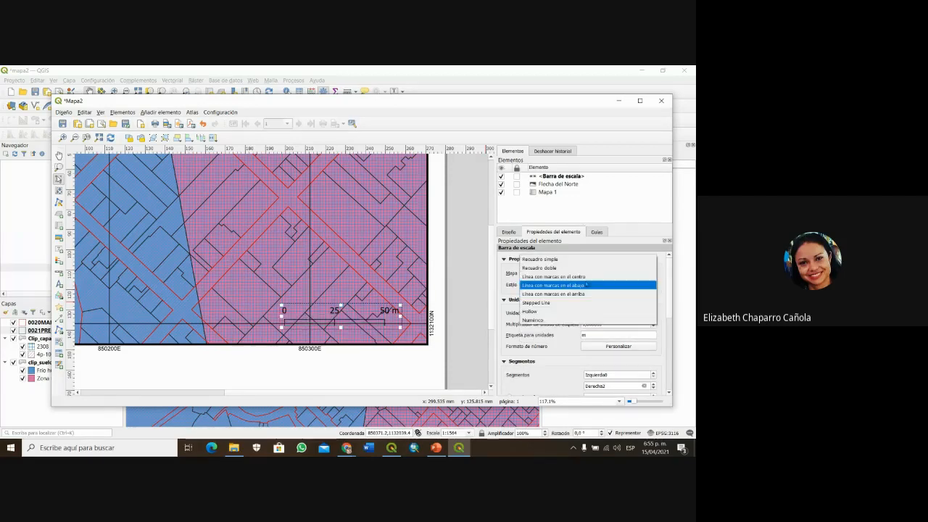
pyautogui.click(586, 294)
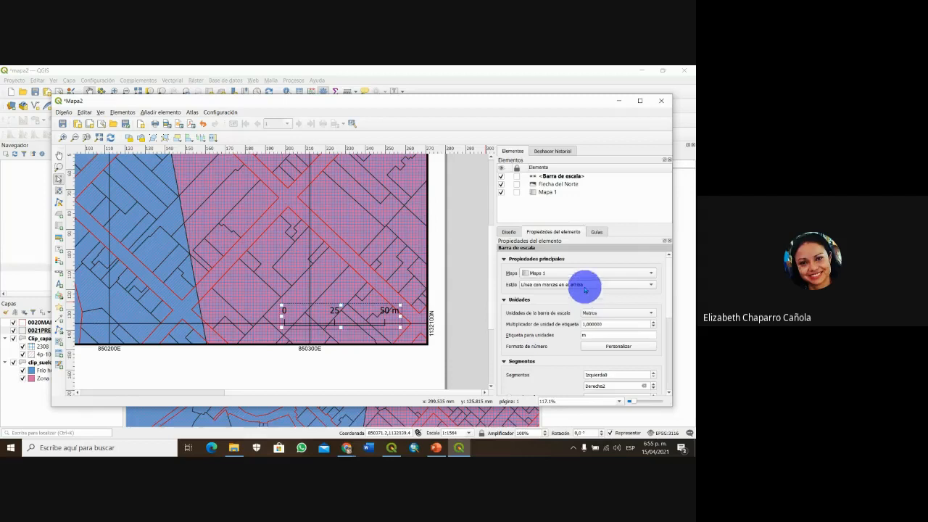
# - Try the Stepped Line and Hollow styles on the scale bar
pyautogui.click(586, 289)
pyautogui.click(584, 295)
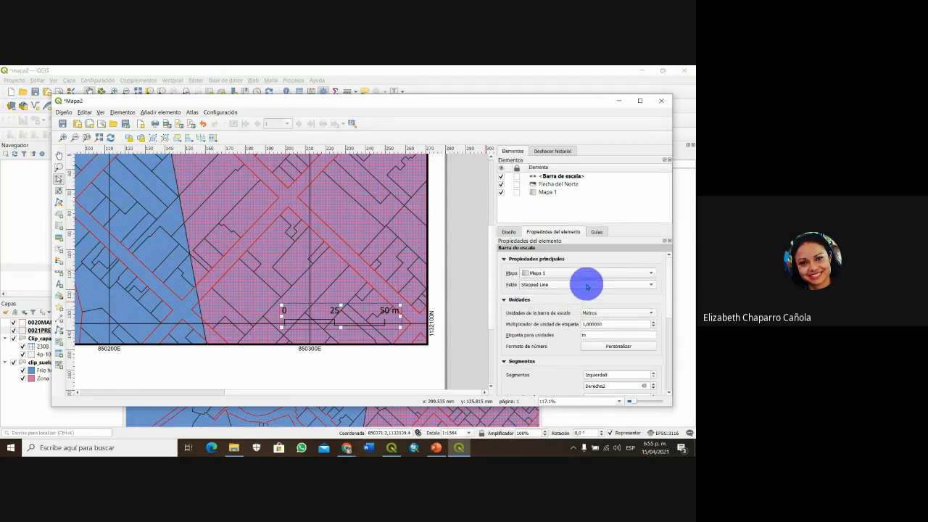
pyautogui.click(588, 287)
pyautogui.click(585, 299)
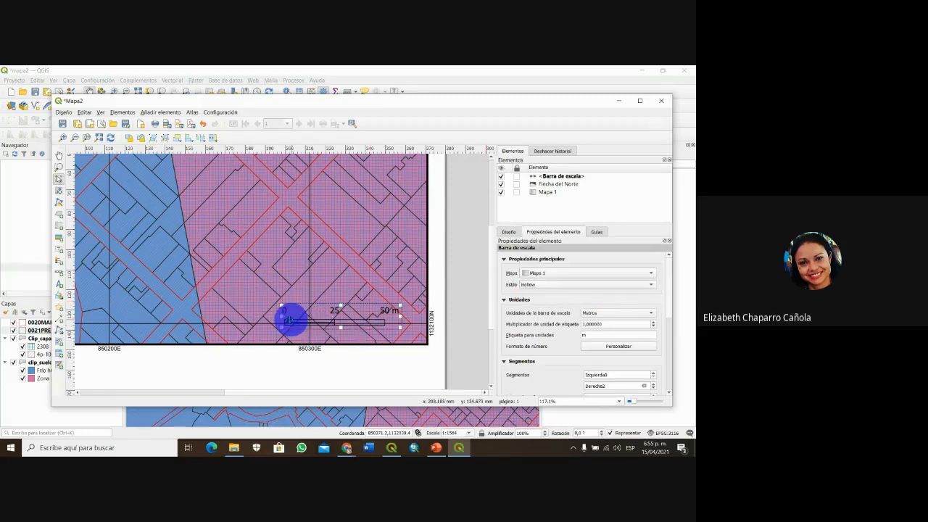
# - Try the Numérico, Recuadro doble and Recuadro simple styles on the scale bar
pyautogui.click(555, 286)
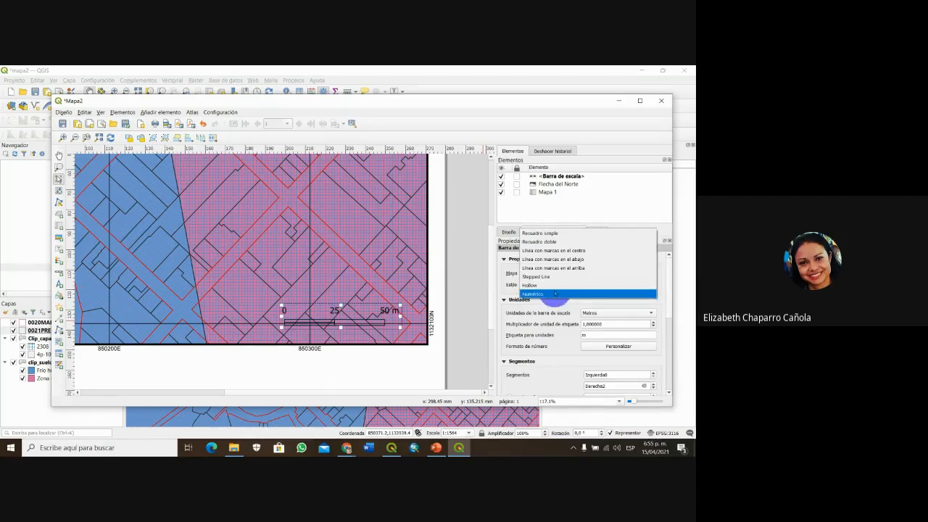
pyautogui.click(554, 294)
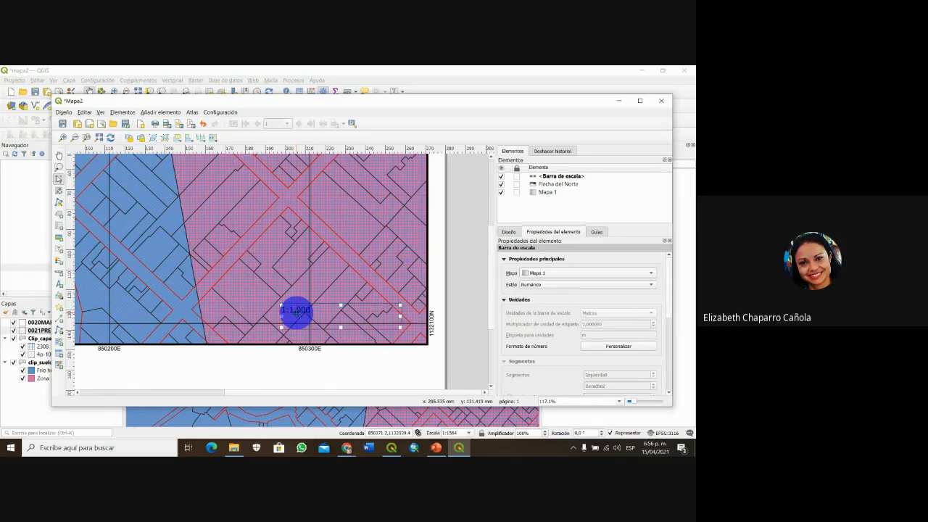
pyautogui.click(565, 284)
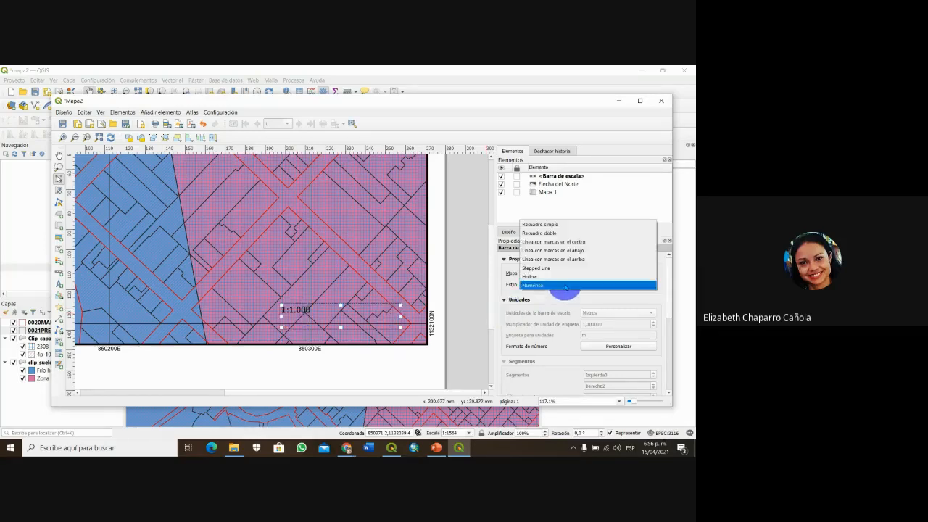
pyautogui.click(563, 233)
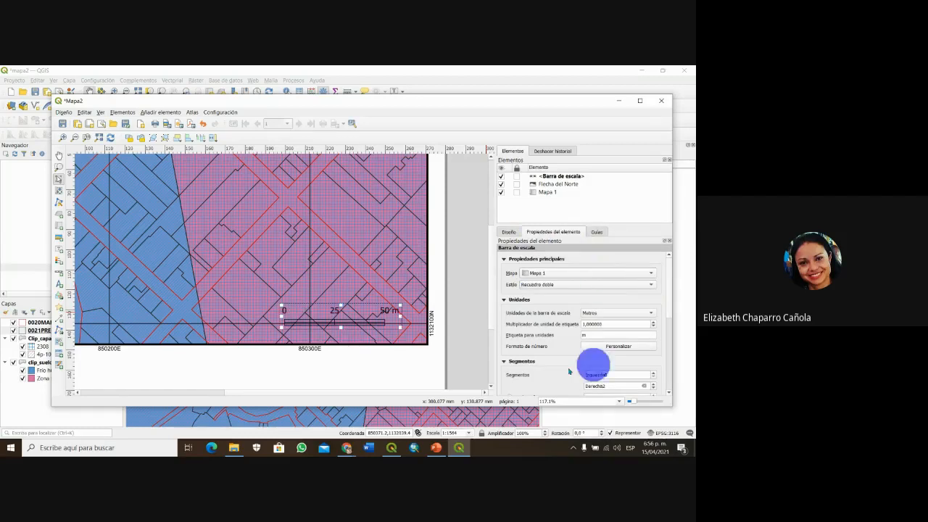
pyautogui.click(576, 284)
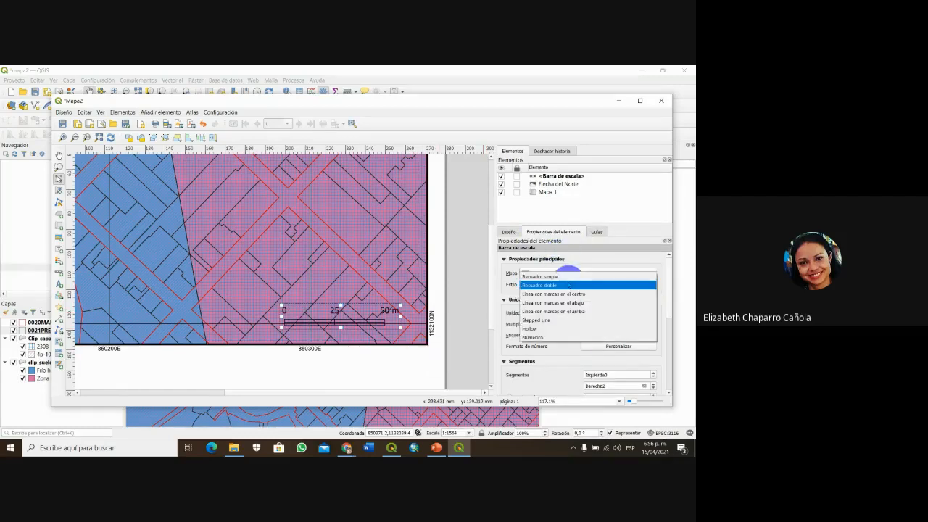
pyautogui.click(568, 277)
# - Try Línea con marcas en el centro as the scale bar style, then return it to Recuadro simple
pyautogui.click(583, 285)
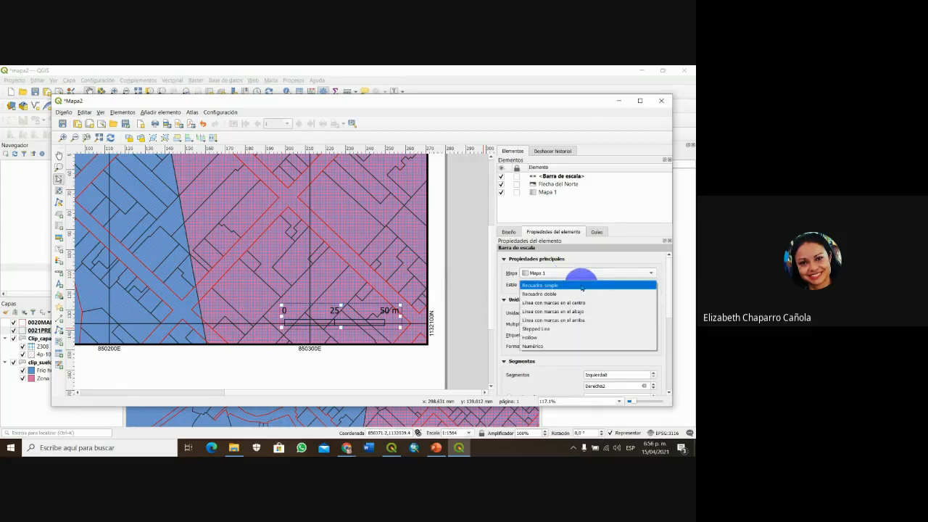
pyautogui.click(583, 302)
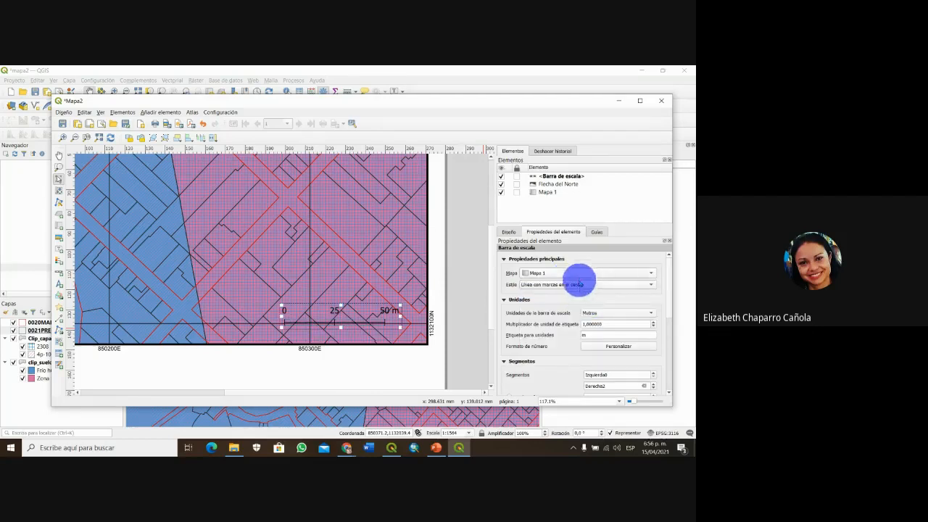
pyautogui.click(580, 283)
pyautogui.click(573, 269)
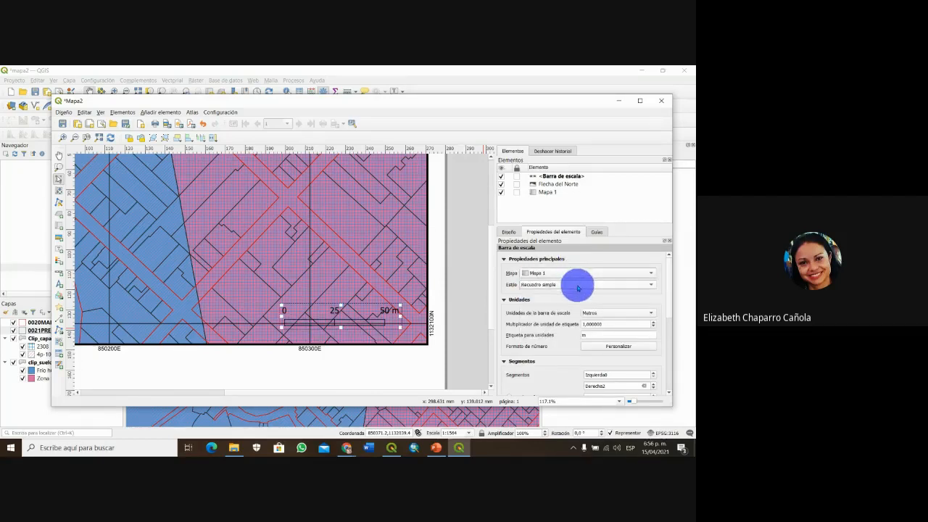
# - Set the scale bar style to Recuadro doble and move the bar closer to the map's lower-right corner
pyautogui.click(578, 286)
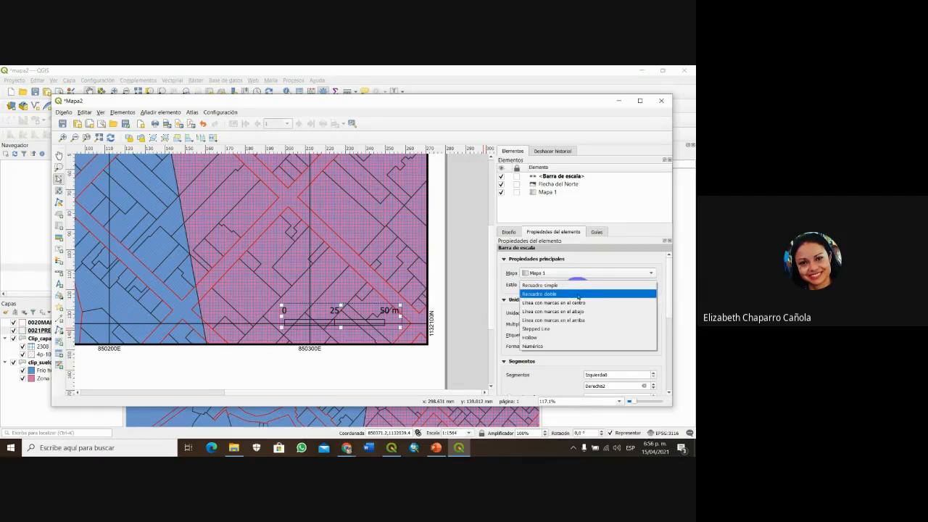
pyautogui.click(578, 294)
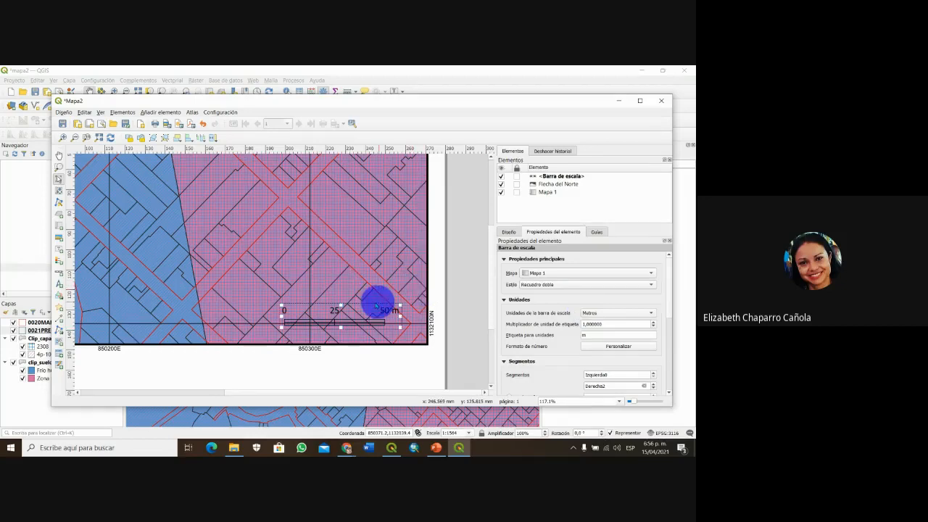
pyautogui.scroll(-1, 377, 307)
pyautogui.scroll(1, 369, 307)
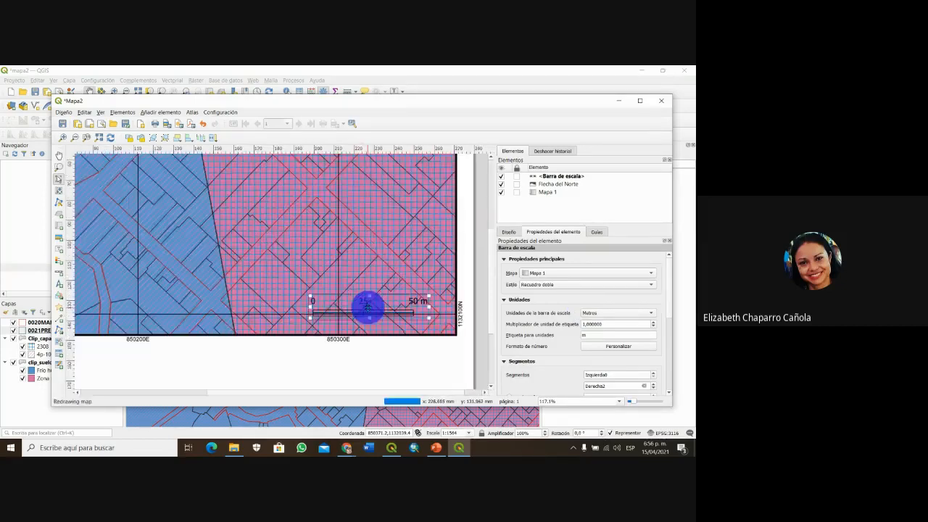
pyautogui.moveTo(325, 297); pyautogui.dragTo(360, 294)
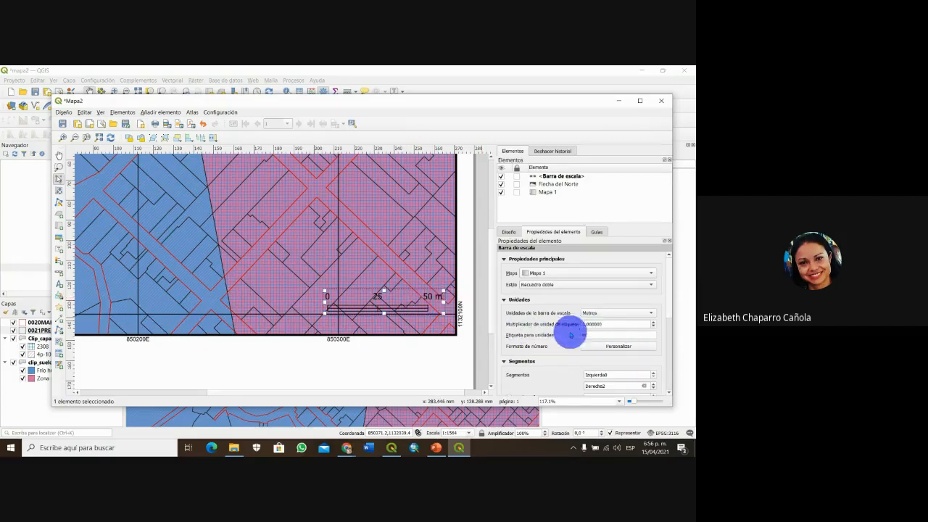
# - Review the scale bar's unit choices and segment settings
pyautogui.click(650, 313)
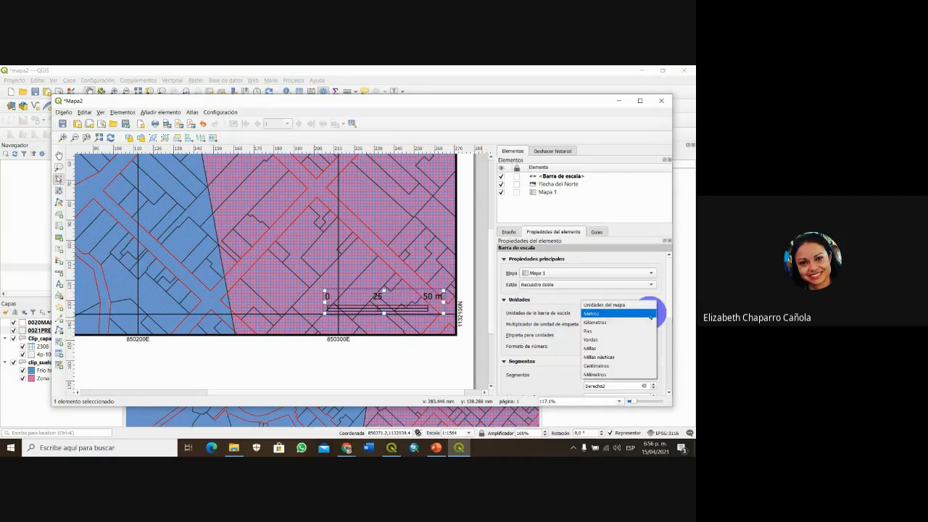
pyautogui.click(556, 380)
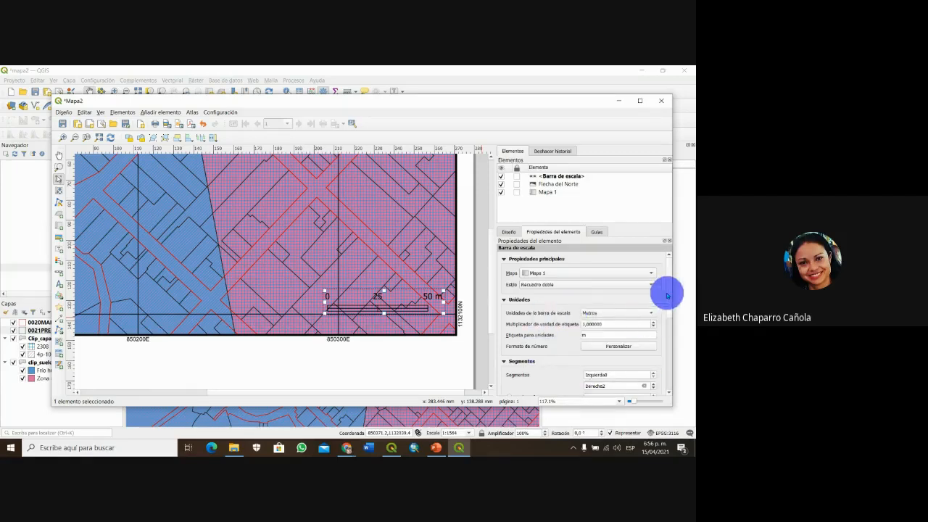
pyautogui.moveTo(667, 295); pyautogui.dragTo(669, 327)
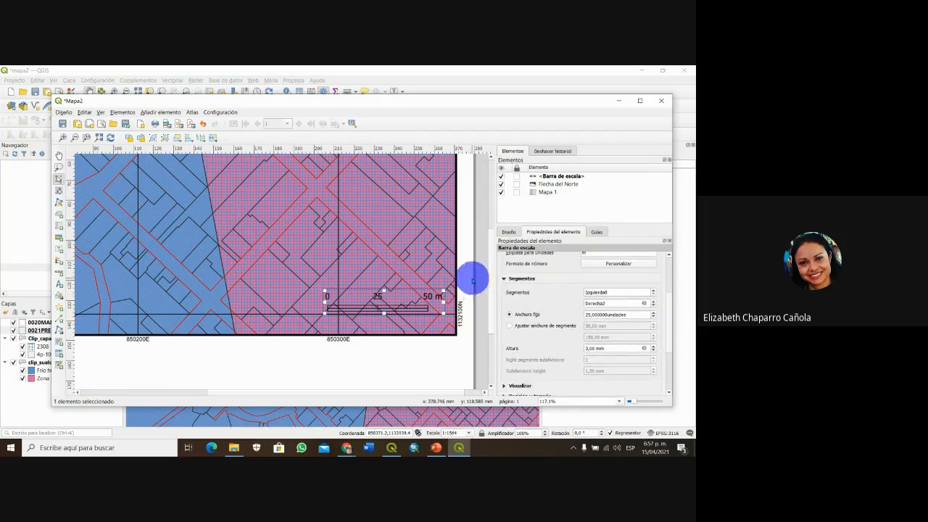
pyautogui.moveTo(670, 305); pyautogui.dragTo(676, 345)
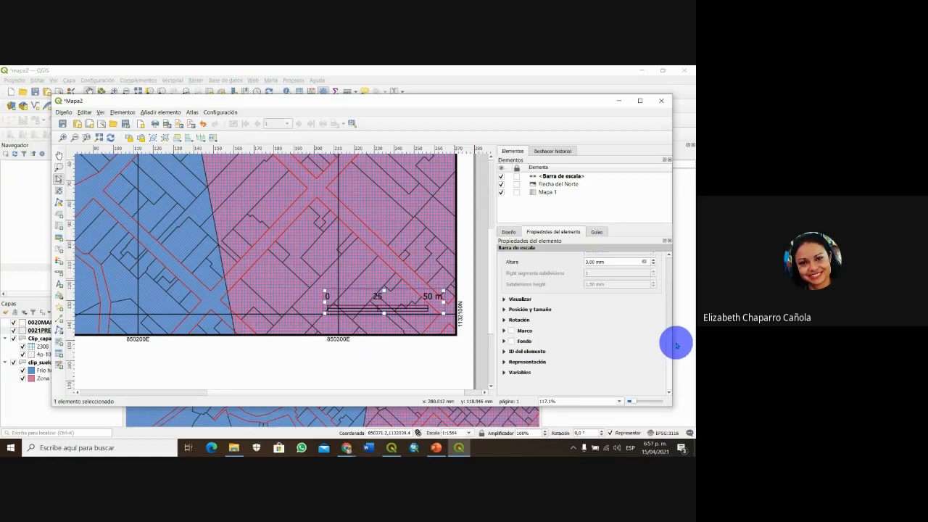
# - Enable the white background (Fondo) on the scale bar and move it tighter into the map's lower-right corner
pyautogui.click(510, 331)
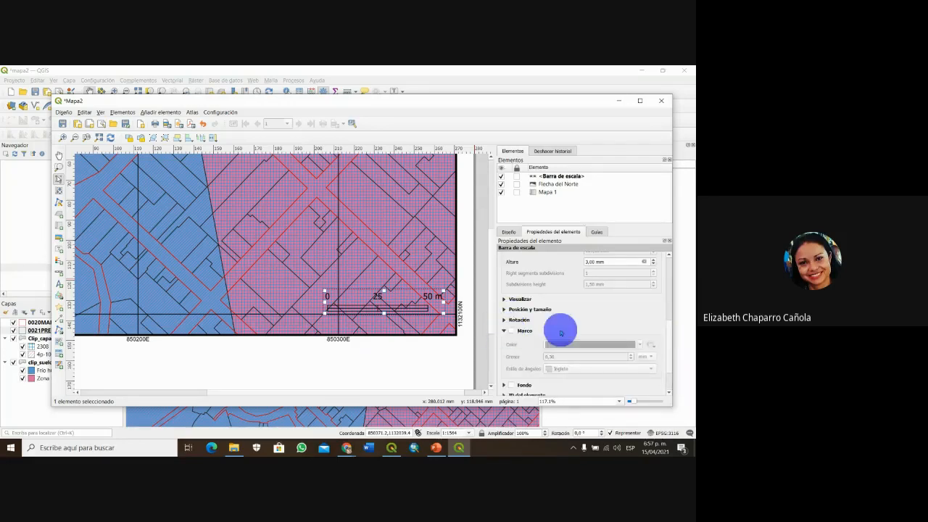
pyautogui.click(504, 330)
pyautogui.click(504, 341)
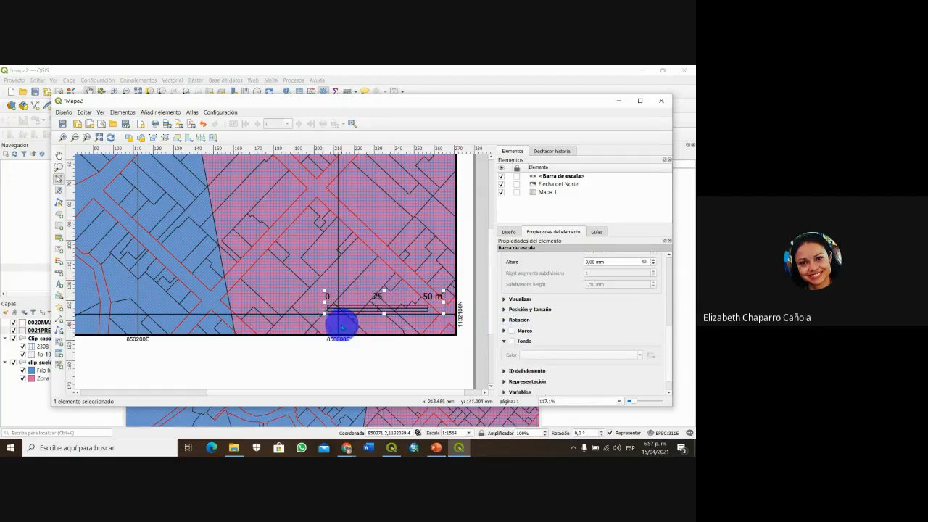
pyautogui.click(511, 342)
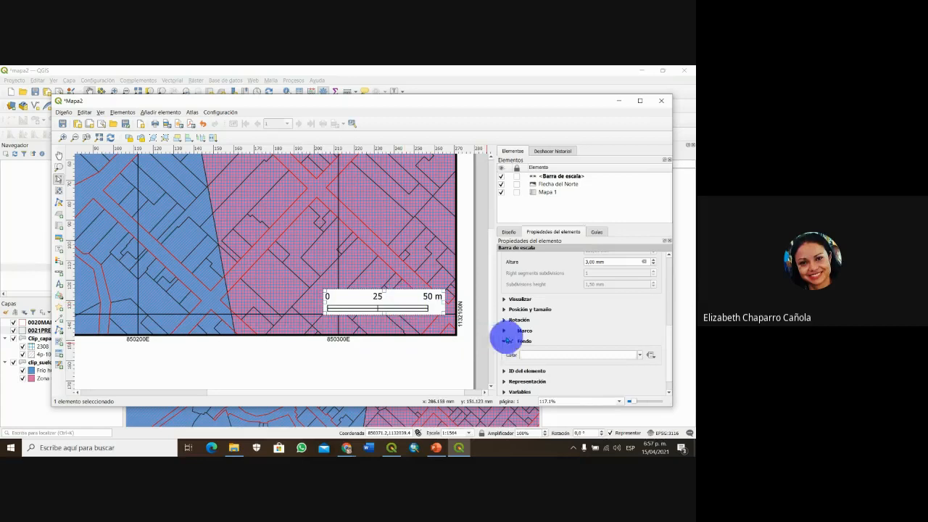
pyautogui.click(509, 341)
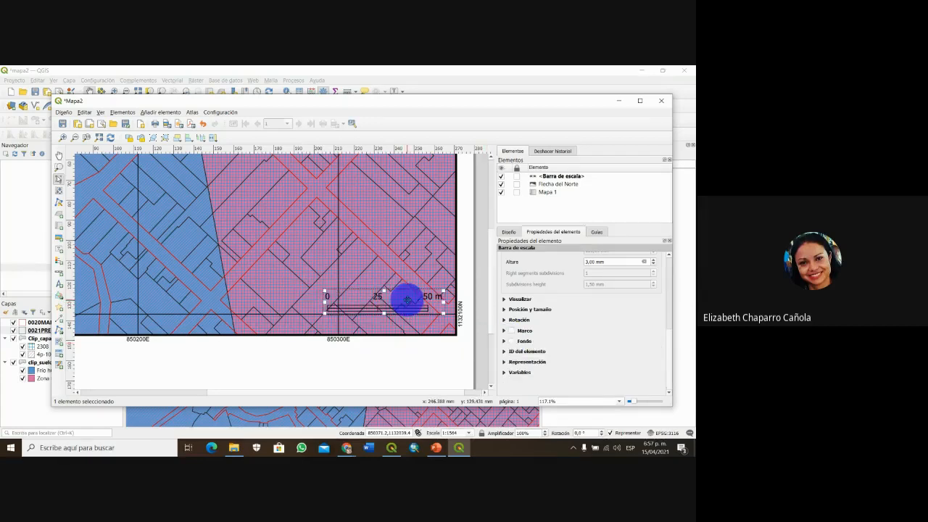
pyautogui.click(511, 342)
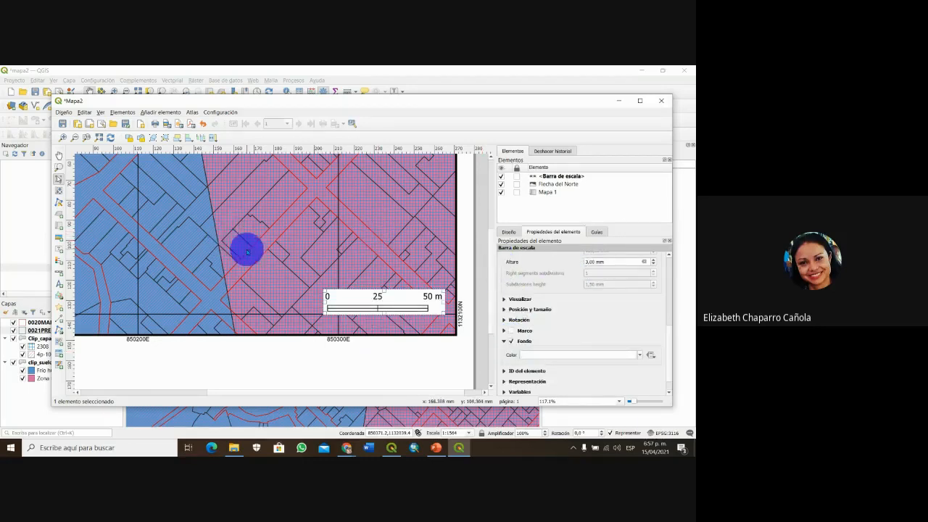
pyautogui.scroll(-1, 247, 252)
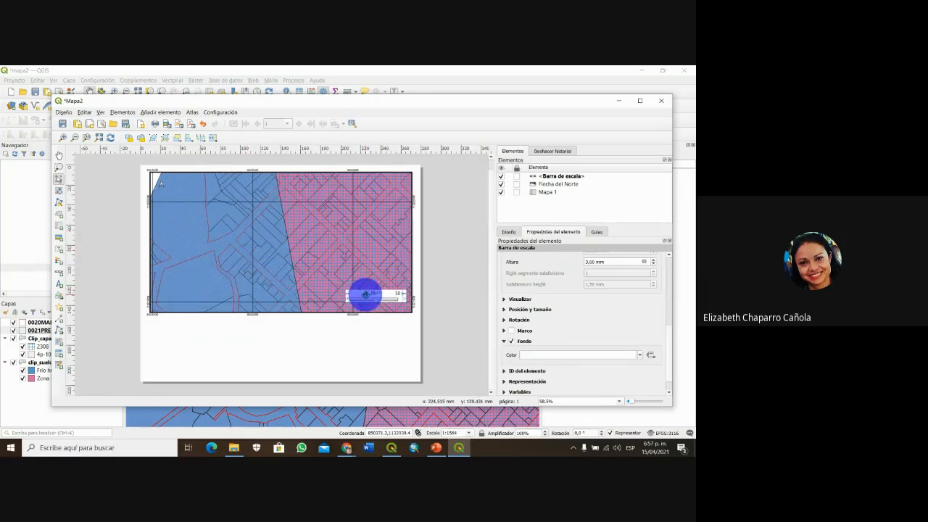
pyautogui.moveTo(363, 293)
pyautogui.mouseDown()
pyautogui.moveTo(367, 300)
pyautogui.moveTo(355, 298)
pyautogui.moveTo(363, 300)
pyautogui.mouseUp()
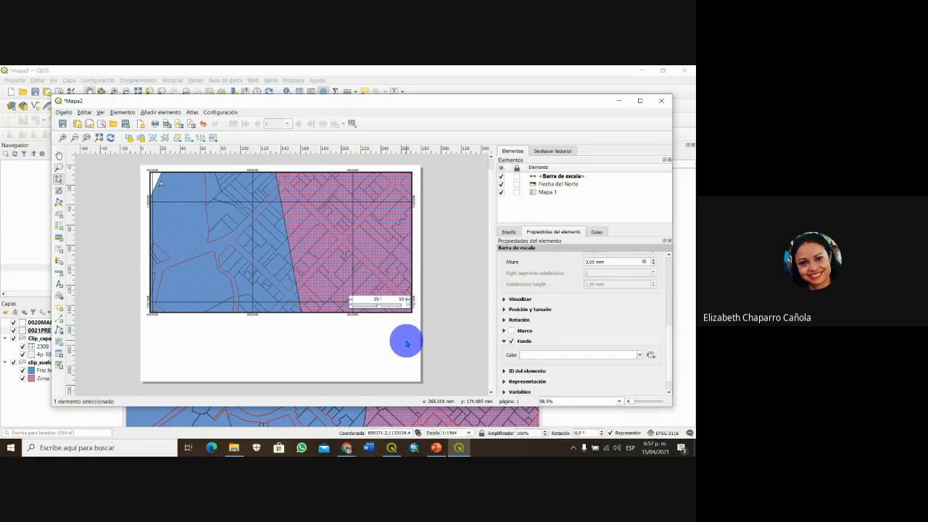
# - Review the scale bar's number format options and its position and size settings
pyautogui.scroll(-1, 611, 335)
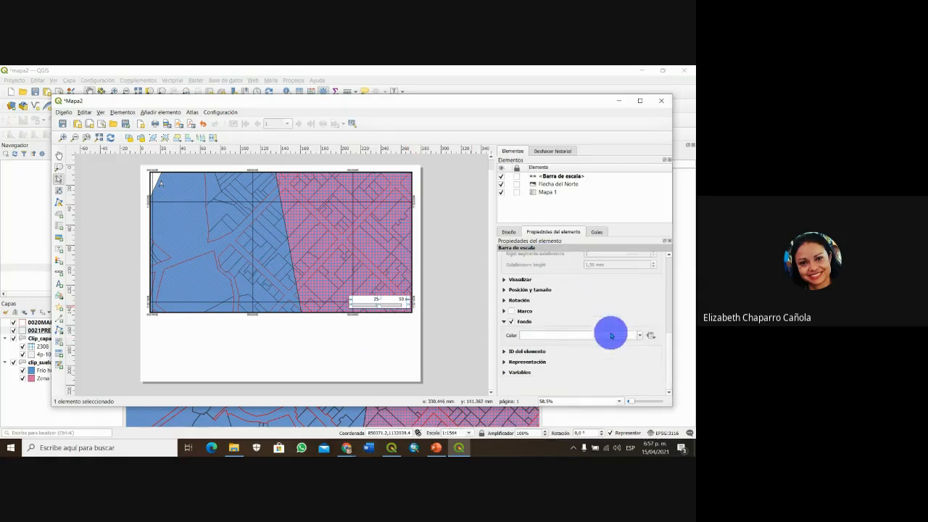
pyautogui.click(668, 319)
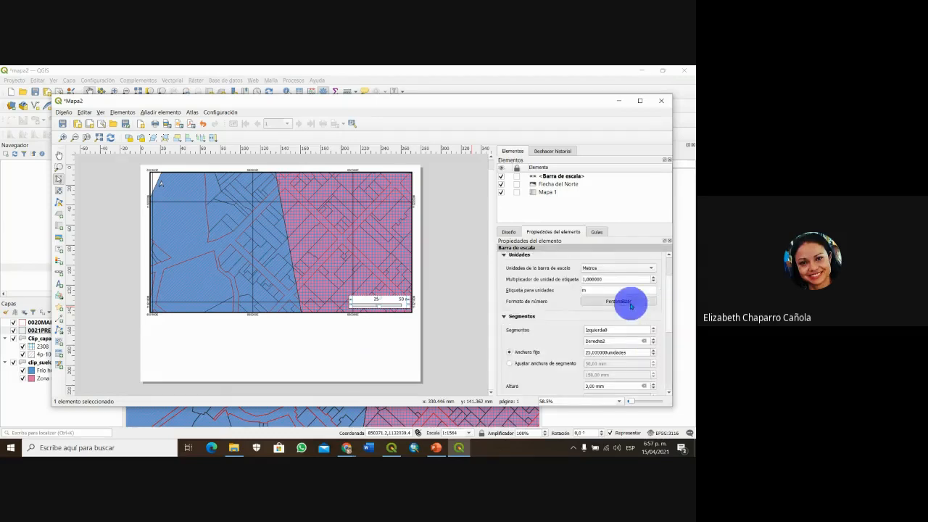
pyautogui.click(629, 302)
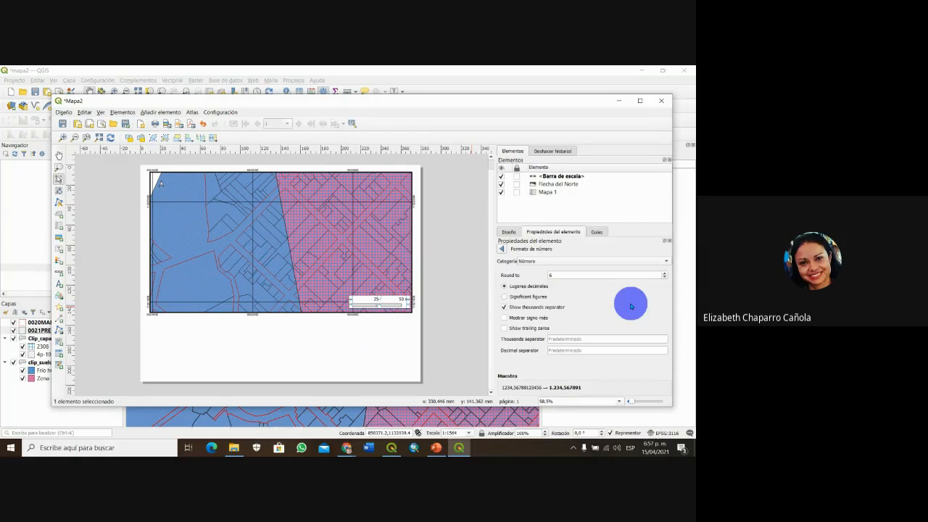
pyautogui.click(502, 249)
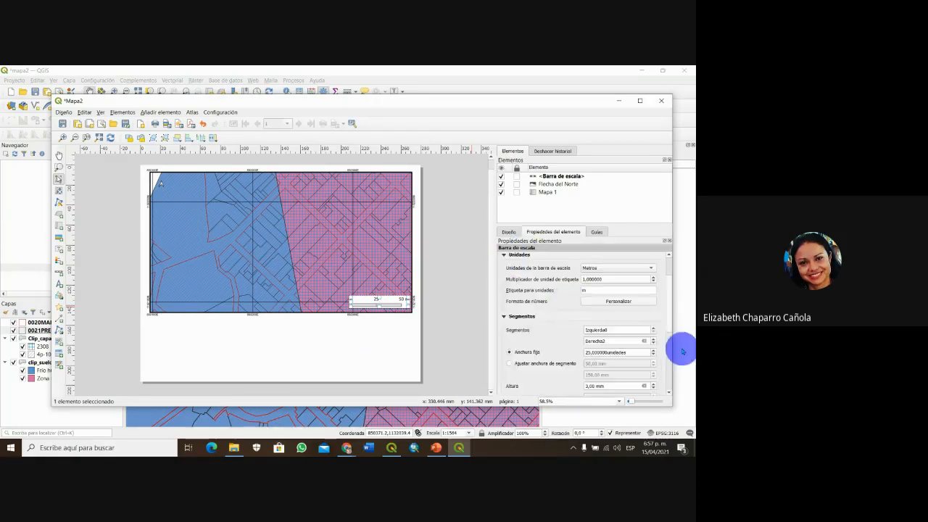
pyautogui.moveTo(667, 293); pyautogui.dragTo(669, 345)
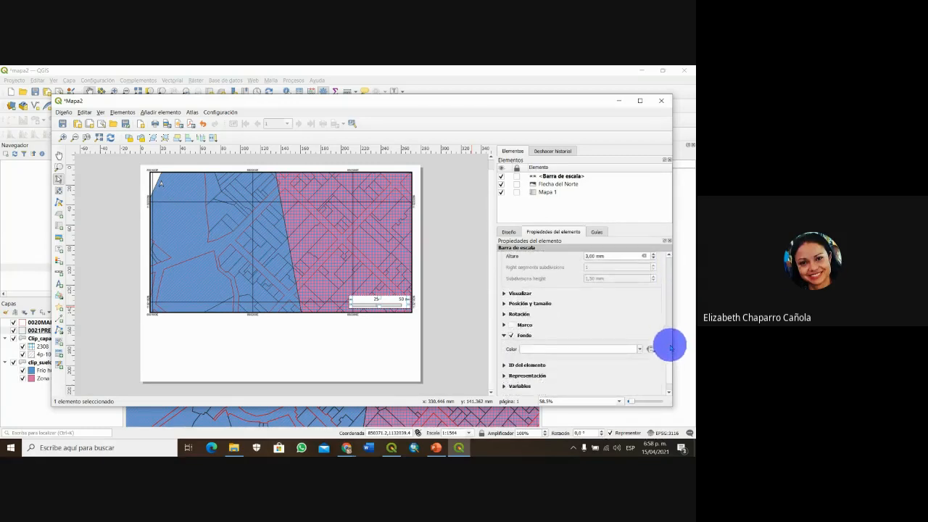
pyautogui.click(504, 304)
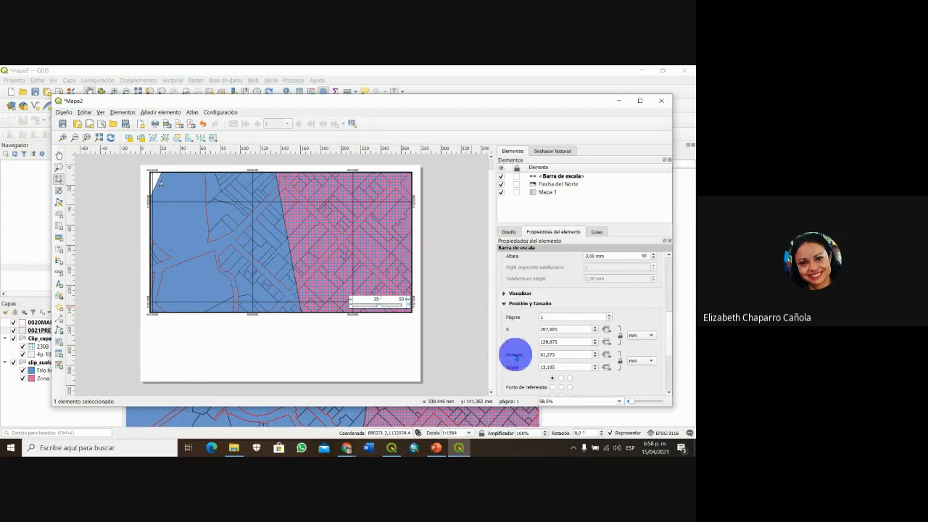
pyautogui.moveTo(667, 317)
pyautogui.mouseDown()
pyautogui.moveTo(671, 355)
pyautogui.moveTo(664, 301)
pyautogui.mouseUp()
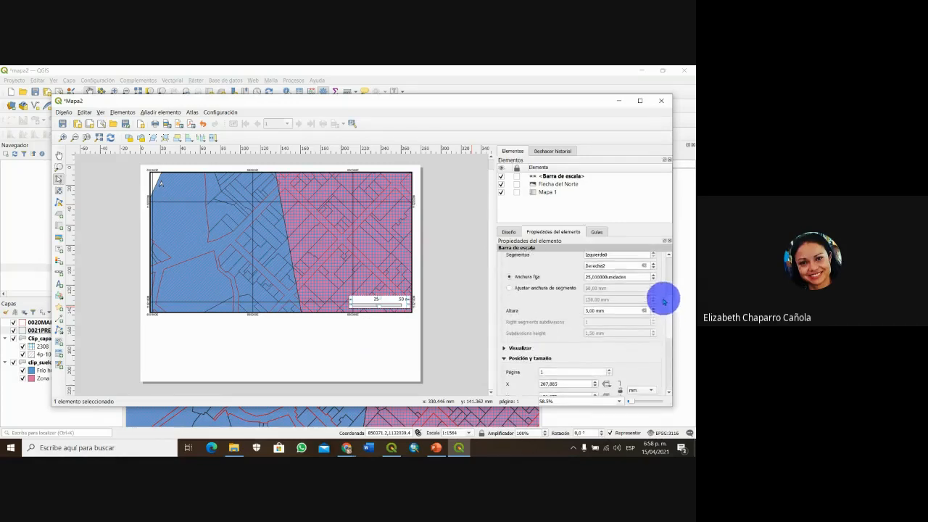
# - Set the font size of the scale bar labels to 8 points
pyautogui.click(507, 347)
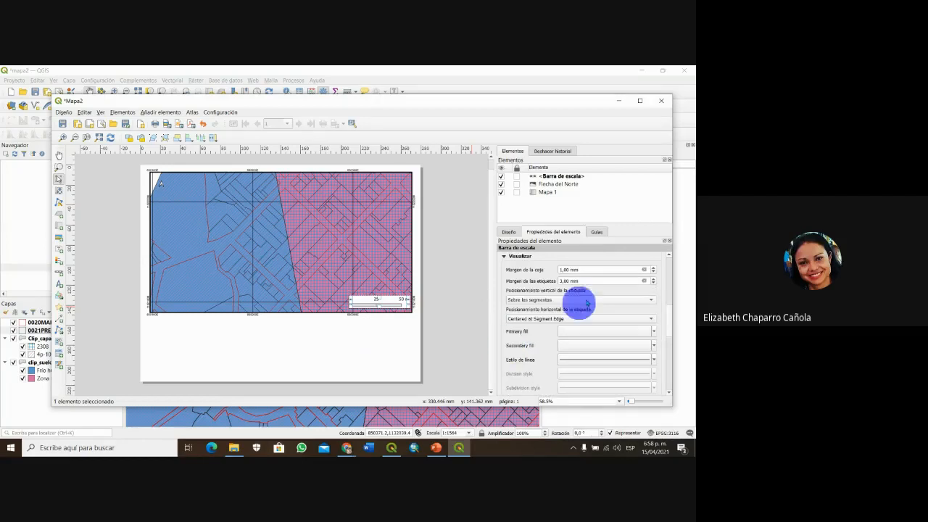
pyautogui.moveTo(666, 314); pyautogui.dragTo(667, 332)
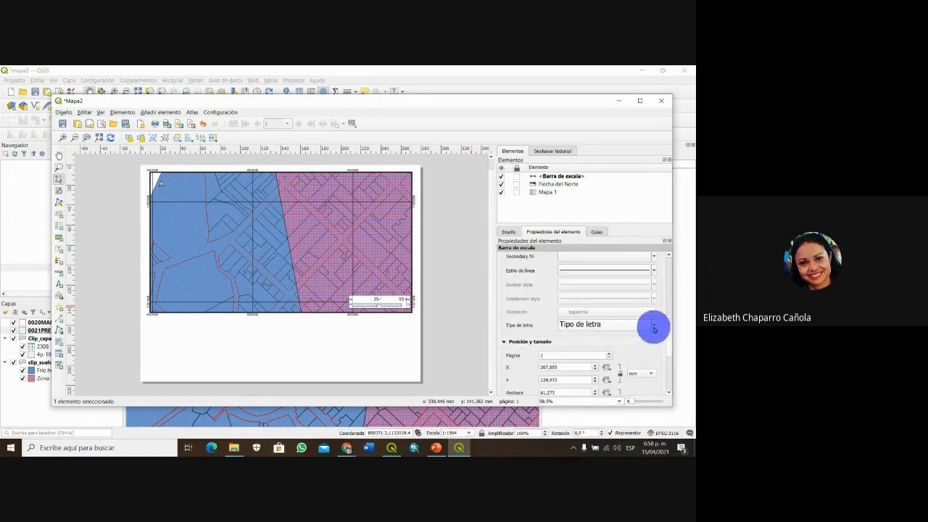
pyautogui.click(654, 329)
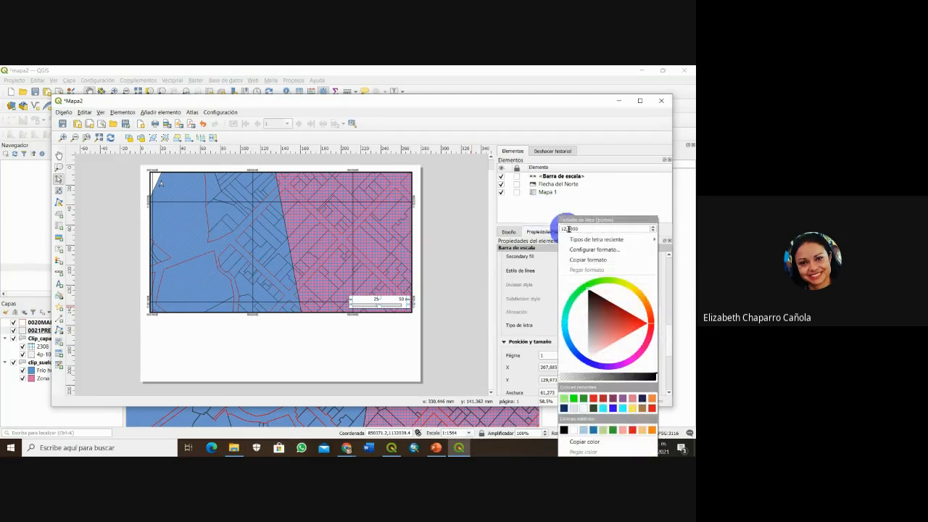
pyautogui.moveTo(577, 229); pyautogui.dragTo(562, 228)
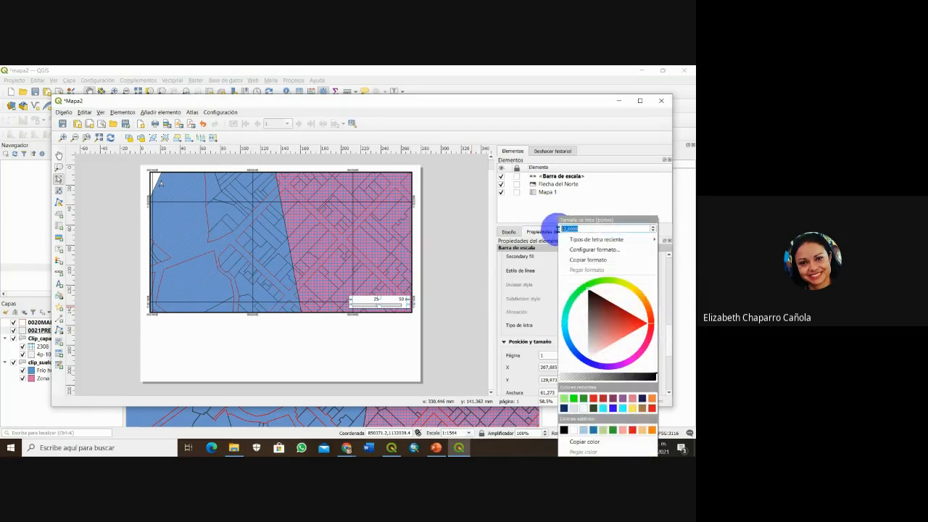
pyautogui.write('8')
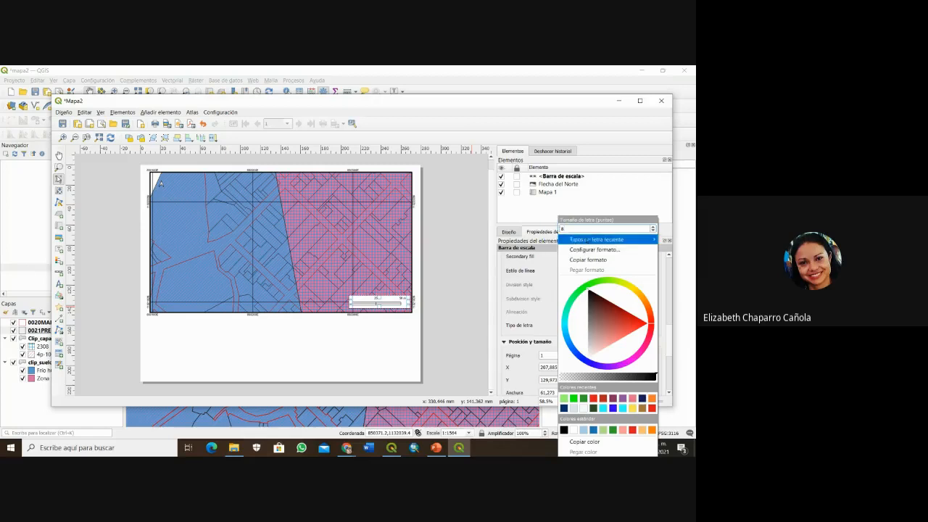
# - Set the scale bar label font to Arial, deselect the scale bar and save the project
pyautogui.moveTo(618, 238)
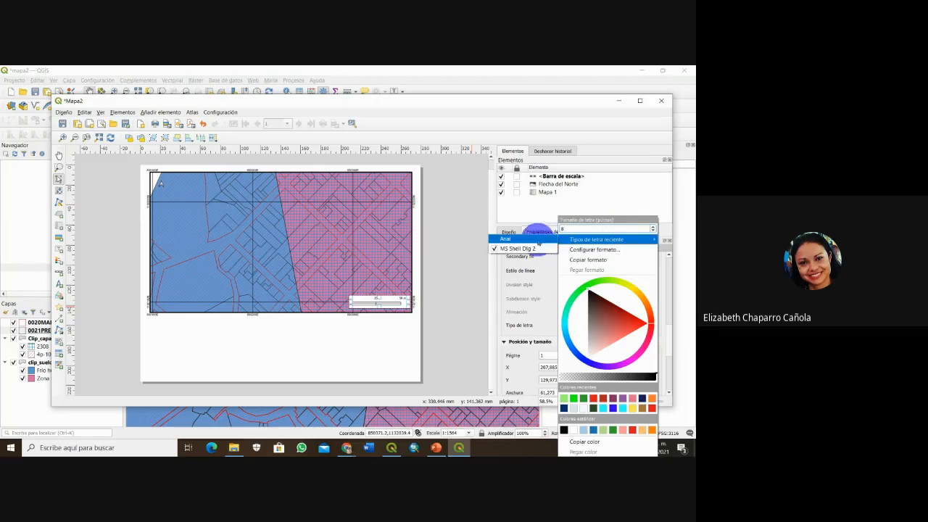
pyautogui.click(535, 240)
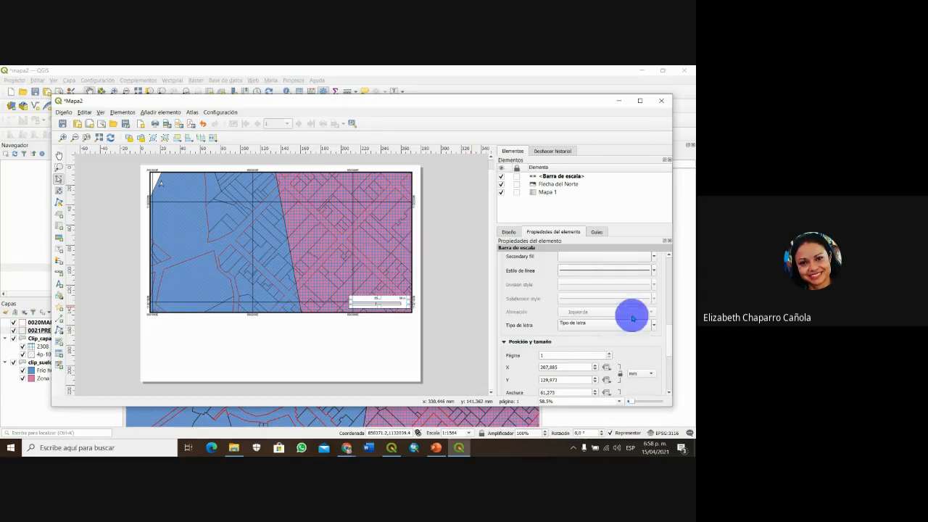
pyautogui.moveTo(671, 343); pyautogui.dragTo(671, 254)
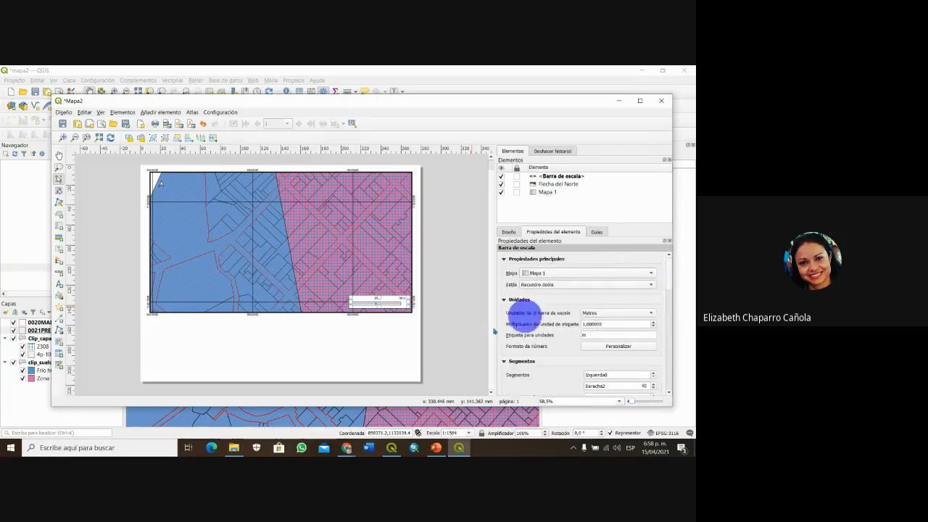
pyautogui.click(397, 341)
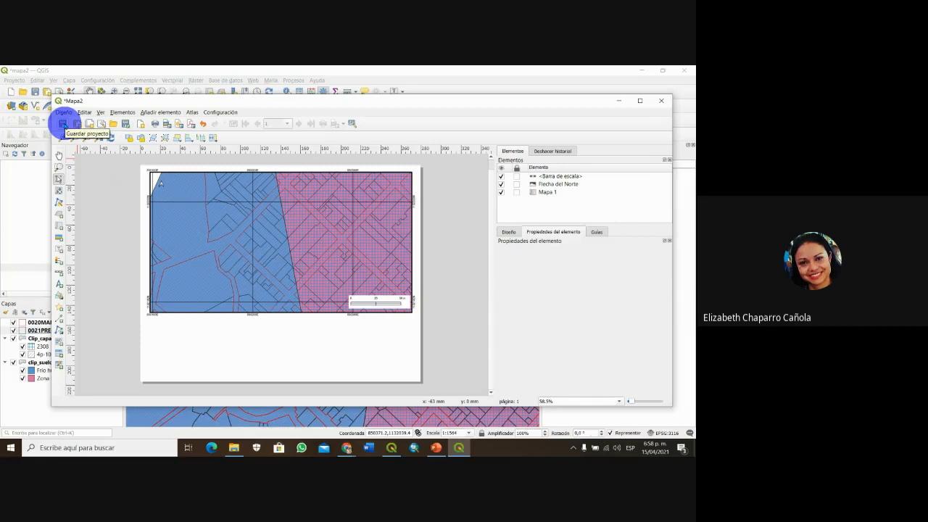
pyautogui.click(63, 124)
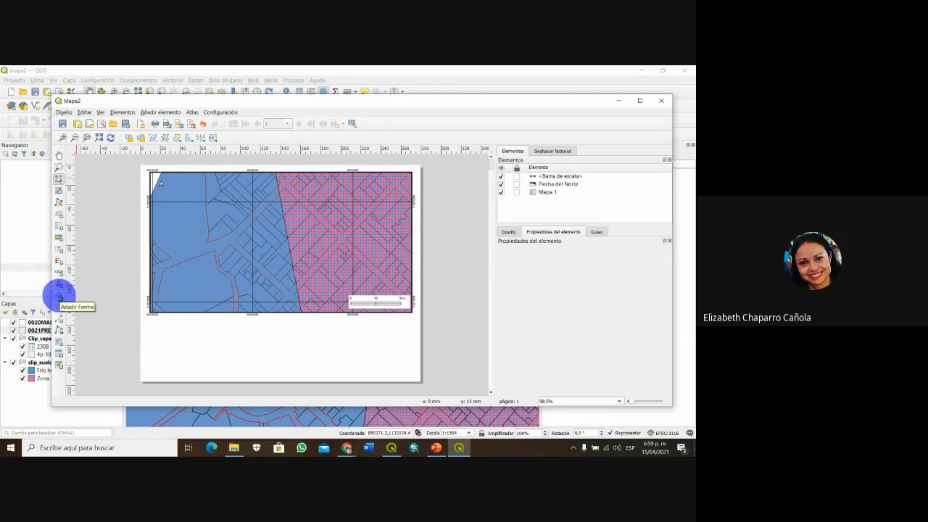
# - Add a rectangle about 262 mm wide beneath the map, aligned with the map frame's sides, and extend its upper edge slightly toward the map
pyautogui.click(59, 296)
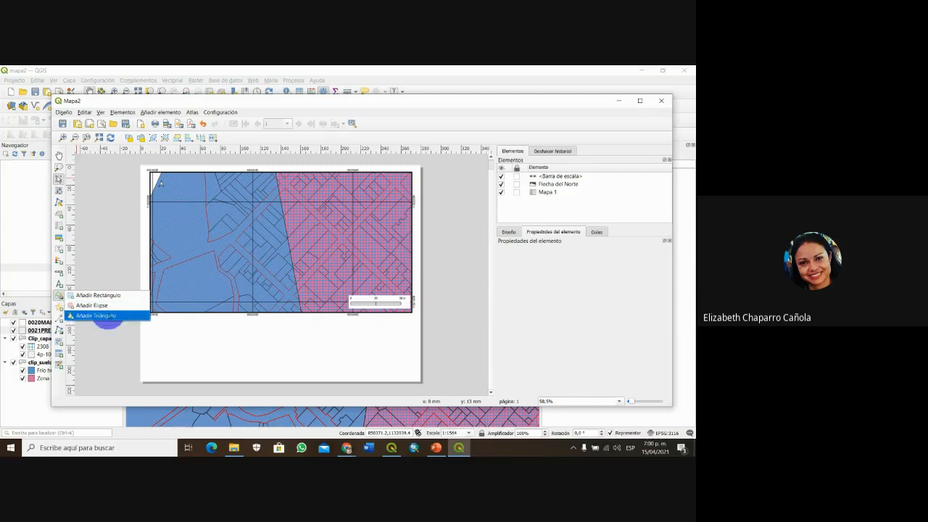
pyautogui.click(104, 297)
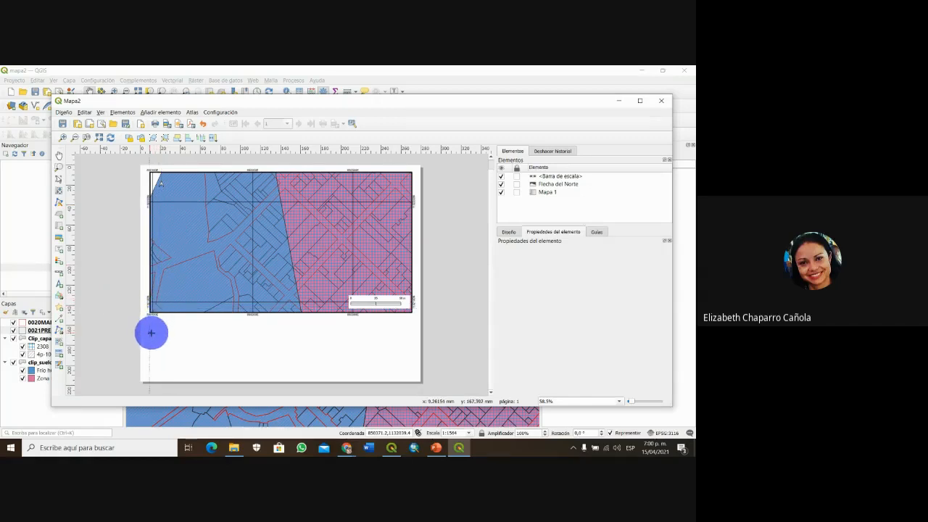
pyautogui.scroll(1, 197, 323)
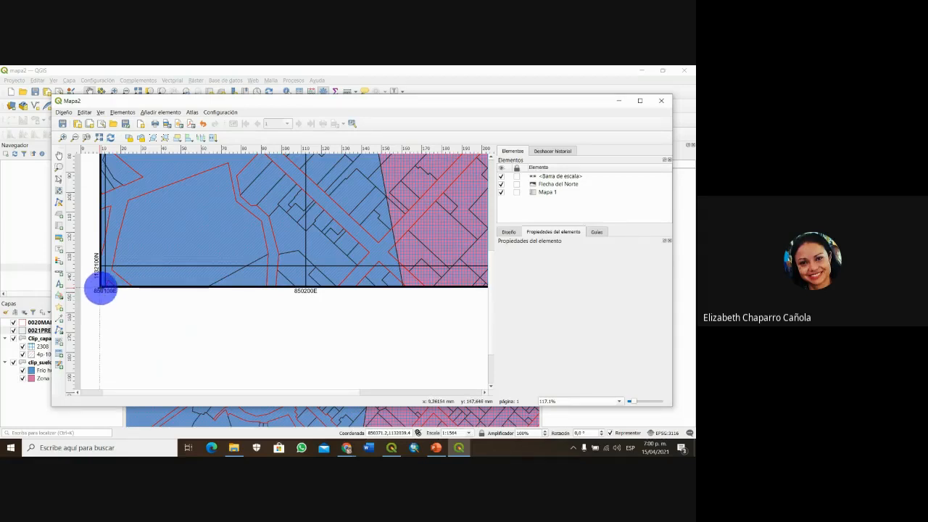
pyautogui.scroll(-1, 101, 290)
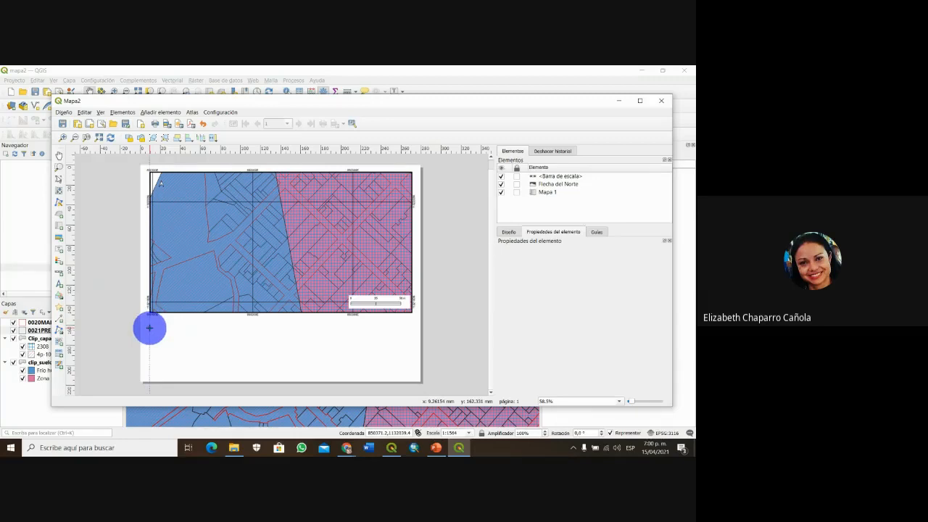
pyautogui.moveTo(149, 324); pyautogui.dragTo(412, 359)
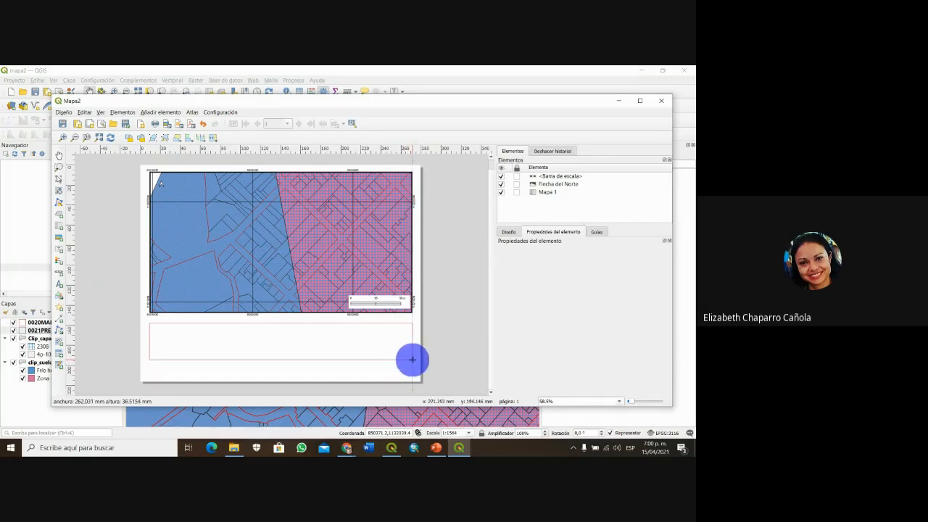
pyautogui.moveTo(412, 359); pyautogui.dragTo(412, 375)
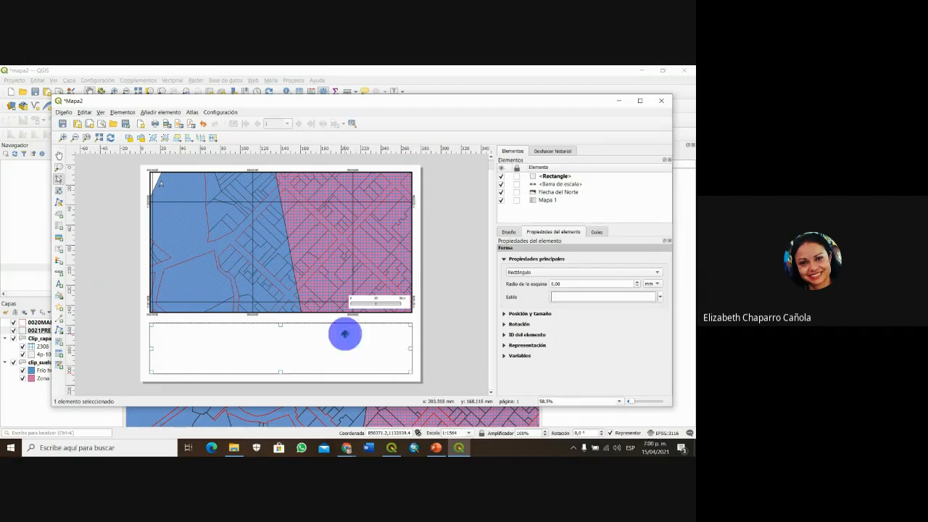
pyautogui.moveTo(280, 324); pyautogui.dragTo(280, 321)
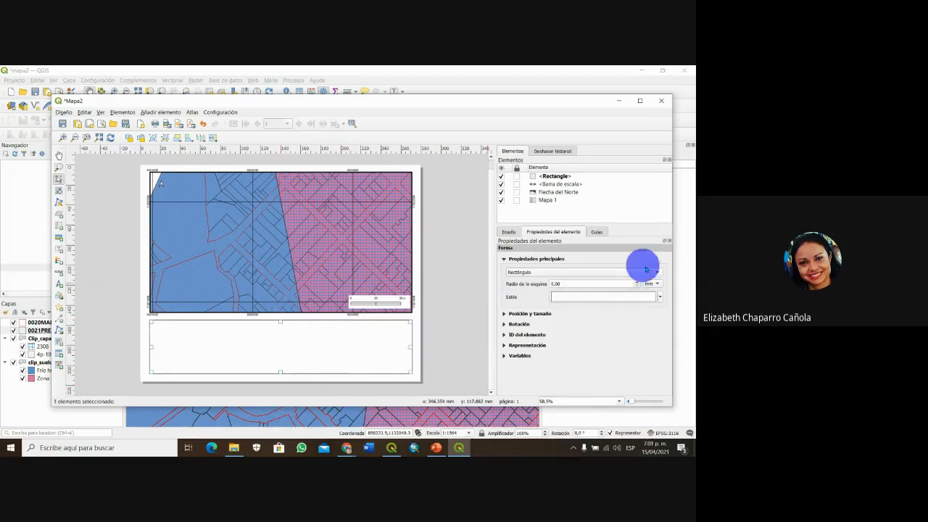
# - Review the rectangle's shape type and fill style options
pyautogui.click(659, 271)
pyautogui.click(659, 272)
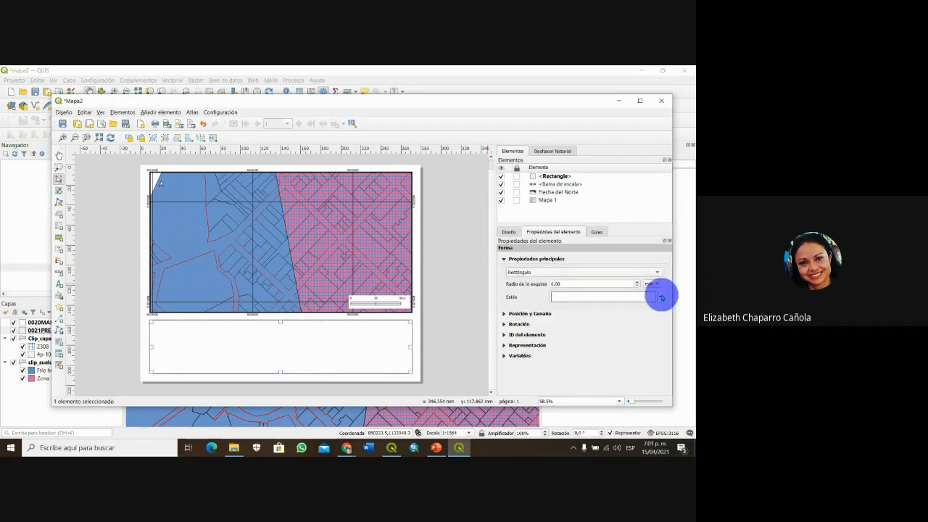
pyautogui.click(660, 297)
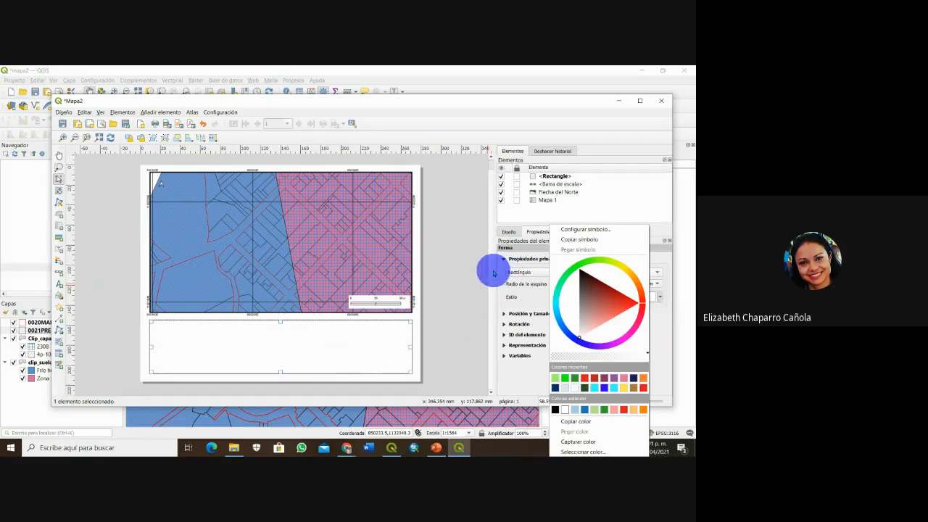
pyautogui.click(494, 274)
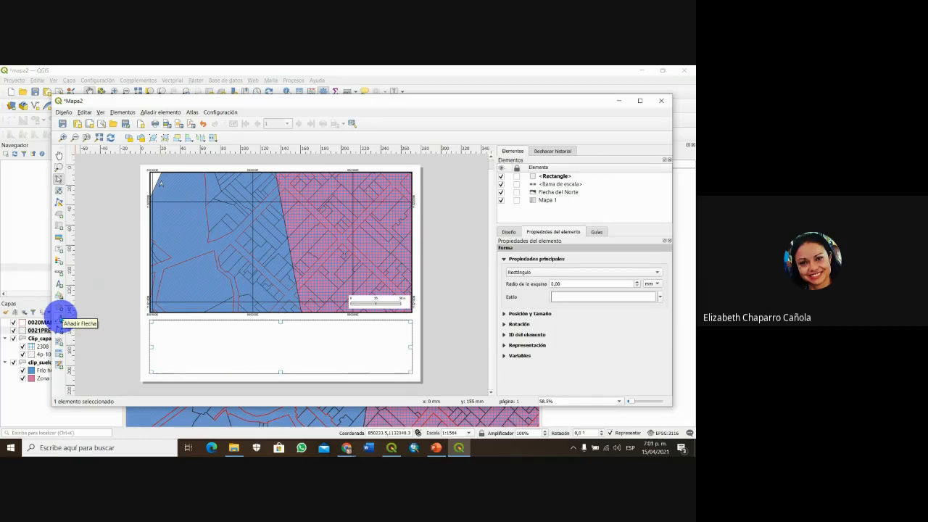
# - Draw a vertical arrow line from the rectangle's upper edge to its lower edge at about x = 58 mm
pyautogui.click(59, 319)
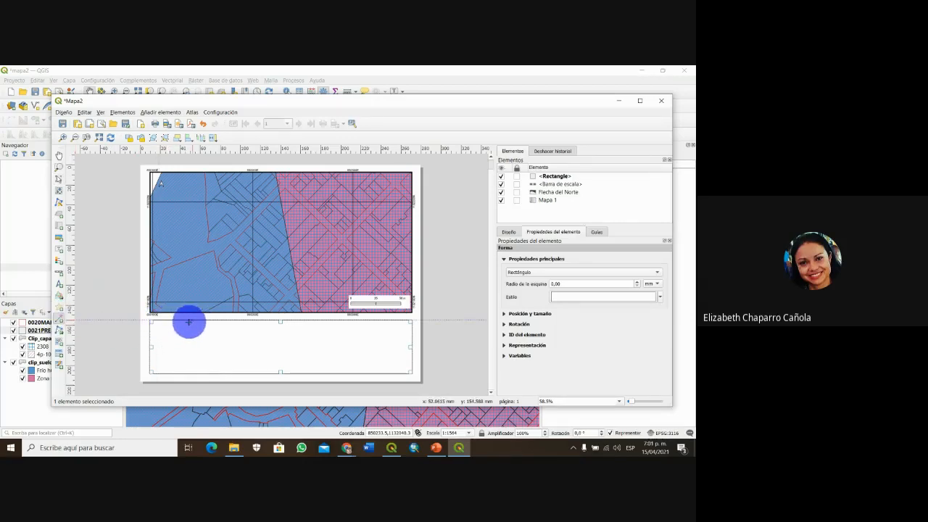
pyautogui.scroll(2, 190, 322)
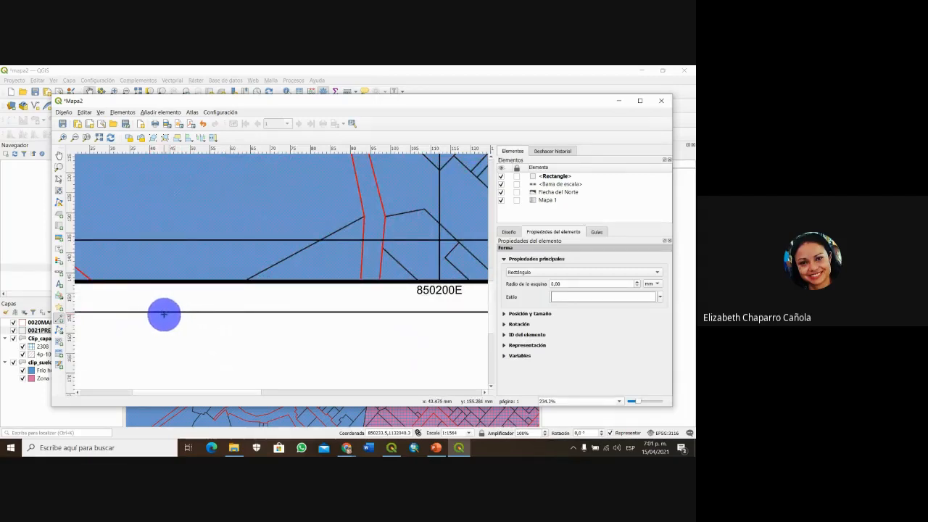
pyautogui.scroll(-2, 198, 318)
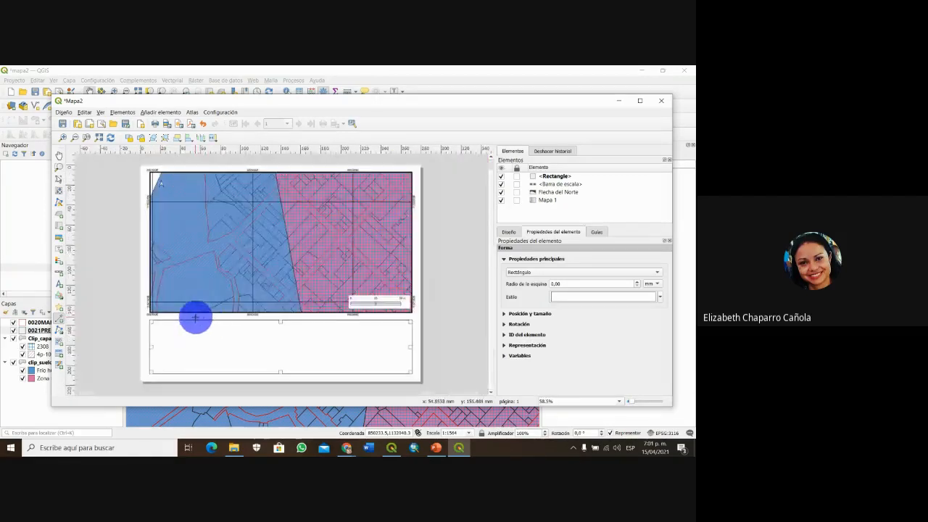
pyautogui.click(199, 319)
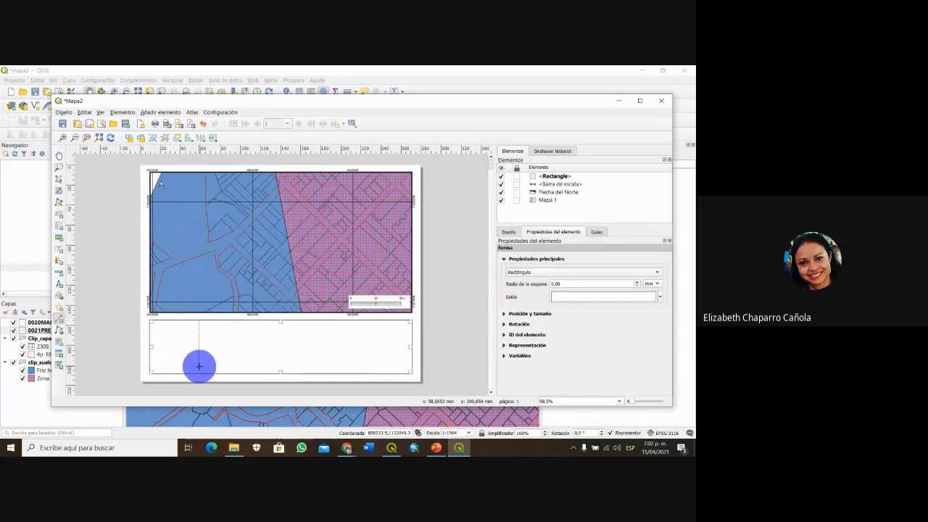
pyautogui.scroll(-1, 198, 375)
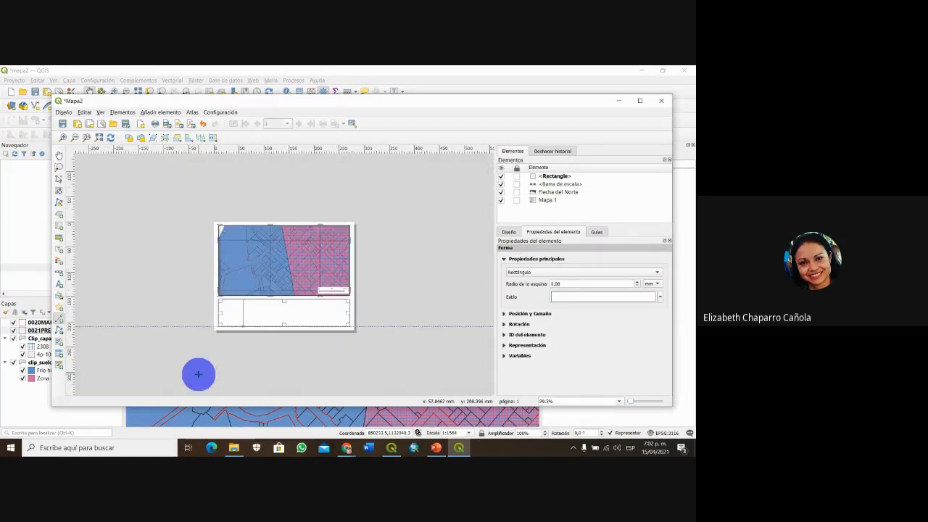
pyautogui.scroll(2, 197, 374)
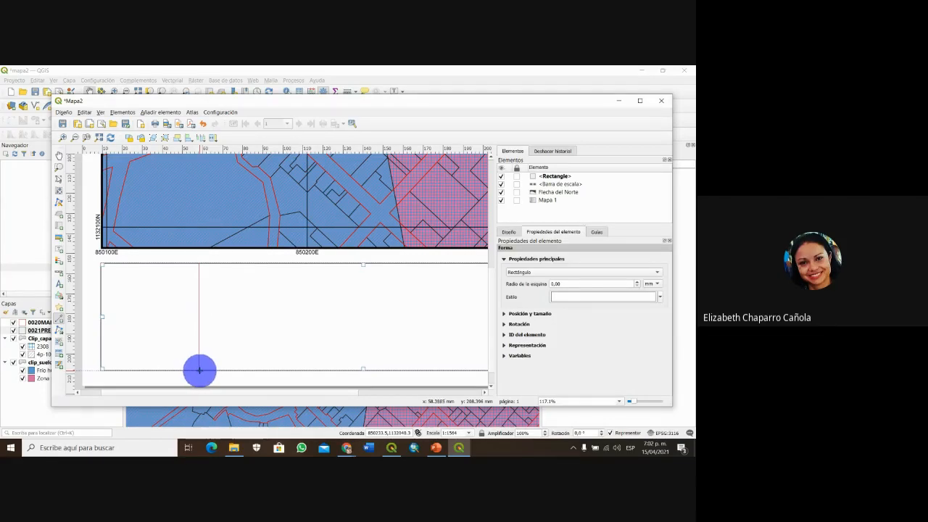
pyautogui.click(199, 371)
pyautogui.rightClick(200, 370)
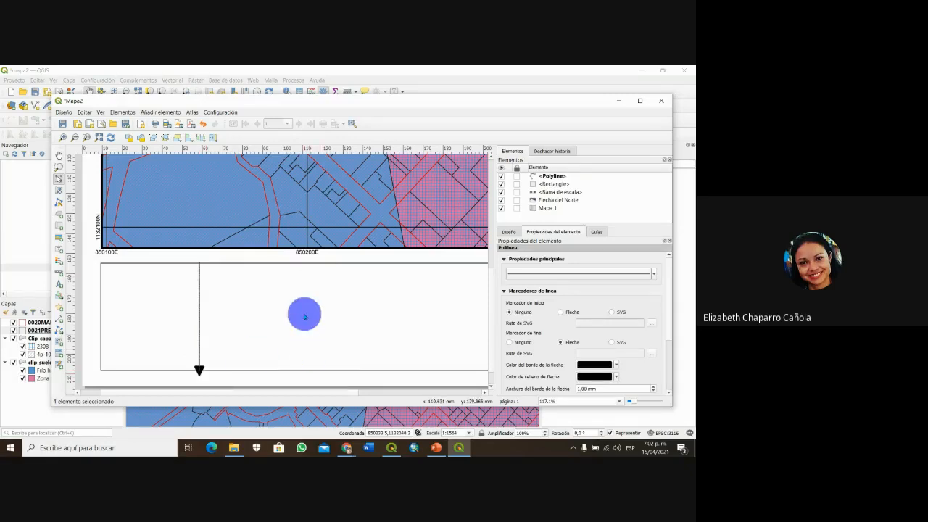
# - Set the vertical line's end marker to Ninguno and save the project
pyautogui.scroll(-1, 304, 312)
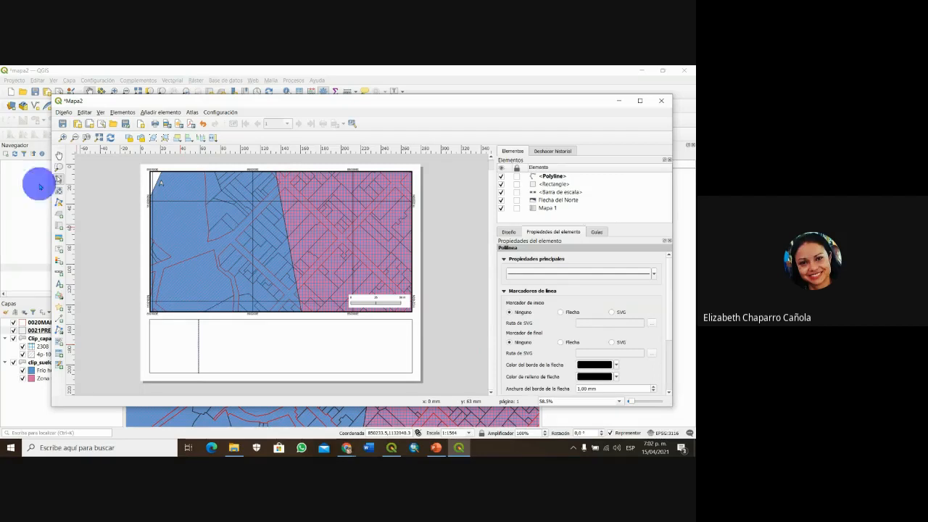
pyautogui.click(63, 125)
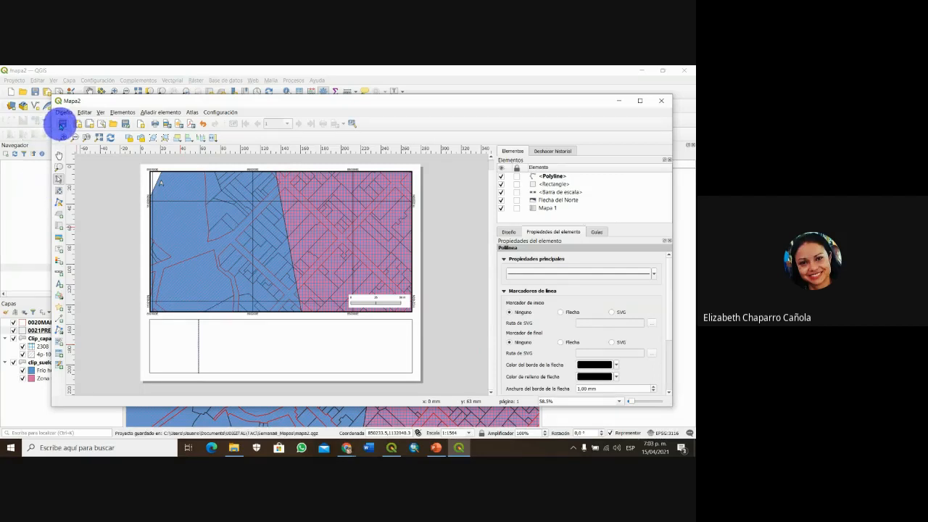
# - Switch to Chrome and bring up the tab with the YouTube video about map types
pyautogui.click(347, 449)
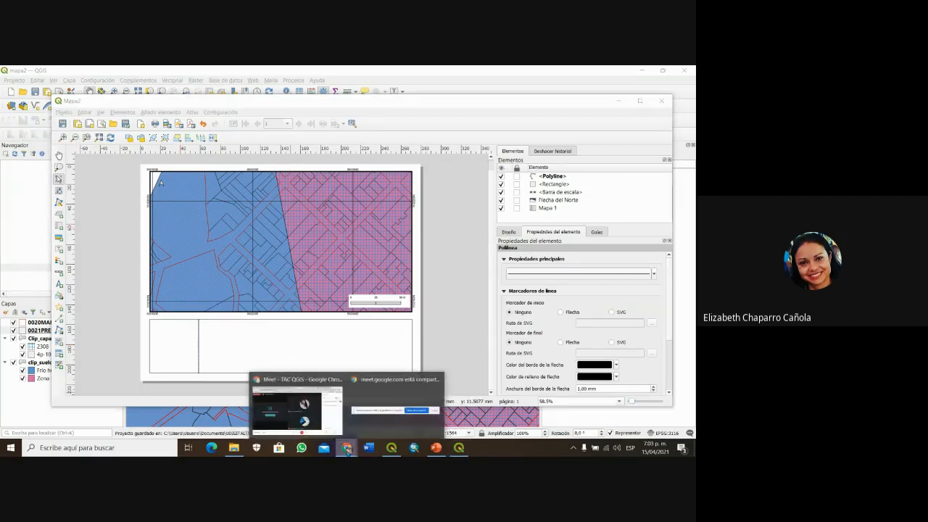
pyautogui.click(272, 408)
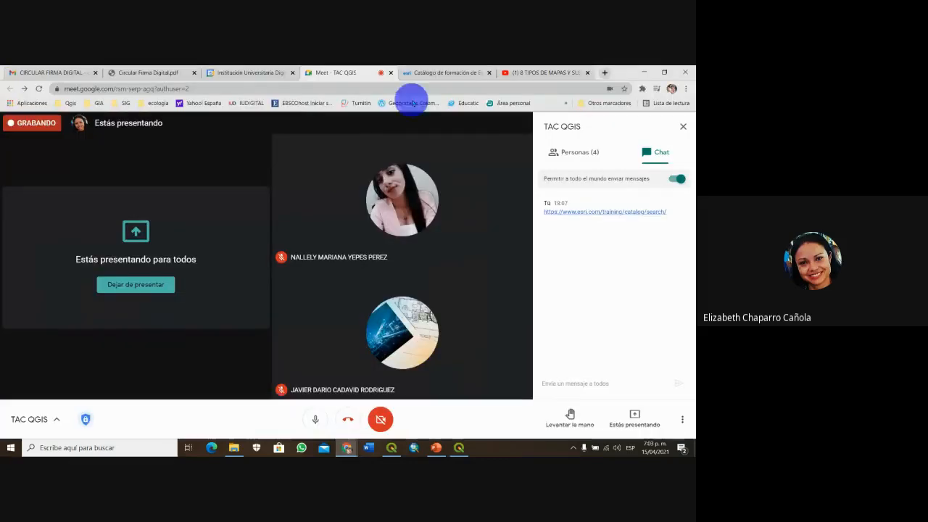
pyautogui.click(545, 72)
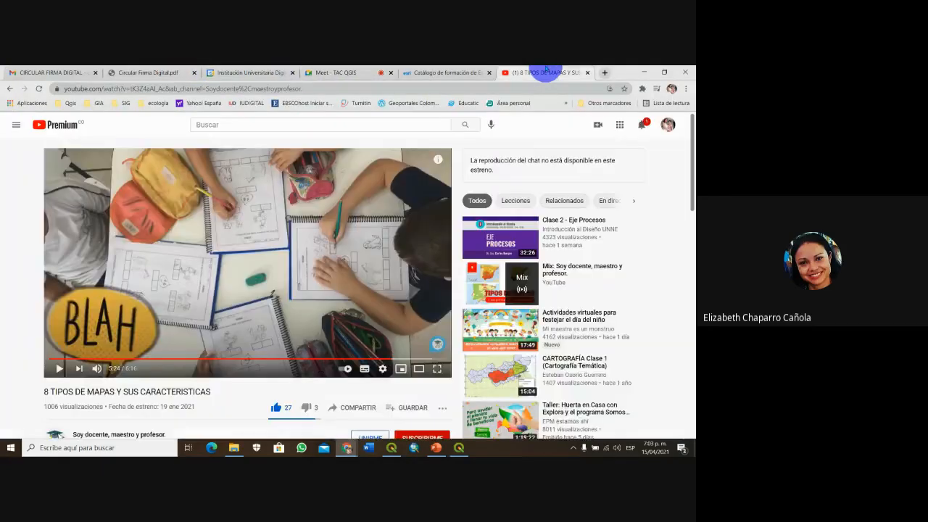
# - Try to load google.com.co in this tab and search for "institucion universitaria digital"
pyautogui.click(212, 90)
pyautogui.write('google.com.co')
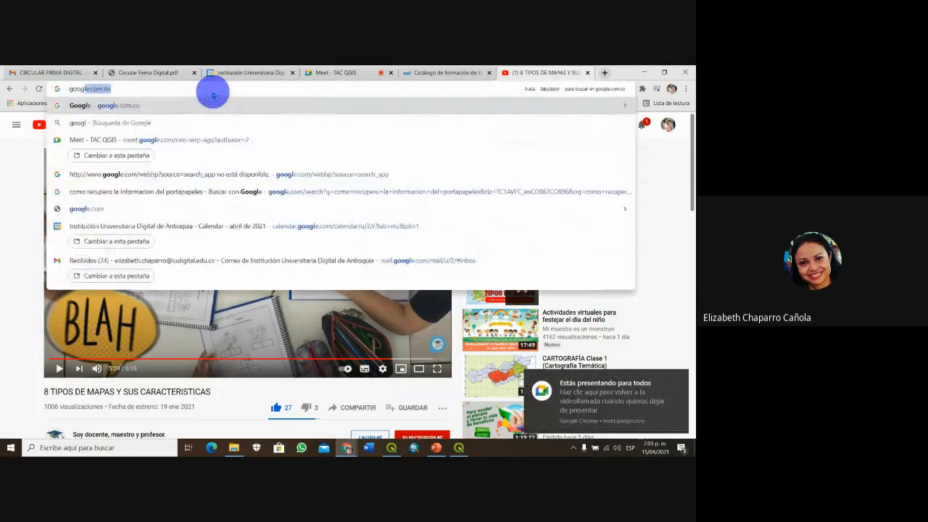
pyautogui.press('Return')
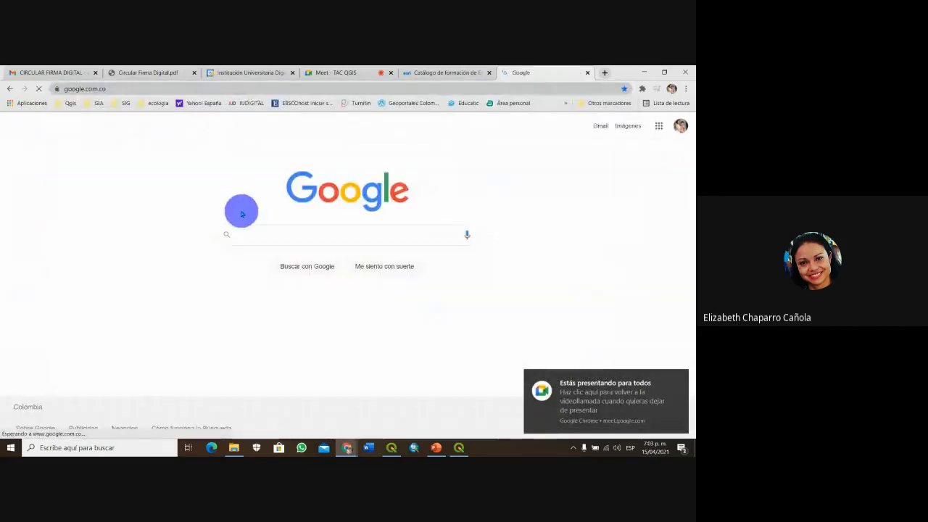
pyautogui.click(252, 235)
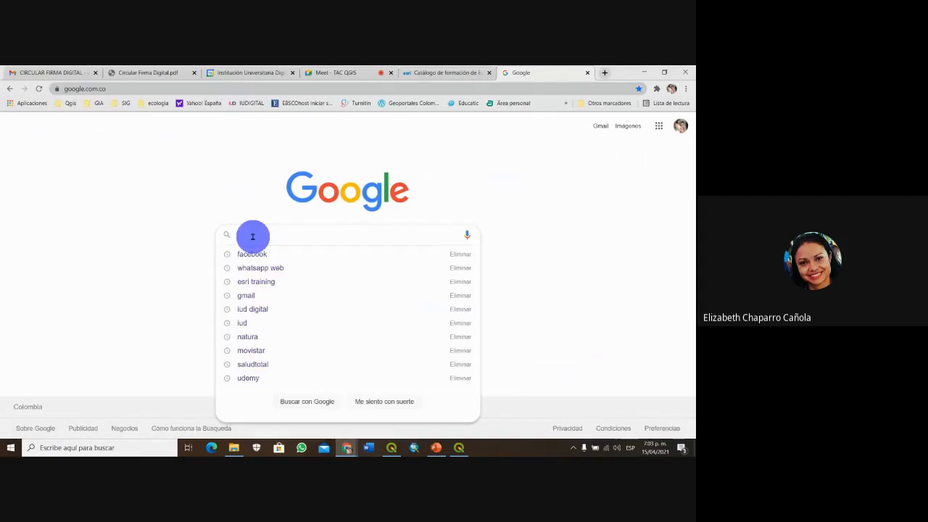
pyautogui.write('inst')
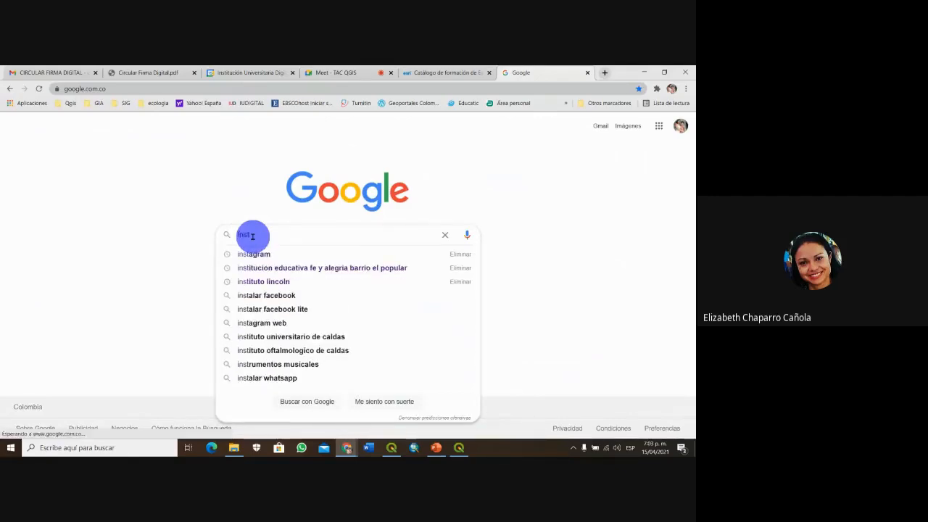
pyautogui.write('itucion ')
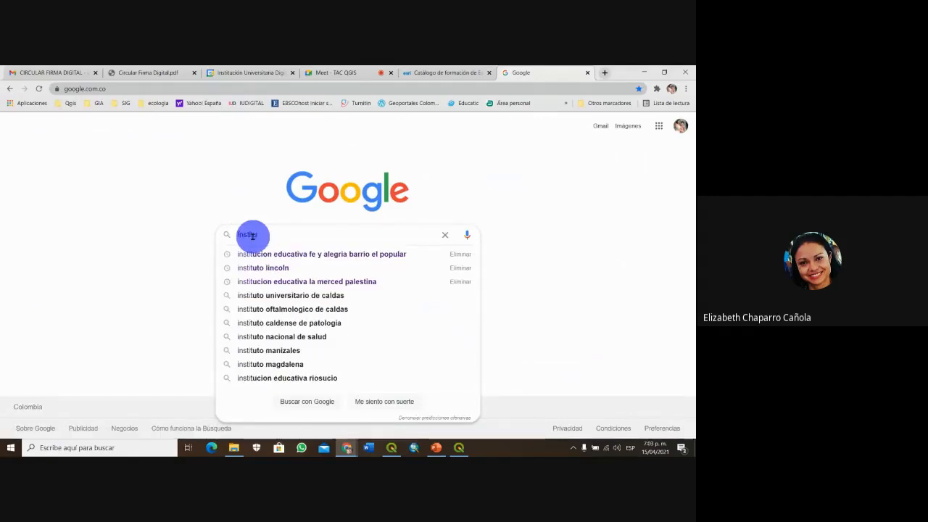
pyautogui.write('univ')
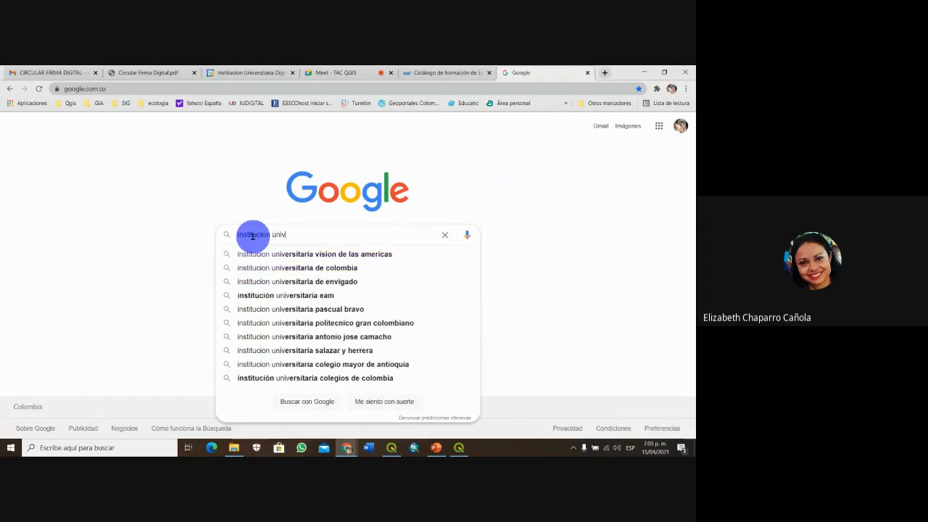
pyautogui.write('ersitaria')
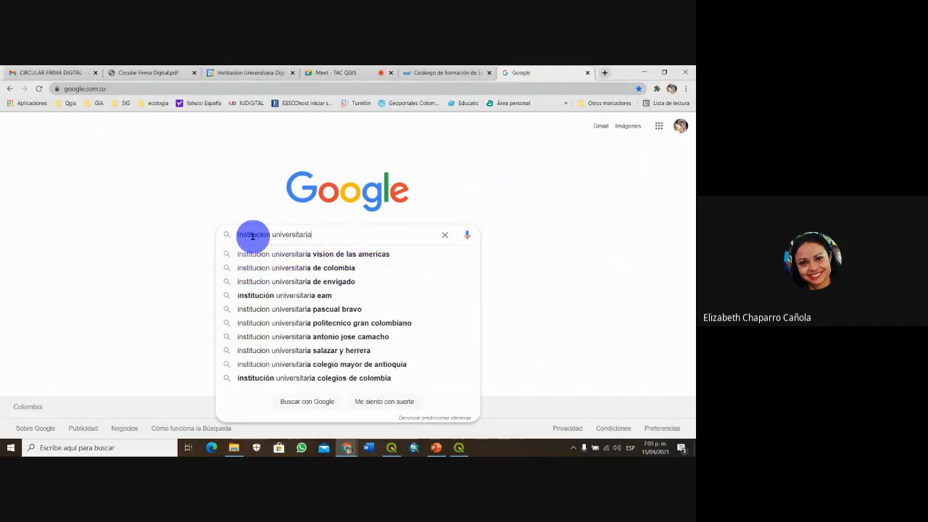
pyautogui.write(' digital')
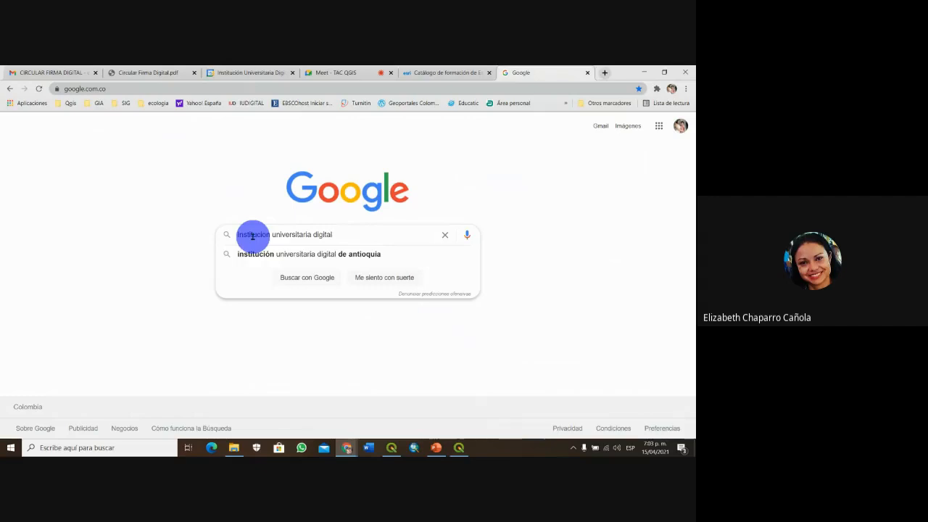
pyautogui.rightClick(250, 248)
pyautogui.click(255, 254)
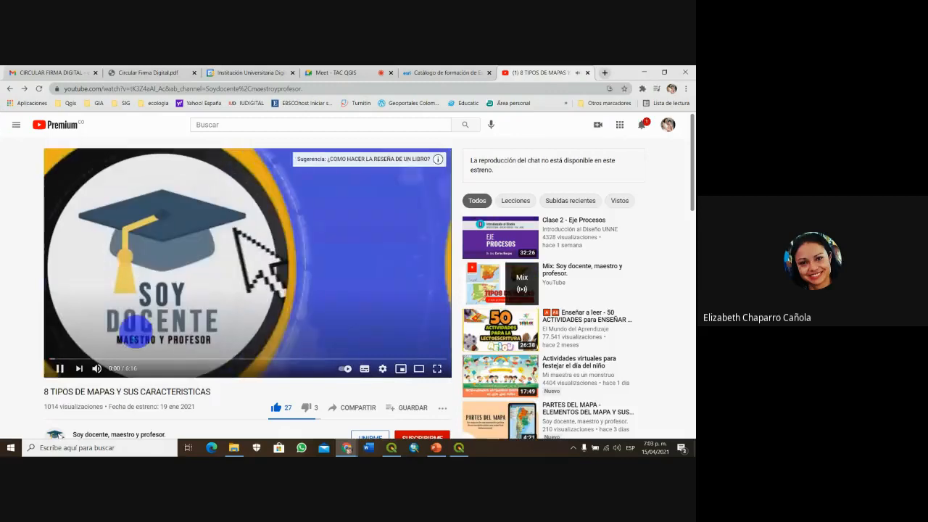
pyautogui.click(60, 368)
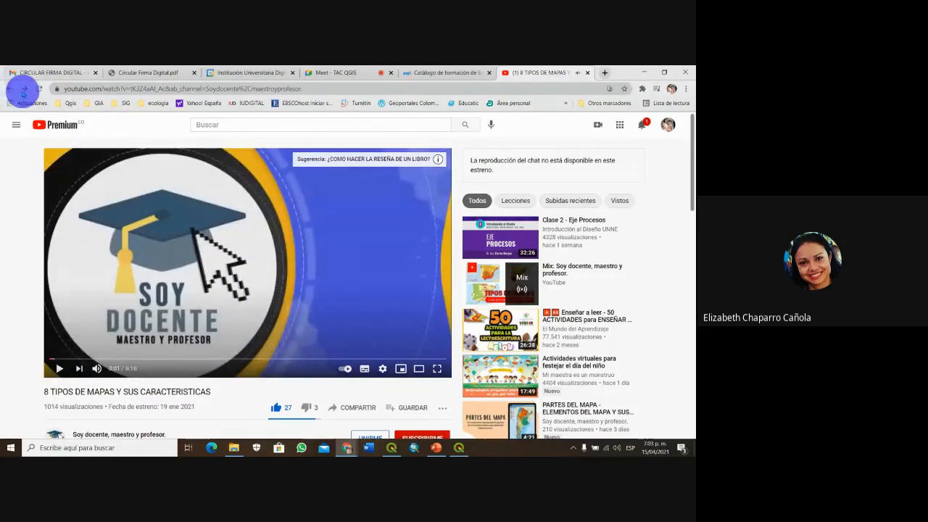
# - Load google.com.co in the video's tab and search for "institución universitaria digital de antioquia"
pyautogui.click(240, 88)
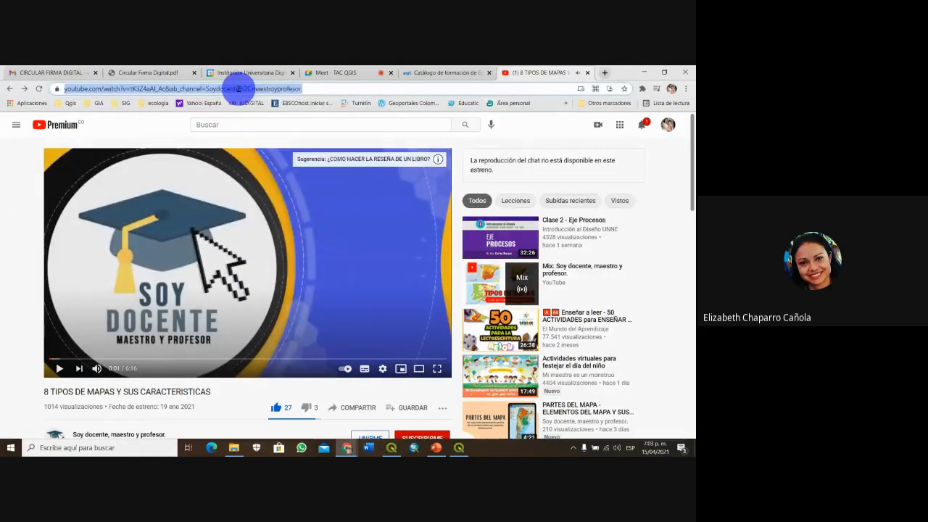
pyautogui.write('goo')
pyautogui.press('Return')
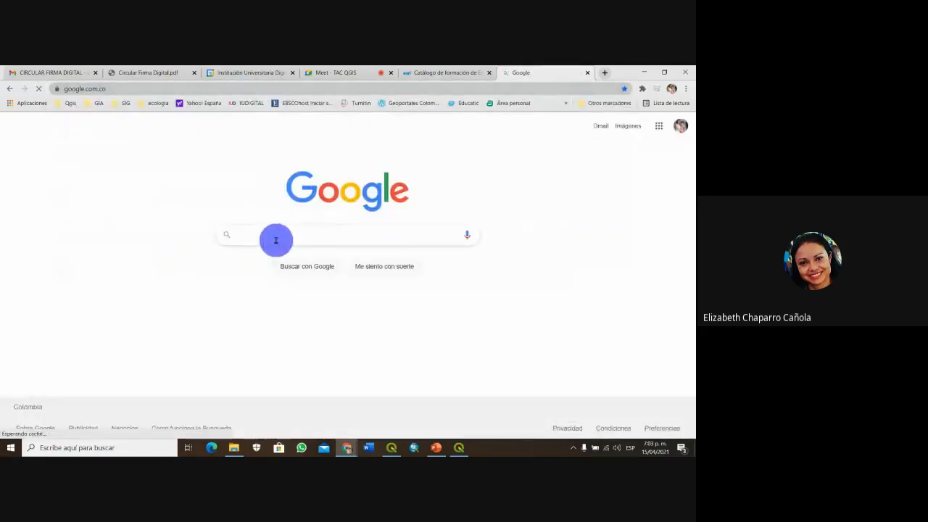
pyautogui.write('institu')
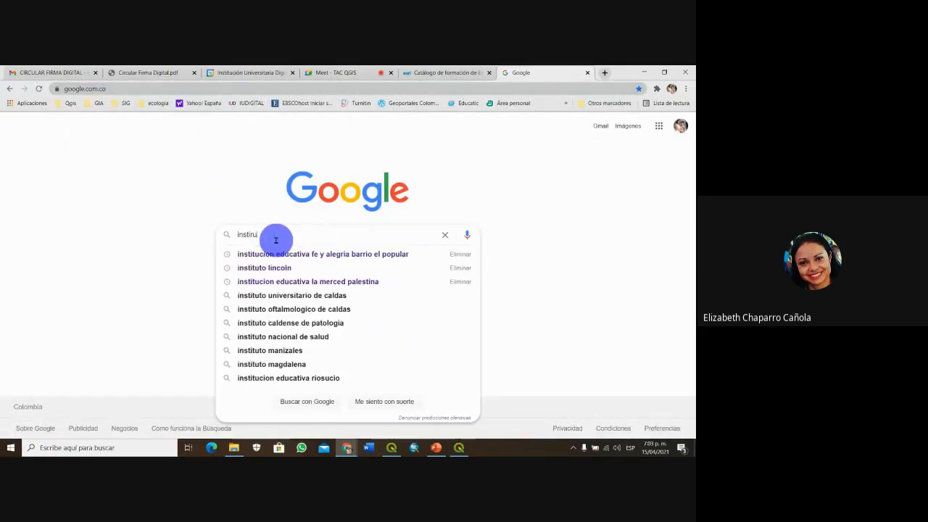
pyautogui.write('cion u')
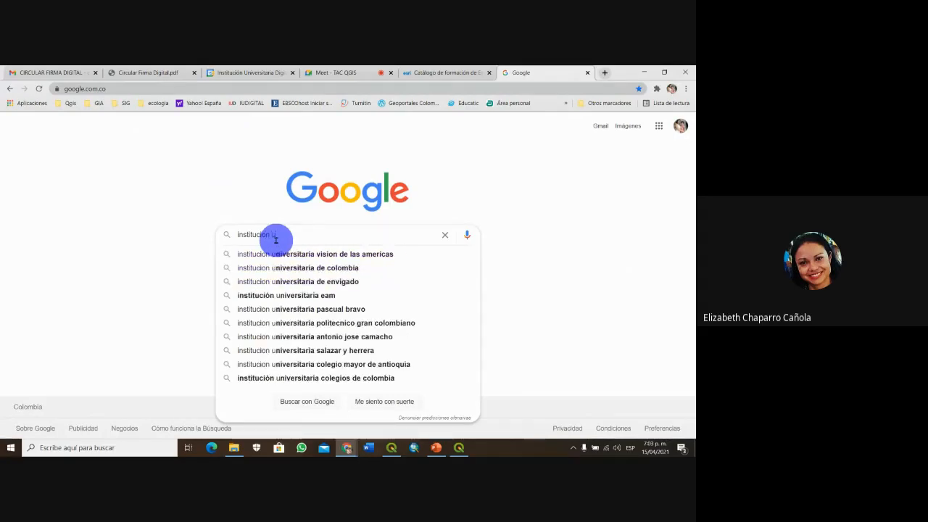
pyautogui.write('nivers')
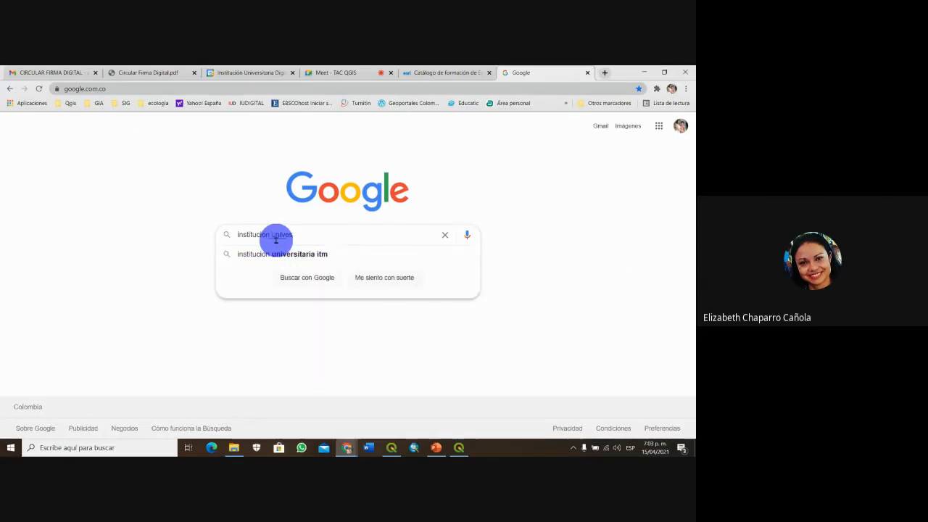
pyautogui.press('BackSpace')
pyautogui.write('rsitaria')
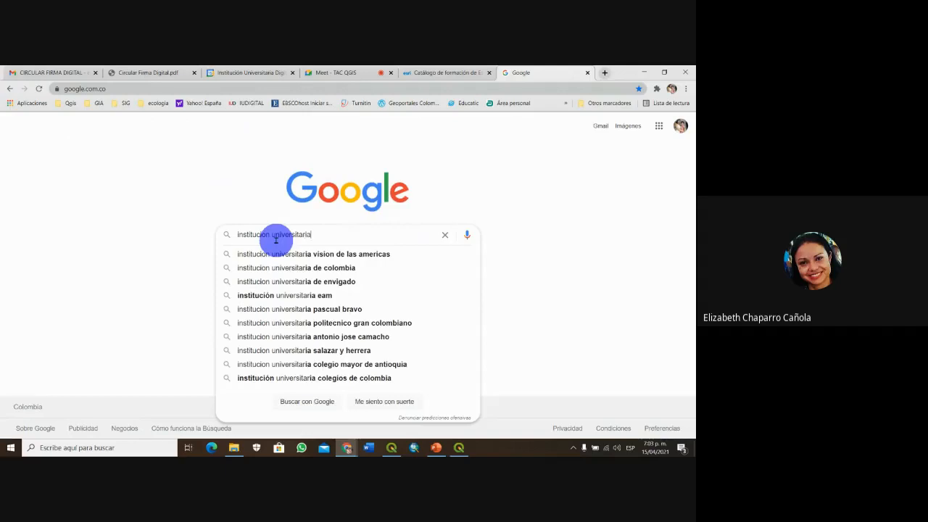
pyautogui.write(' digir')
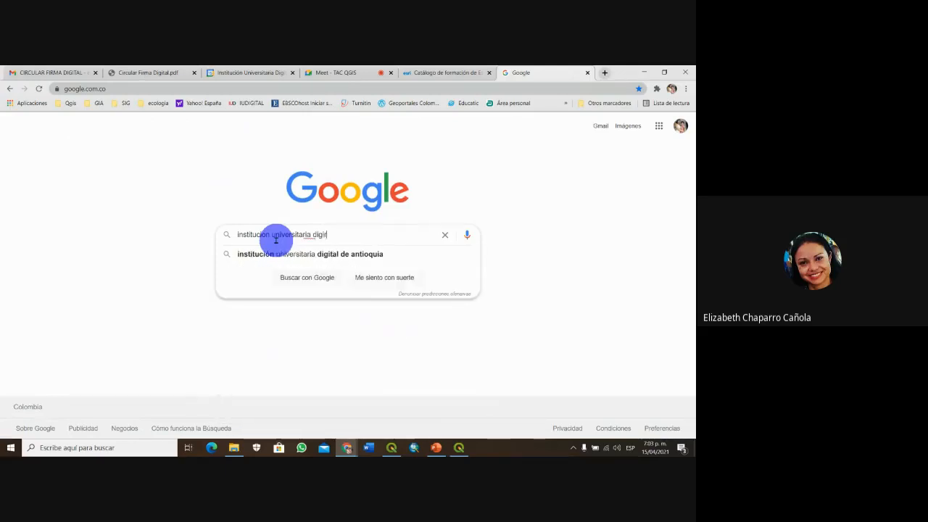
pyautogui.click(257, 255)
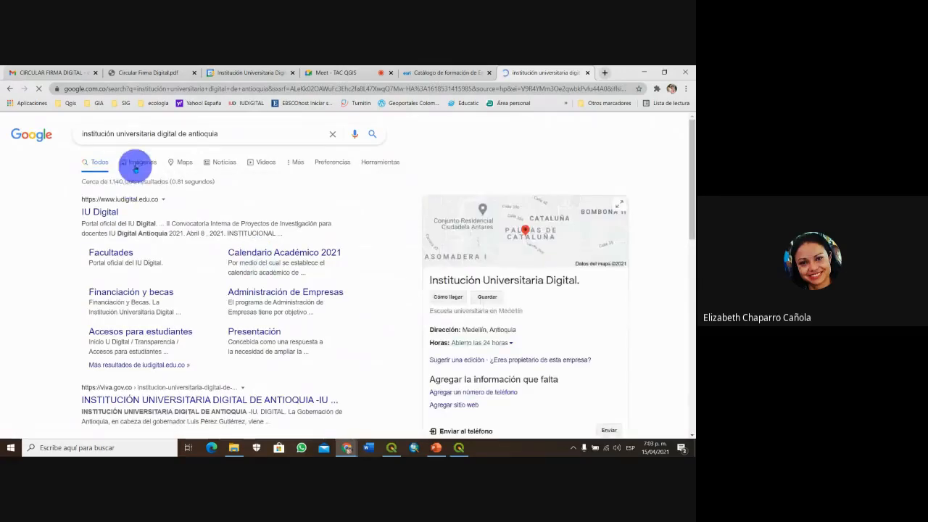
# - Open the round IU Digital de Antioquia logo from the image results and try to save it in the Imágenes folder
pyautogui.click(144, 166)
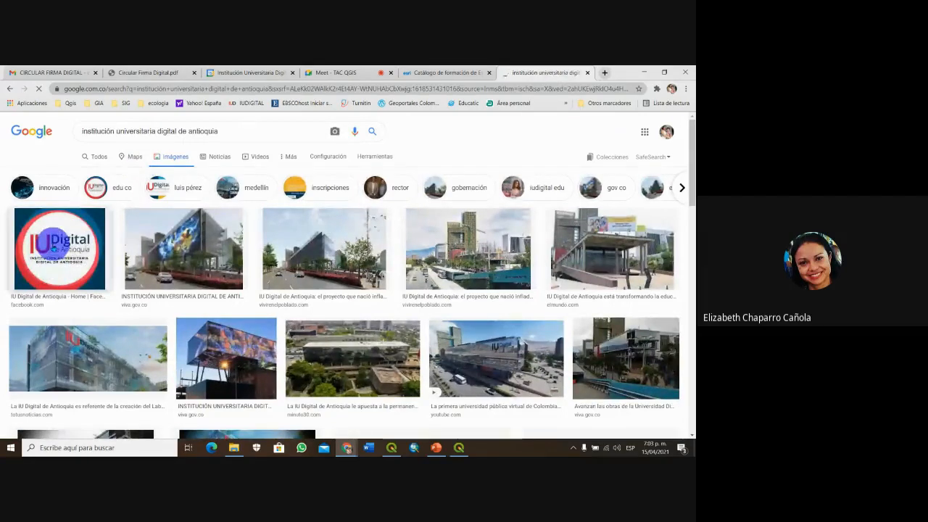
pyautogui.click(53, 248)
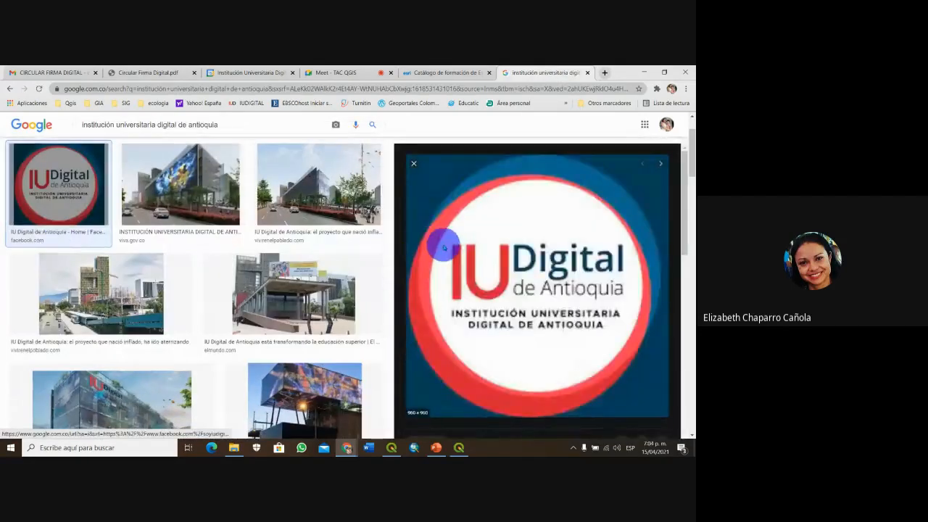
pyautogui.rightClick(444, 248)
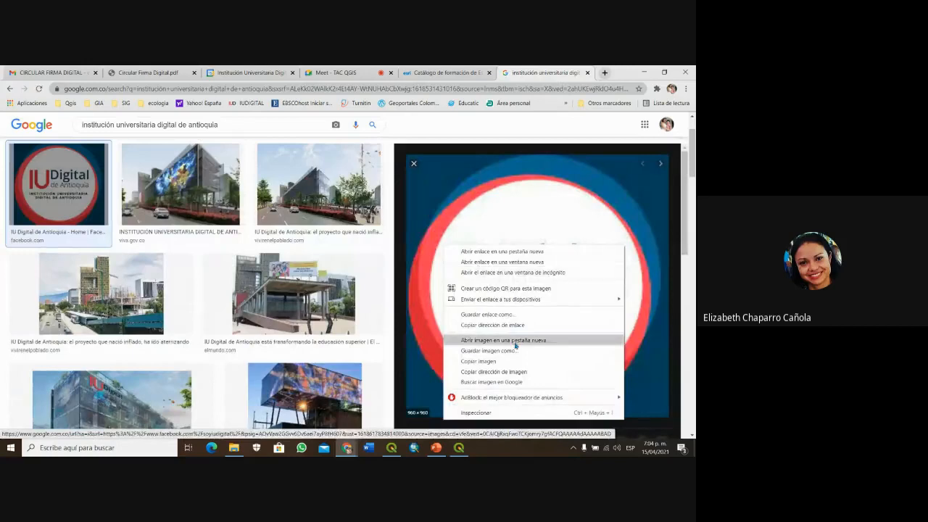
pyautogui.click(519, 355)
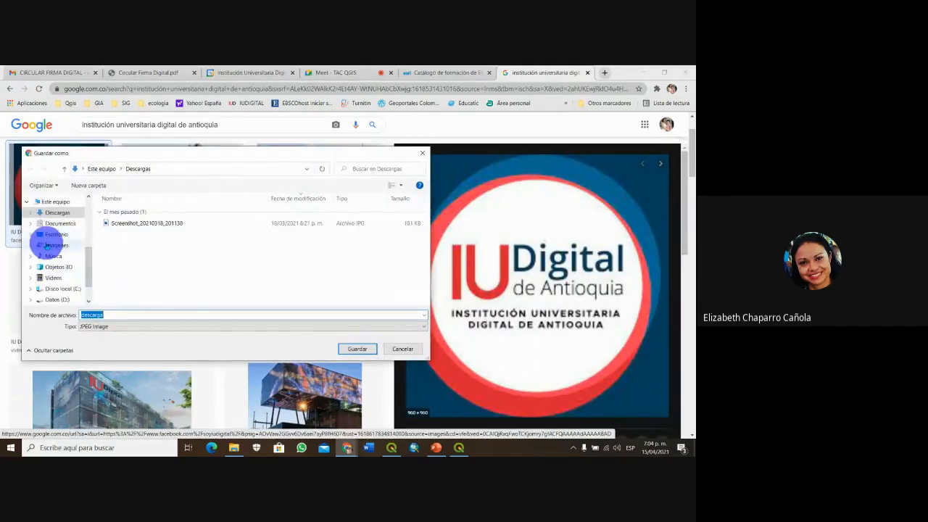
pyautogui.click(51, 245)
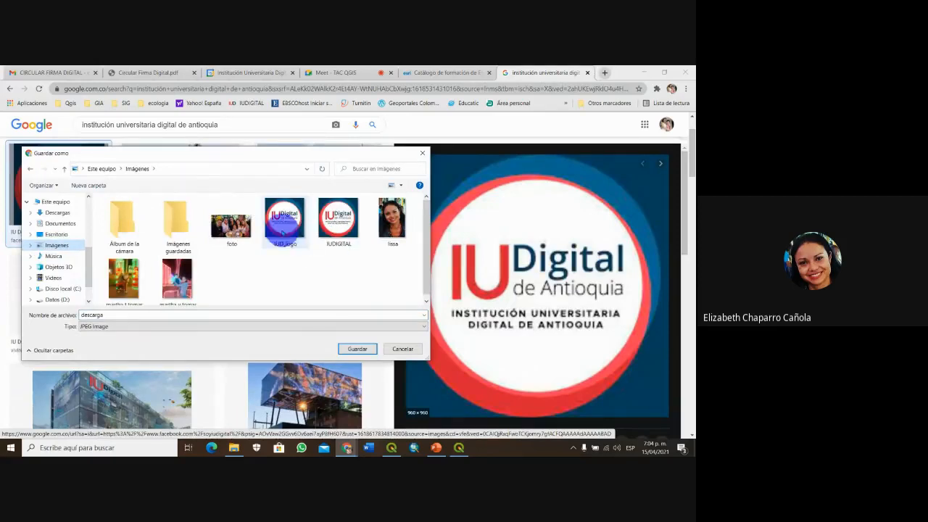
pyautogui.click(85, 317)
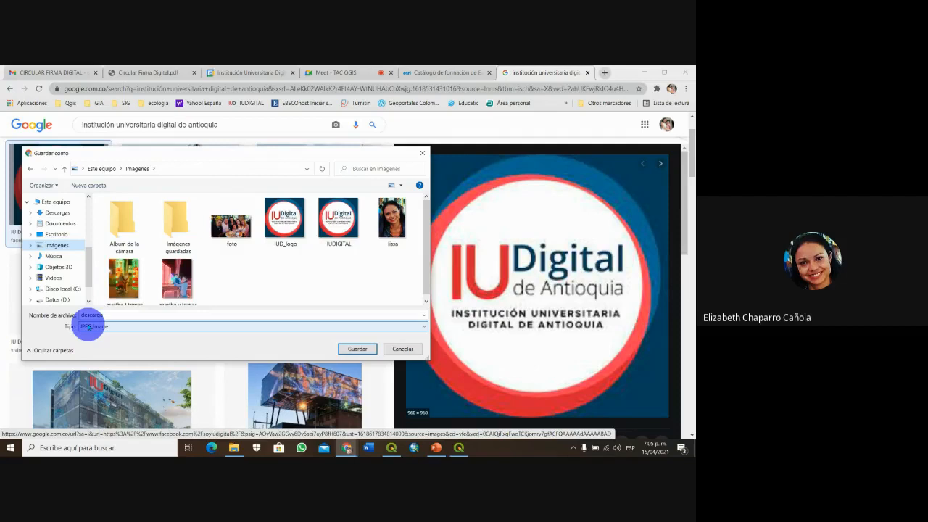
pyautogui.click(403, 349)
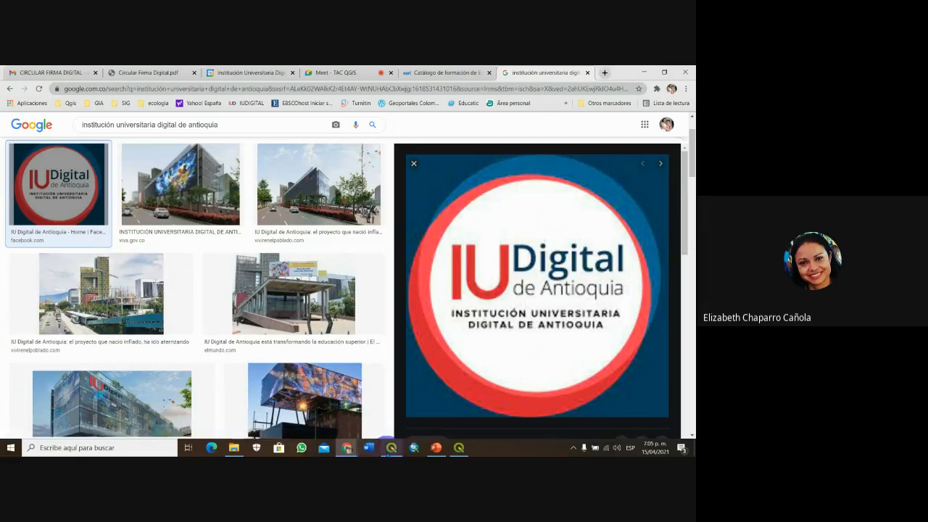
# - Switch to the QGIS Mapa2 layout and add a square picture frame inside the narrow left cell of the box below the map
pyautogui.click(391, 448)
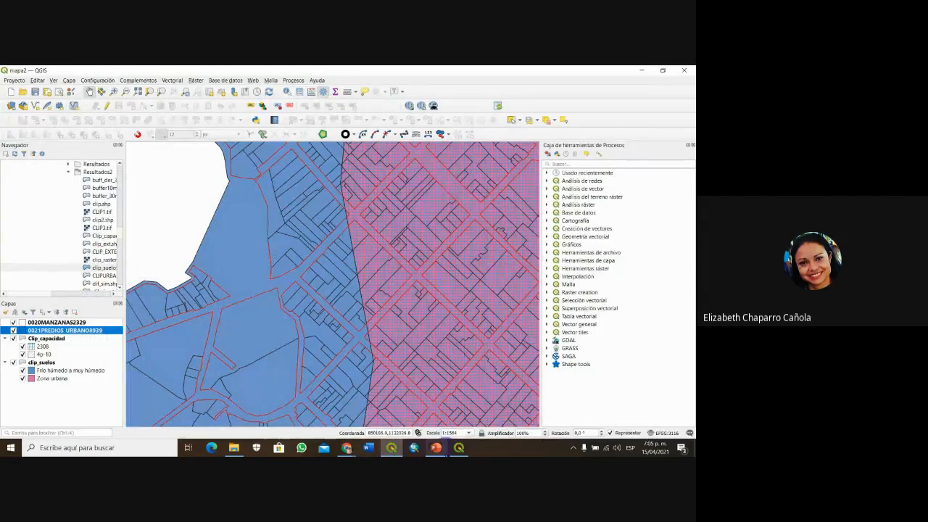
pyautogui.click(458, 448)
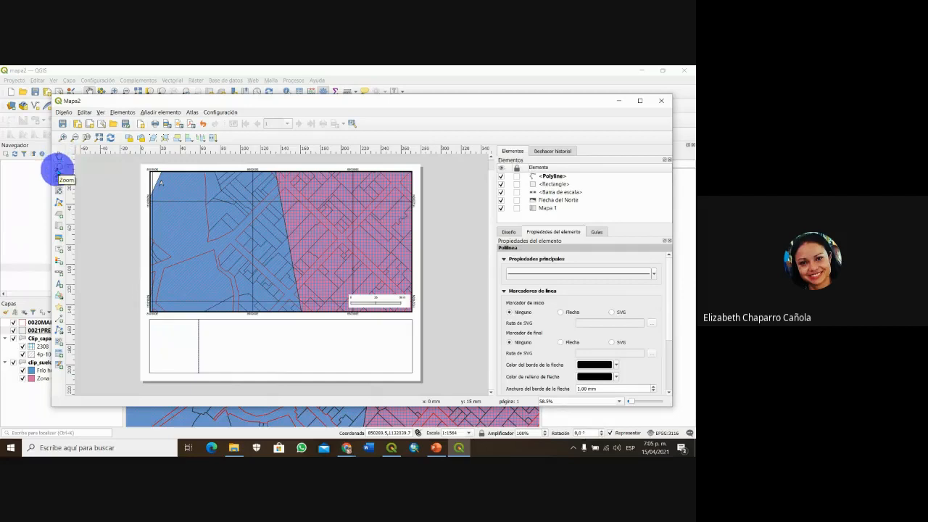
pyautogui.click(58, 237)
pyautogui.rightClick(58, 235)
pyautogui.click(56, 237)
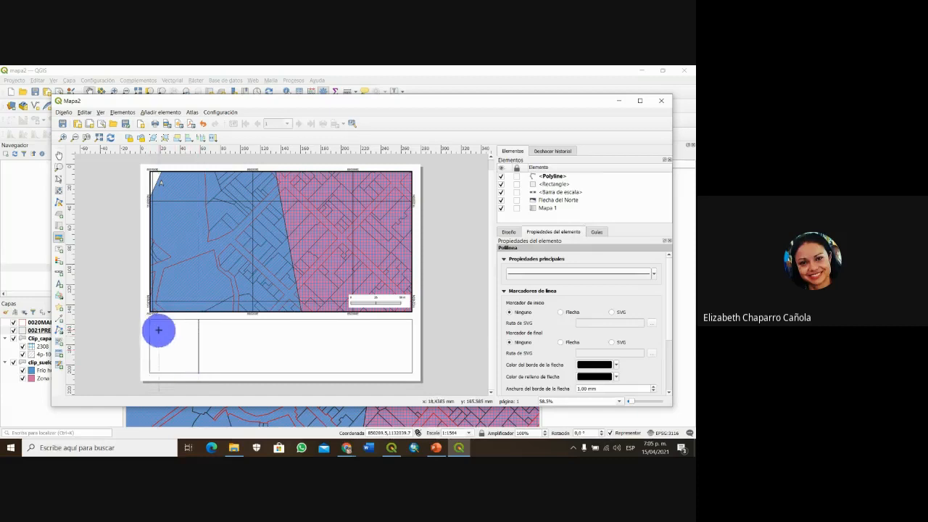
pyautogui.moveTo(155, 327); pyautogui.dragTo(196, 369)
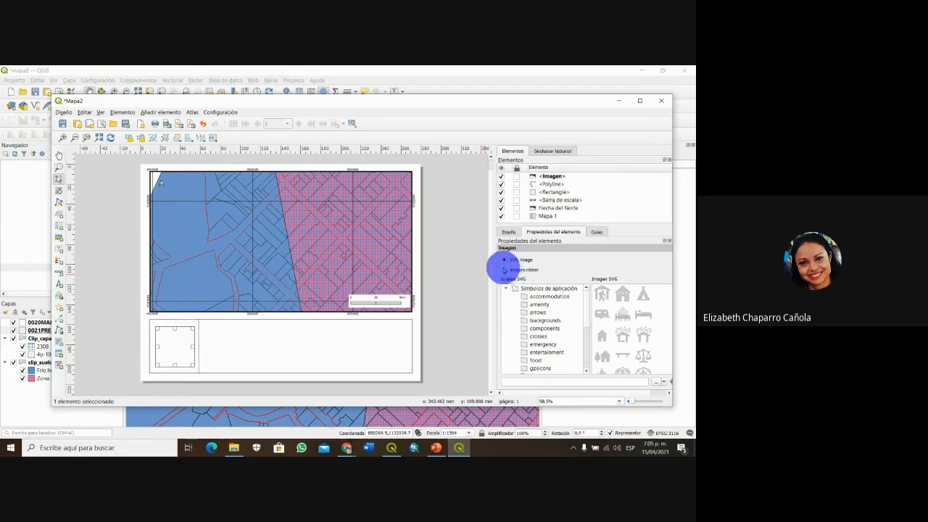
# - Switch the empty picture frame to a raster image and load the IUDIGITAL logo file from the Imágenes folder
pyautogui.click(506, 271)
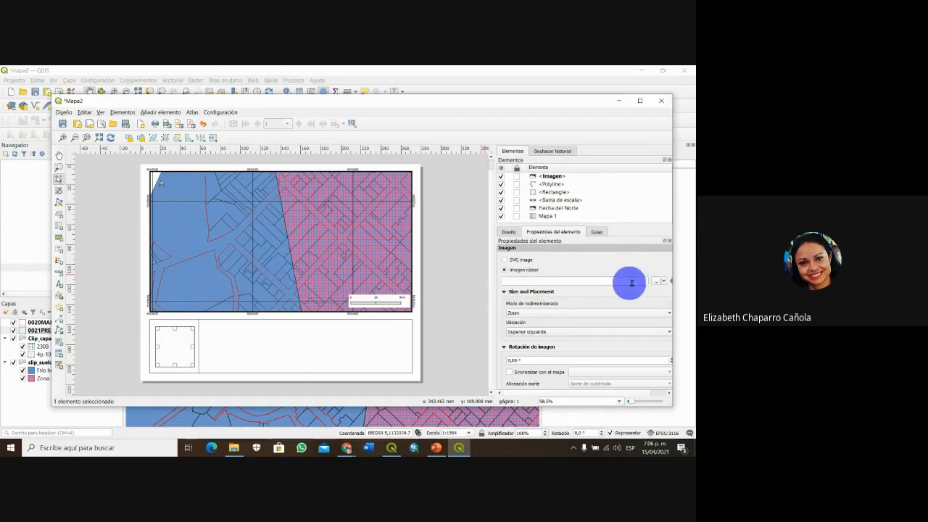
pyautogui.click(655, 282)
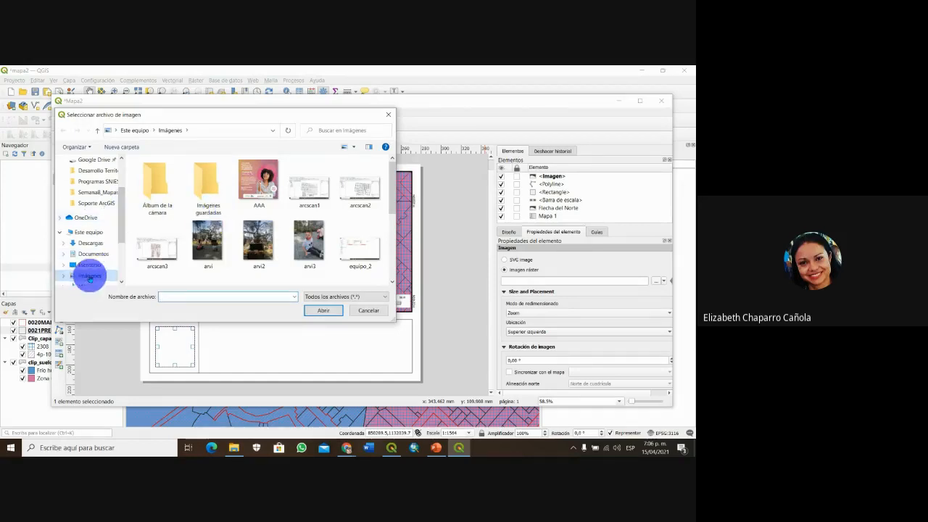
pyautogui.scroll(-1, 322, 203)
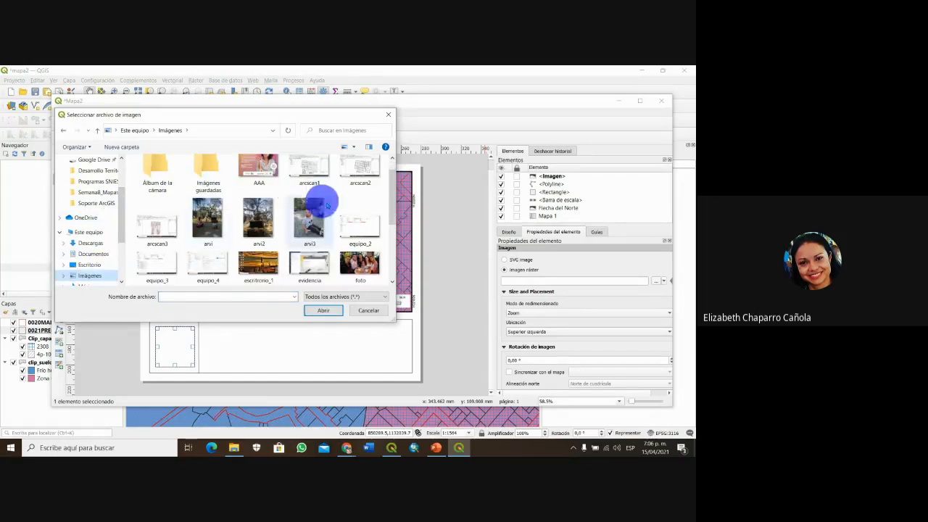
pyautogui.scroll(-2, 327, 206)
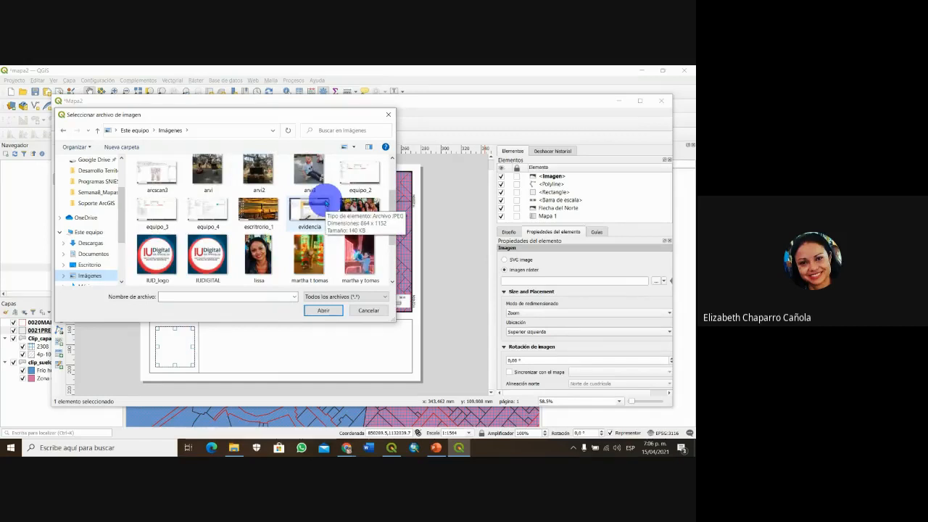
pyautogui.scroll(-3, 316, 200)
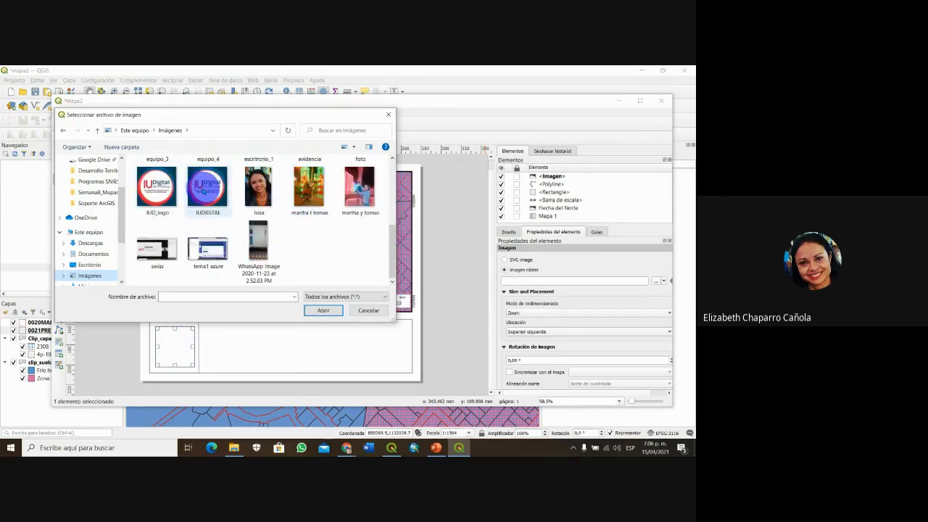
pyautogui.click(206, 187)
pyautogui.click(317, 311)
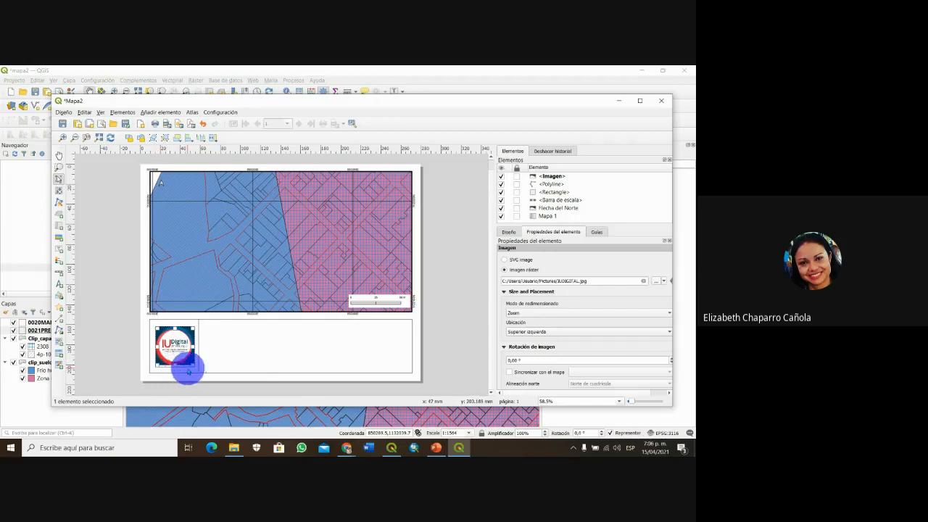
# - Set the logo picture's resize mode to Estirar
pyautogui.click(667, 313)
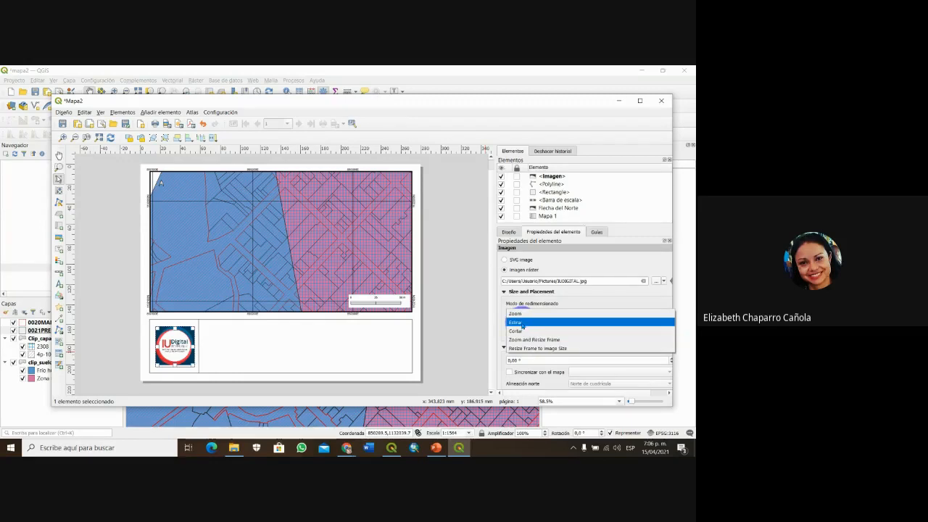
pyautogui.click(522, 326)
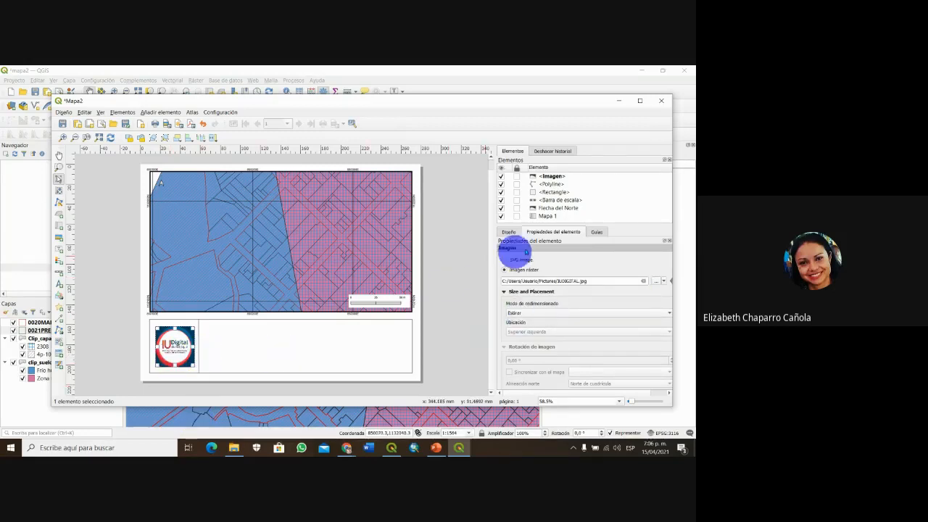
pyautogui.scroll(-3, 615, 309)
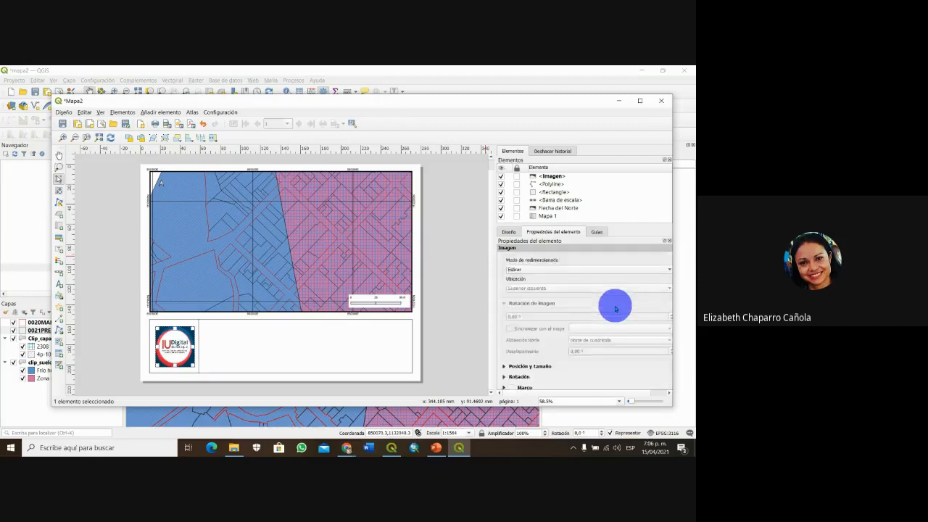
pyautogui.scroll(-1, 616, 309)
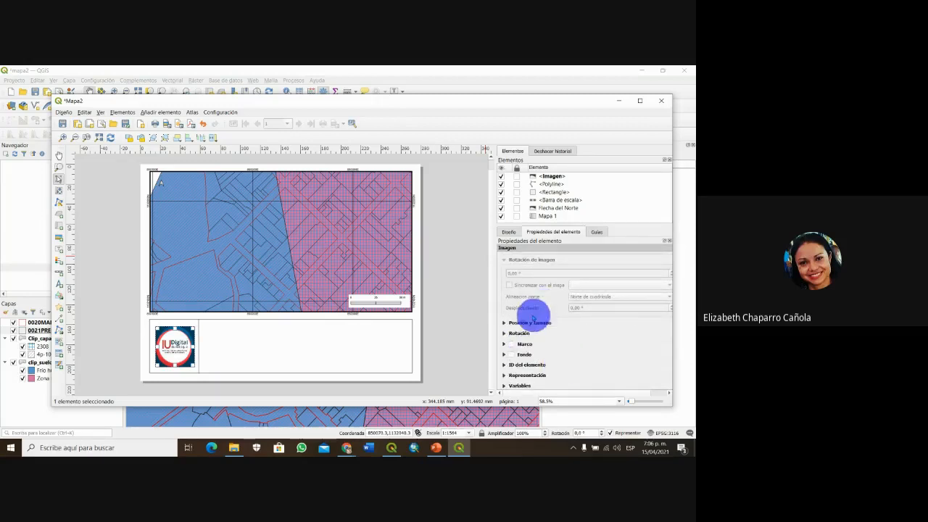
pyautogui.scroll(-1, 591, 343)
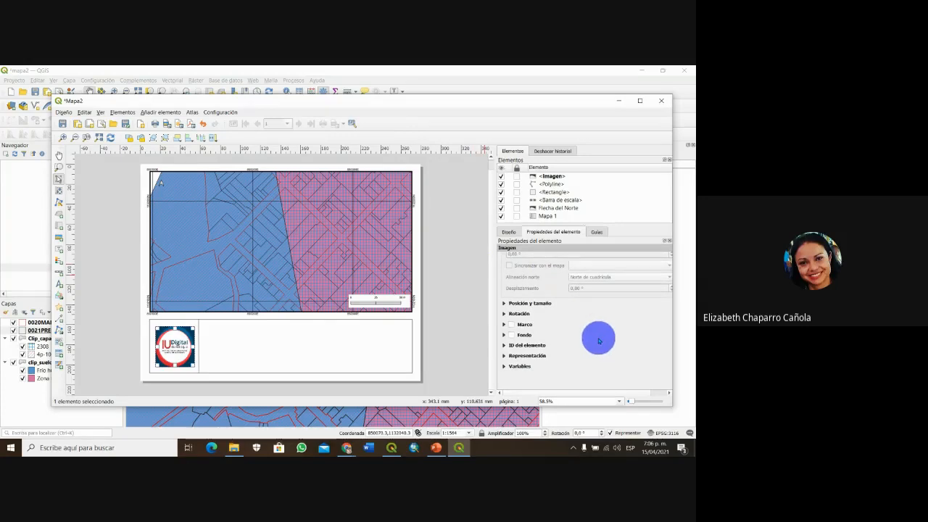
# - Add a legend drawn about 72 mm by 40 mm beside the logo in the box below the map, and title it Simbología
pyautogui.click(269, 341)
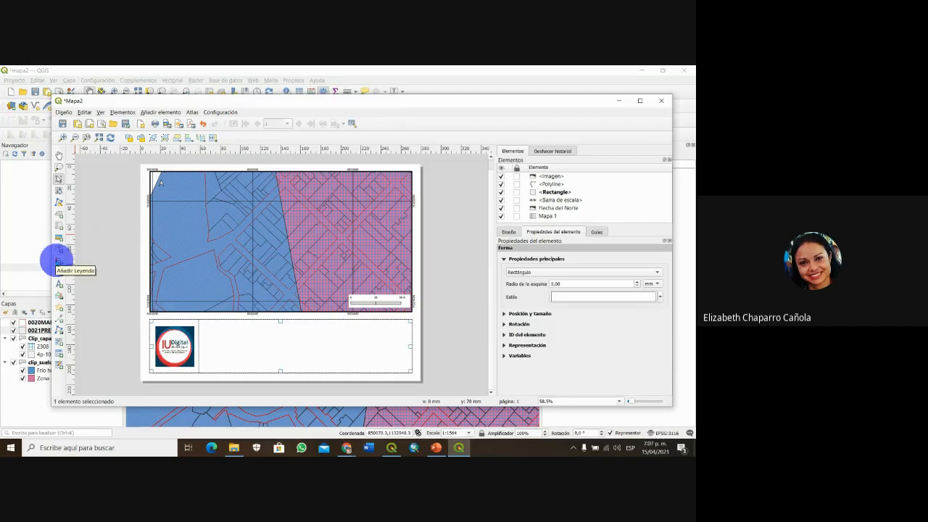
pyautogui.click(58, 261)
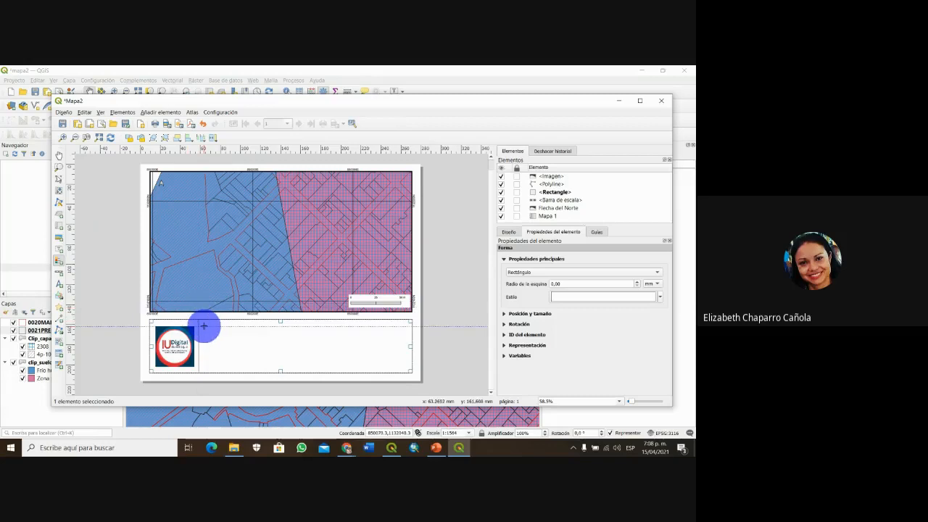
pyautogui.moveTo(203, 327); pyautogui.dragTo(276, 367)
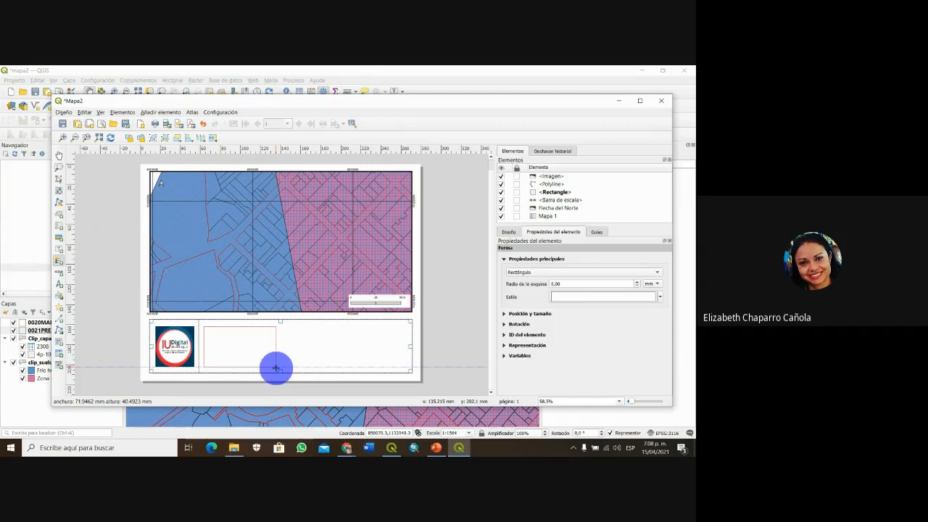
pyautogui.moveTo(277, 368); pyautogui.dragTo(277, 368)
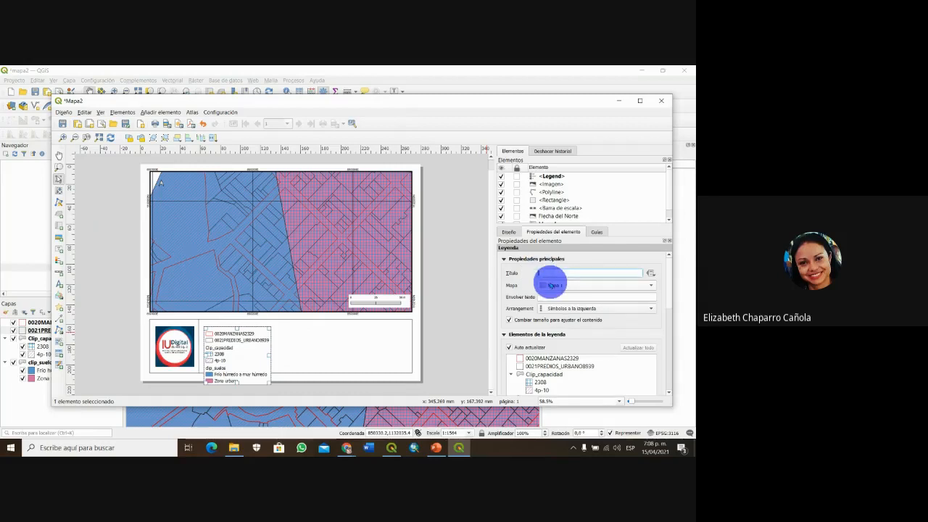
pyautogui.write('Simbología')
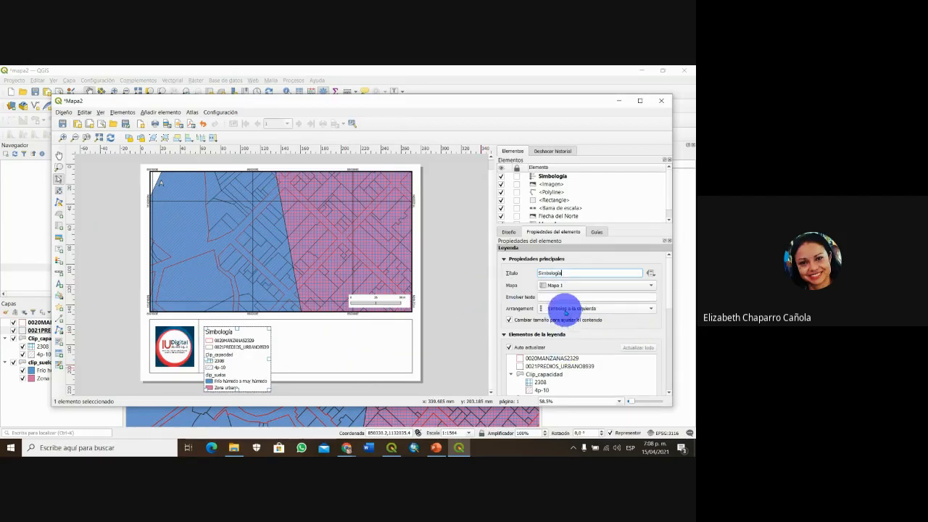
# - Try the legend arrangement Símbolos a la derecha and restore Símbolos a la izquierda
pyautogui.click(653, 310)
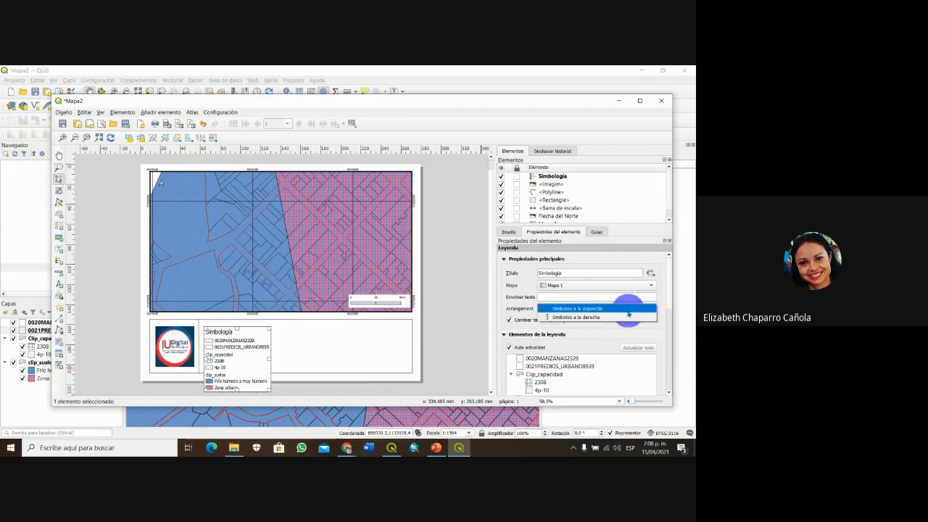
pyautogui.click(601, 319)
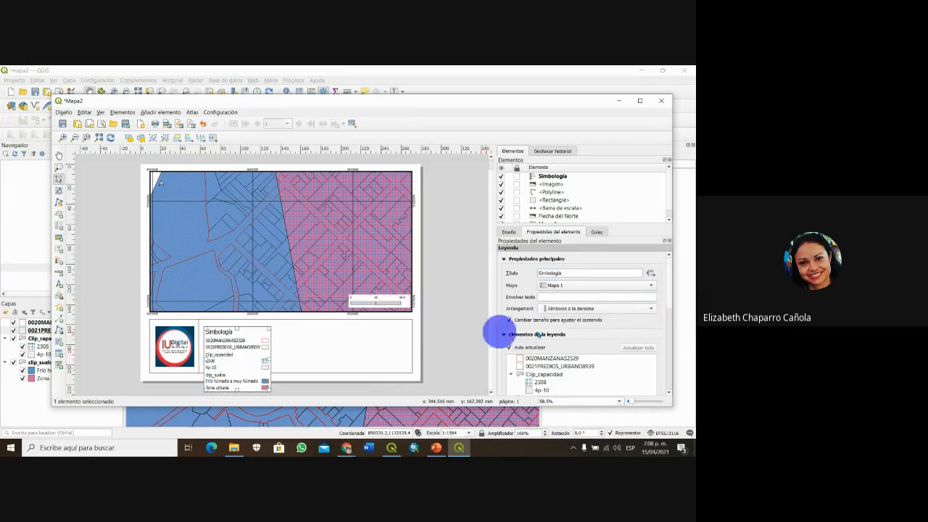
pyautogui.click(605, 310)
pyautogui.click(592, 299)
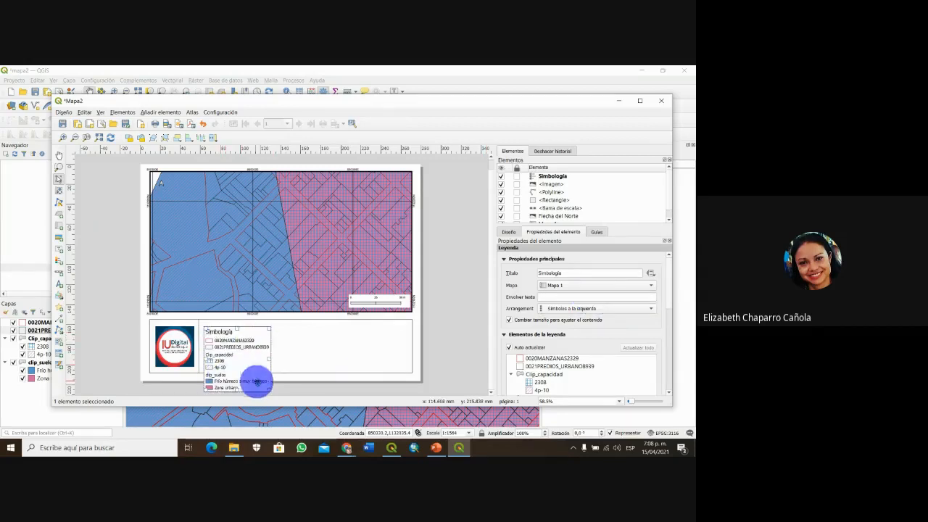
# - Change the legend's title to SIMBOLOGIA in capital letters
pyautogui.moveTo(670, 288); pyautogui.dragTo(670, 313)
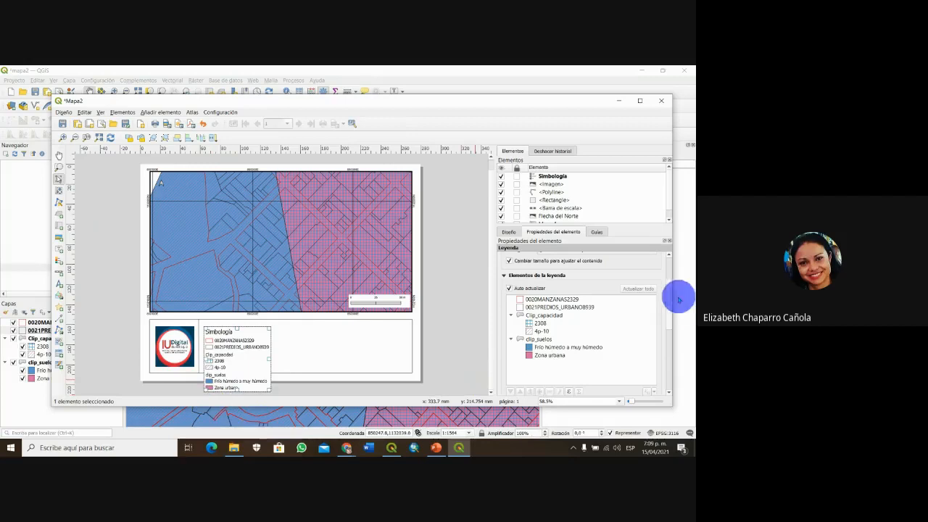
pyautogui.scroll(-3, 671, 298)
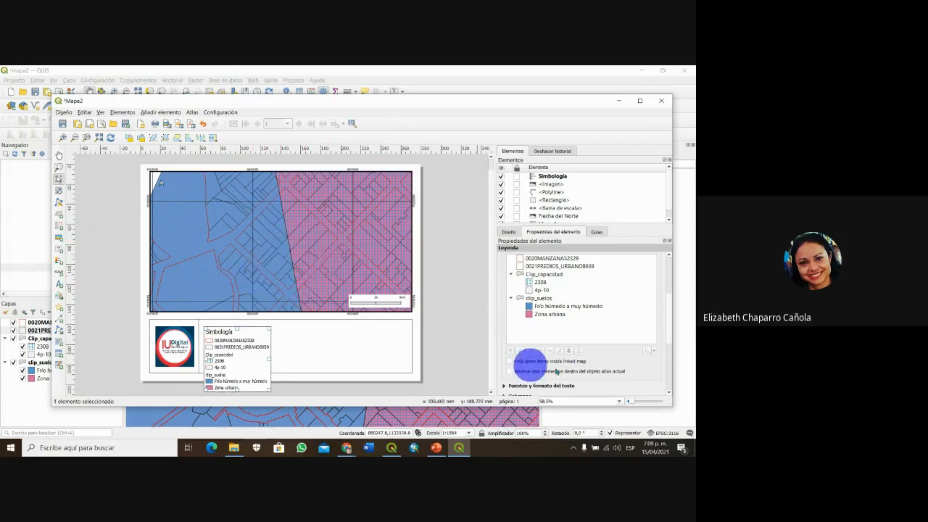
pyautogui.moveTo(669, 302); pyautogui.dragTo(670, 285)
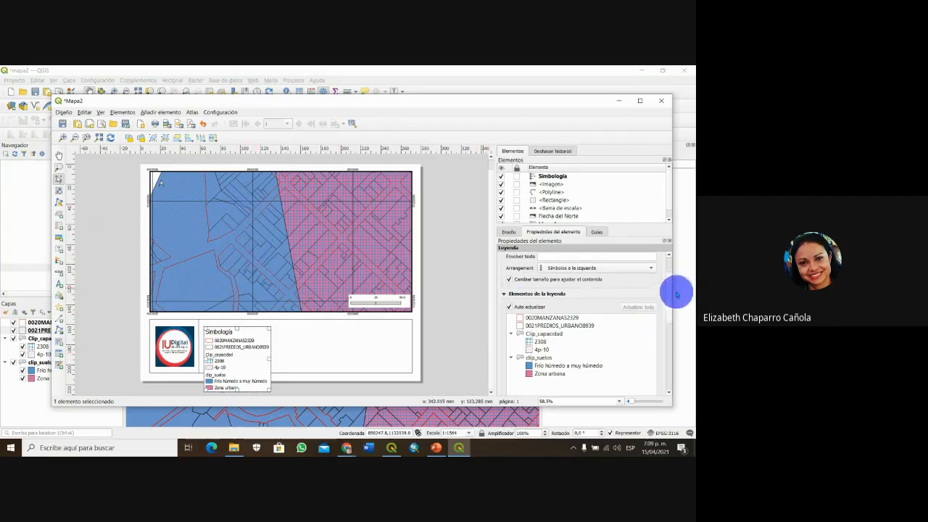
pyautogui.moveTo(672, 294); pyautogui.dragTo(671, 288)
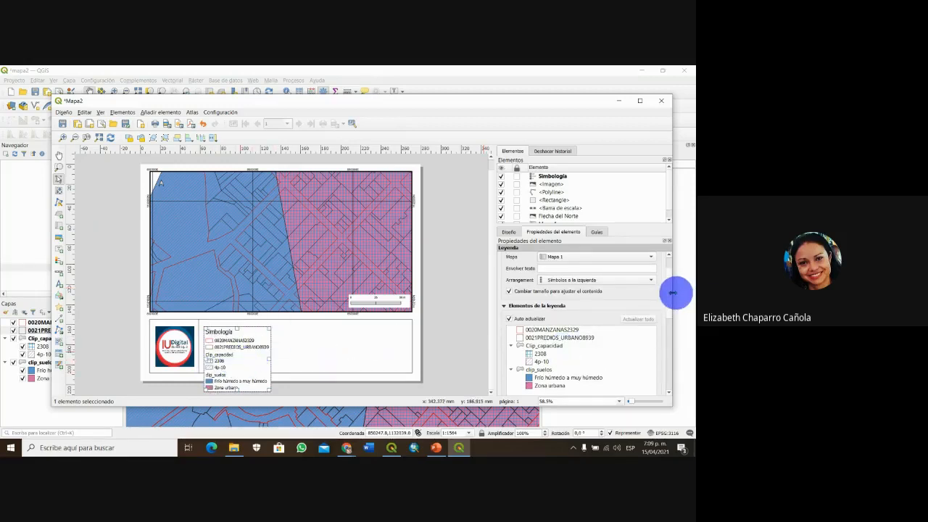
pyautogui.moveTo(674, 292); pyautogui.dragTo(670, 300)
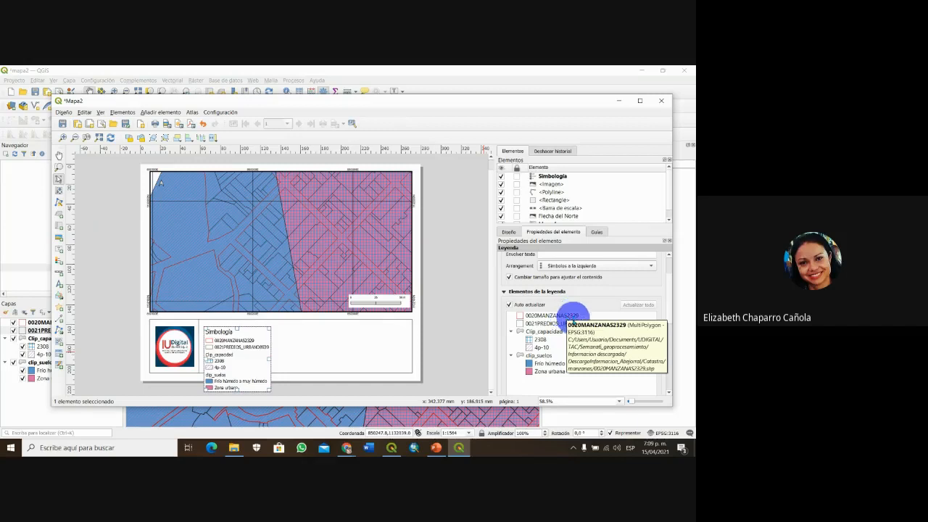
pyautogui.scroll(3, 665, 288)
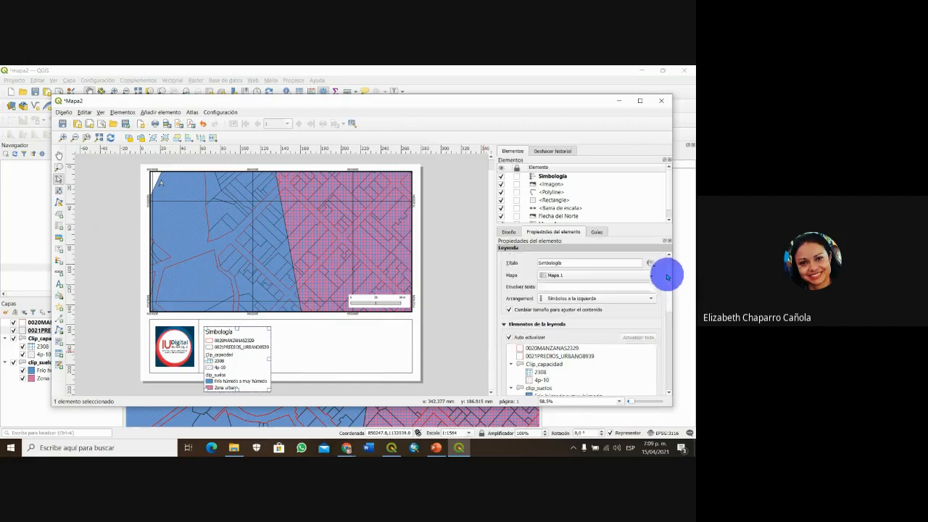
pyautogui.moveTo(580, 267); pyautogui.dragTo(511, 268)
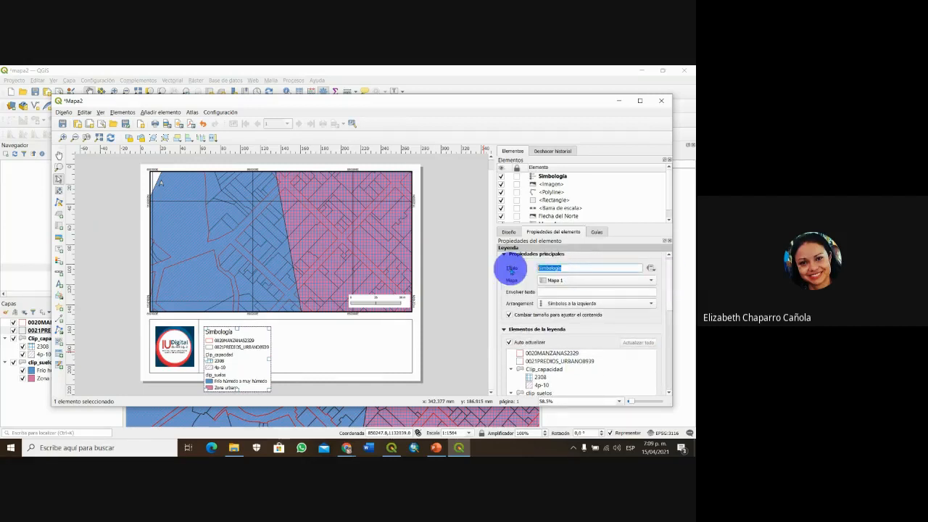
pyautogui.write('SIMBOLOGIA')
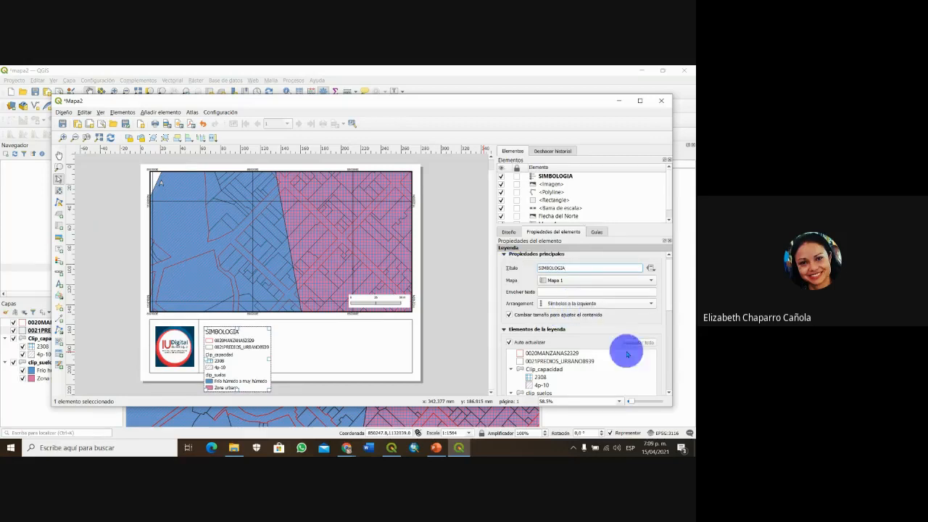
# - Turn off automatic updating of the legend items so that they can be edited individually
pyautogui.scroll(-3, 664, 300)
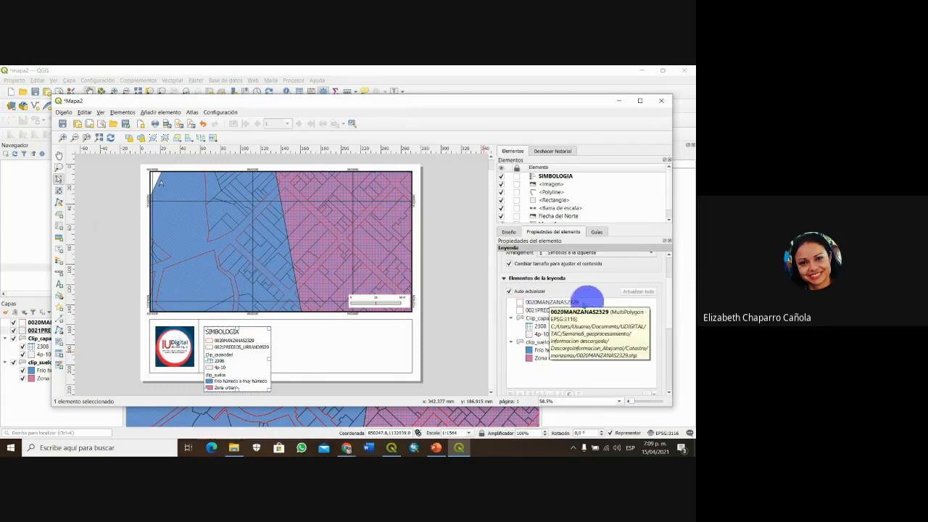
pyautogui.click(555, 303)
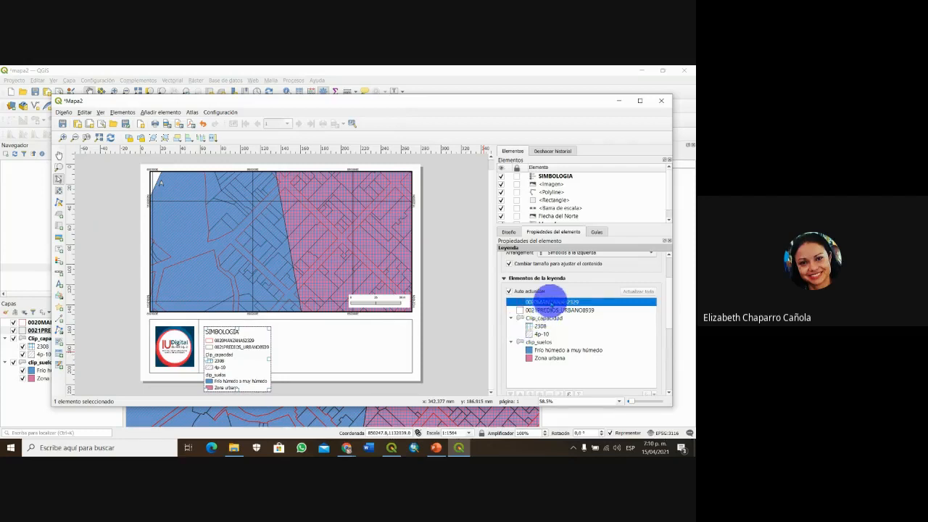
pyautogui.click(509, 292)
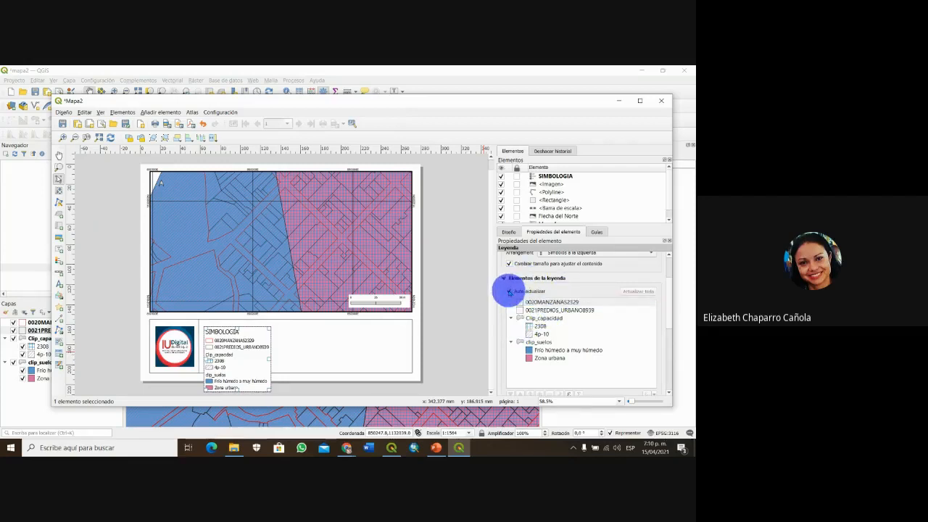
pyautogui.click(509, 292)
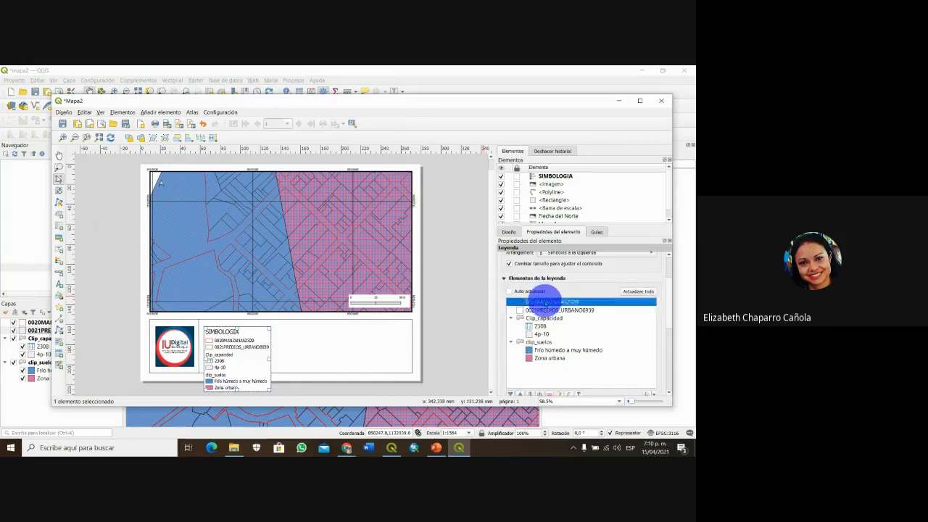
# - Rename the 0020MANZANAS2329 legend item as Manzanas and return to the legend's properties
pyautogui.doubleClick(545, 303)
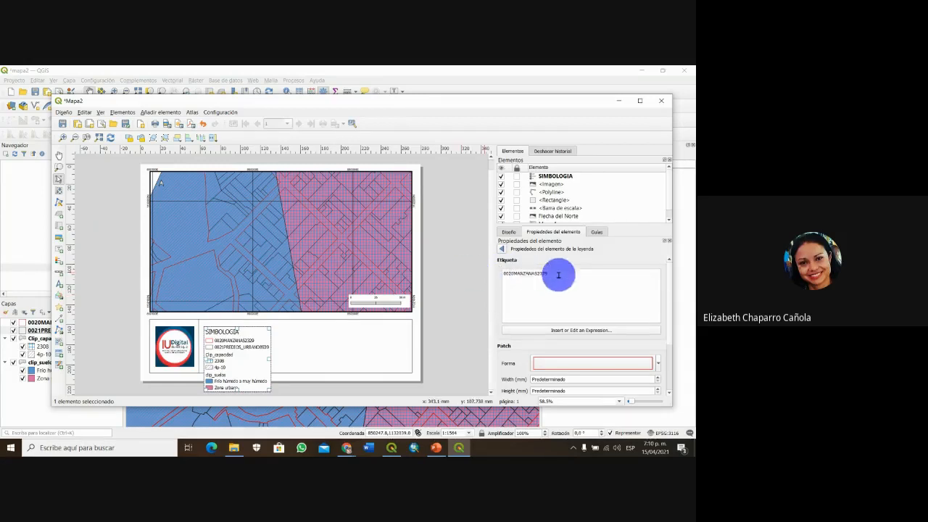
pyautogui.moveTo(558, 274); pyautogui.dragTo(465, 274)
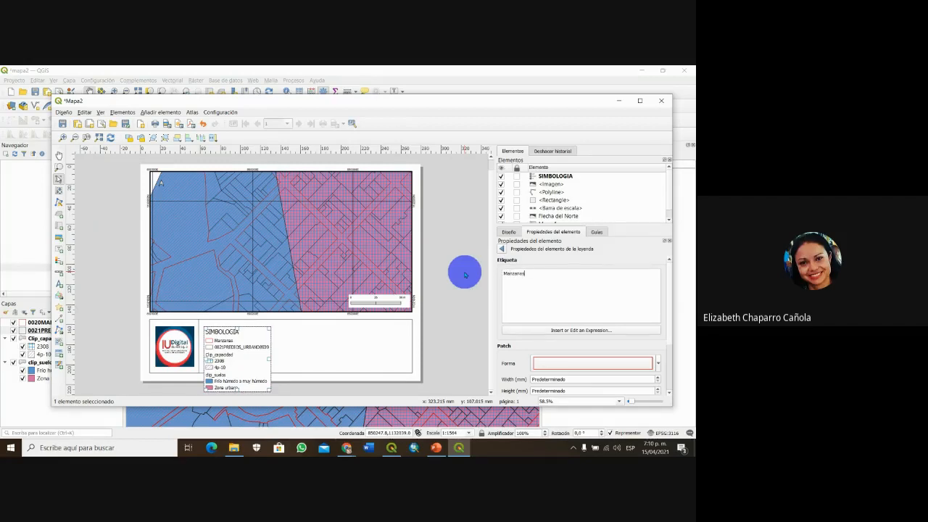
pyautogui.click(501, 248)
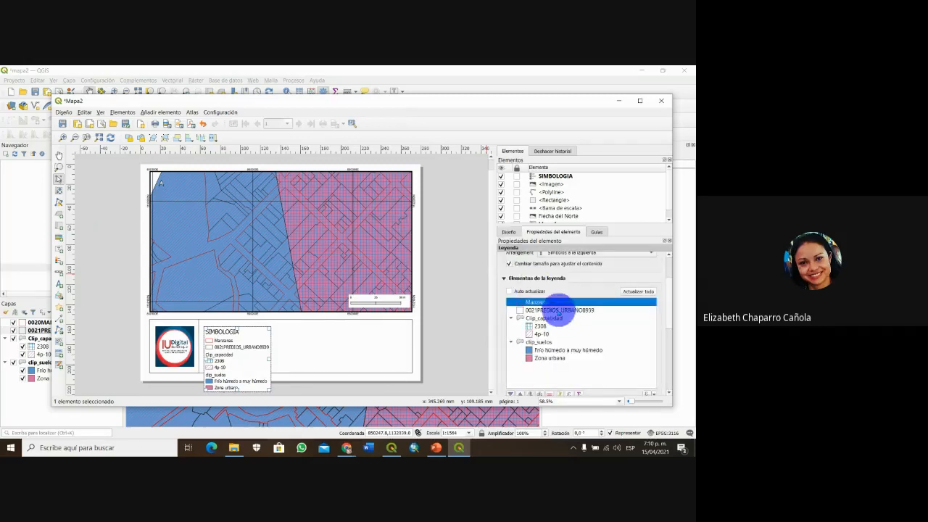
# - Rename the 0021PREDIOS_URBANO8939 legend item as Predios Urbanos and return to the legend's properties
pyautogui.doubleClick(545, 311)
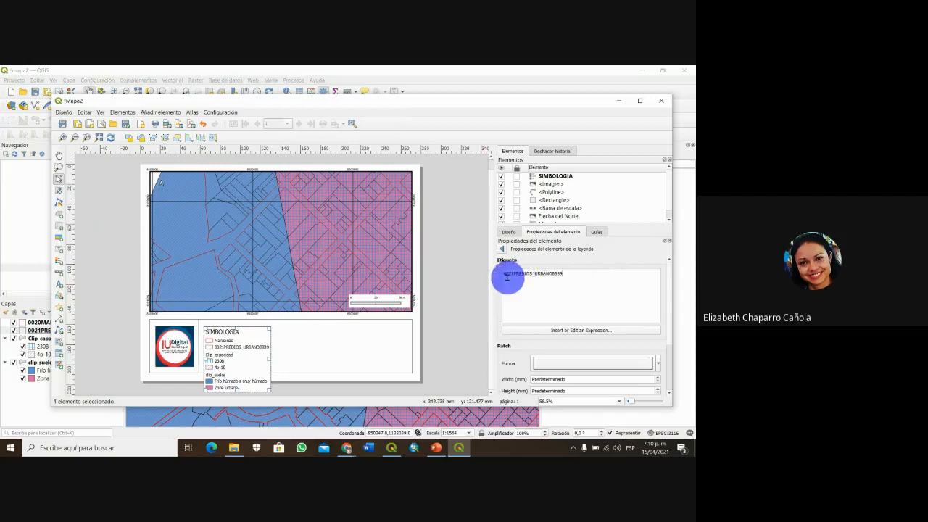
pyautogui.moveTo(570, 281); pyautogui.dragTo(453, 282)
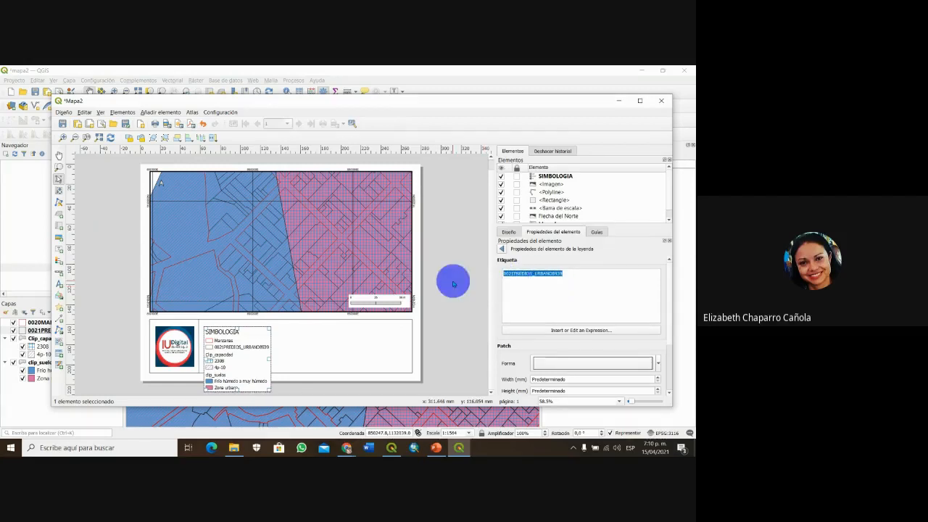
pyautogui.write('Predios Urbanos')
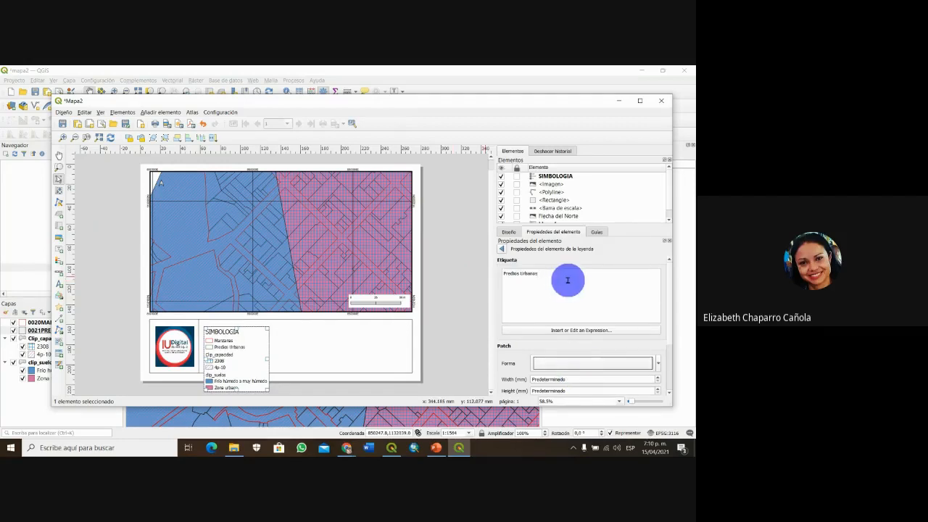
pyautogui.moveTo(670, 290); pyautogui.dragTo(667, 261)
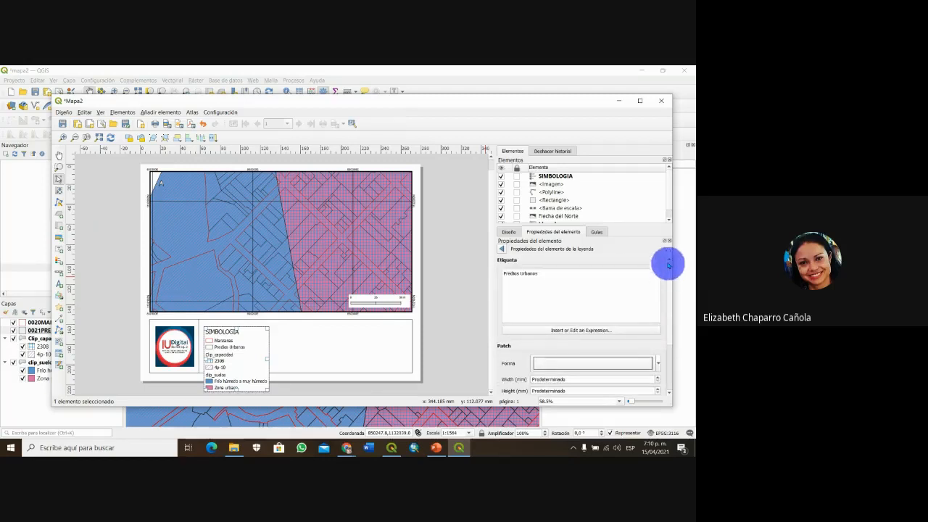
pyautogui.click(501, 249)
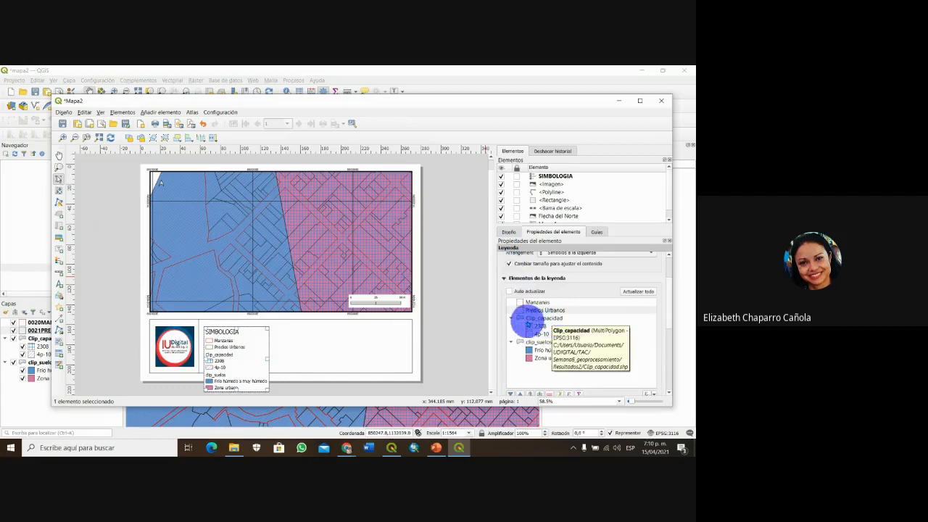
# - Rename the Clip_capacidad legend group as Capacidad and return to the legend's properties
pyautogui.click(537, 317)
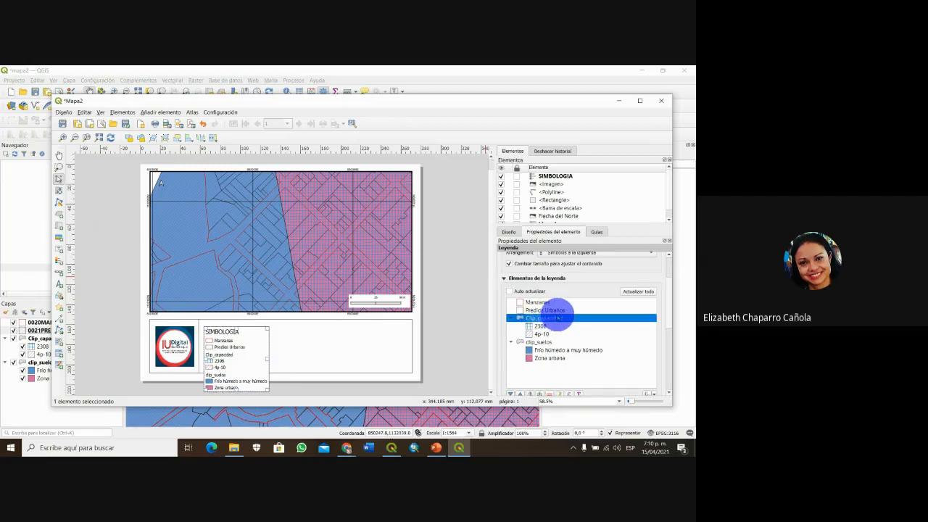
pyautogui.doubleClick(552, 318)
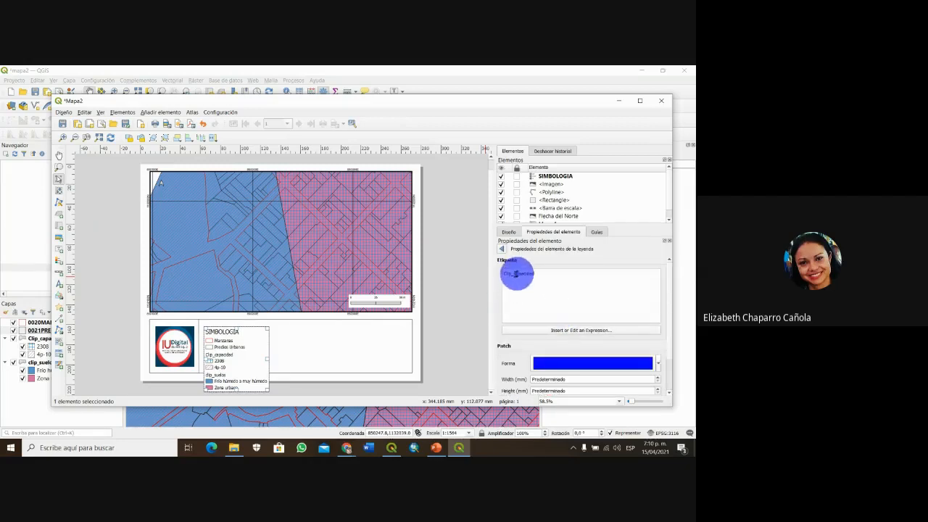
pyautogui.moveTo(517, 273); pyautogui.dragTo(504, 275)
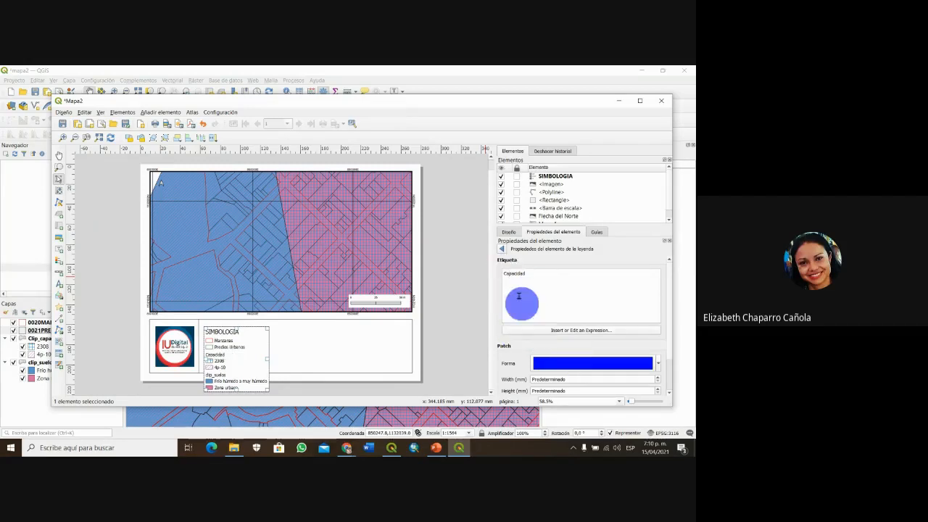
pyautogui.click(501, 248)
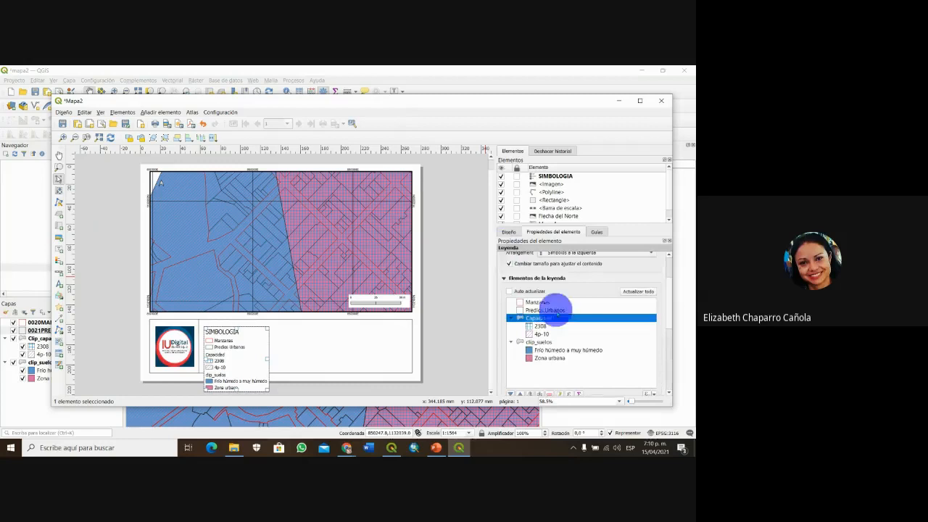
# - Rename the clip_suelos legend group as Suelos and return to the legend's properties
pyautogui.doubleClick(543, 342)
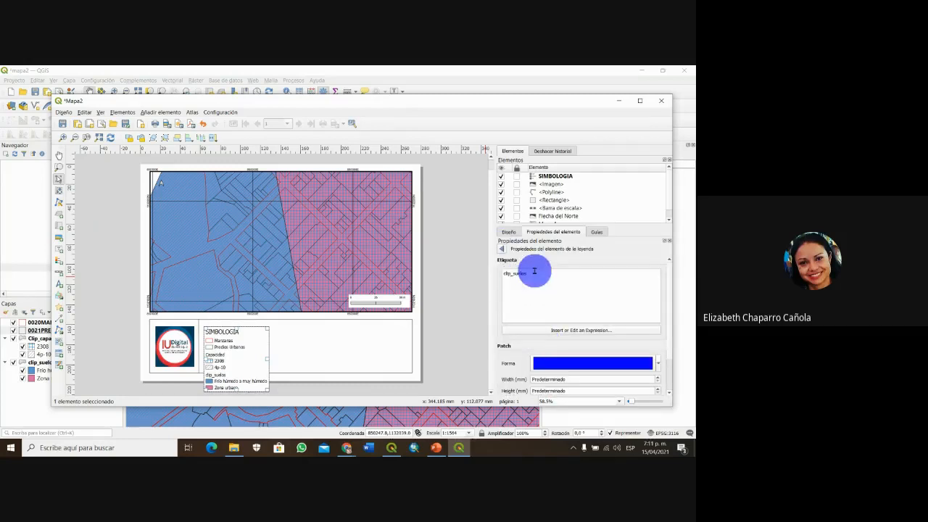
pyautogui.moveTo(534, 269); pyautogui.dragTo(498, 277)
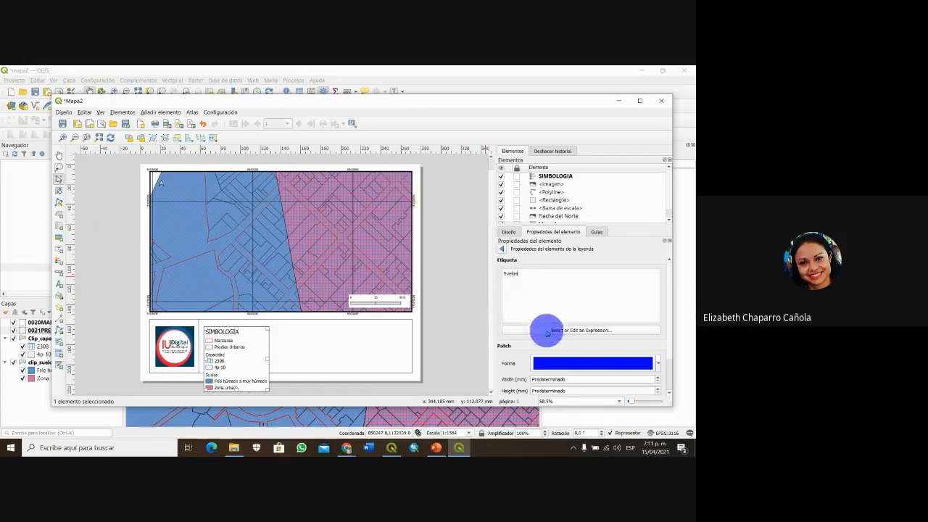
pyautogui.click(514, 252)
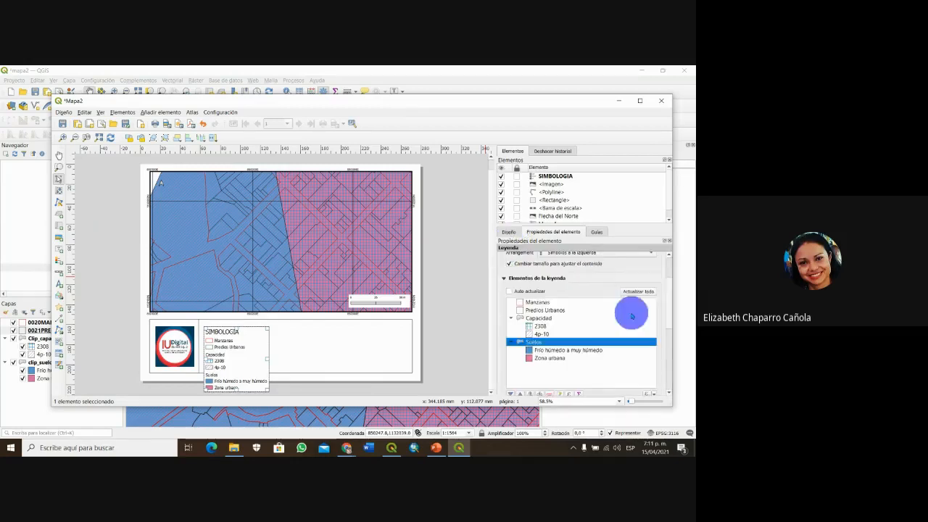
# - Try the legend in three columns and settle on 2 columns so that it fits the information box
pyautogui.moveTo(669, 288); pyautogui.dragTo(672, 341)
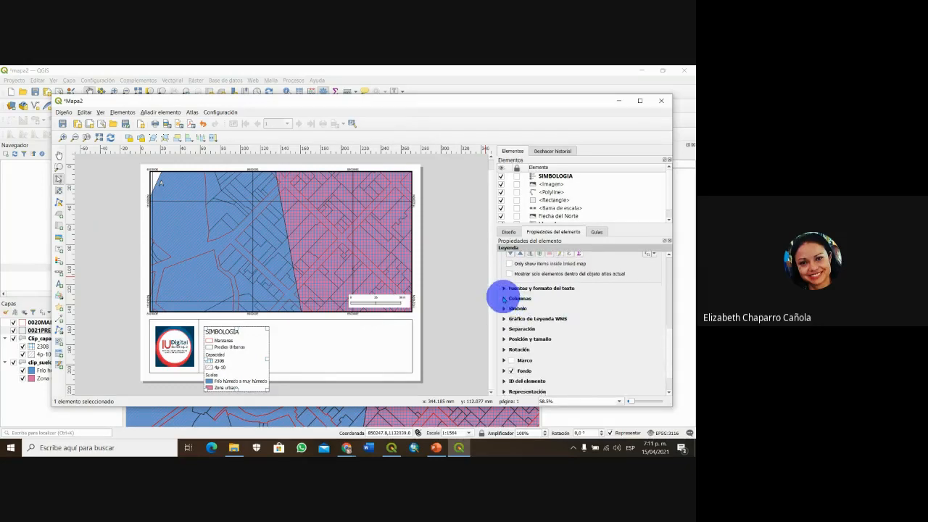
pyautogui.click(503, 298)
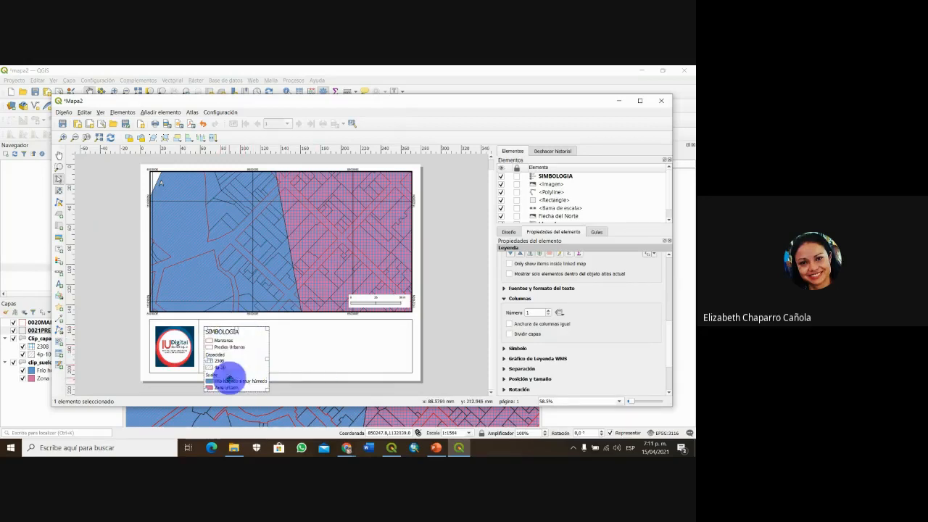
pyautogui.click(549, 310)
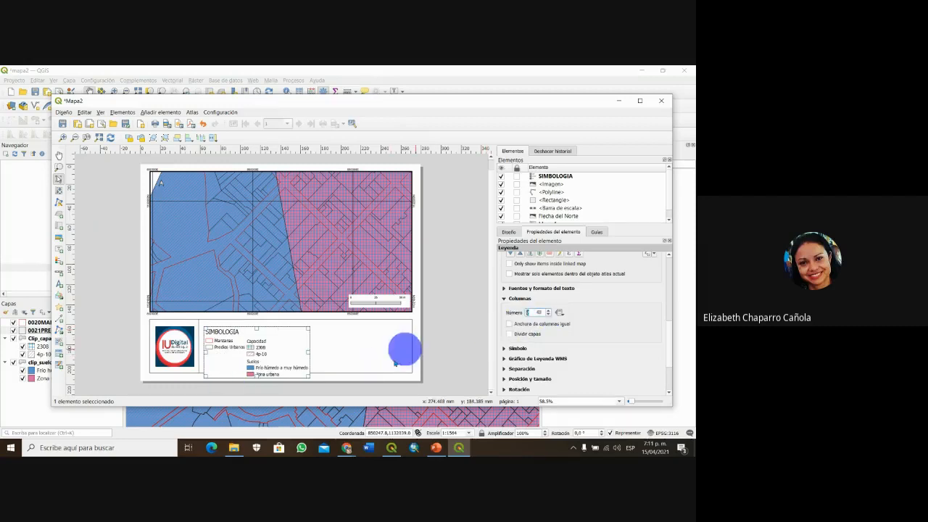
pyautogui.click(549, 311)
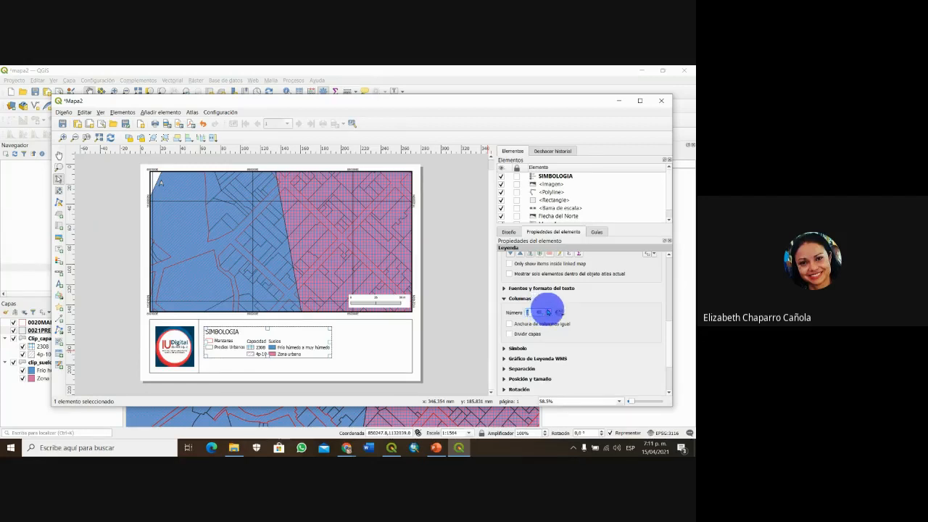
pyautogui.click(549, 311)
pyautogui.click(549, 314)
pyautogui.click(549, 315)
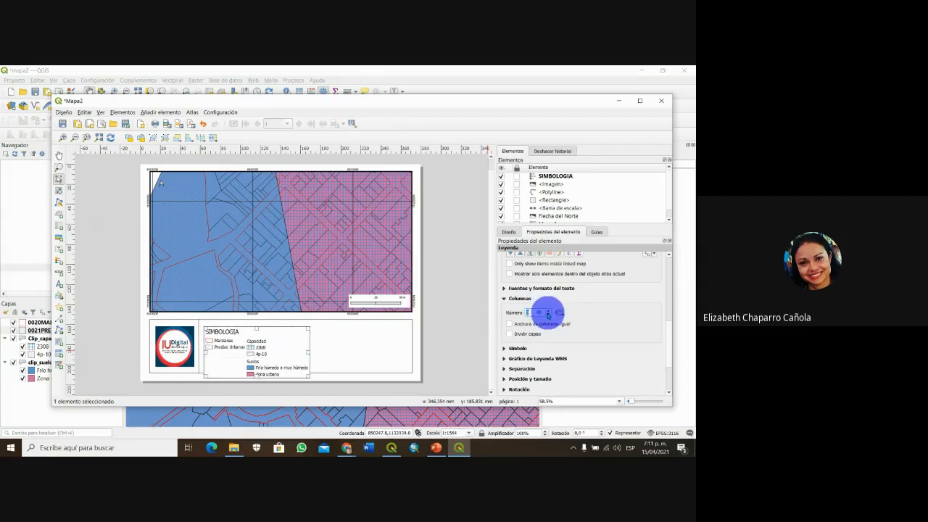
# - Move the Capacidad group up in the legend items so that it sits above Predios Urbanos
pyautogui.scroll(1, 580, 301)
pyautogui.scroll(2, 599, 326)
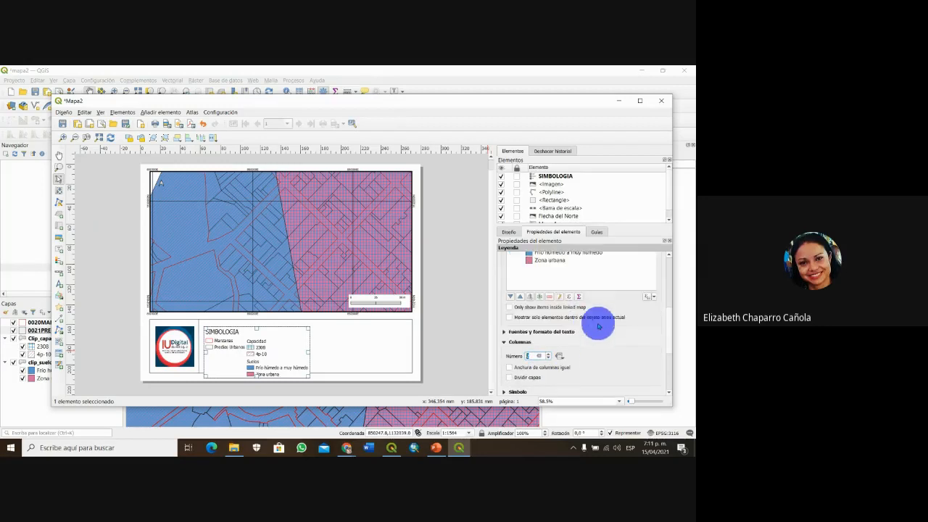
pyautogui.scroll(2, 599, 326)
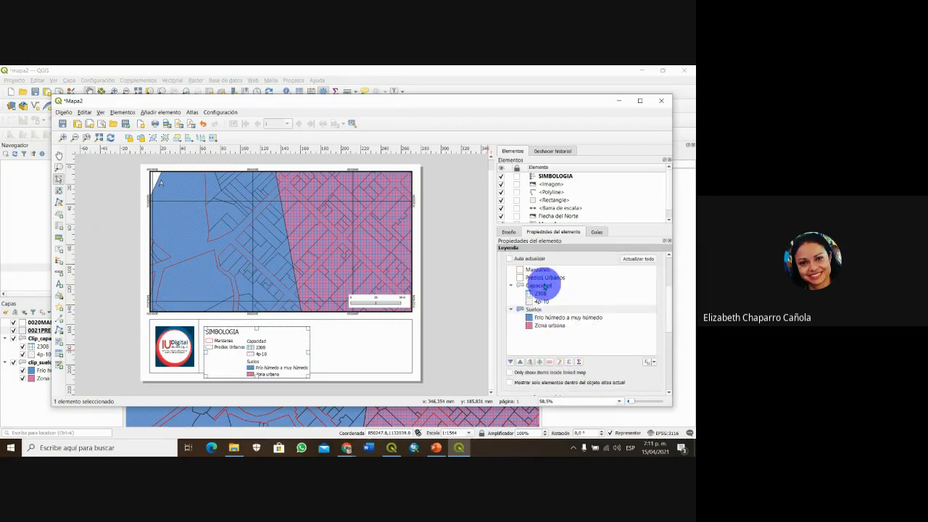
pyautogui.click(543, 287)
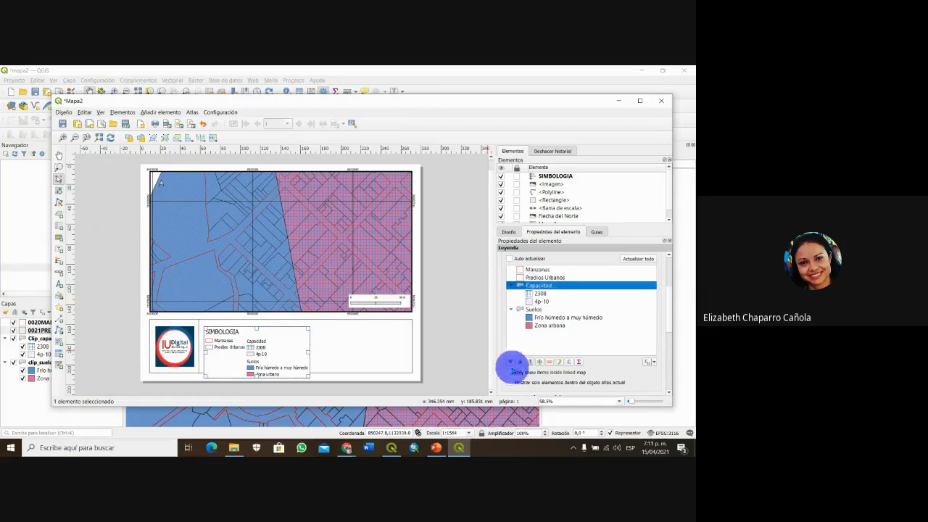
pyautogui.click(519, 362)
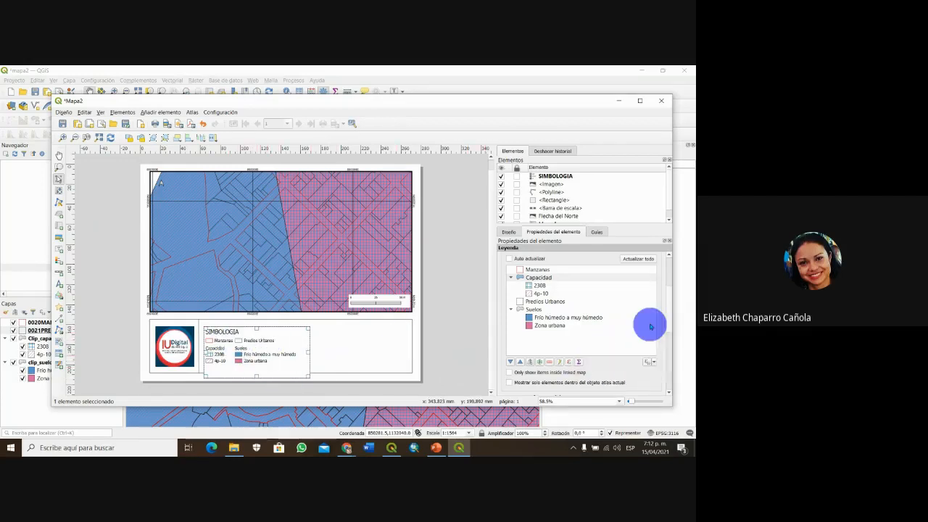
# - Change the font of the legend's title to Arial, using the recently used fonts
pyautogui.moveTo(668, 310); pyautogui.dragTo(663, 335)
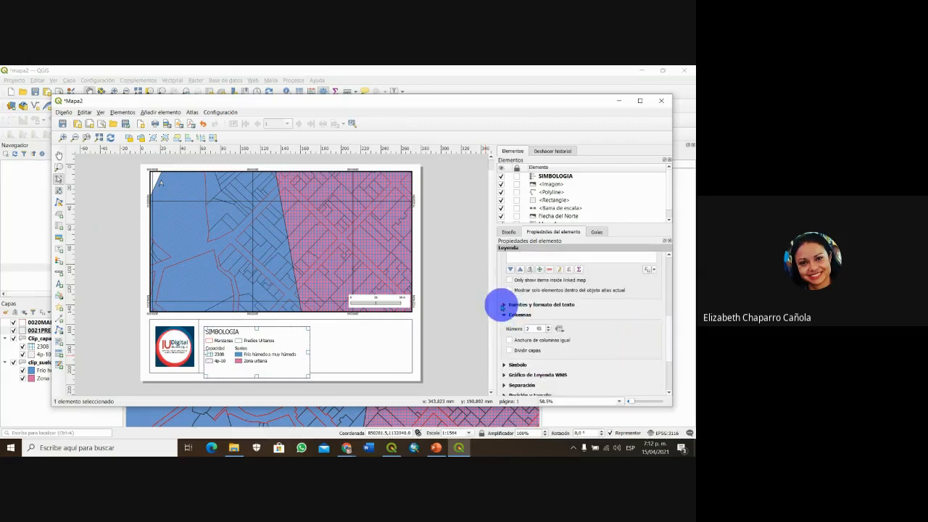
pyautogui.click(503, 305)
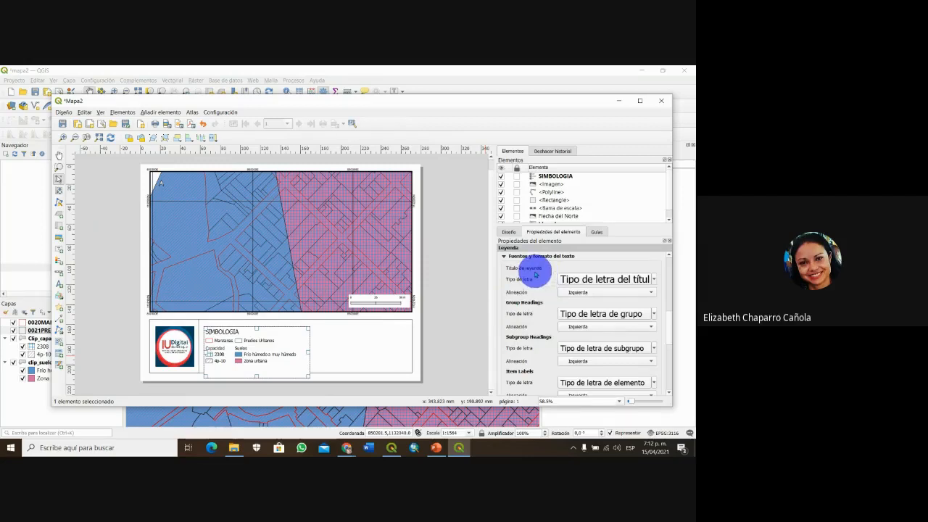
pyautogui.click(654, 279)
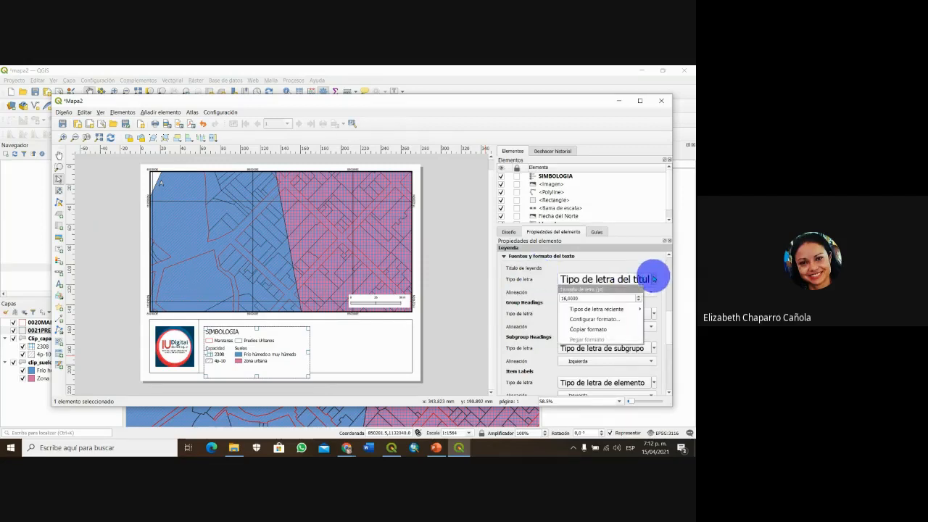
pyautogui.doubleClick(605, 299)
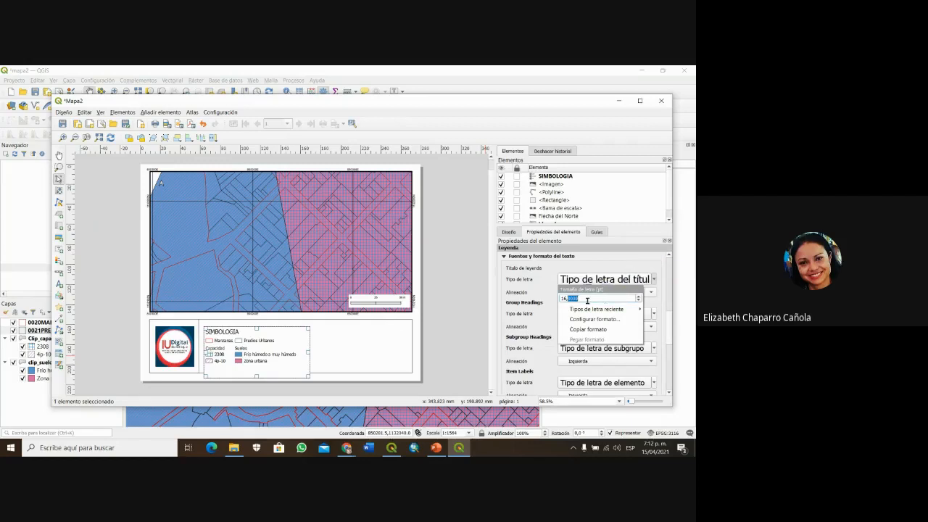
pyautogui.moveTo(587, 300); pyautogui.dragTo(549, 300)
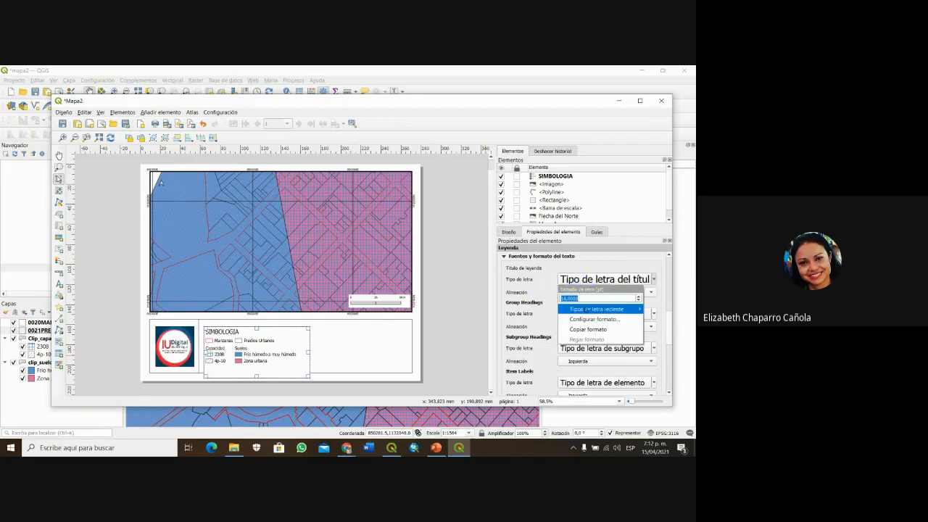
pyautogui.moveTo(594, 309)
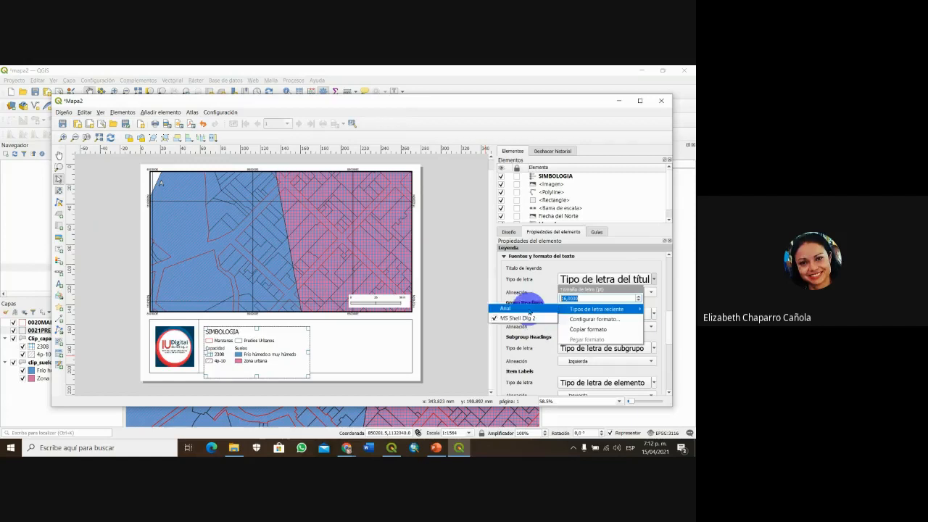
pyautogui.click(540, 318)
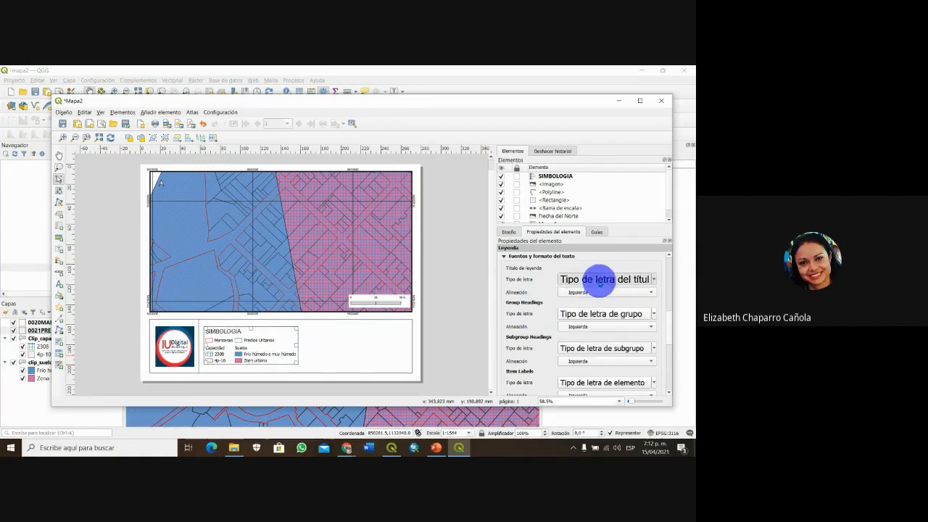
# - Set the font size of the legend's title to 10 and accept the text format
pyautogui.click(602, 279)
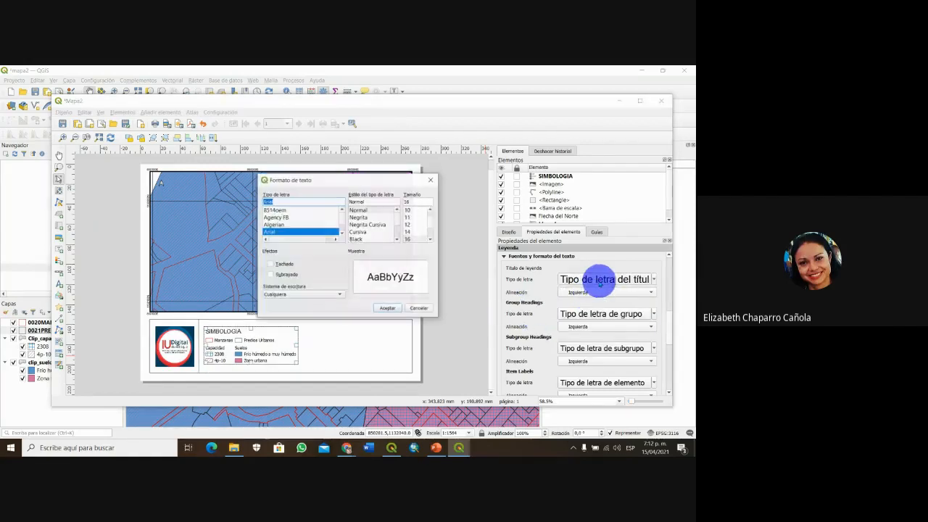
pyautogui.click(408, 211)
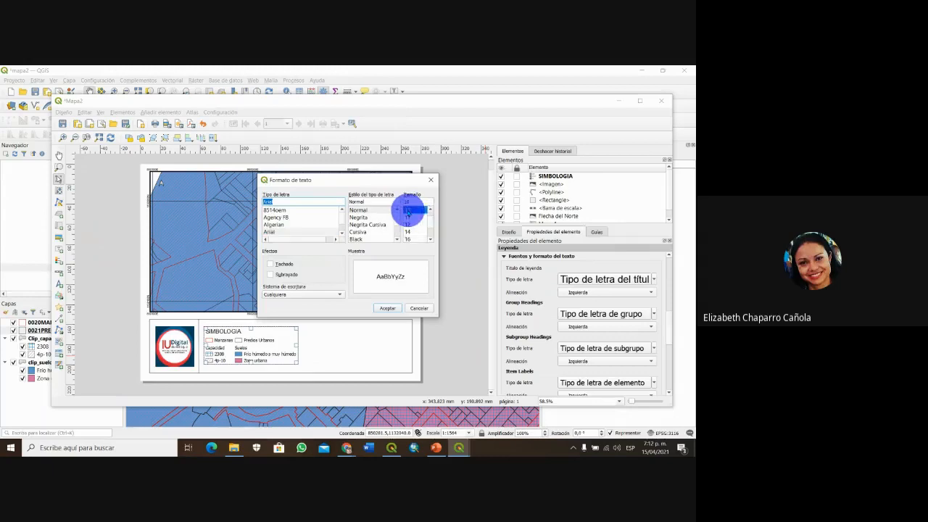
pyautogui.click(392, 308)
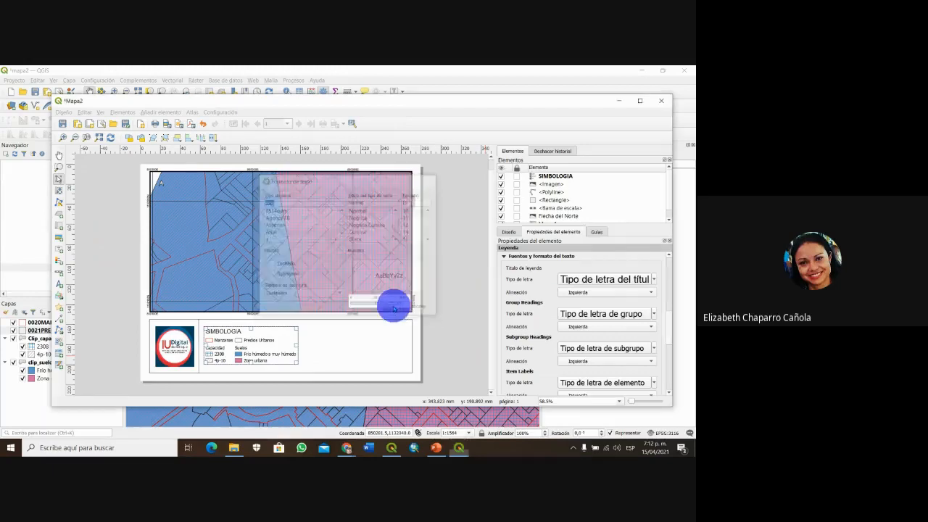
# - Set the font of the legend's group headings to Arial, size 9, and accept the text format
pyautogui.click(643, 314)
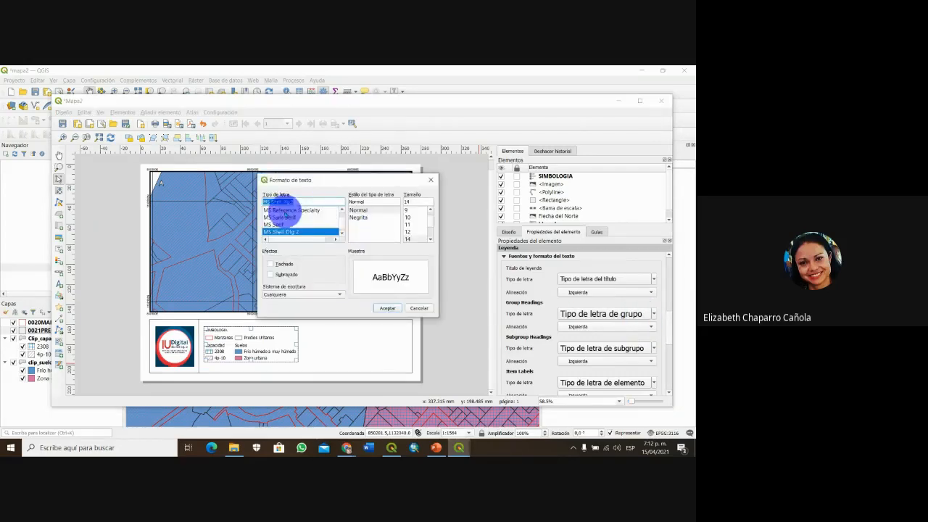
pyautogui.scroll(1, 284, 219)
pyautogui.write('ar')
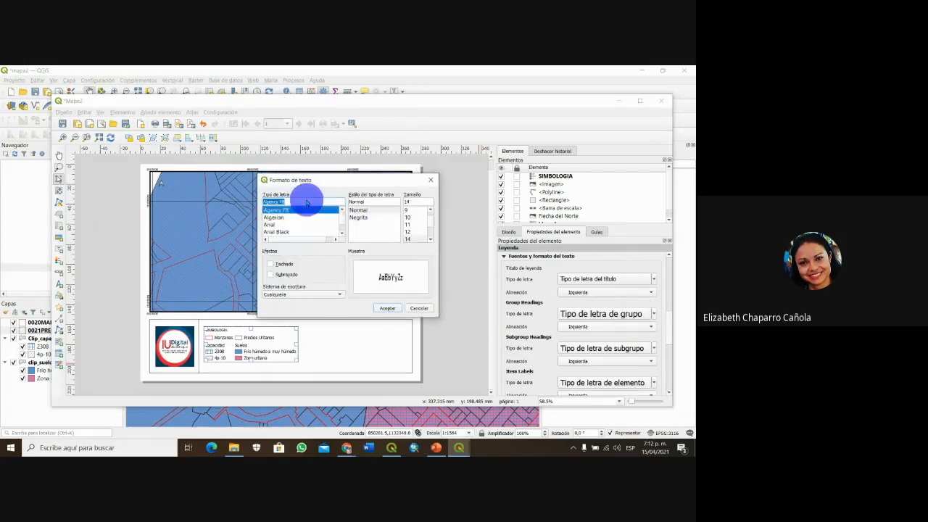
pyautogui.write('lawadee')
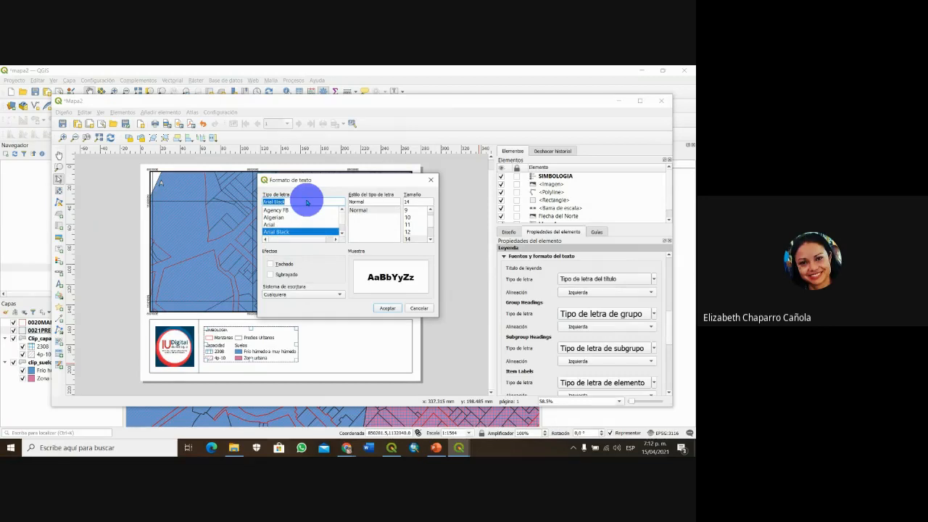
pyautogui.moveTo(300, 205); pyautogui.dragTo(268, 201)
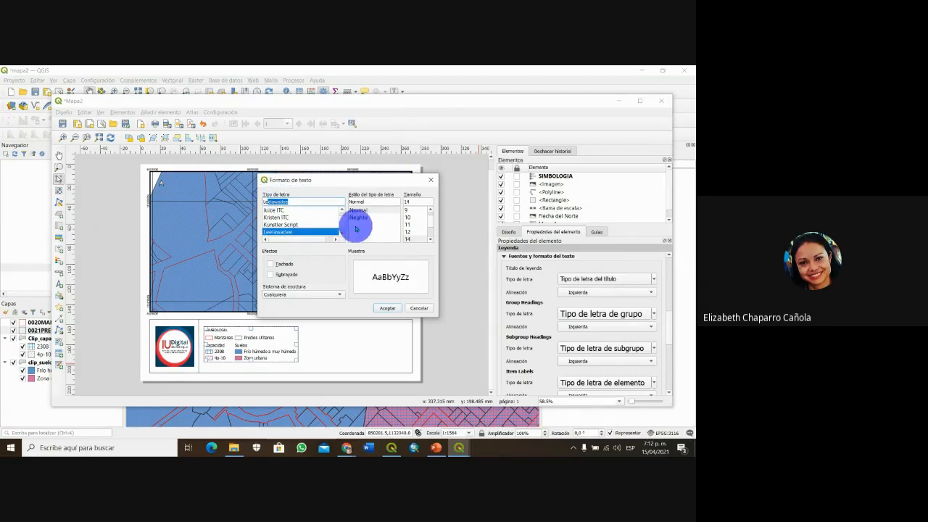
pyautogui.moveTo(291, 203); pyautogui.dragTo(261, 200)
pyautogui.write('a')
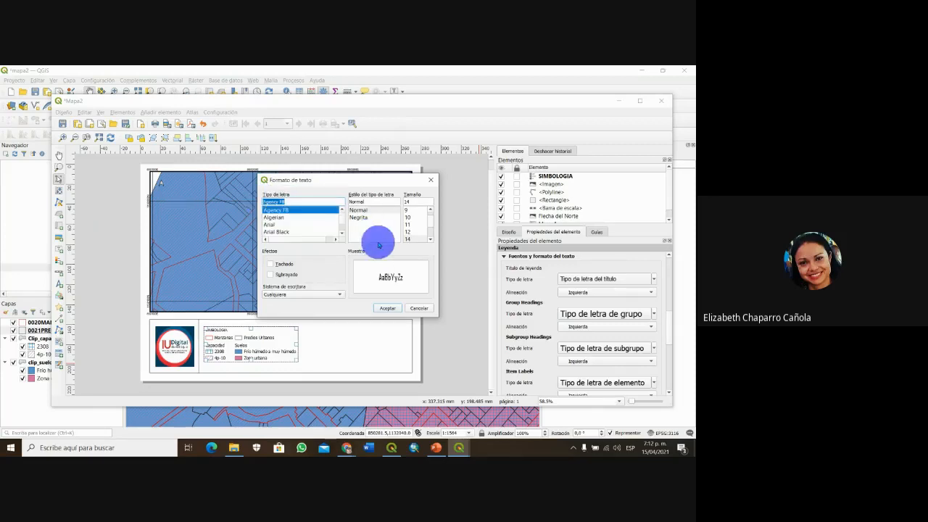
pyautogui.write('r')
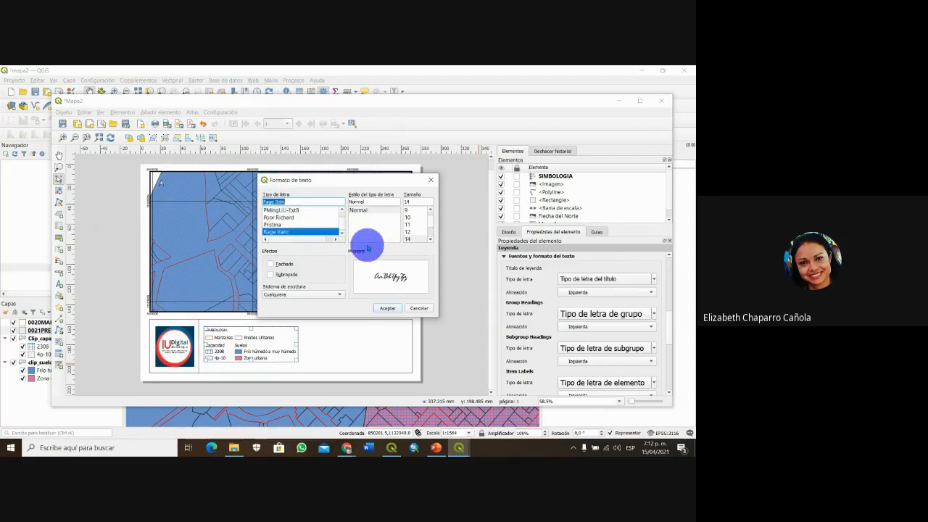
pyautogui.write('a')
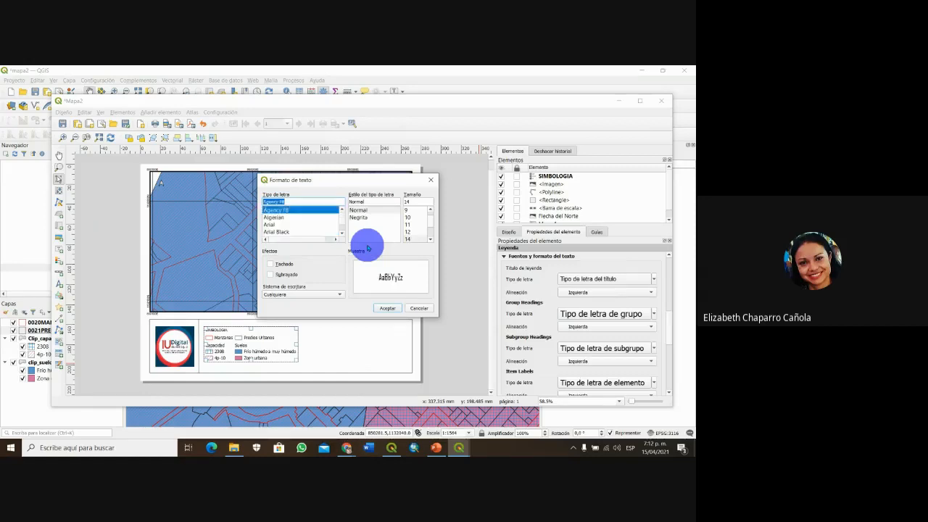
pyautogui.click(269, 225)
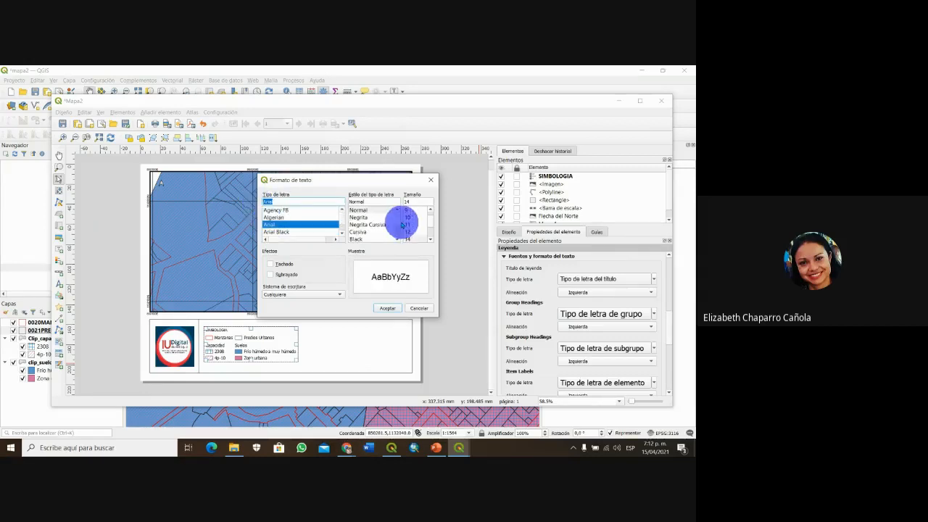
pyautogui.click(408, 210)
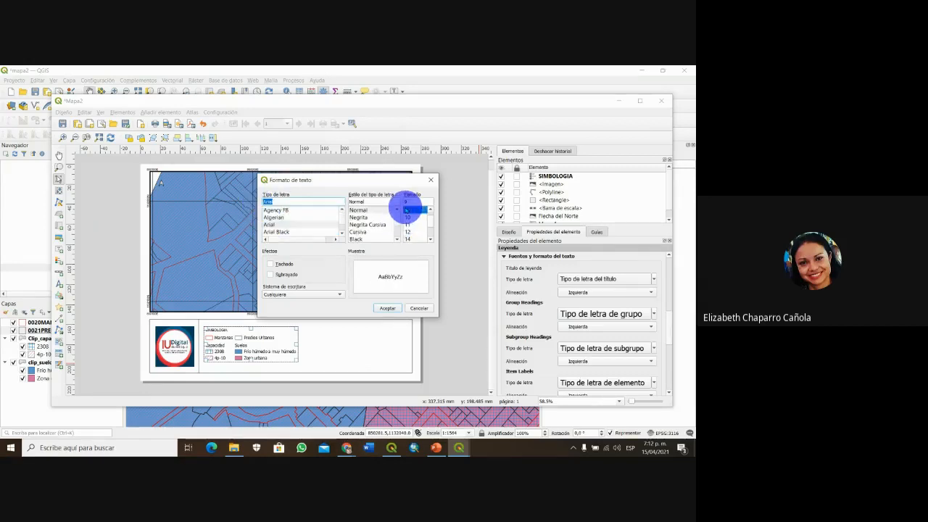
pyautogui.click(391, 309)
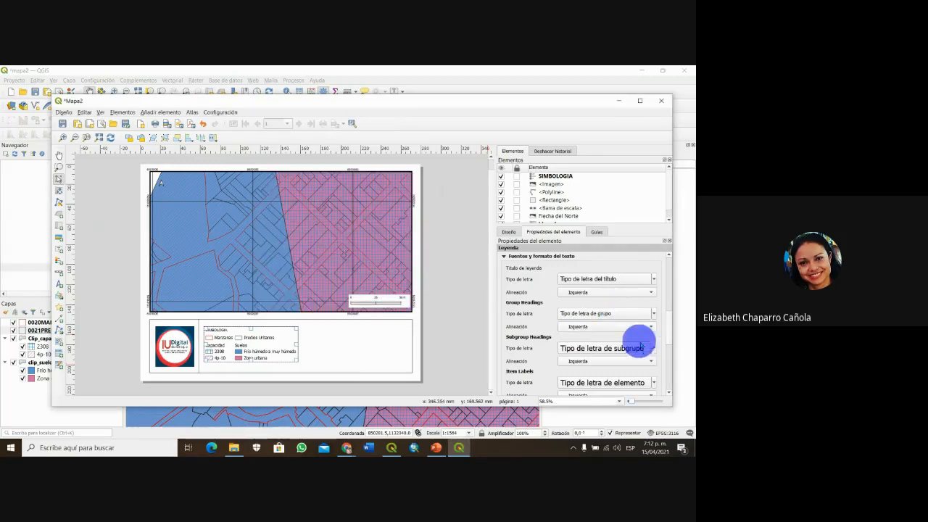
# - Set the font of the legend's subgroup headings to Arial, size 9, and accept the text format
pyautogui.scroll(-2, 666, 327)
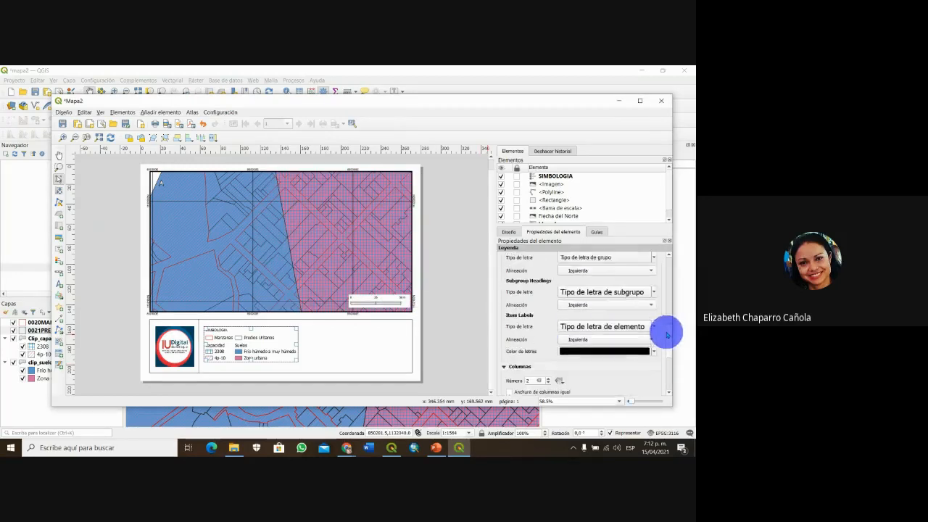
pyautogui.click(639, 299)
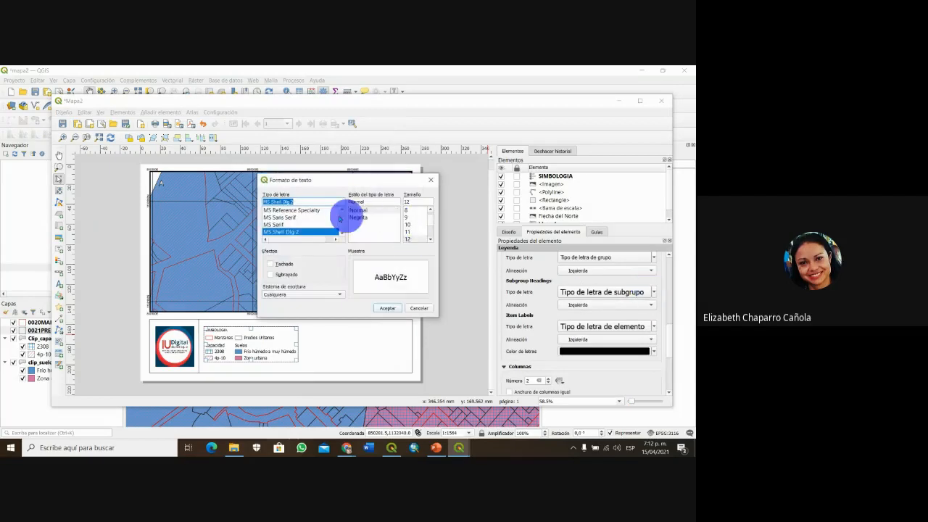
pyautogui.press('a')
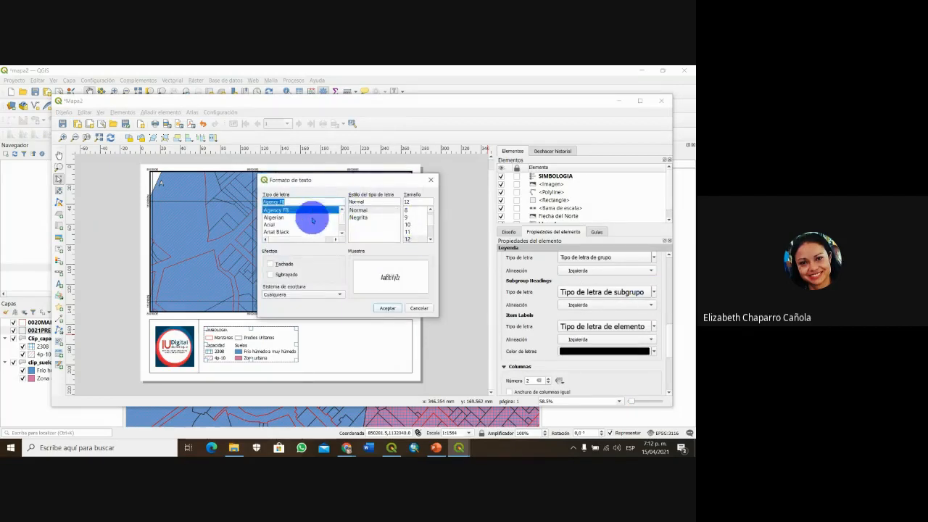
pyautogui.click(272, 226)
pyautogui.click(409, 217)
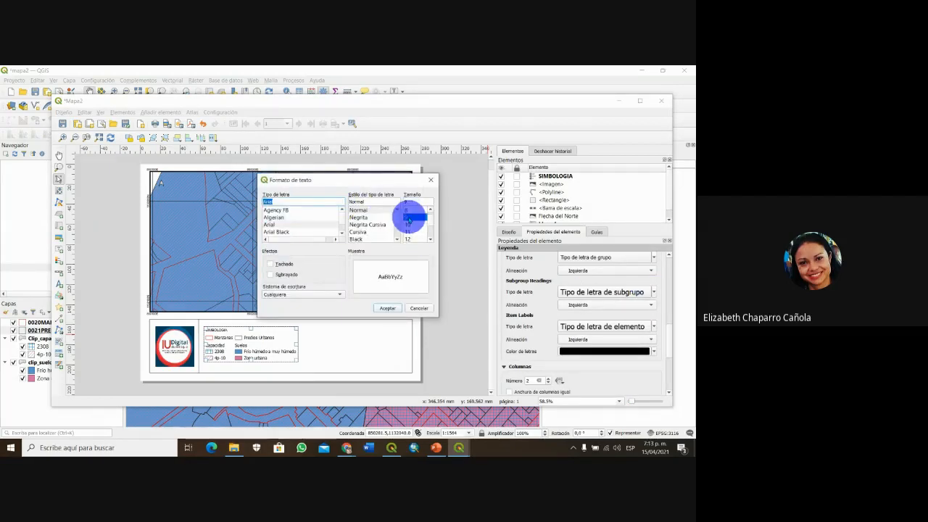
pyautogui.click(389, 309)
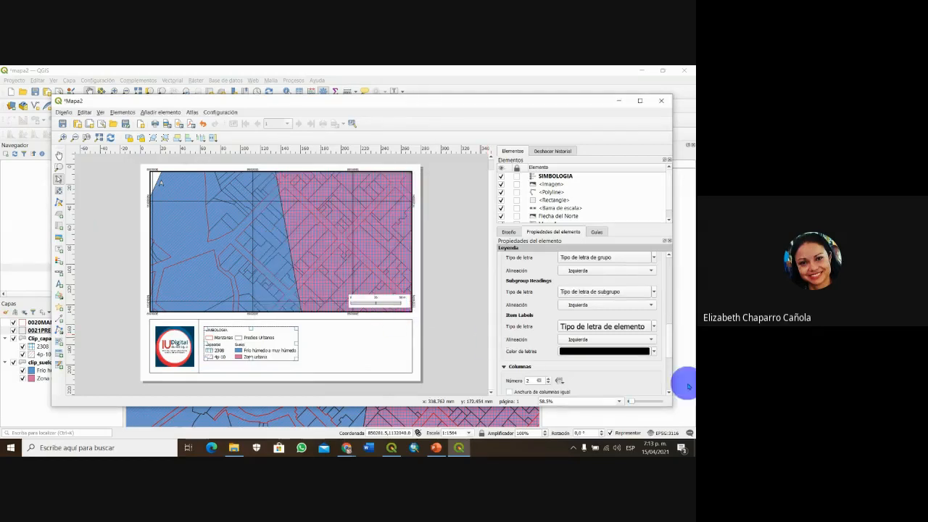
# - Set the font of the legend's item labels to Arial, size 9, and accept the text format
pyautogui.click(653, 327)
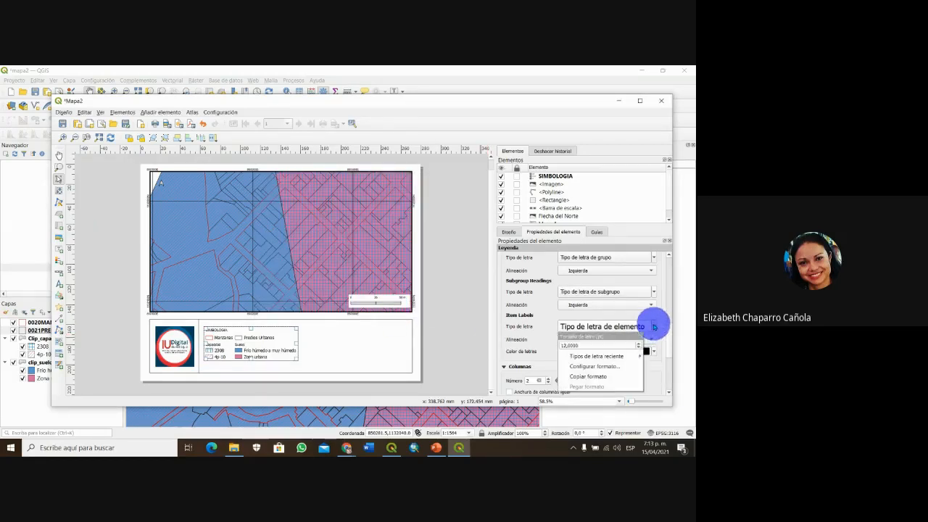
pyautogui.click(598, 345)
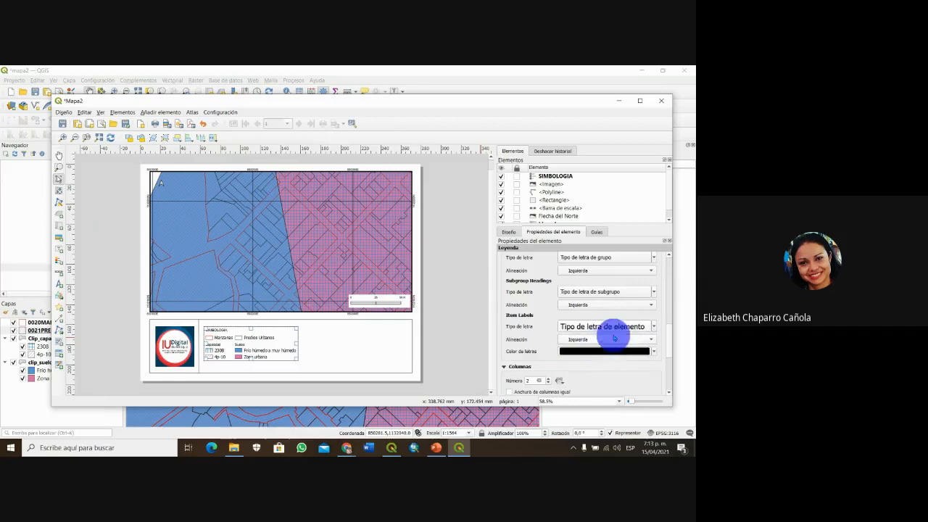
pyautogui.click(642, 327)
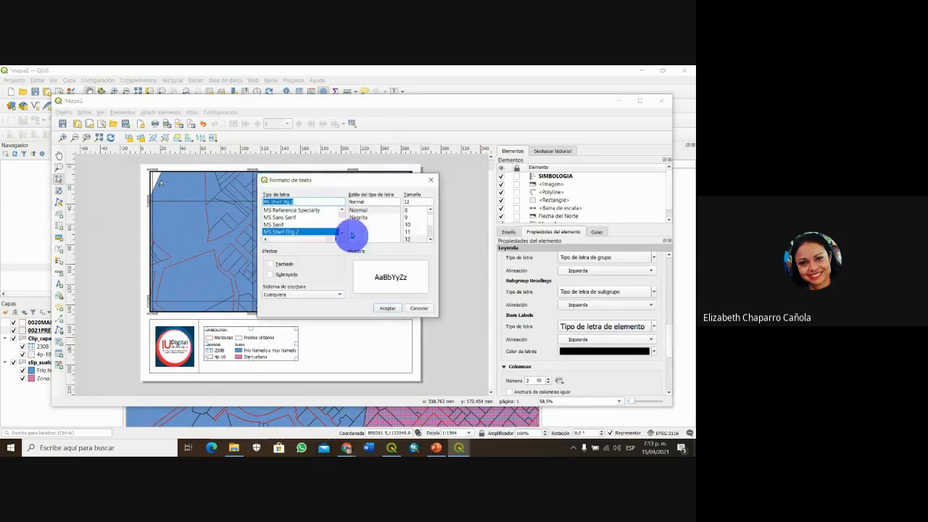
pyautogui.press('a')
pyautogui.click(288, 224)
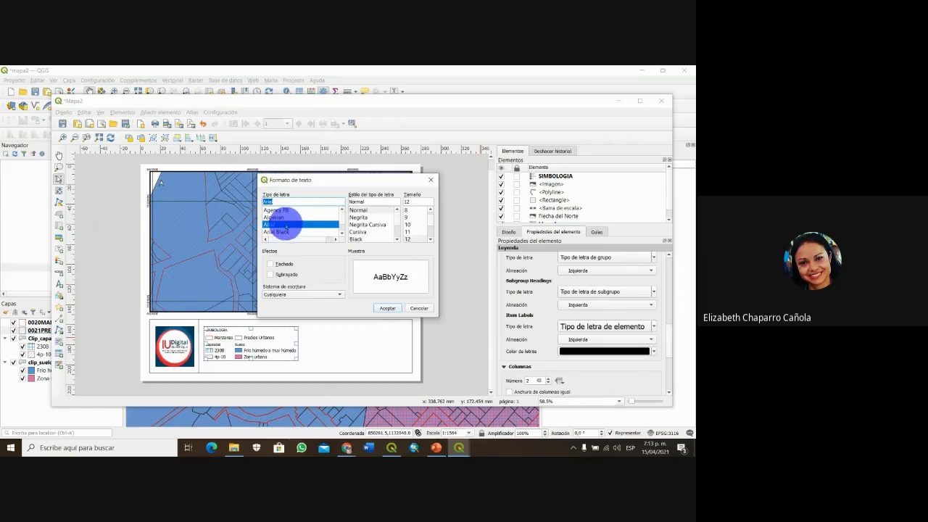
pyautogui.click(408, 216)
pyautogui.click(387, 308)
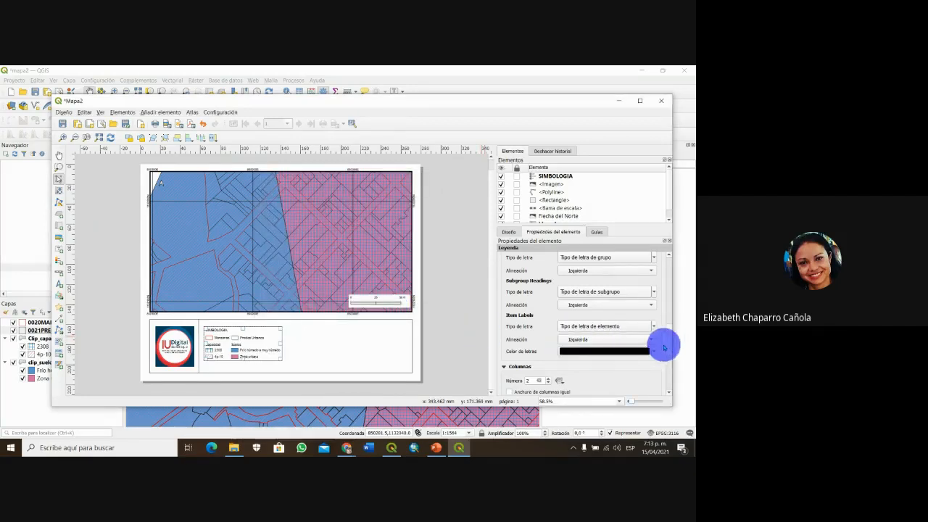
# - Try equal column widths for the legend and switch the option off again
pyautogui.moveTo(668, 340)
pyautogui.mouseDown()
pyautogui.moveTo(667, 368)
pyautogui.moveTo(661, 325)
pyautogui.mouseUp()
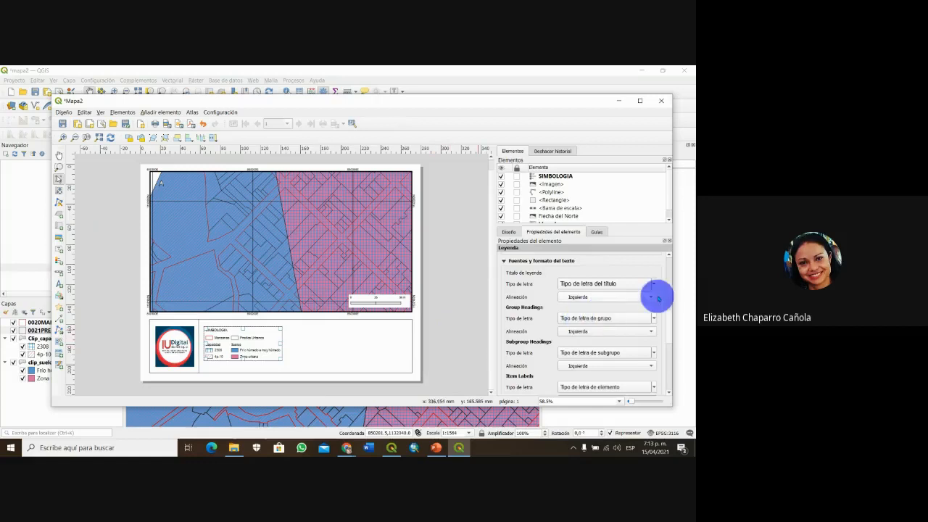
pyautogui.moveTo(667, 318); pyautogui.dragTo(665, 332)
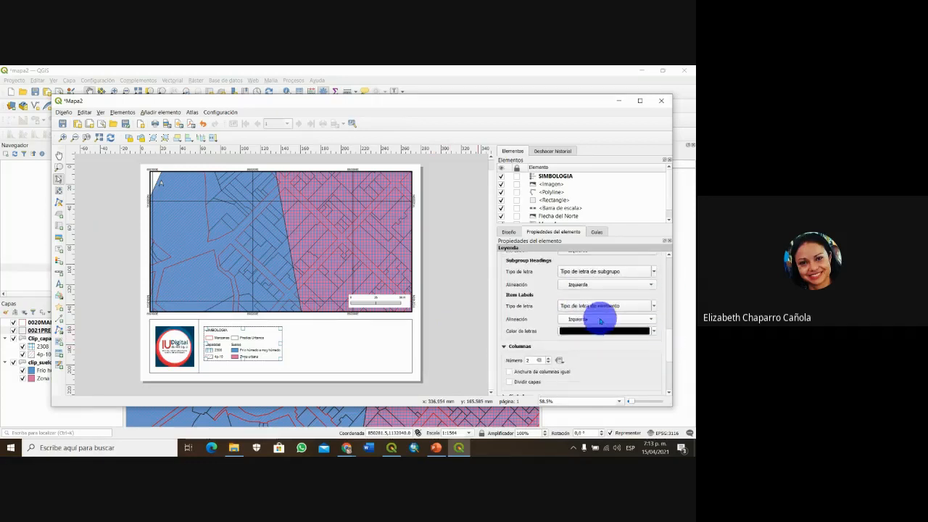
pyautogui.click(669, 393)
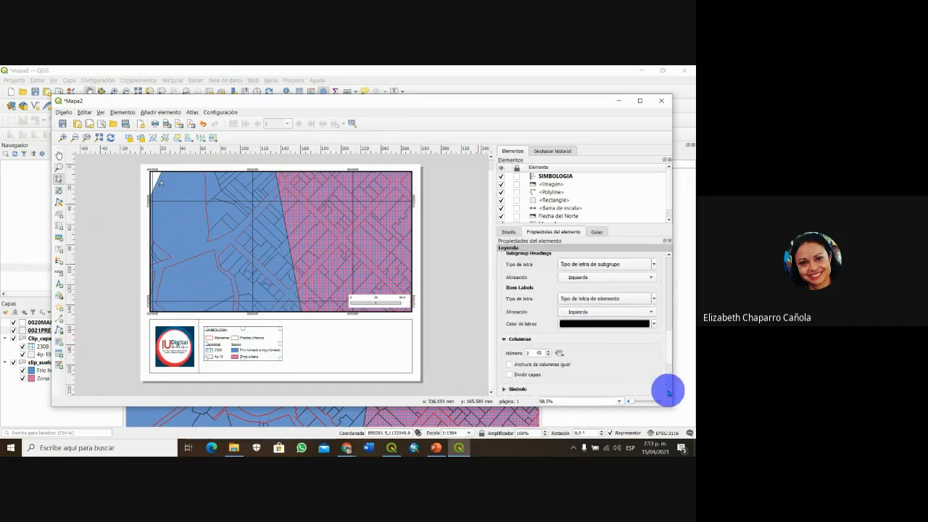
pyautogui.click(669, 393)
pyautogui.click(669, 393)
pyautogui.click(669, 393)
pyautogui.click(669, 393)
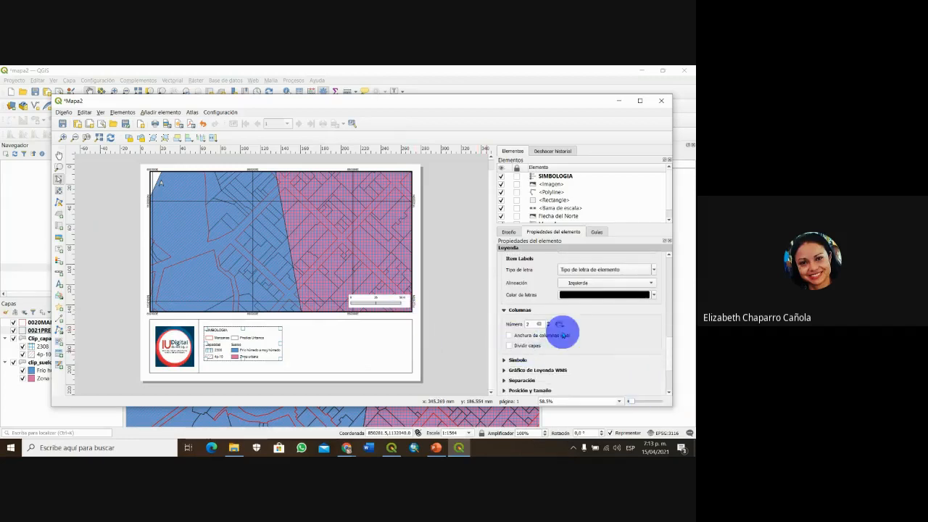
pyautogui.click(510, 335)
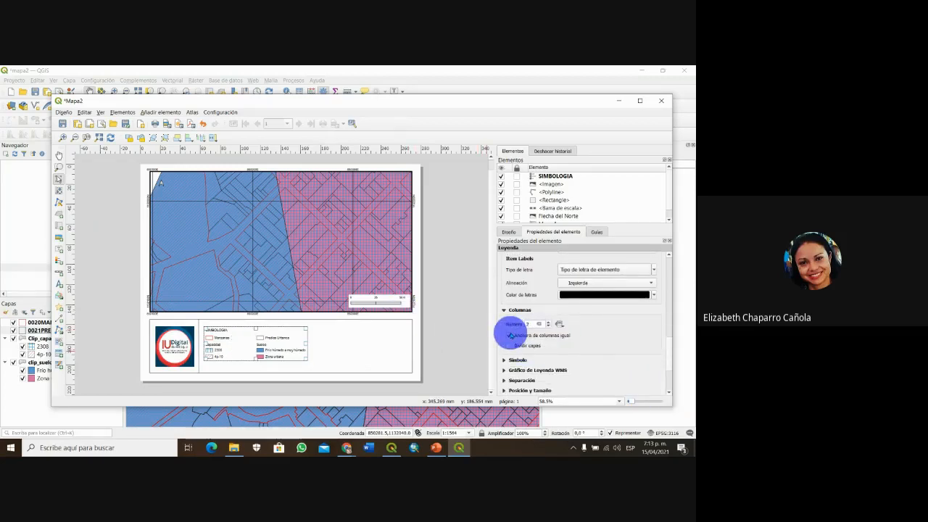
pyautogui.click(510, 335)
pyautogui.click(511, 335)
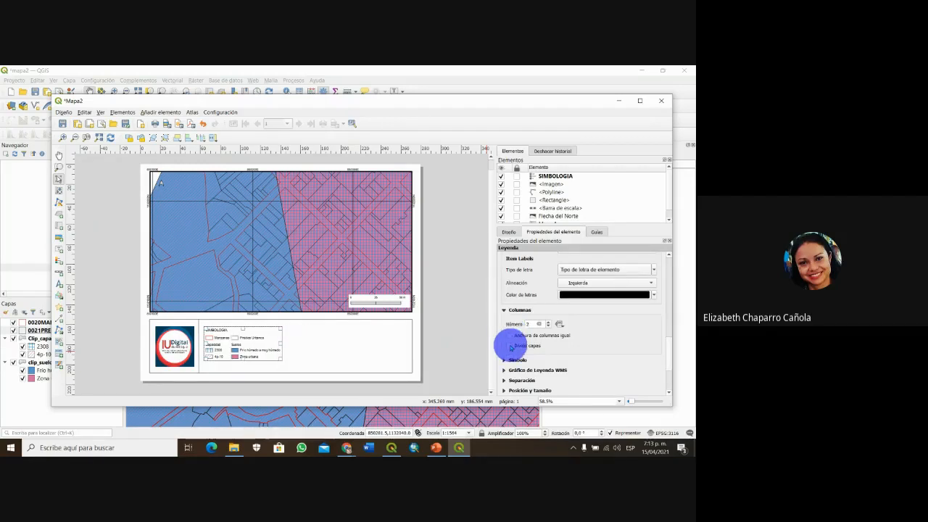
# - Try splitting layers across the legend's columns, recheck equal column widths, and leave both options off
pyautogui.click(511, 346)
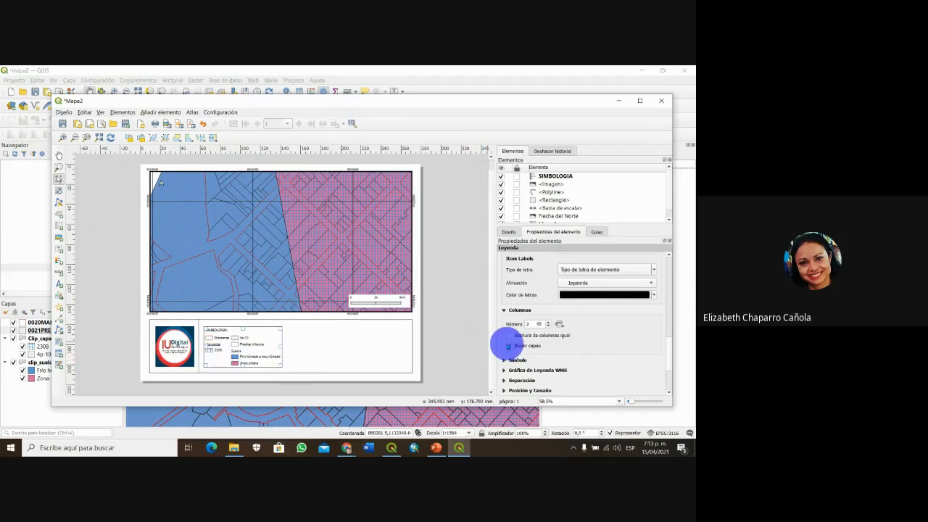
pyautogui.click(510, 346)
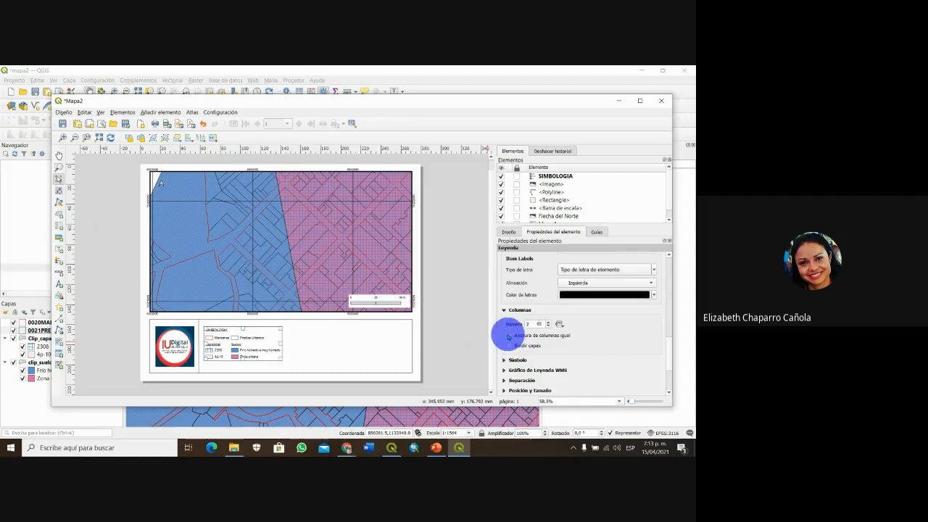
pyautogui.click(509, 336)
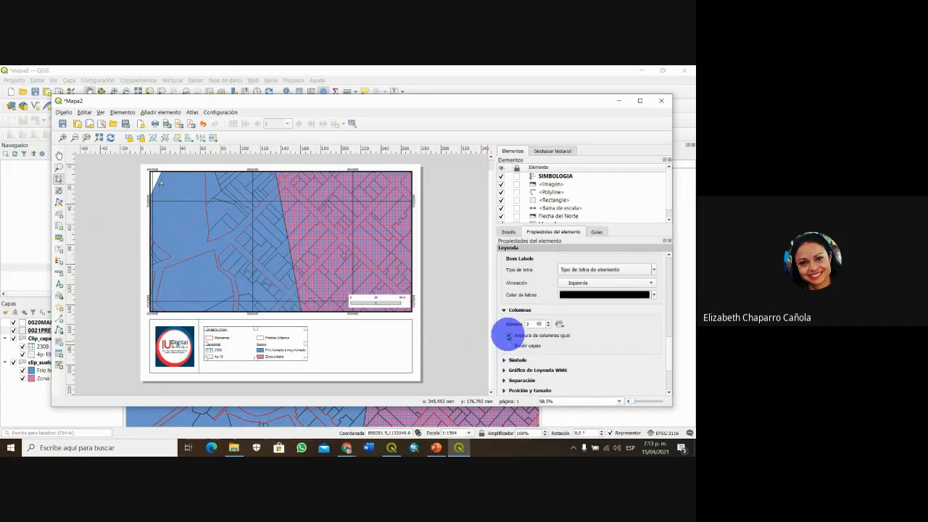
pyautogui.click(509, 335)
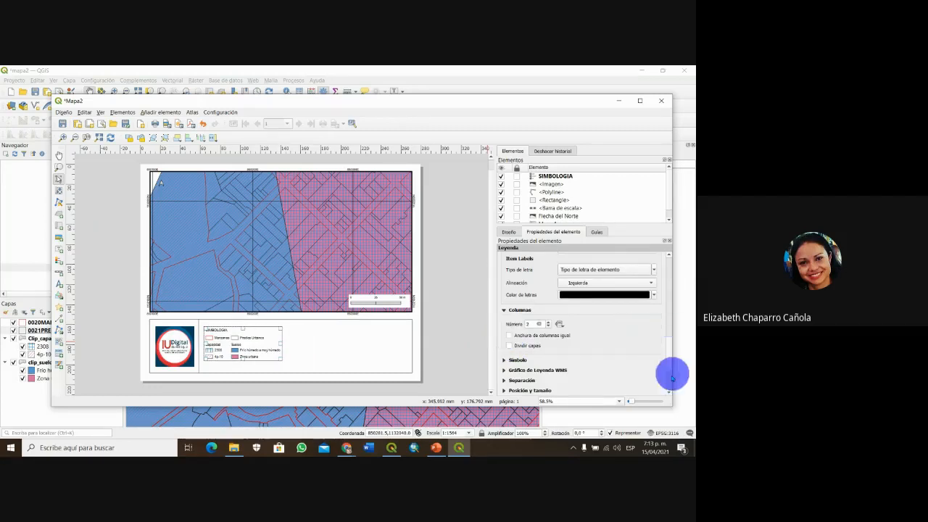
# - Try a light green background for the SIMBOLOGIA legend, and replace it with a pale blue-grey background
pyautogui.click(668, 392)
pyautogui.click(668, 392)
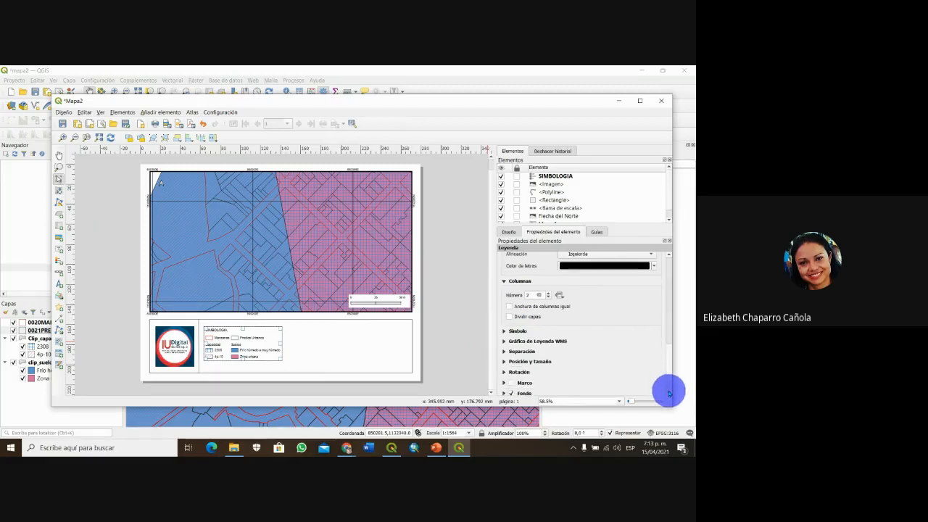
pyautogui.click(669, 392)
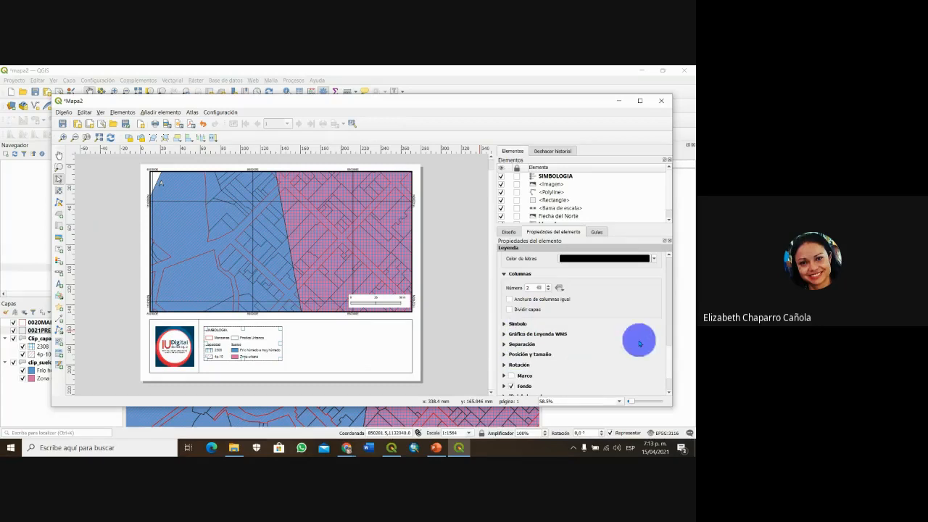
pyautogui.scroll(-3, 669, 364)
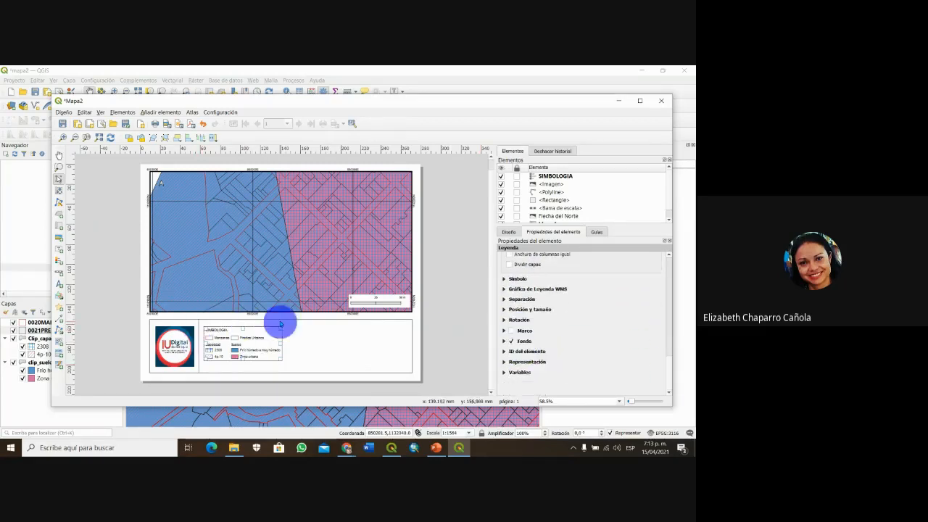
pyautogui.click(504, 341)
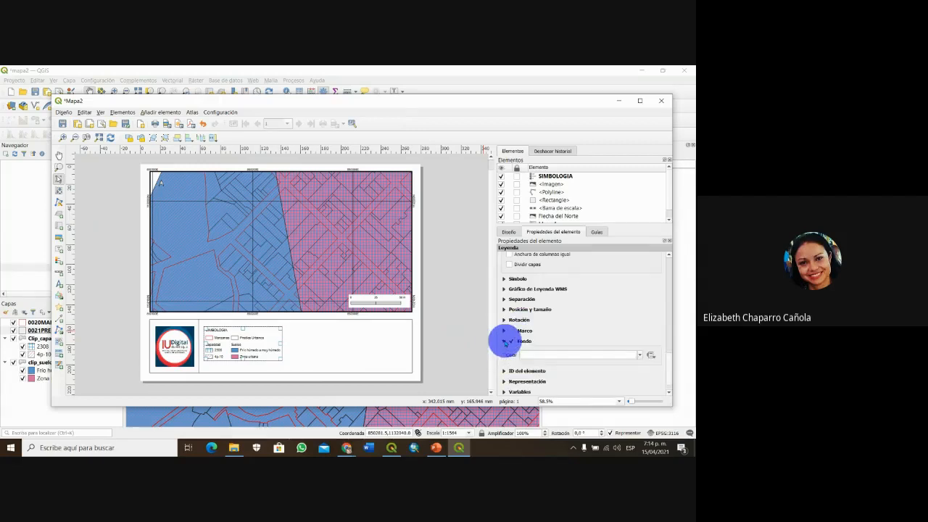
pyautogui.click(640, 355)
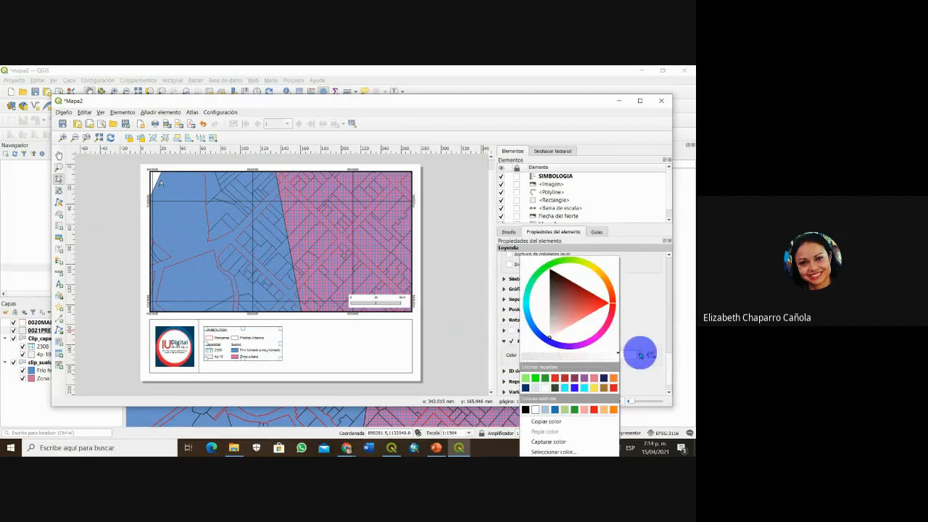
pyautogui.click(566, 411)
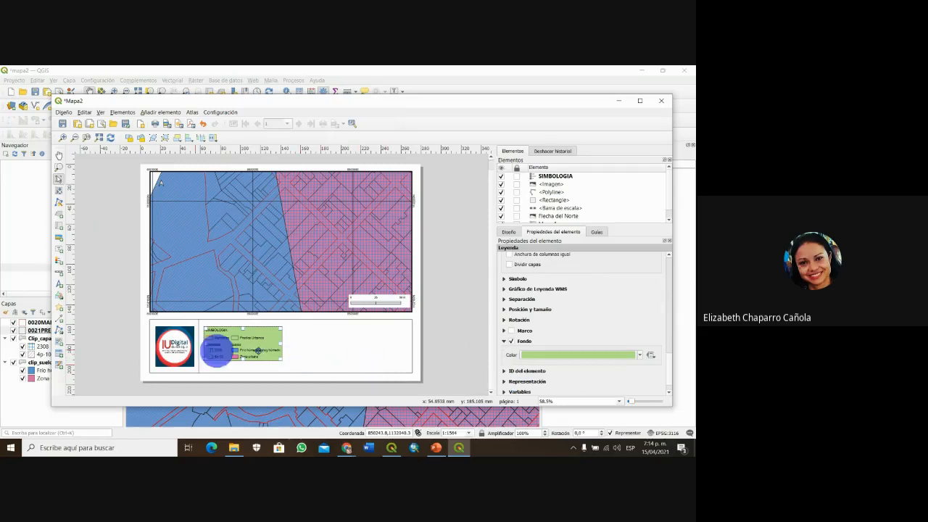
pyautogui.click(639, 356)
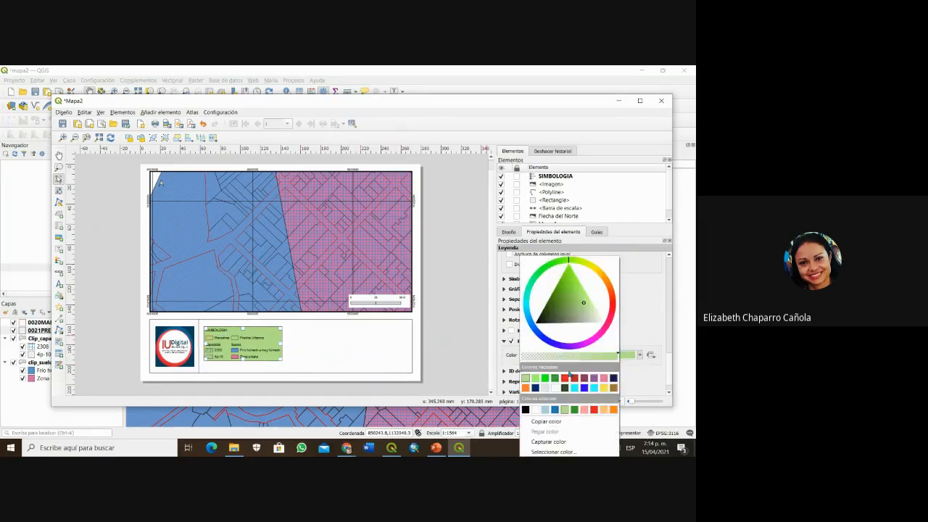
pyautogui.click(544, 390)
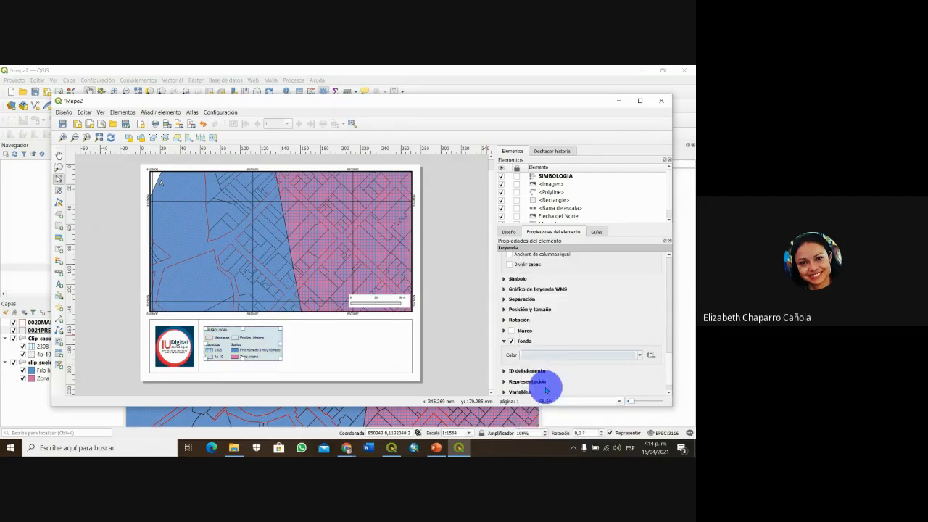
# - Enable a frame around the SIMBOLOGIA legend and set its thickness to 0,2 mm
pyautogui.click(511, 331)
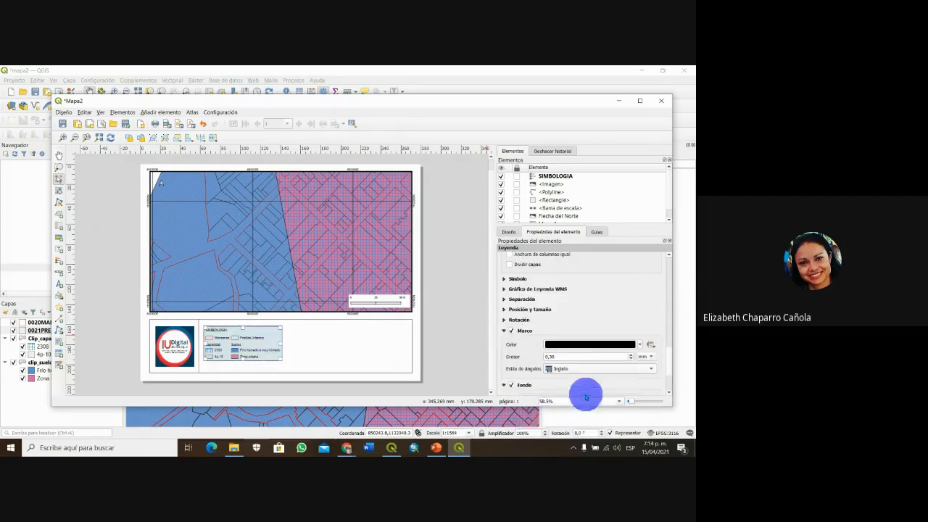
pyautogui.doubleClick(551, 356)
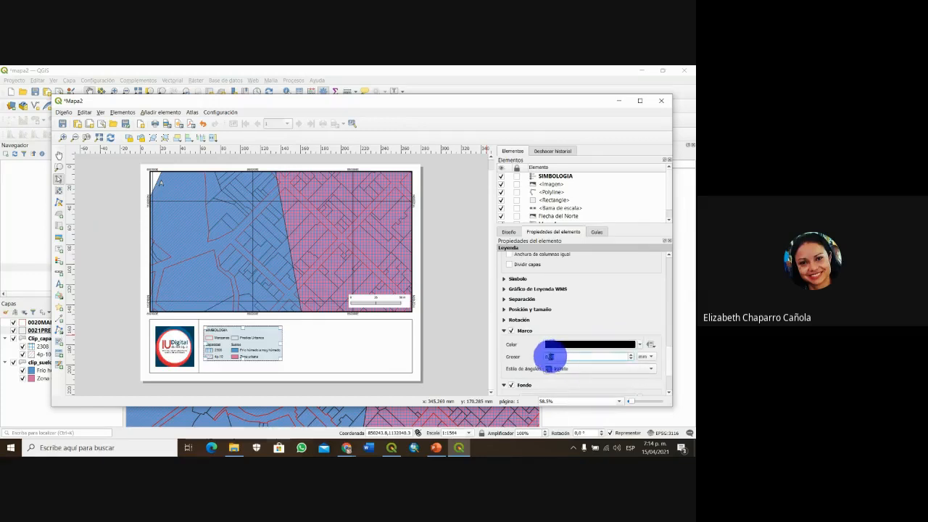
pyautogui.write('0,2')
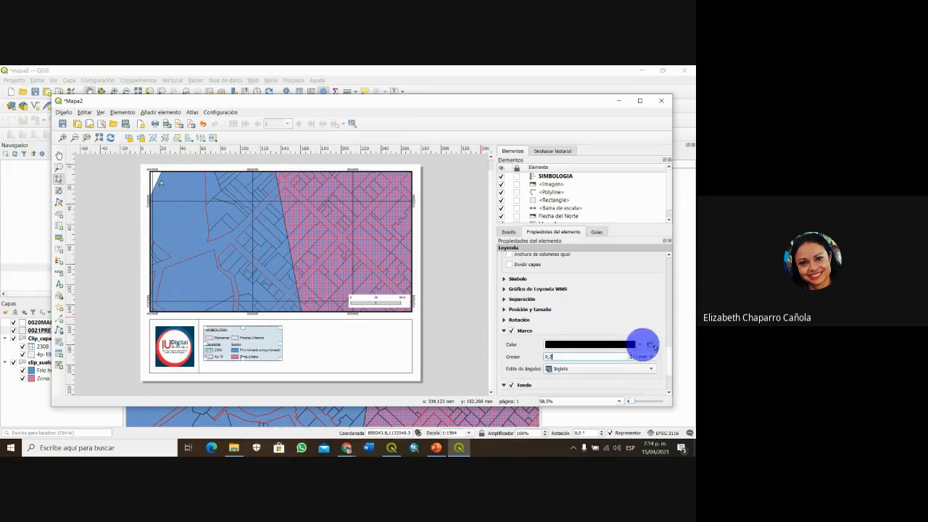
pyautogui.scroll(-2, 671, 379)
pyautogui.scroll(10, 666, 333)
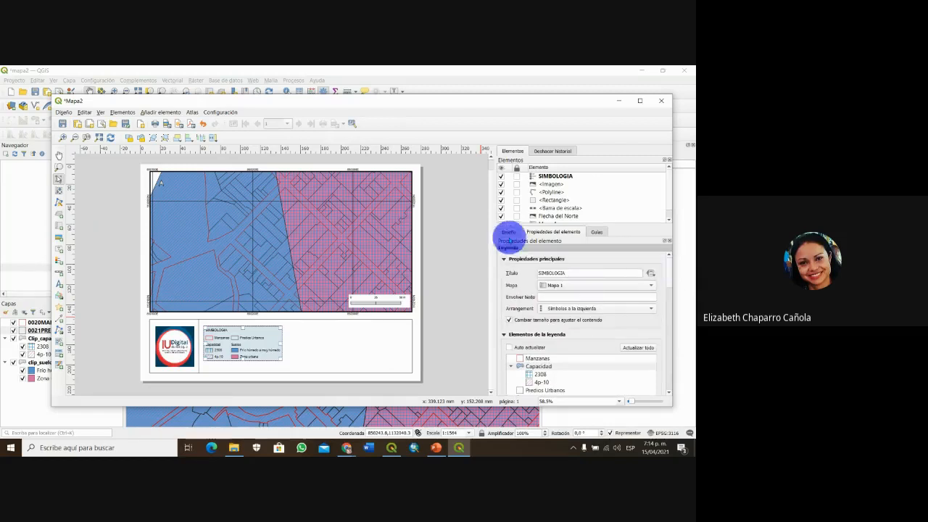
# - Add an attribute table with the proposed position and size, and move it into the information box beside the legend
pyautogui.click(344, 341)
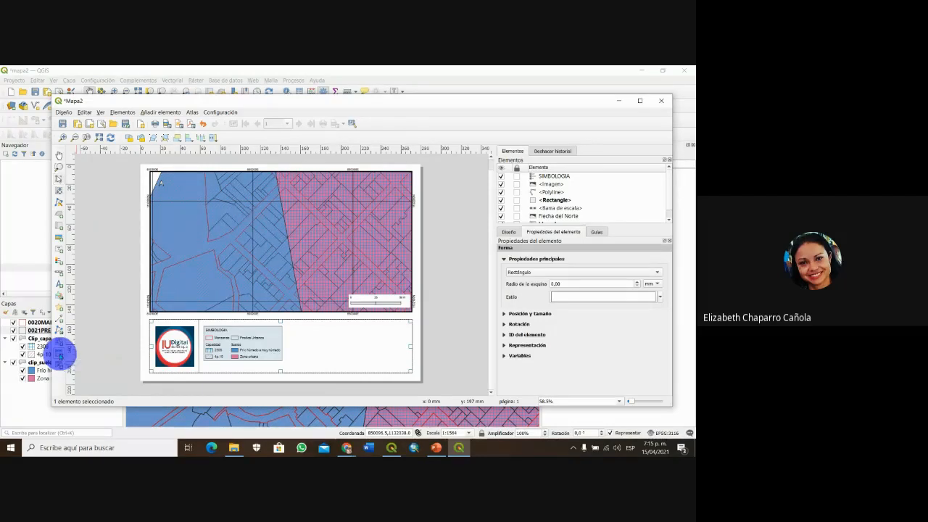
pyautogui.rightClick(60, 355)
pyautogui.click(62, 350)
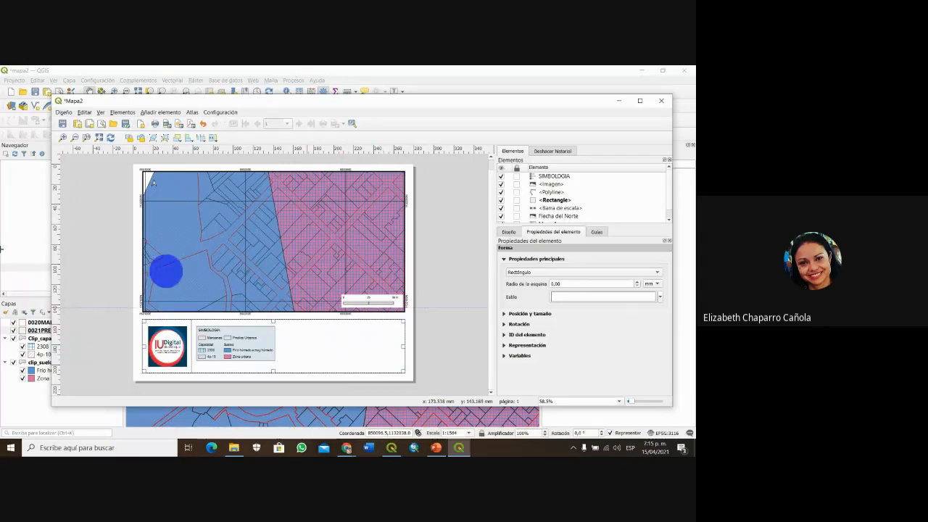
pyautogui.click(102, 389)
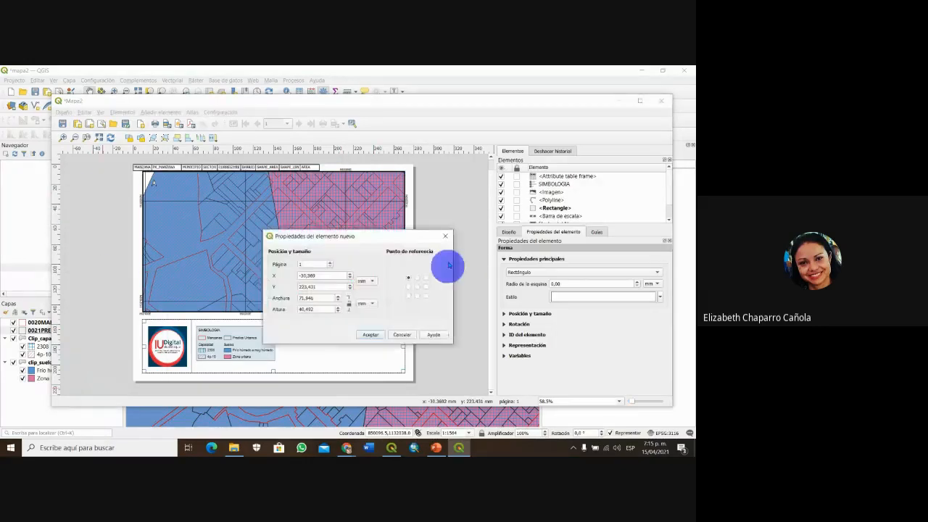
pyautogui.click(379, 333)
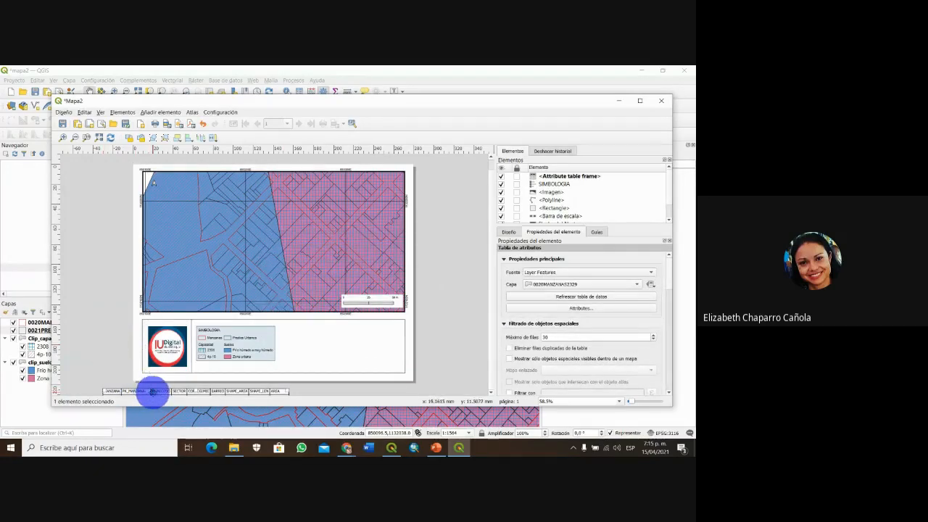
pyautogui.moveTo(153, 391); pyautogui.dragTo(353, 330)
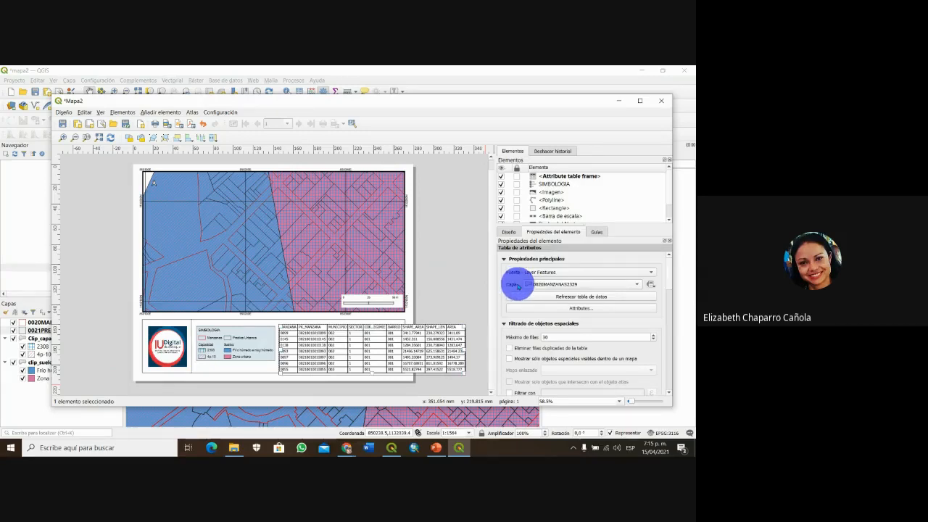
# - Try the Clip_capacidad and 0021PREDIOS urban parcel layers as the attribute table's source, and settle on Clip_capacidad
pyautogui.click(637, 284)
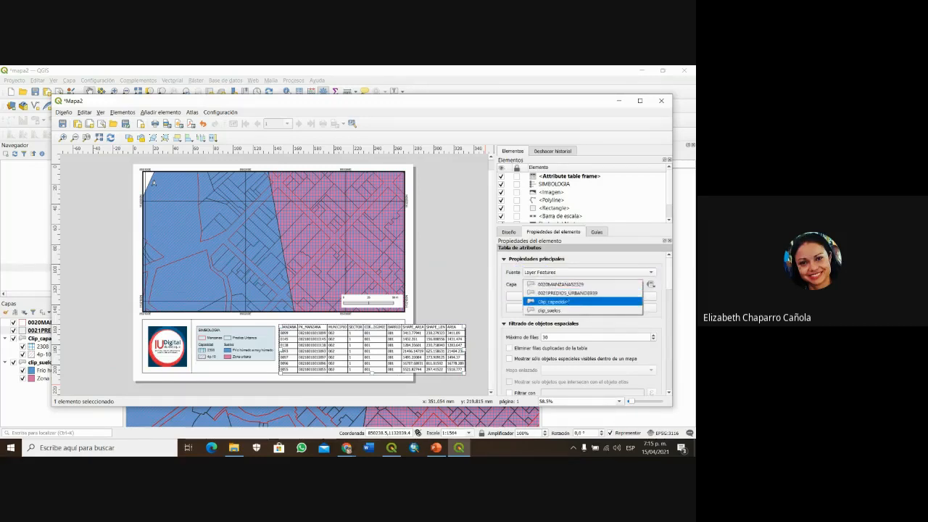
pyautogui.click(563, 300)
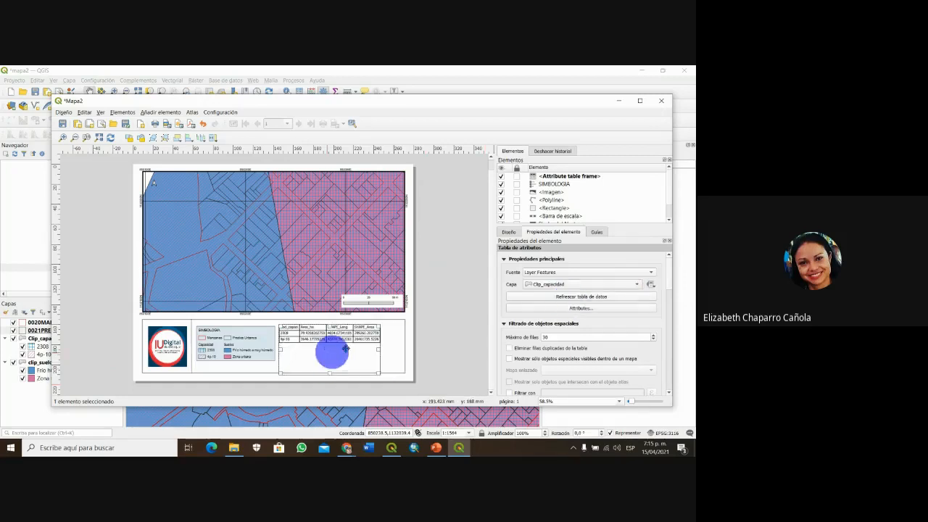
pyautogui.click(636, 284)
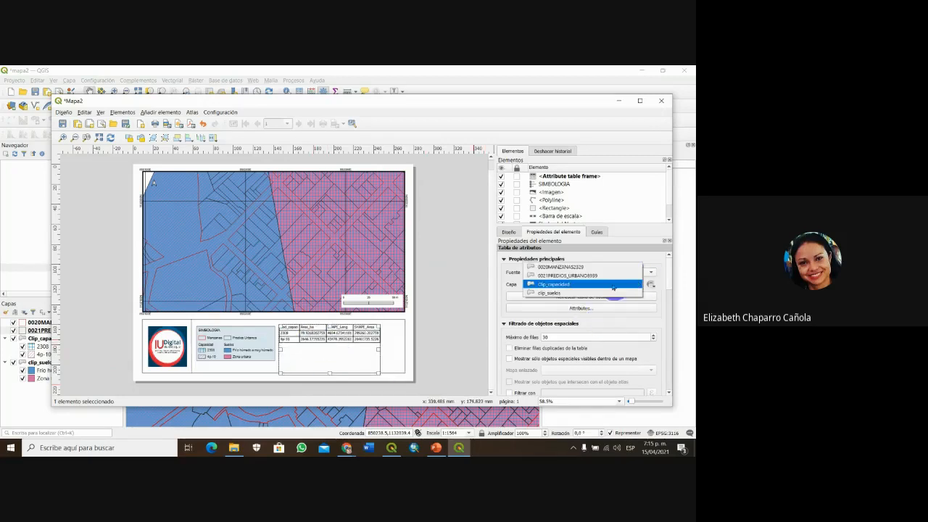
pyautogui.click(580, 275)
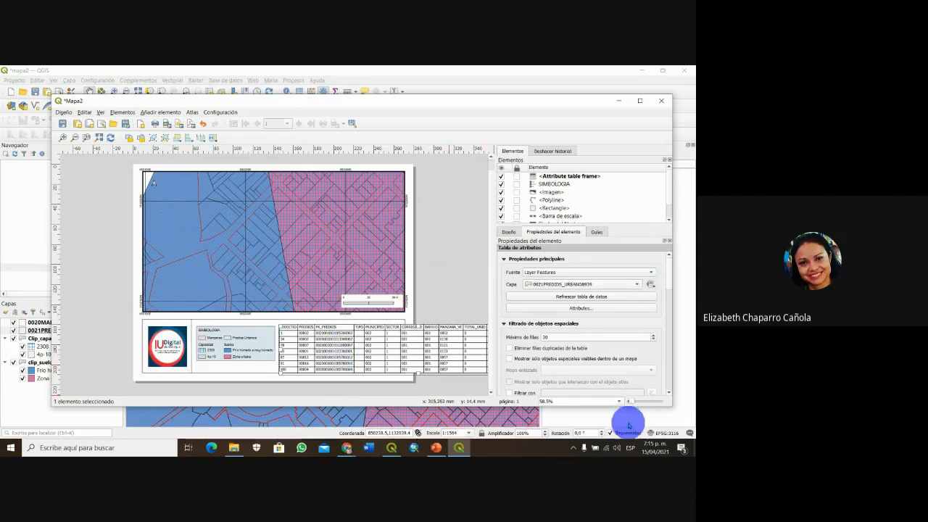
pyautogui.click(638, 284)
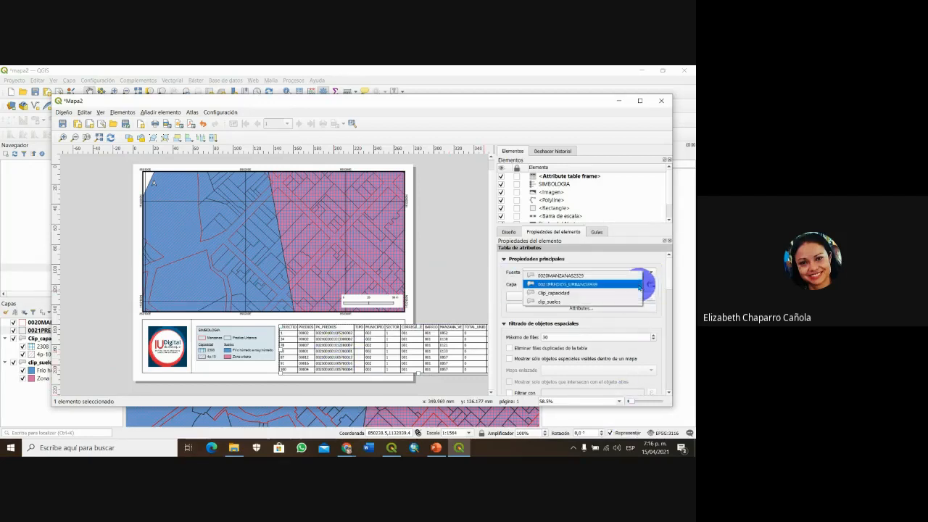
pyautogui.click(560, 293)
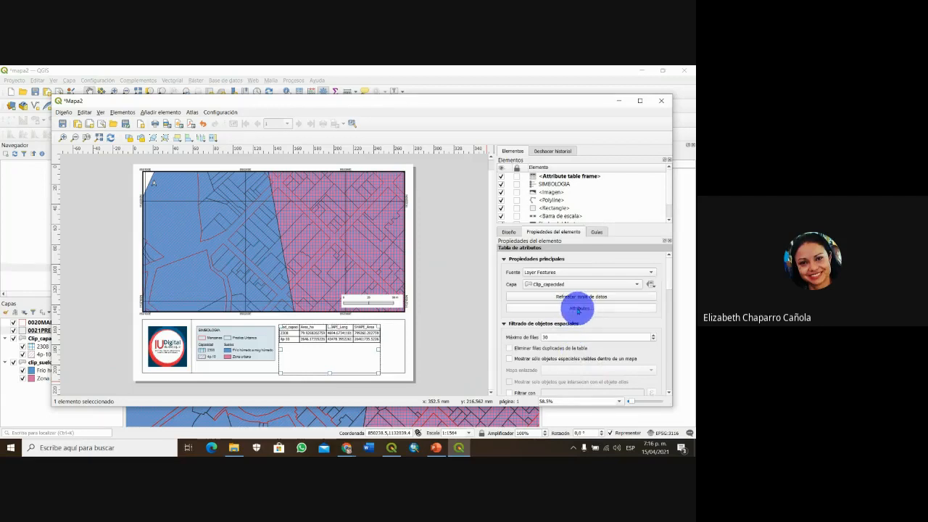
# - Remove the SHAPE_Leng, Area_ha and SHAPE_Area columns from the attribute table, keeping only Cod_capaci, and accept the attribute selection
pyautogui.click(580, 309)
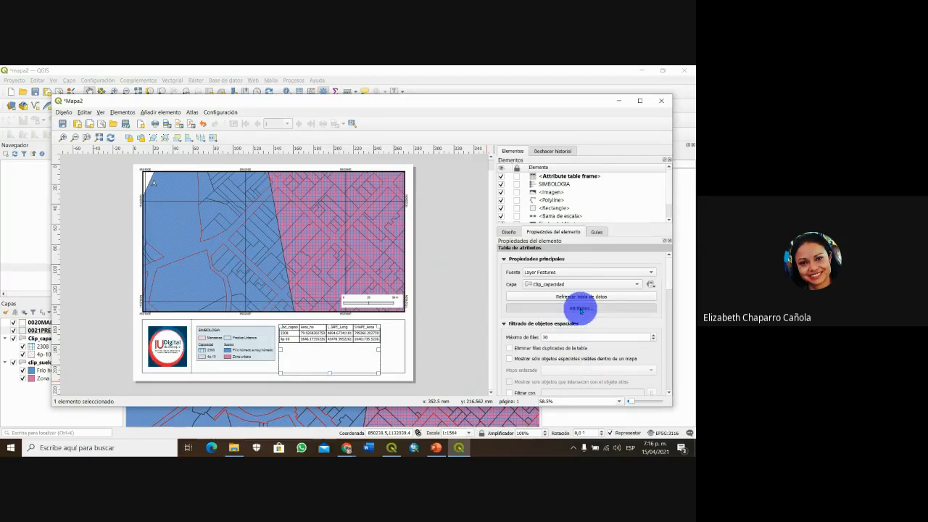
pyautogui.moveTo(172, 138); pyautogui.dragTo(144, 138)
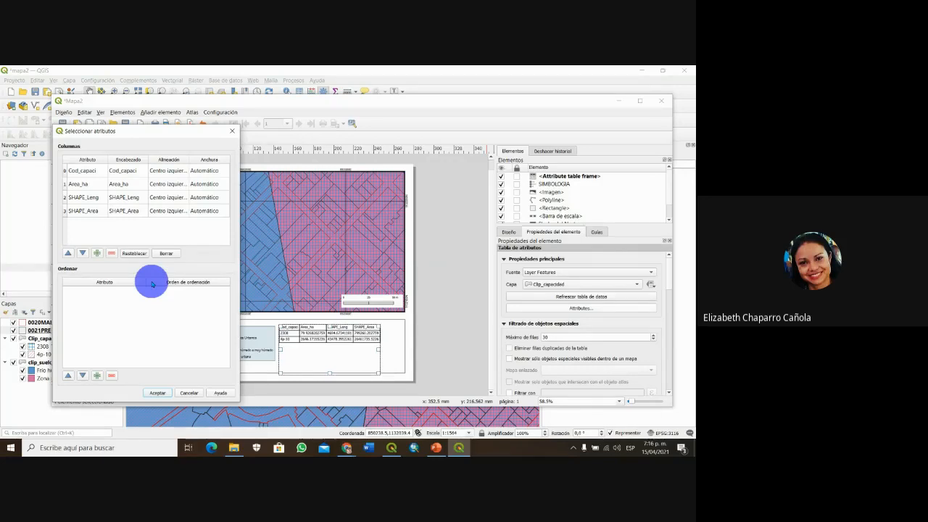
pyautogui.doubleClick(72, 197)
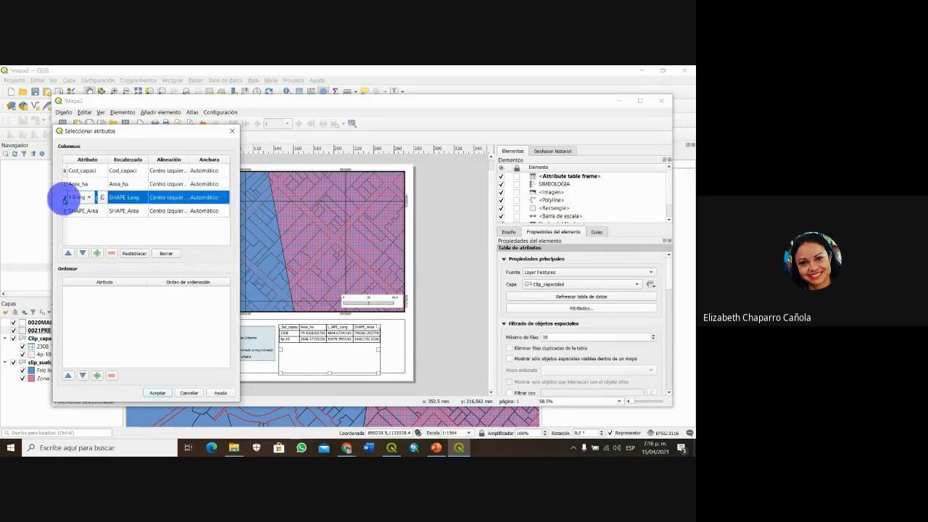
pyautogui.click(112, 254)
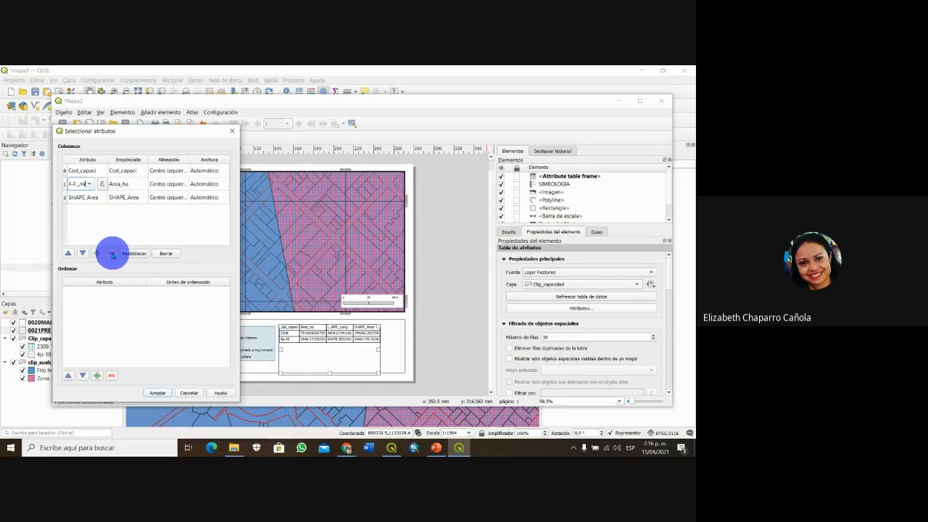
pyautogui.click(73, 187)
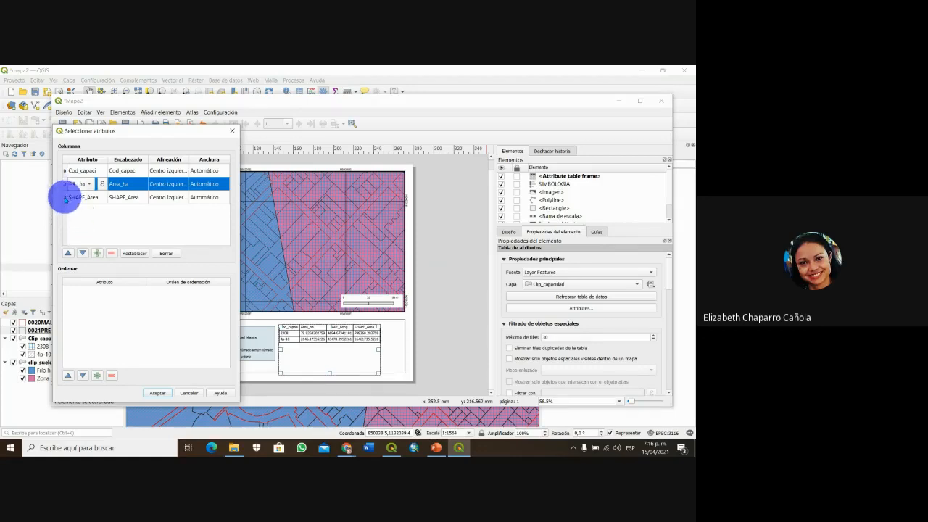
pyautogui.keyDown('shift'); pyautogui.click(66, 197); pyautogui.keyUp('shift')
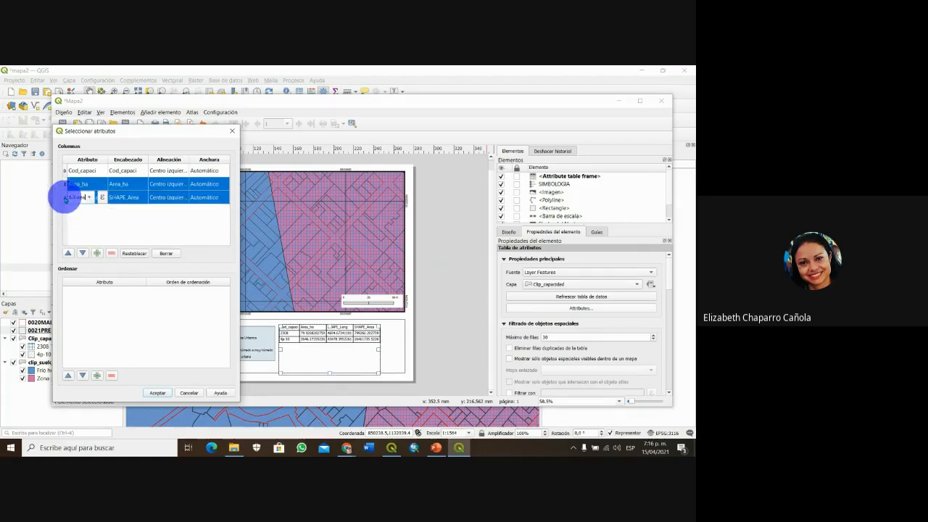
pyautogui.click(112, 253)
pyautogui.click(165, 394)
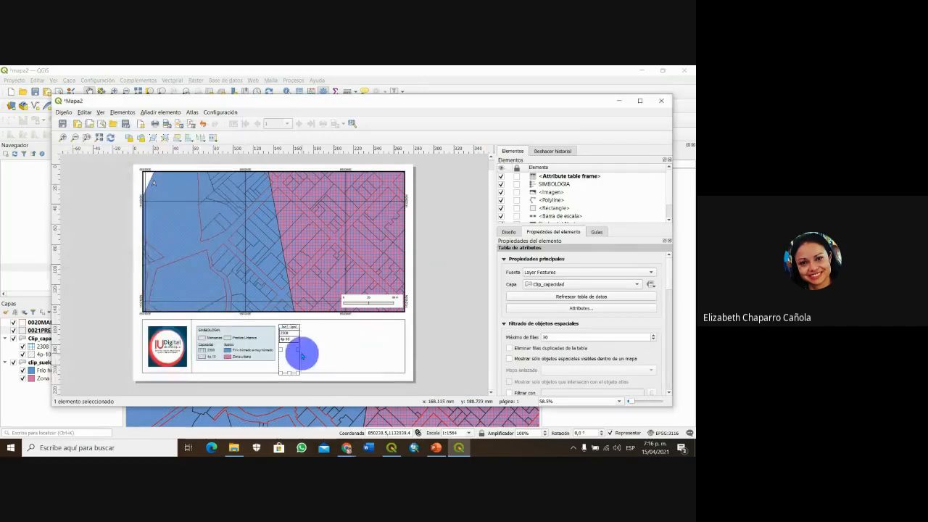
# - Refresh the attribute table's data and shorten its frame to just below the last row
pyautogui.moveTo(298, 350); pyautogui.dragTo(319, 343)
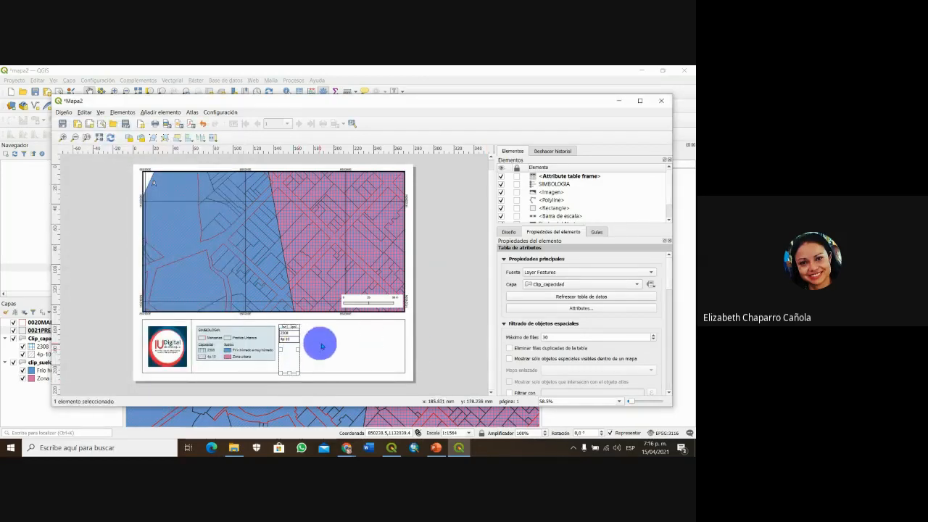
pyautogui.click(573, 297)
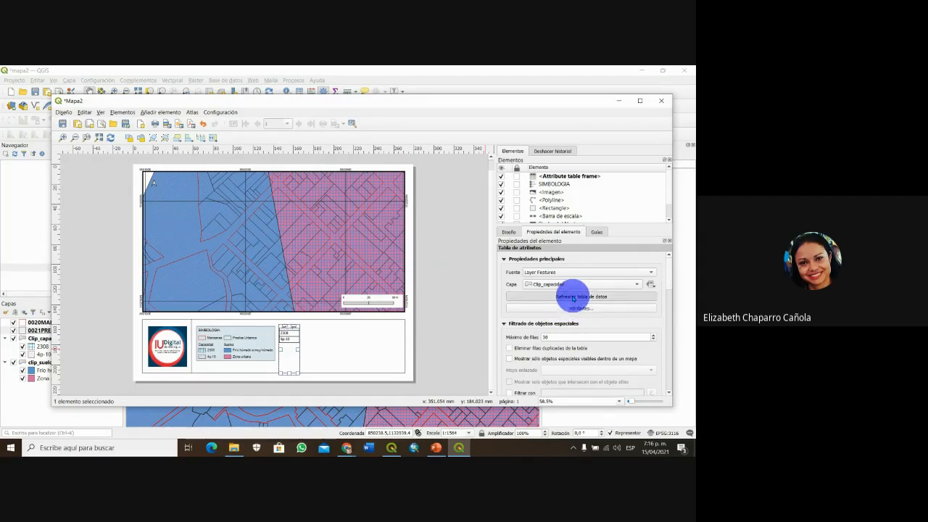
pyautogui.click(338, 346)
pyautogui.click(296, 336)
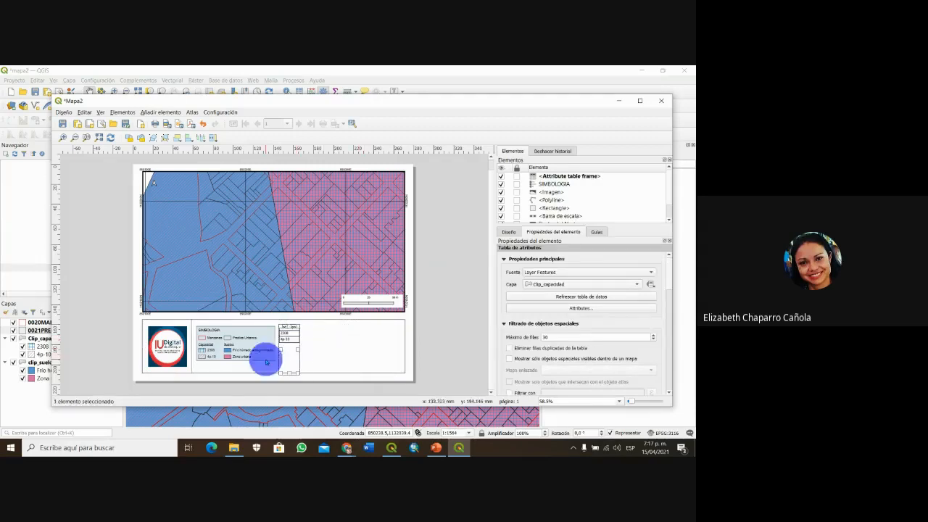
pyautogui.moveTo(289, 374); pyautogui.dragTo(288, 346)
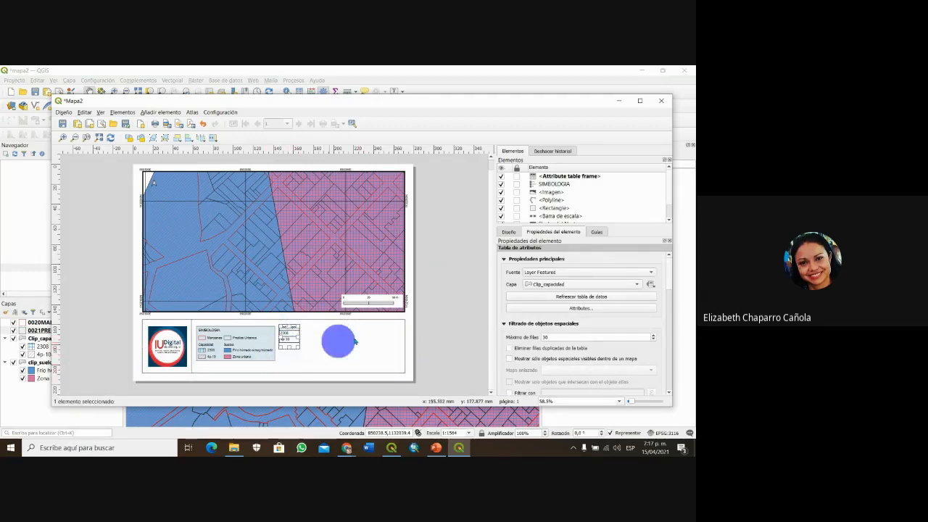
# - Reset the attribute table's columns by switching its source layer to clip_suelos and back to Clip_capacidad
pyautogui.click(601, 308)
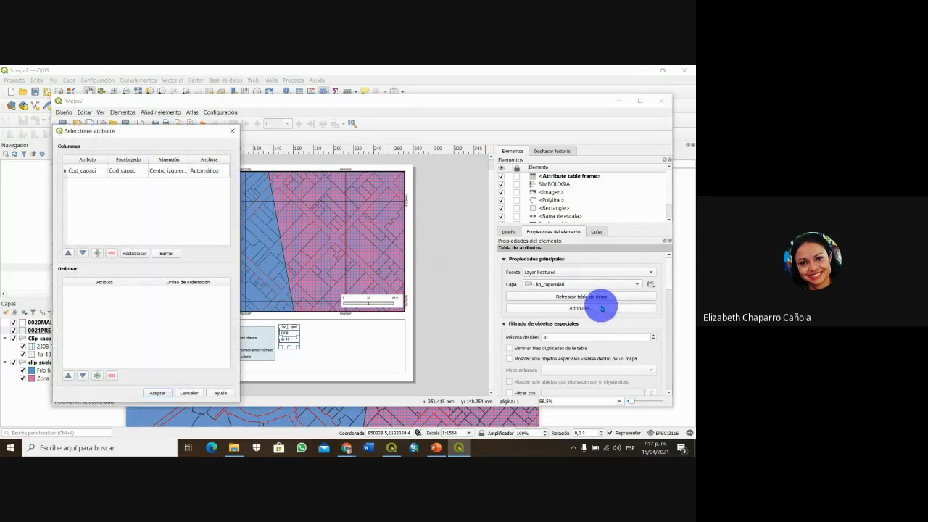
pyautogui.click(231, 131)
pyautogui.click(636, 284)
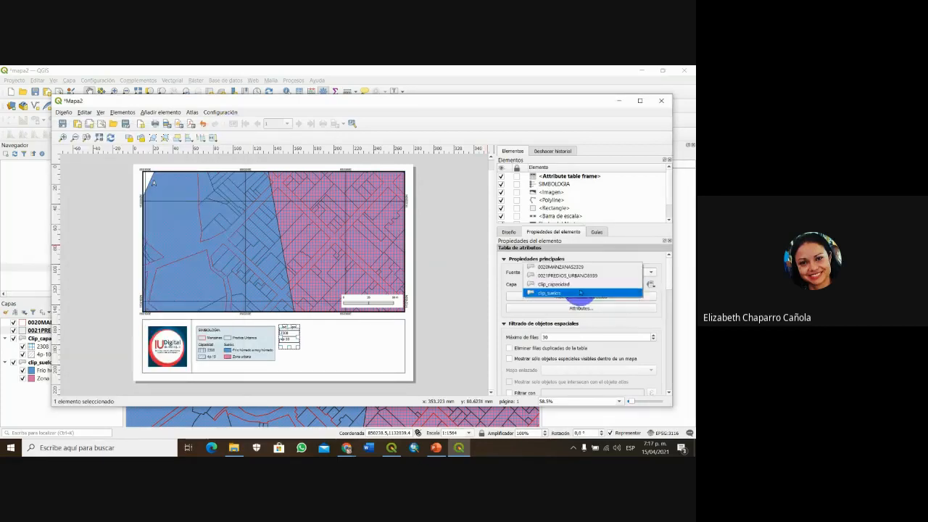
pyautogui.click(580, 293)
pyautogui.click(636, 285)
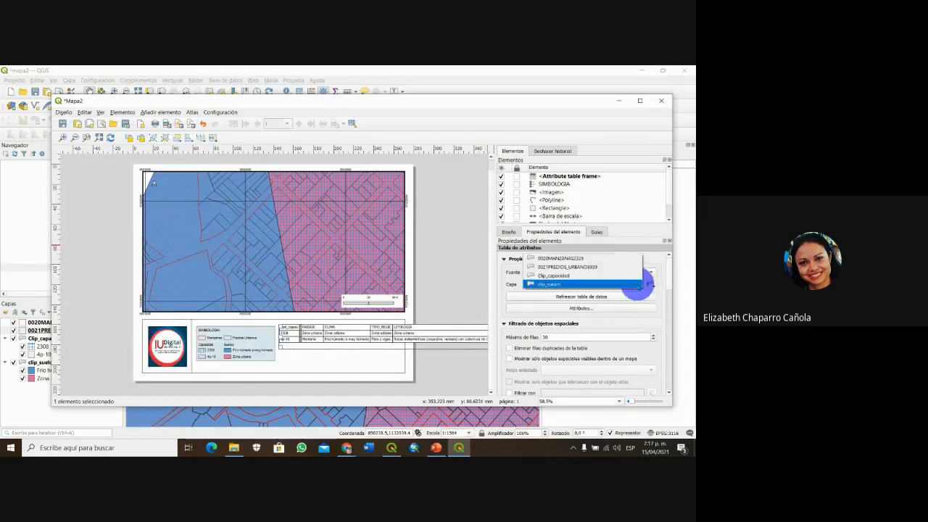
pyautogui.click(598, 276)
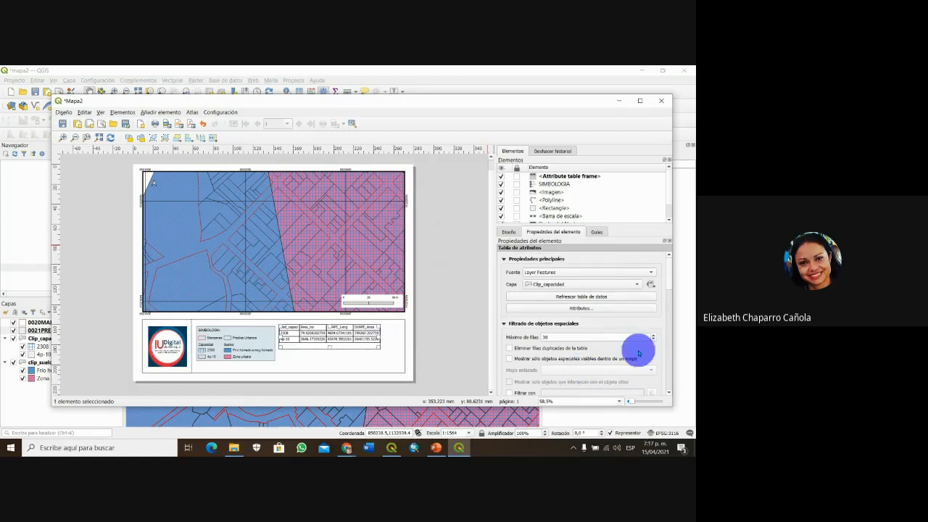
# - Remove the SHAPE_Leng and SHAPE_Area columns, keeping Cod_capaci and Area_ha, and move the attribute table slightly lower in the information box
pyautogui.click(600, 309)
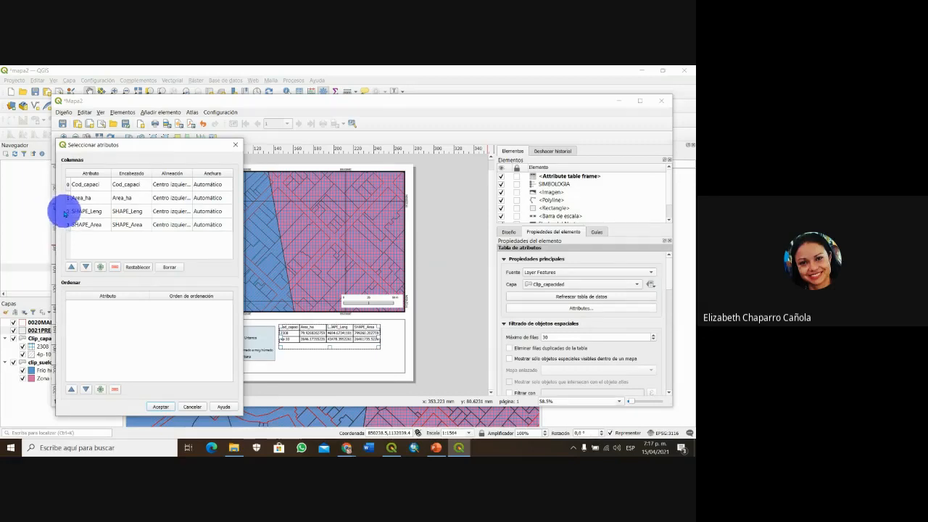
pyautogui.doubleClick(71, 211)
pyautogui.click(114, 270)
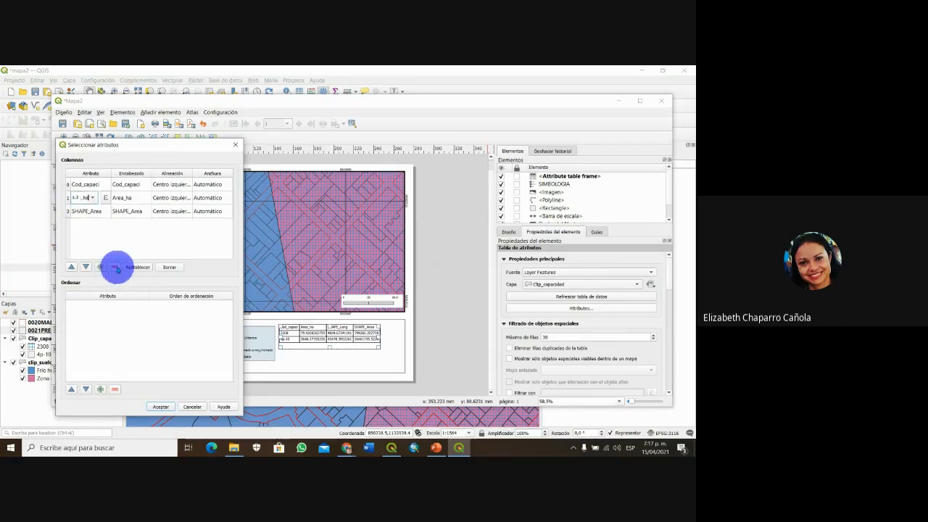
pyautogui.doubleClick(68, 212)
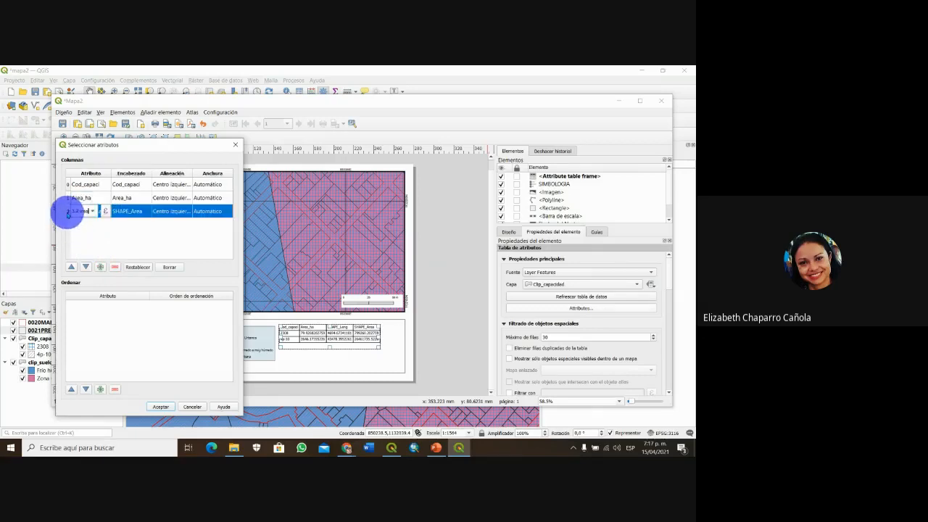
pyautogui.click(114, 267)
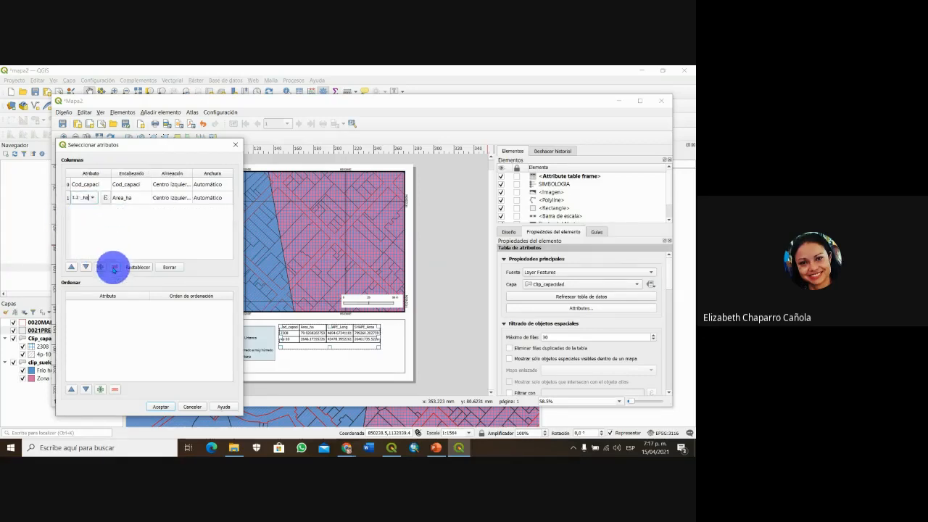
pyautogui.click(163, 406)
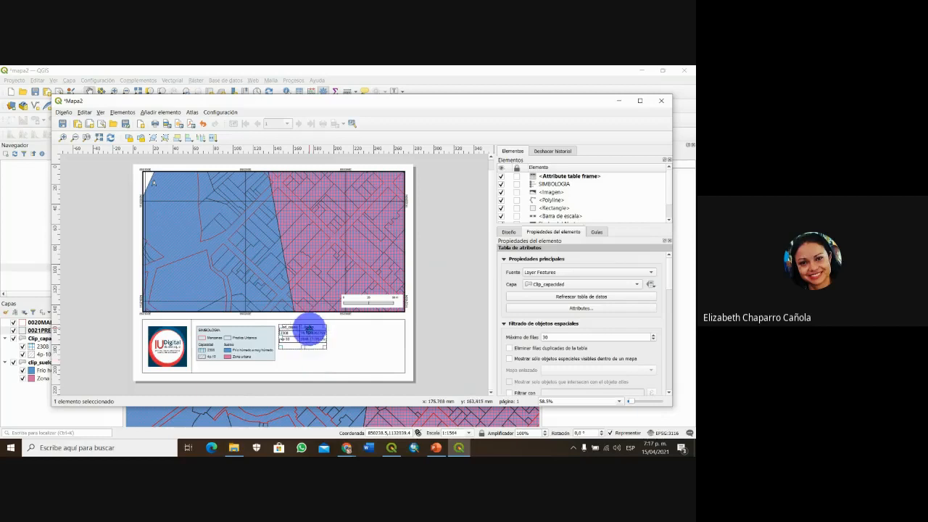
pyautogui.moveTo(308, 327); pyautogui.dragTo(309, 353)
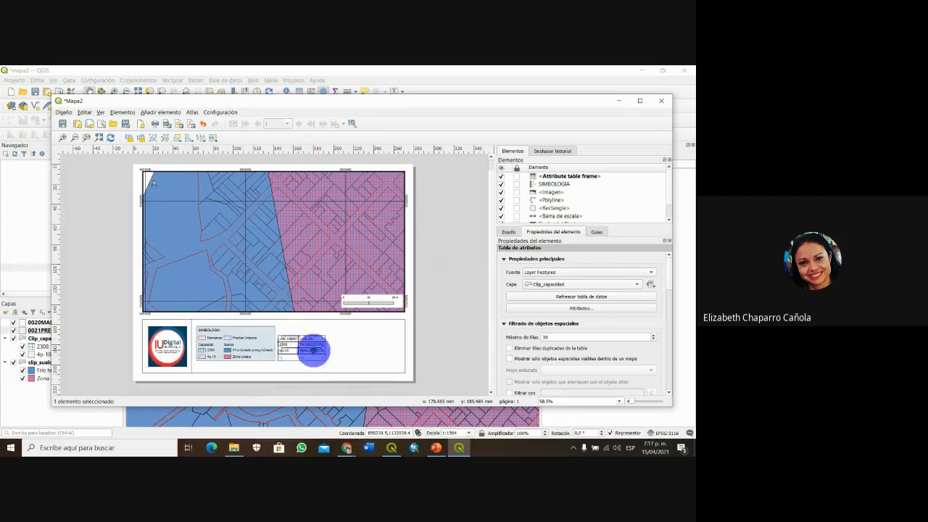
pyautogui.moveTo(301, 338); pyautogui.dragTo(302, 340)
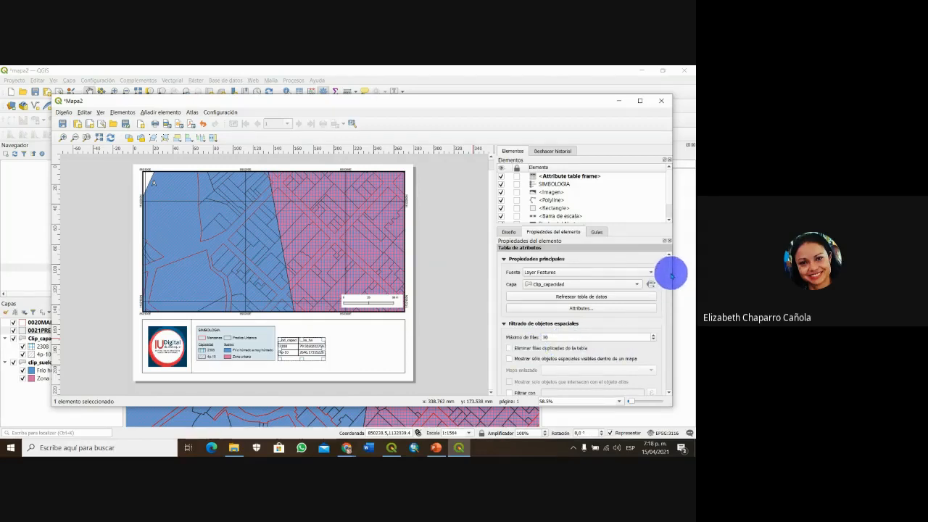
# - Set the font of the attribute table's header to Arial, leaving the text size as it is
pyautogui.moveTo(671, 275); pyautogui.dragTo(670, 339)
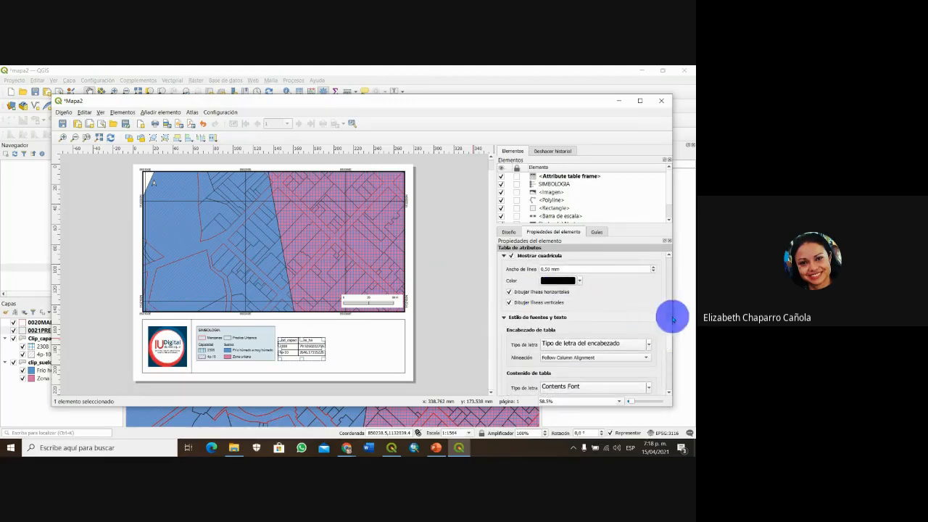
pyautogui.moveTo(671, 331); pyautogui.dragTo(667, 338)
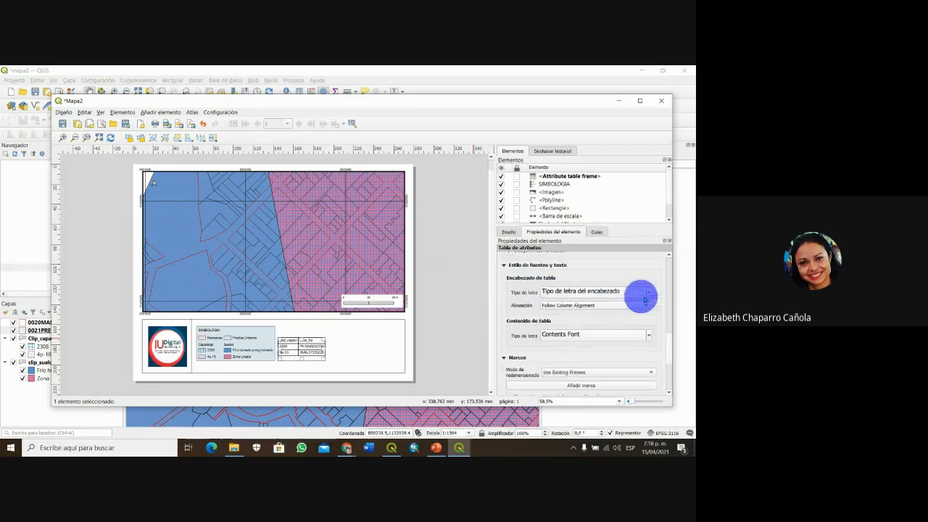
pyautogui.click(649, 293)
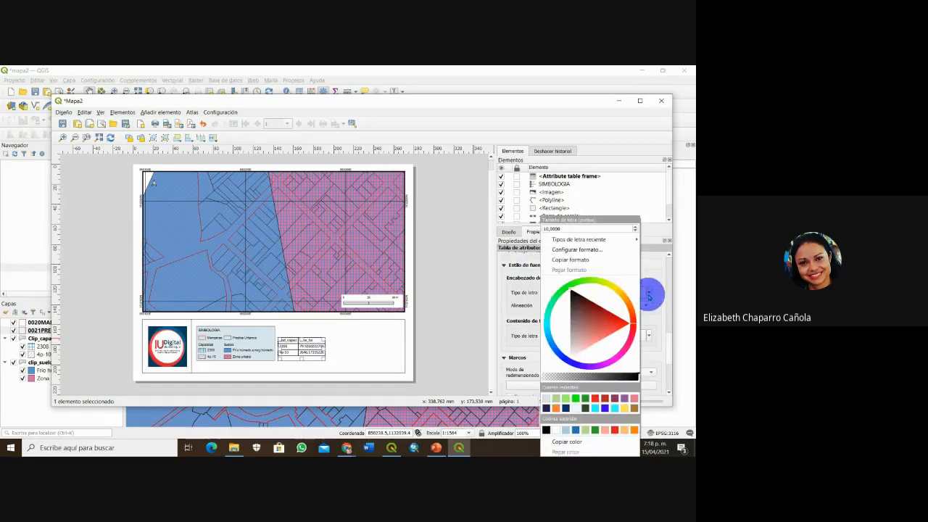
pyautogui.click(649, 296)
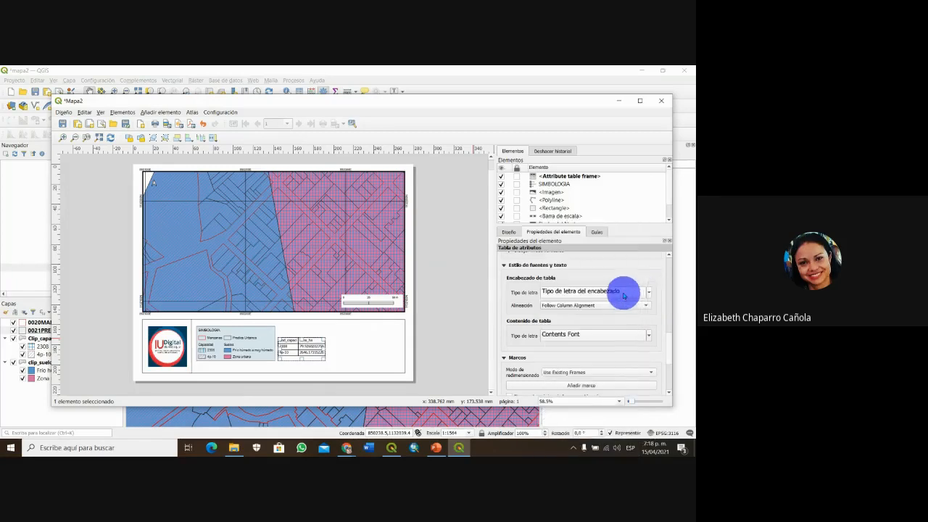
pyautogui.click(624, 295)
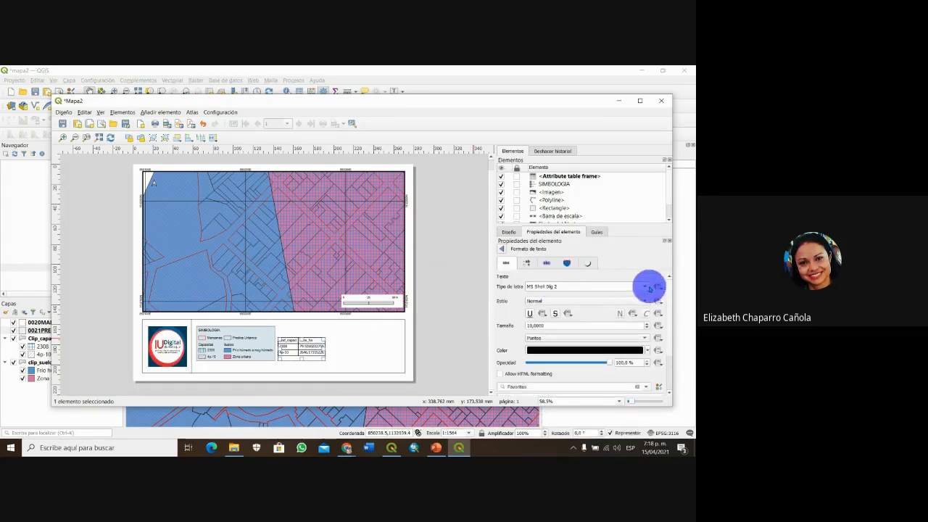
pyautogui.click(647, 287)
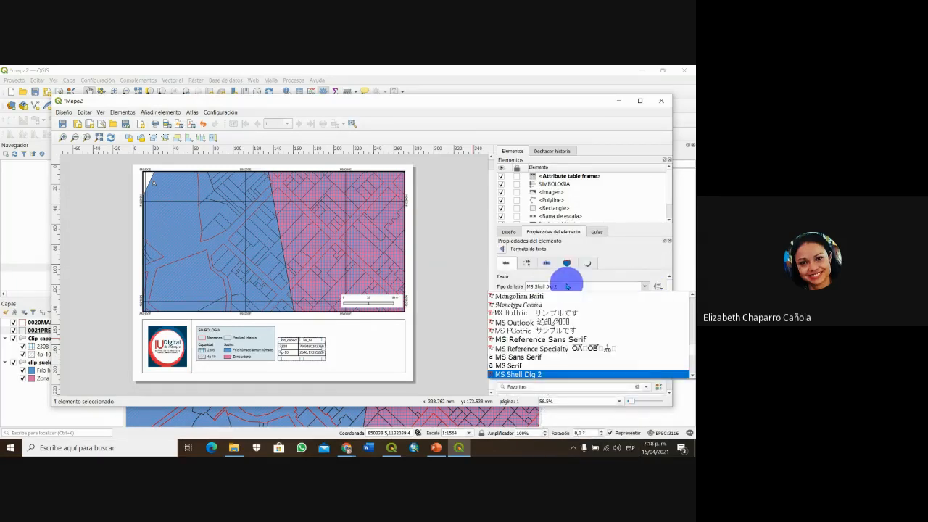
pyautogui.click(557, 288)
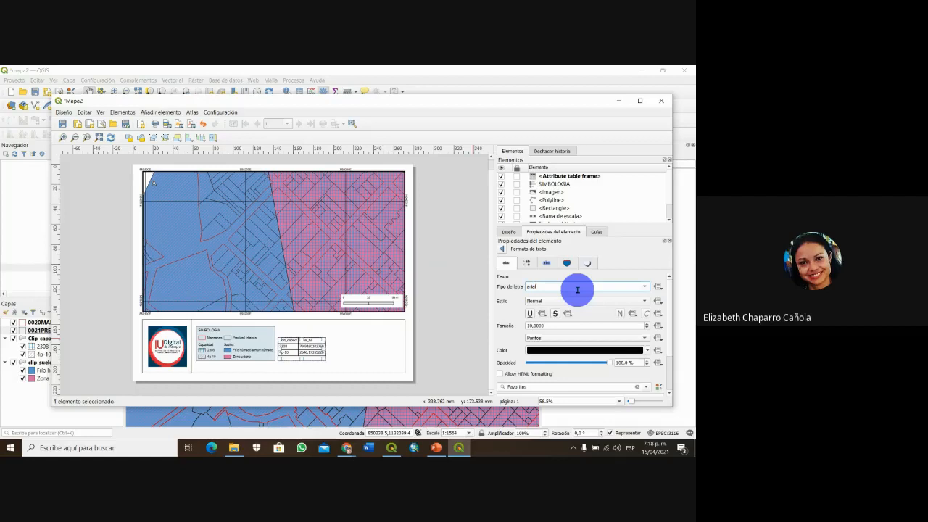
pyautogui.press('Return')
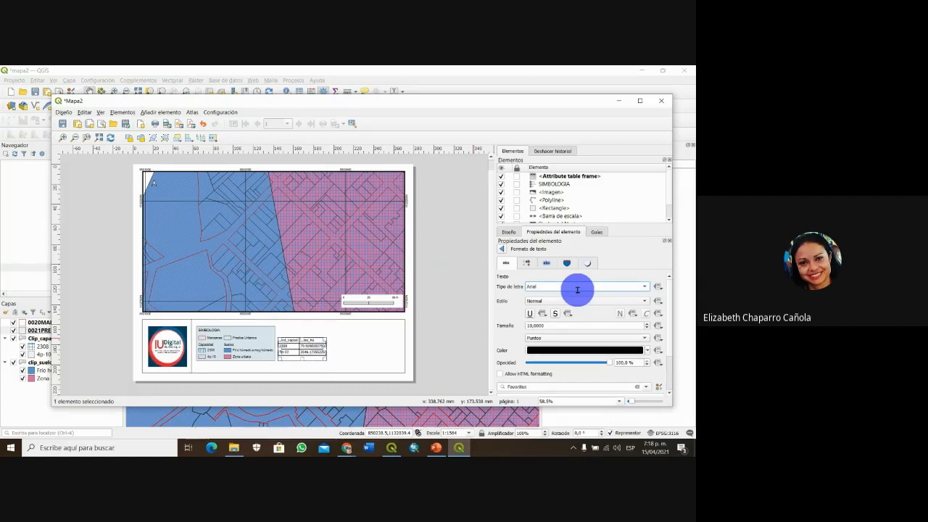
pyautogui.click(549, 324)
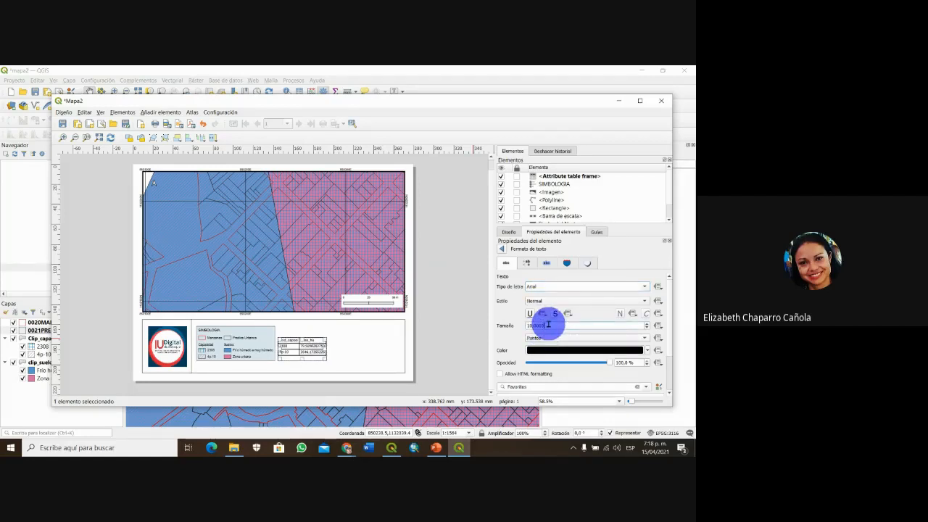
pyautogui.moveTo(549, 324); pyautogui.dragTo(523, 326)
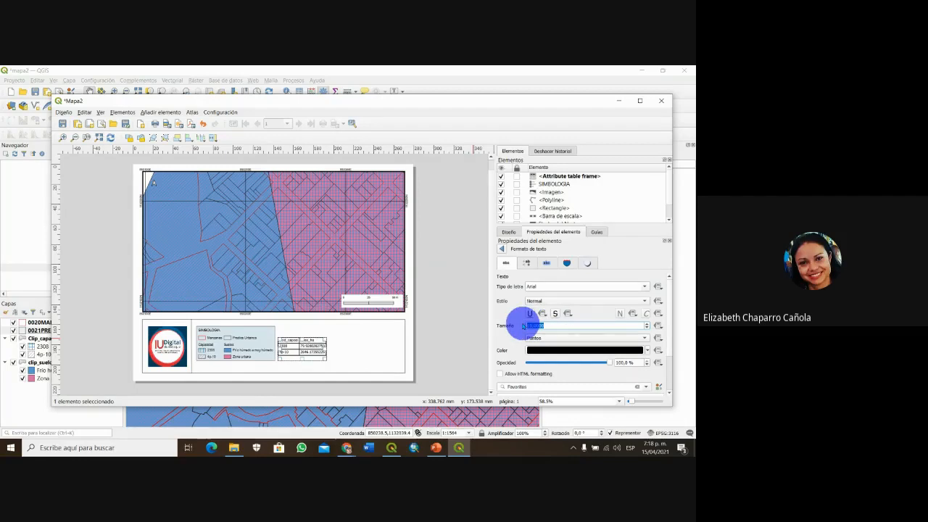
pyautogui.click(489, 315)
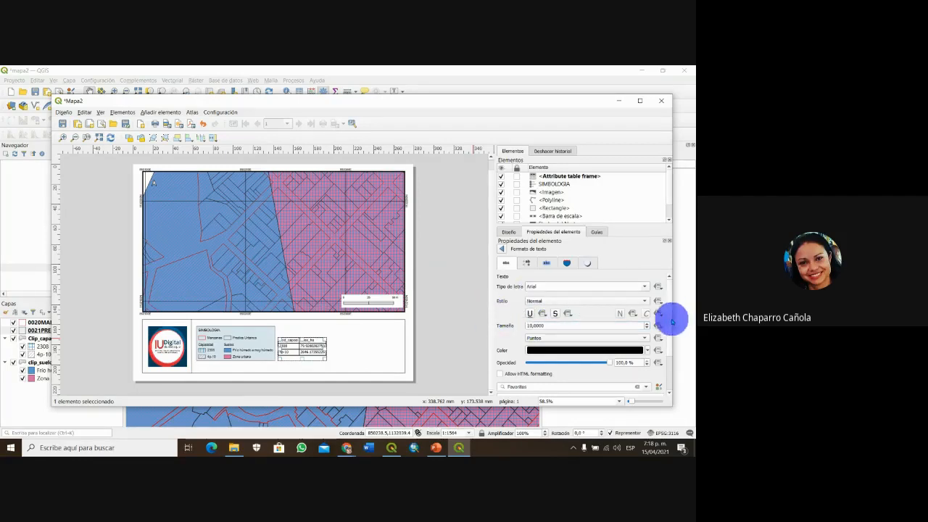
pyautogui.moveTo(672, 322); pyautogui.dragTo(686, 298)
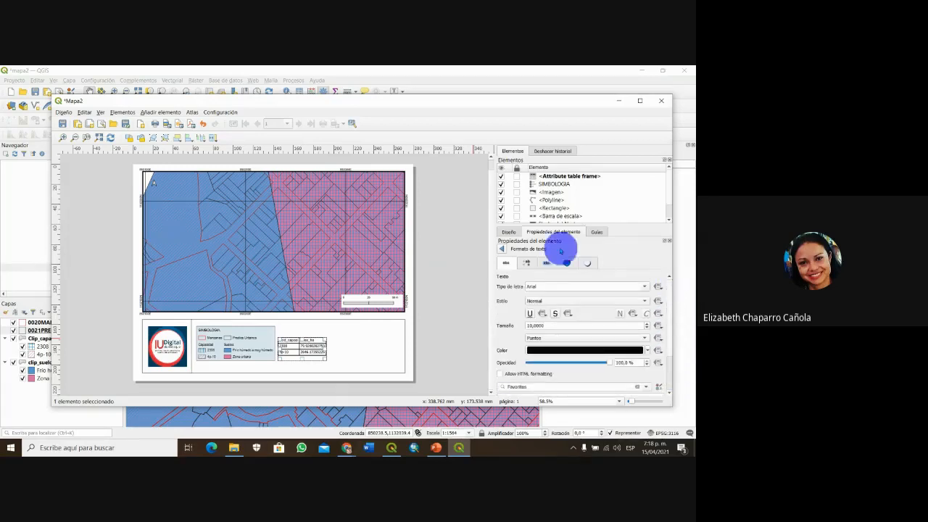
pyautogui.click(502, 248)
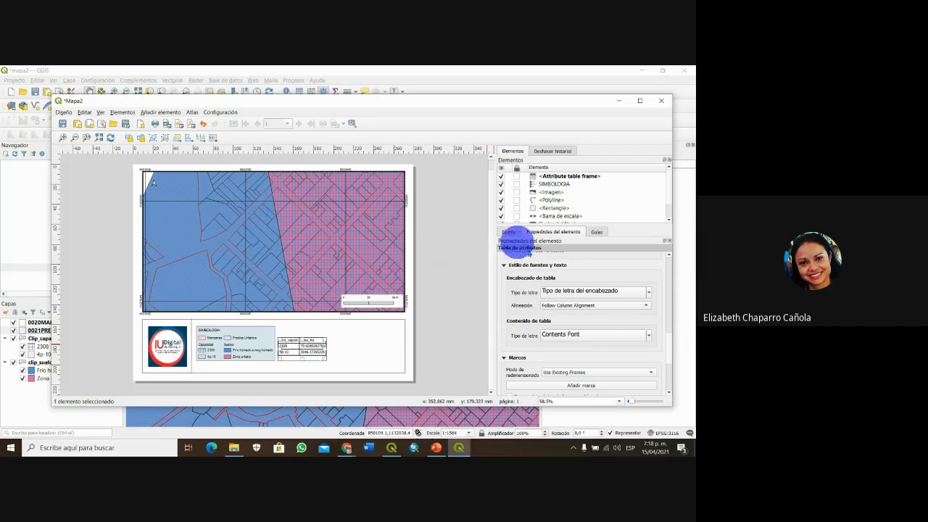
pyautogui.moveTo(665, 342); pyautogui.dragTo(668, 269)
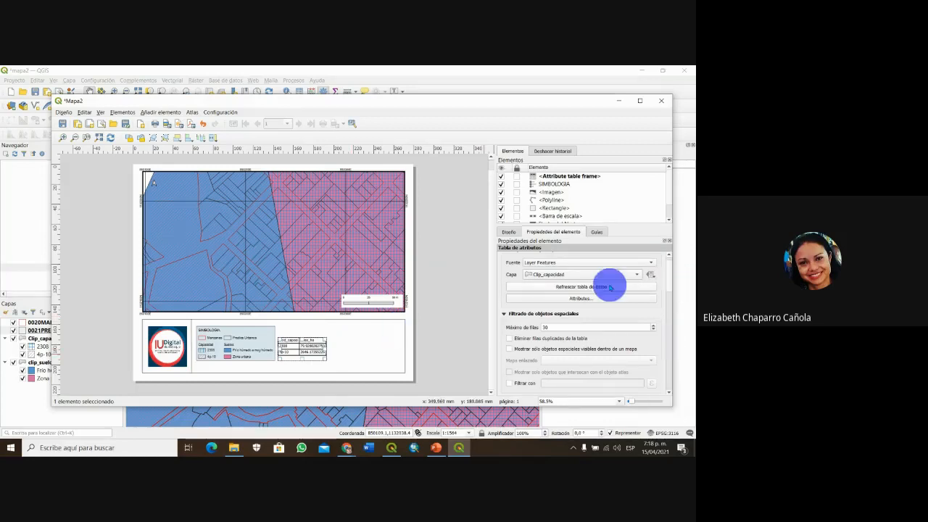
# - Draw a vertical dividing line across the information box's full height beside the attribute table, at x about 197 mm, with its end marker set to Ninguno
pyautogui.click(369, 355)
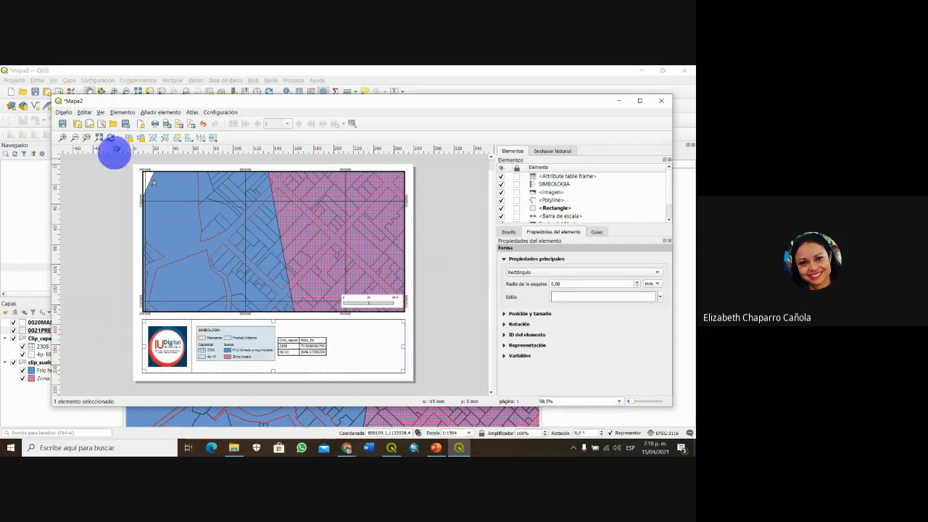
pyautogui.click(152, 112)
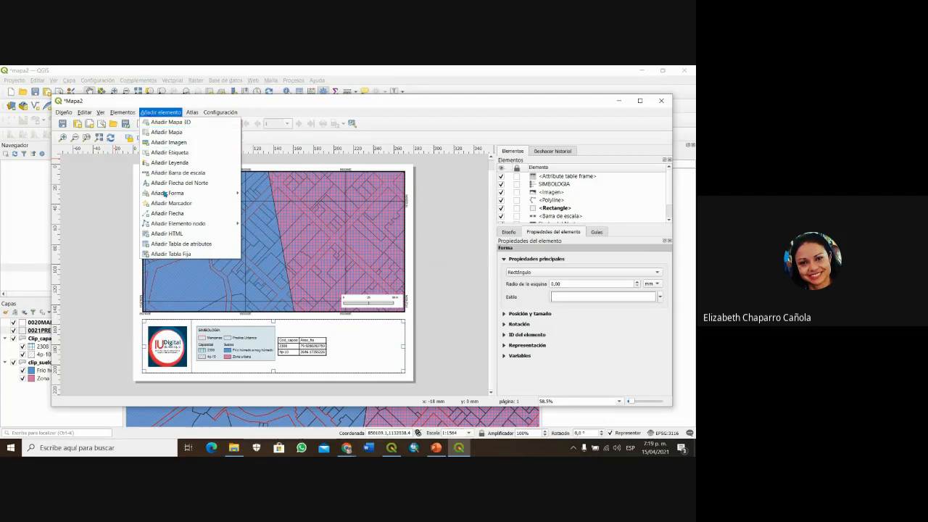
pyautogui.click(168, 212)
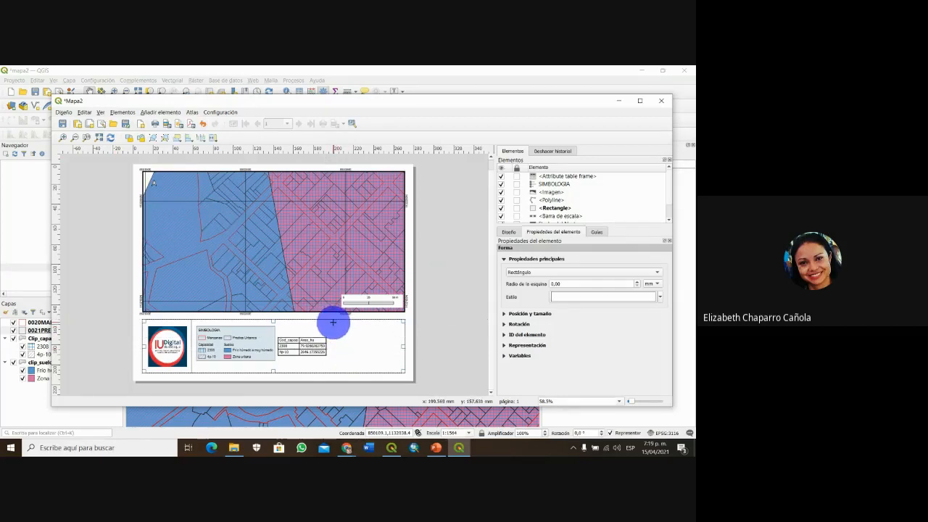
pyautogui.scroll(2, 333, 323)
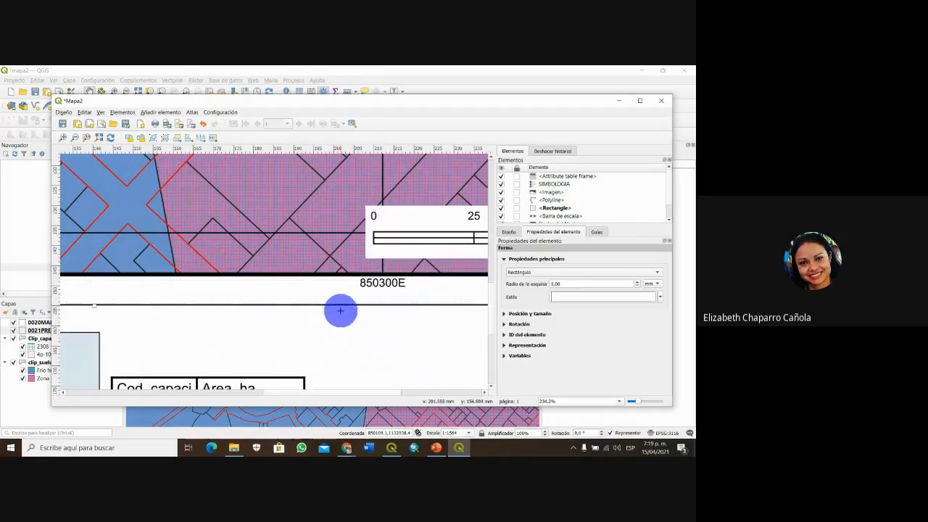
pyautogui.scroll(-2, 340, 310)
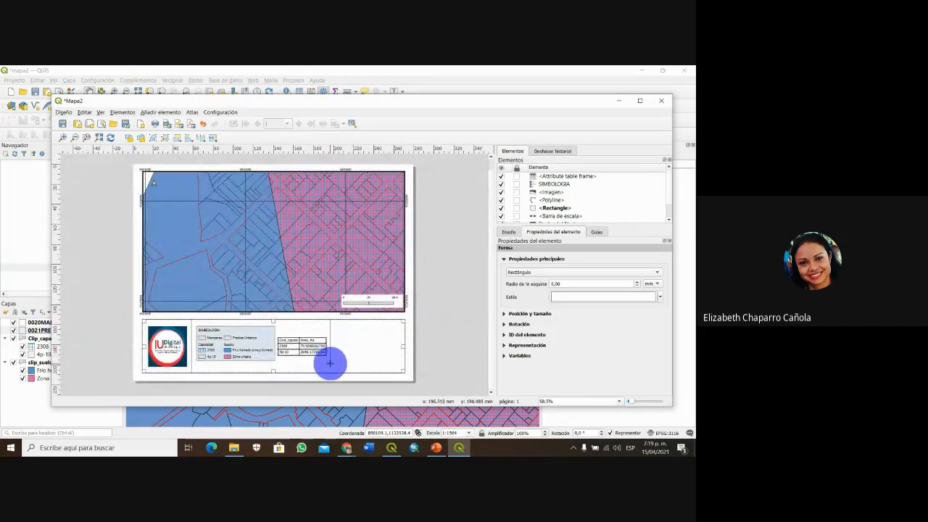
pyautogui.moveTo(331, 369); pyautogui.dragTo(331, 373)
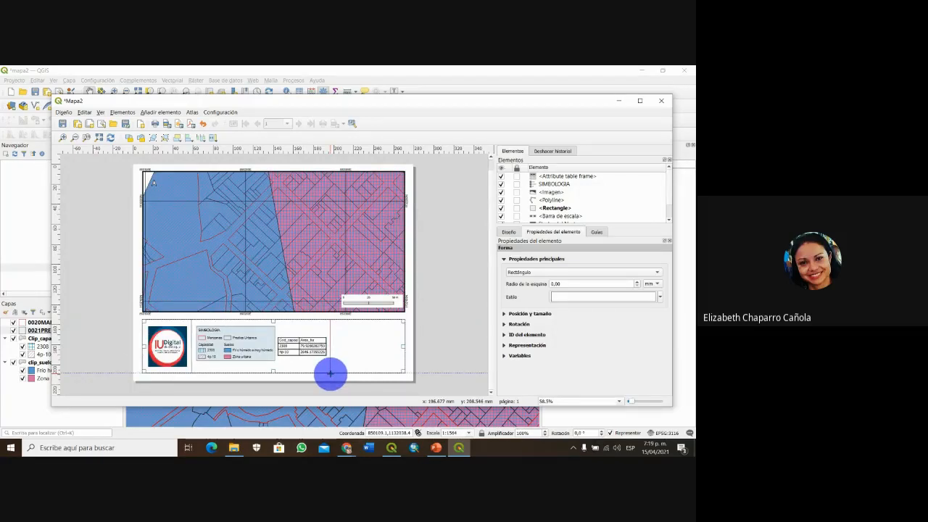
pyautogui.rightClick(331, 373)
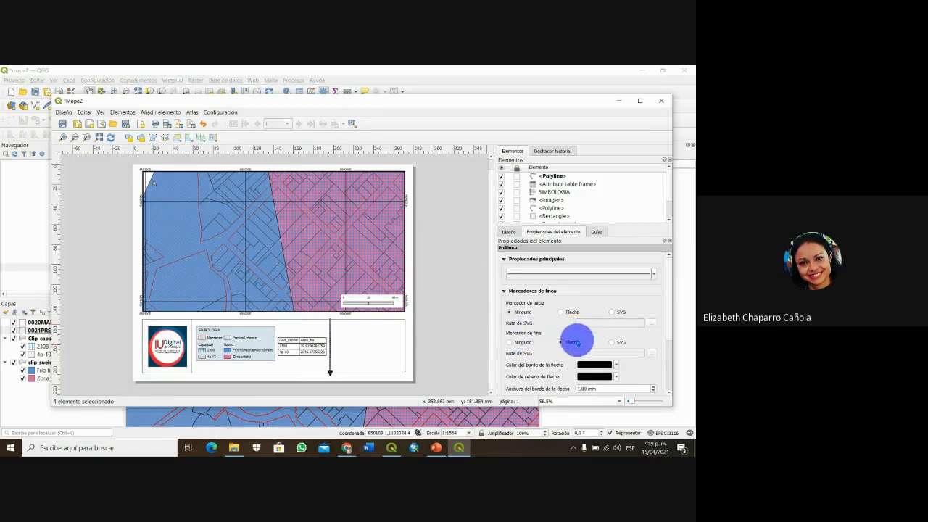
pyautogui.click(509, 342)
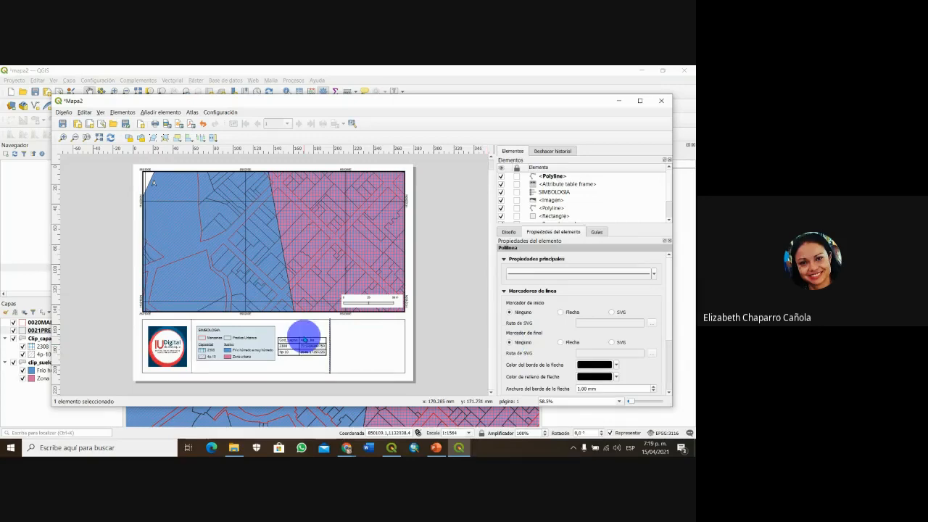
pyautogui.click(449, 348)
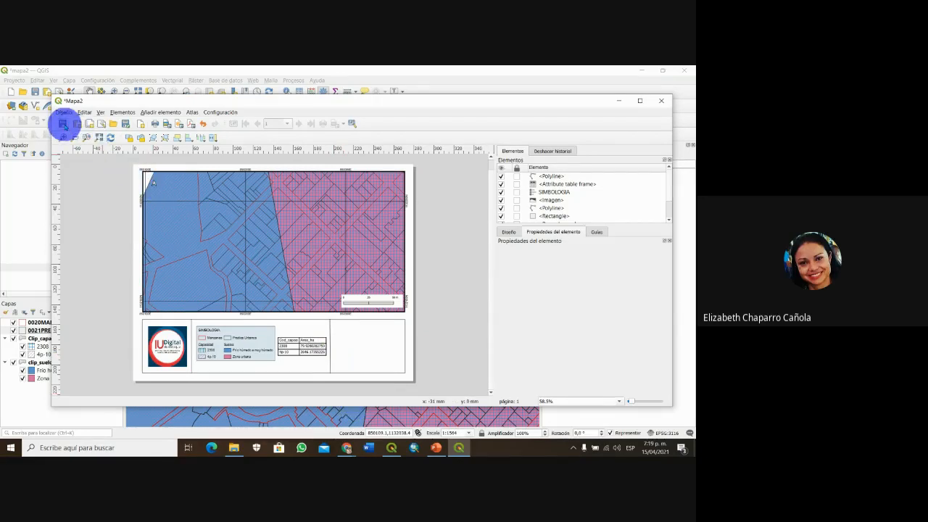
# - Save the project and show the Caja de herramientas toolbar in the layout window
pyautogui.click(64, 124)
pyautogui.rightClick(279, 116)
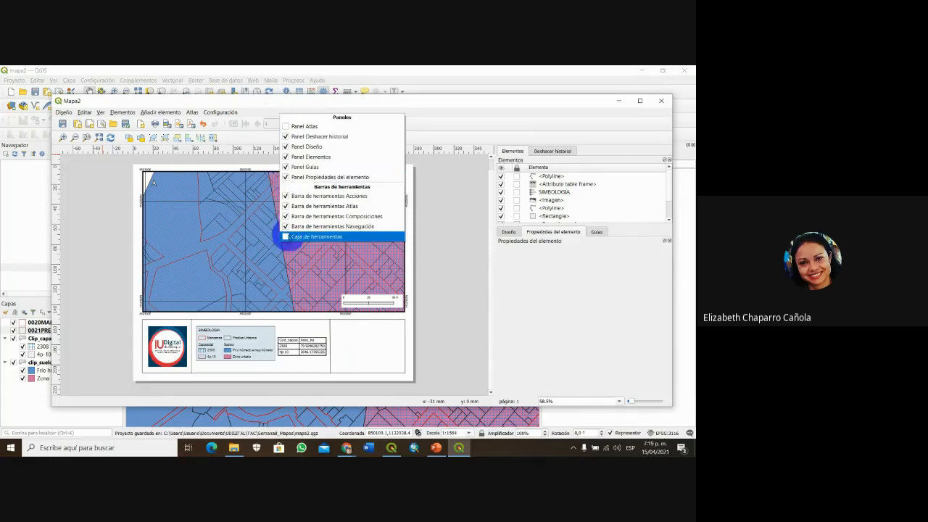
pyautogui.click(316, 236)
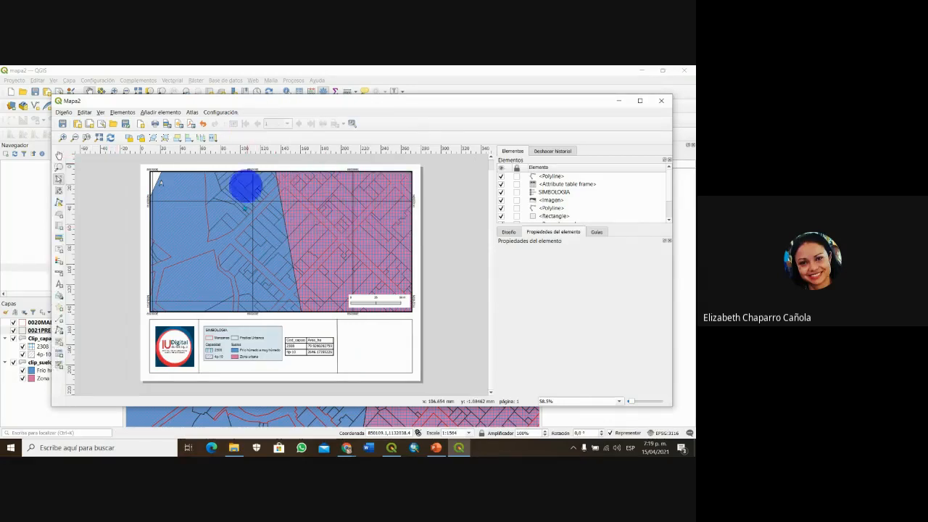
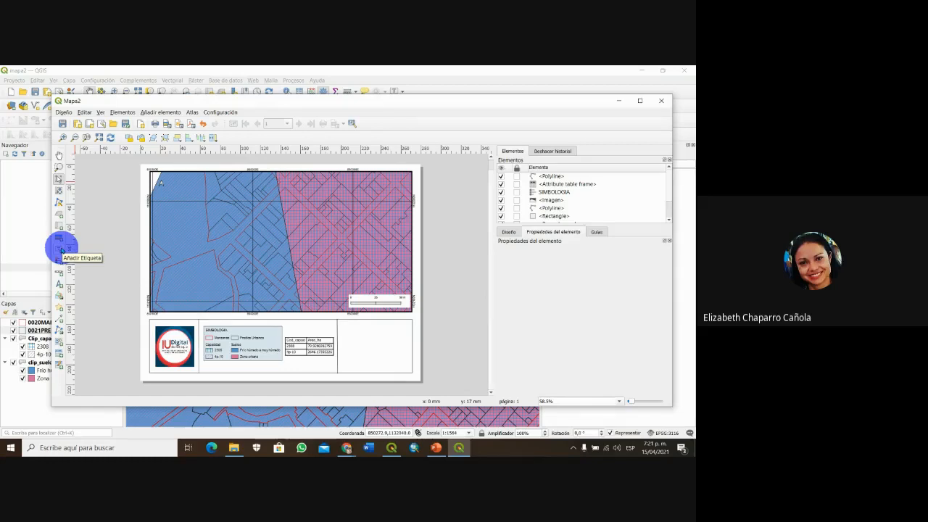
# - Add a label in the upper part of the information box's empty right compartment reading MUNICIPIO DE ABEJORRAL, PROYECTO MANZANA CULTURAL and ABRIL 2021 on three lines
pyautogui.click(61, 249)
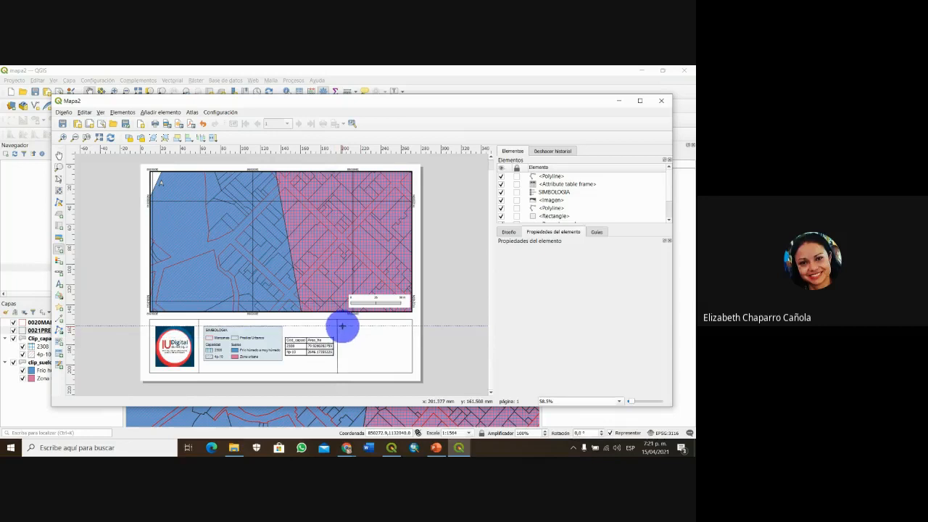
pyautogui.moveTo(342, 328); pyautogui.dragTo(407, 338)
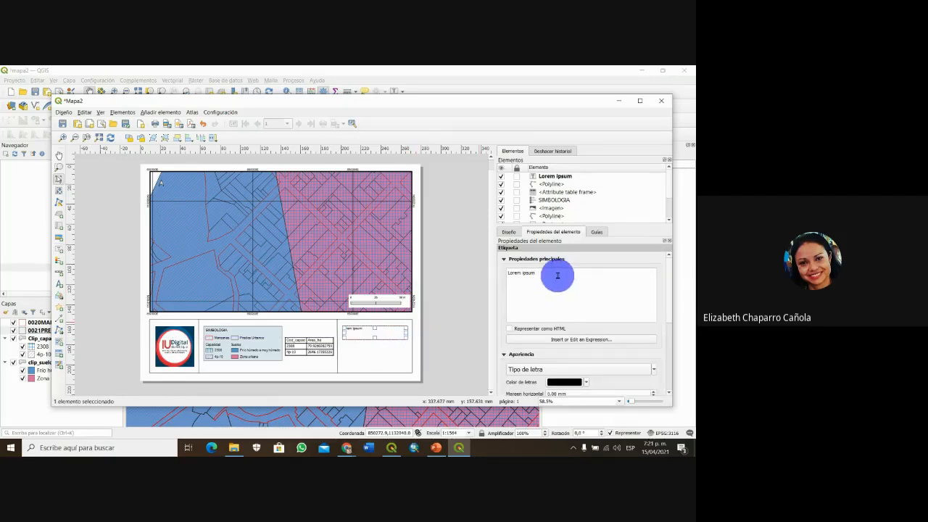
pyautogui.moveTo(543, 272); pyautogui.dragTo(502, 271)
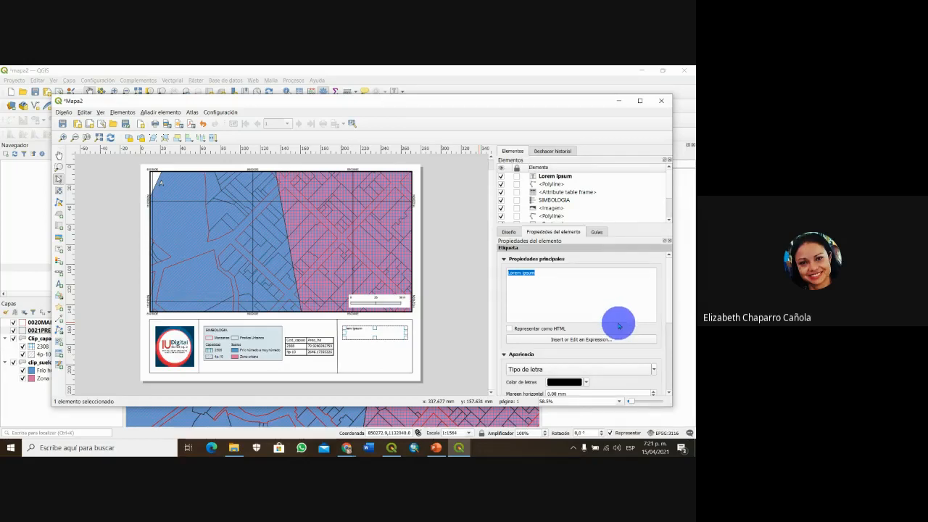
pyautogui.write('MU')
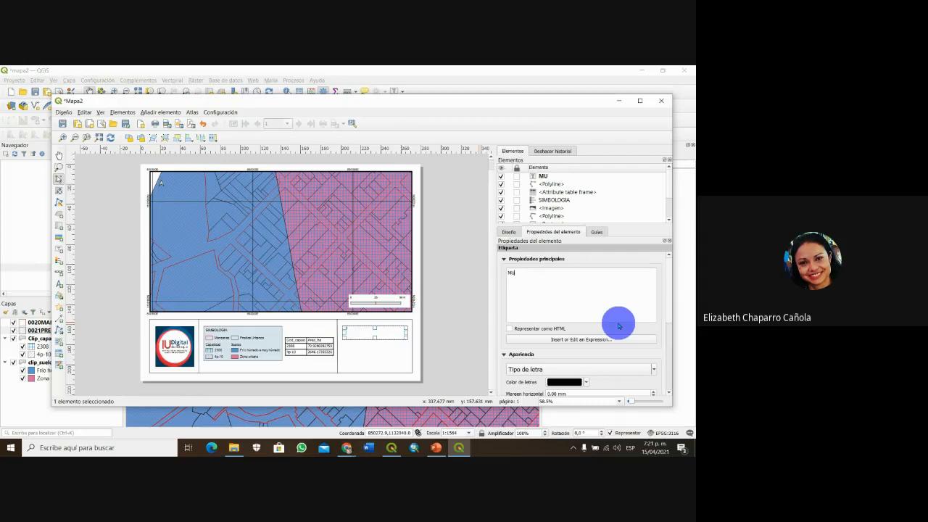
pyautogui.write('NICIPIO DE ABEJ')
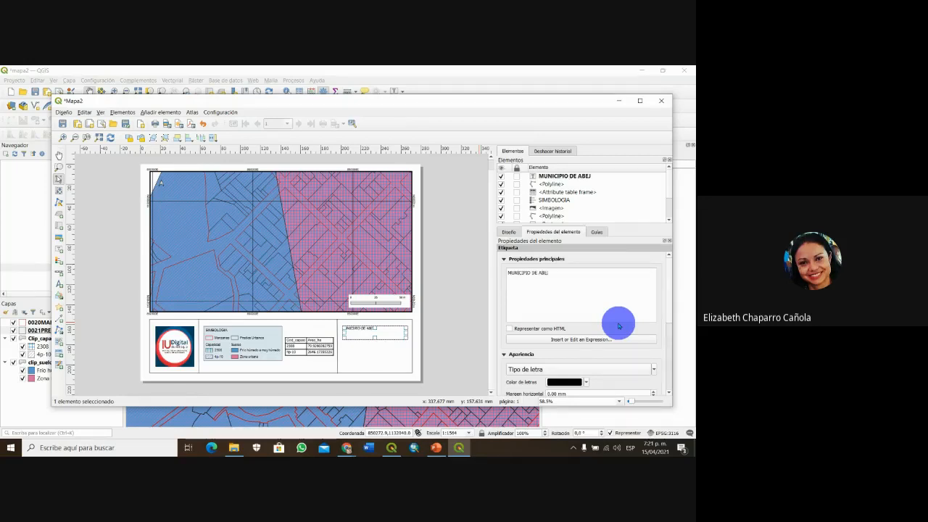
pyautogui.write('ORRAL ')
pyautogui.write('PROYEC')
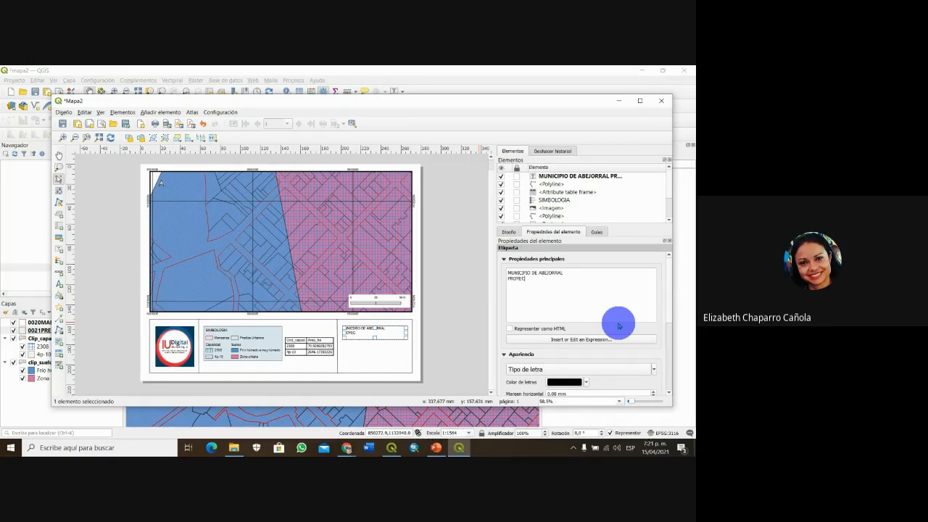
pyautogui.write('TO MANZANA CULTURAL')
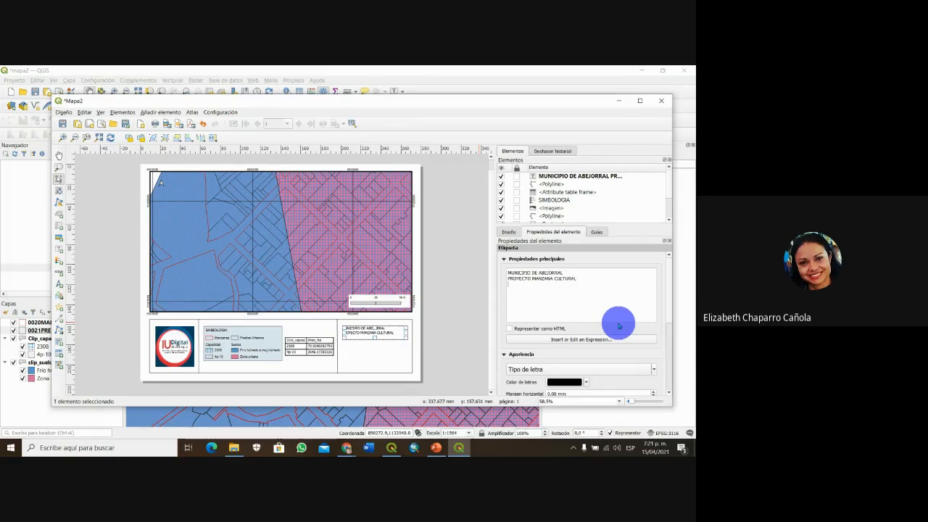
pyautogui.press('Return')
pyautogui.press('BackSpace')
pyautogui.press('BackSpace')
pyautogui.press('BackSpace')
pyautogui.press('BackSpace')
pyautogui.write('ABRIL 2021')
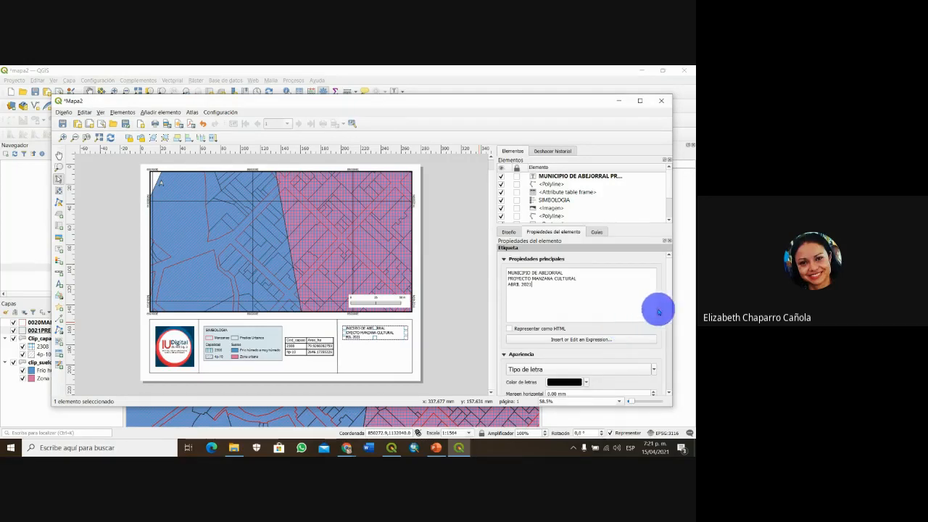
# - Set the font of the MUNICIPIO DE ABEJORRAL label to Arial
pyautogui.moveTo(669, 301); pyautogui.dragTo(670, 338)
pyautogui.click(653, 284)
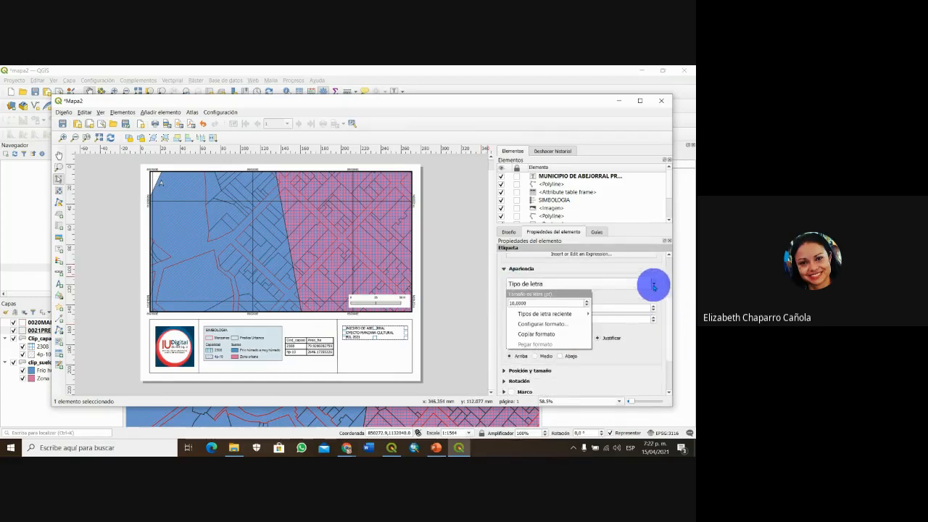
pyautogui.moveTo(530, 318)
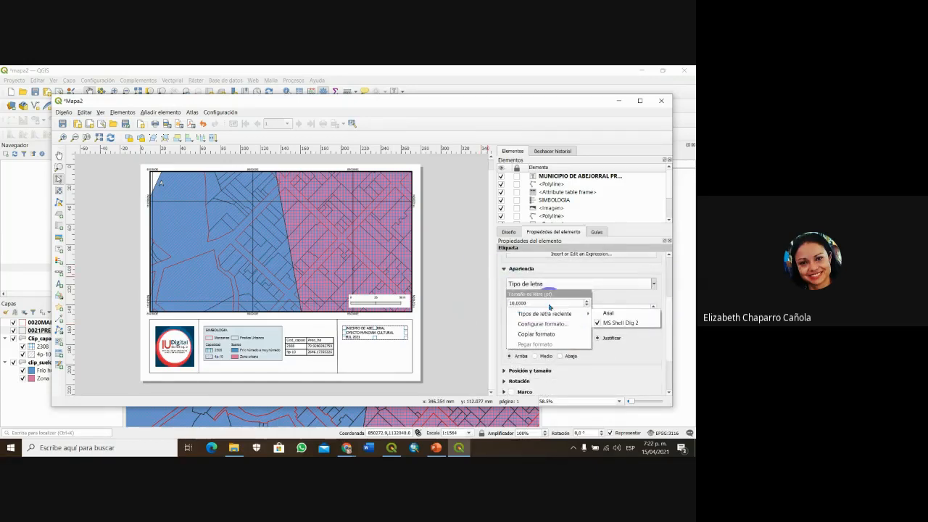
pyautogui.click(605, 311)
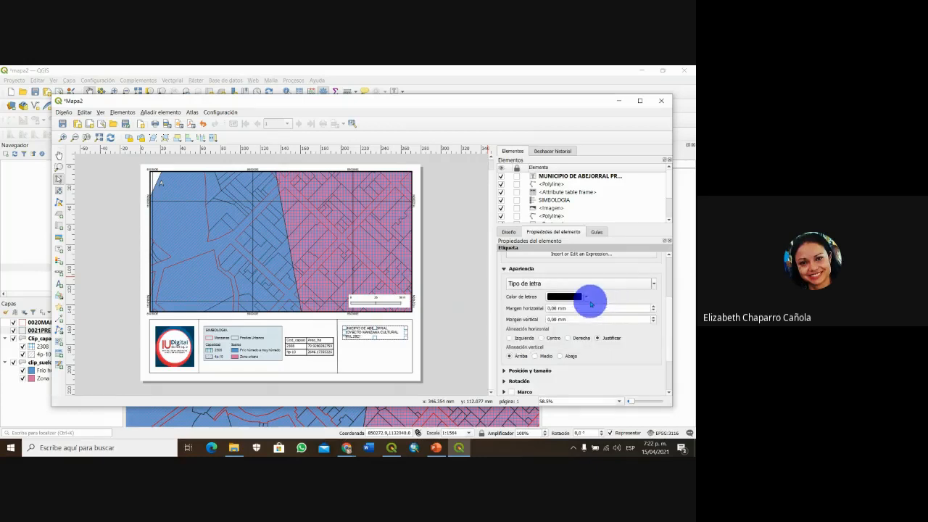
# - Set the text size of the MUNICIPIO DE ABEJORRAL label to 12
pyautogui.click(585, 285)
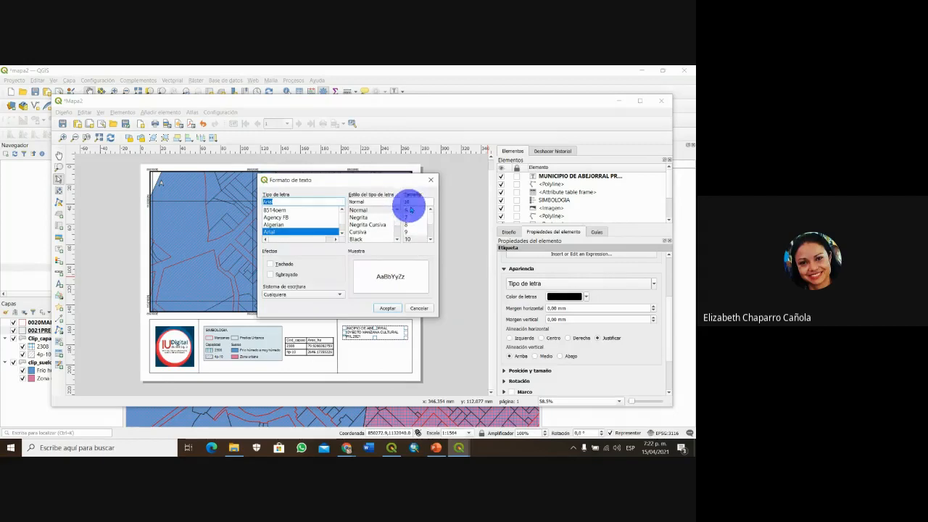
pyautogui.click(428, 239)
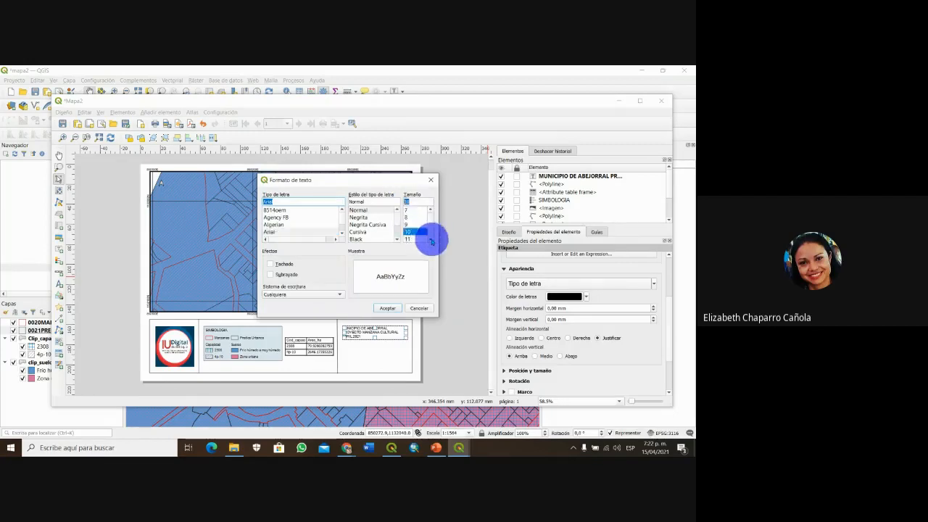
pyautogui.click(431, 240)
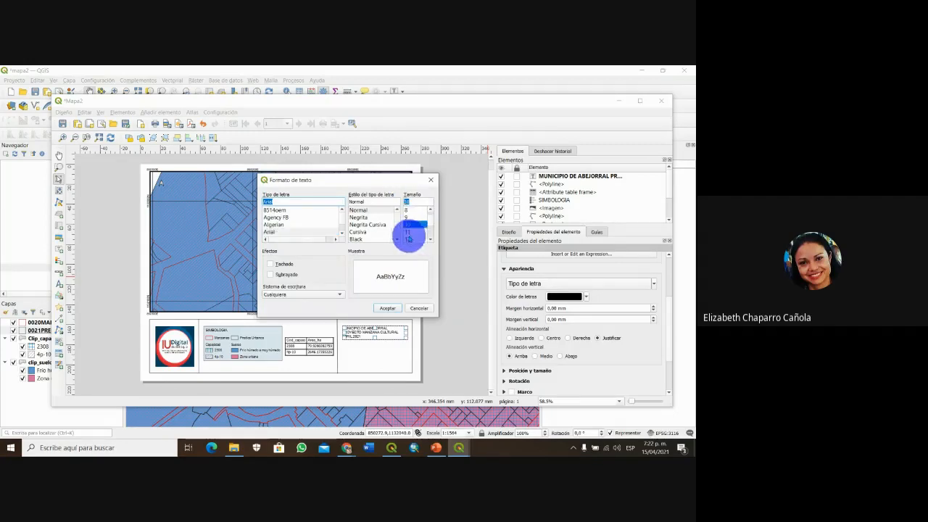
pyautogui.click(411, 239)
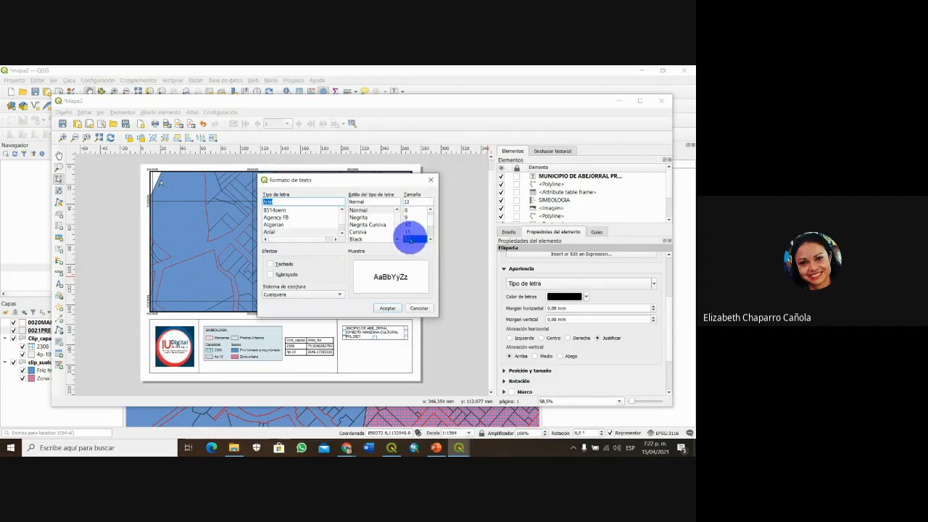
pyautogui.click(386, 308)
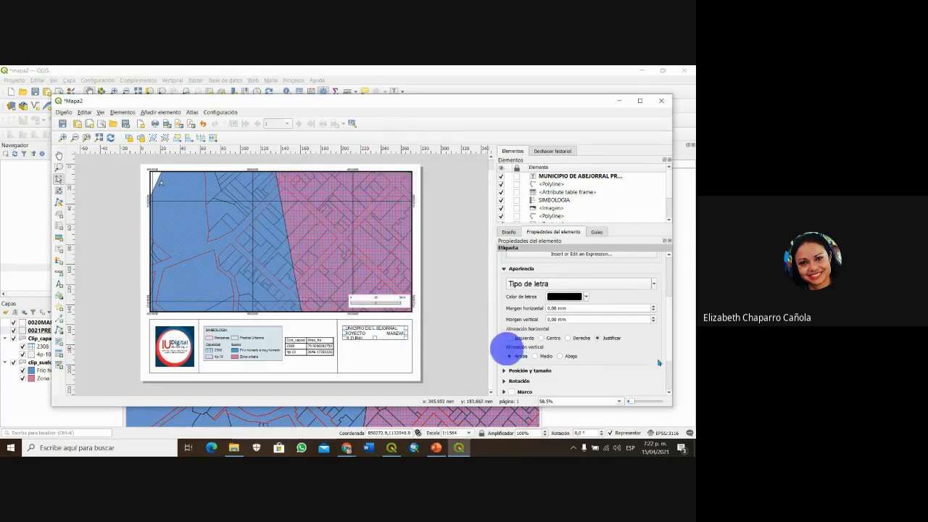
# - Center the MUNICIPIO DE ABEJORRAL label's text horizontally and extend its frame downward to fit all the lines
pyautogui.click(555, 340)
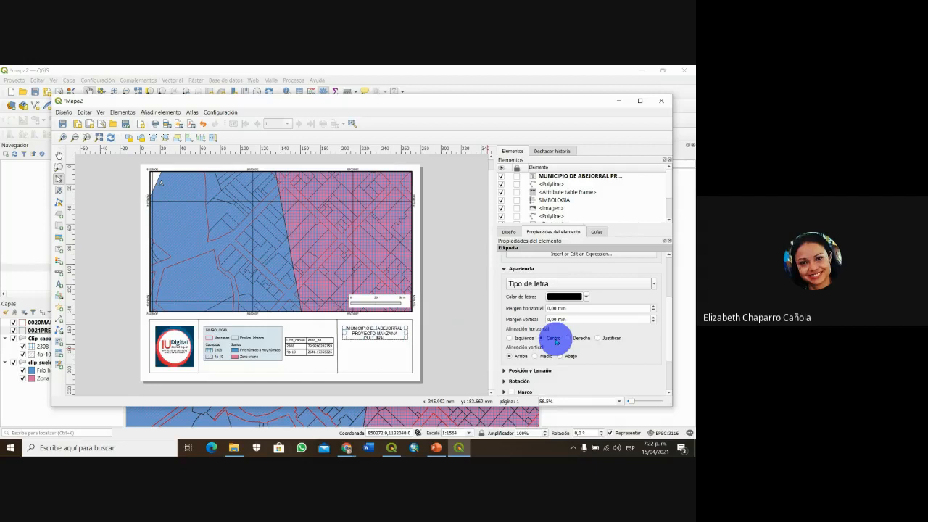
pyautogui.moveTo(668, 297); pyautogui.dragTo(653, 334)
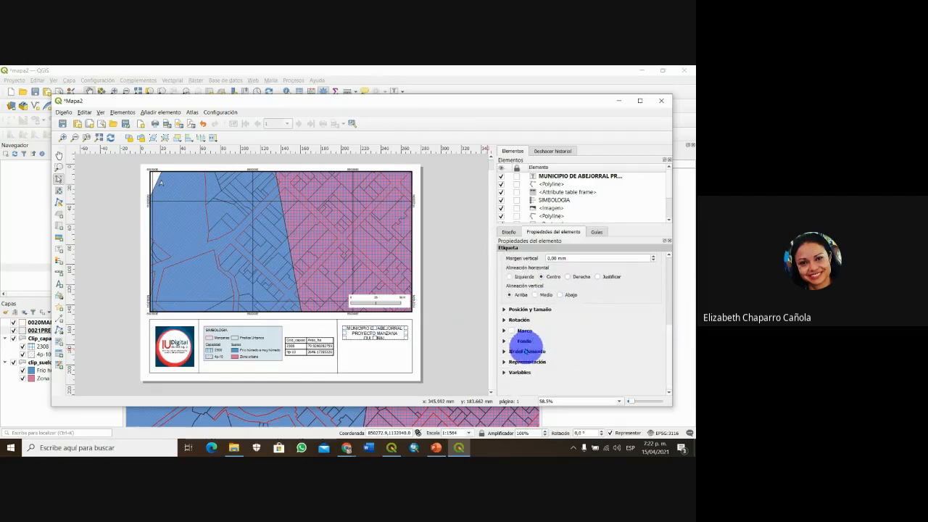
pyautogui.click(397, 359)
pyautogui.click(374, 334)
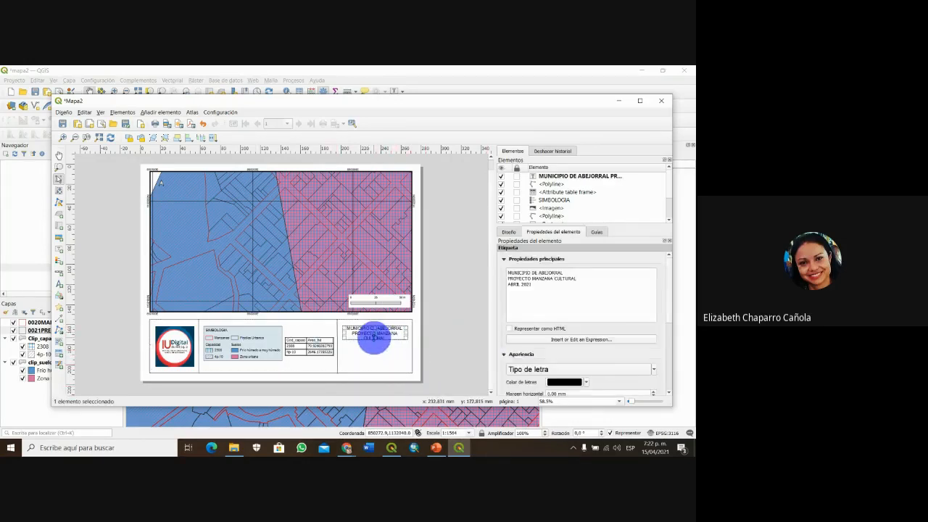
pyautogui.moveTo(374, 338); pyautogui.dragTo(375, 347)
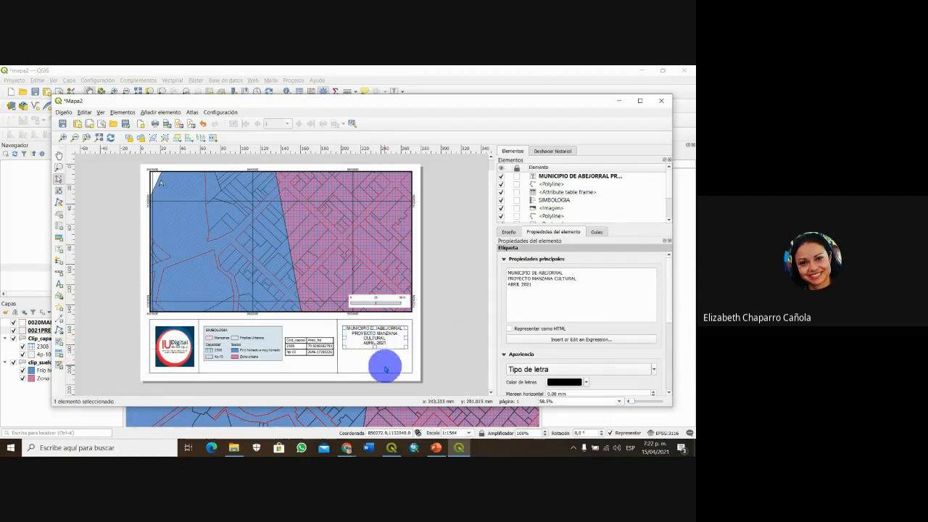
pyautogui.click(393, 367)
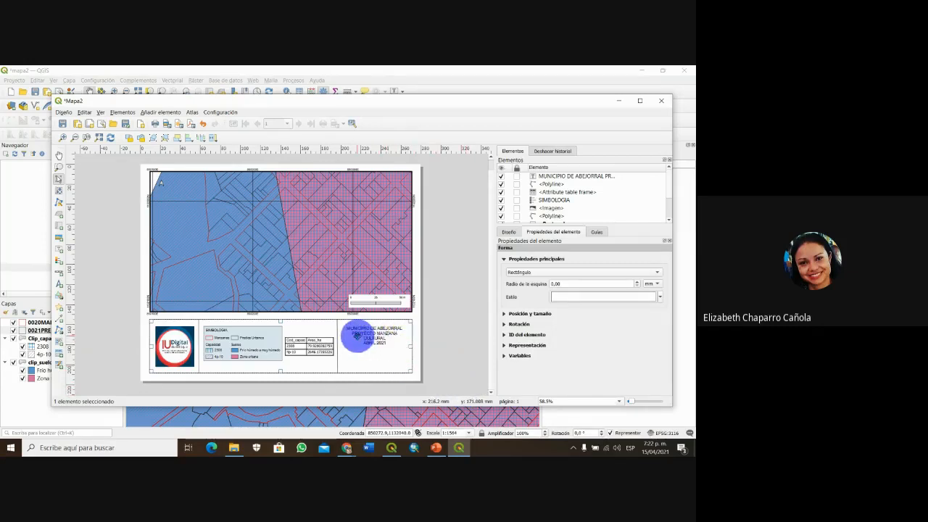
# - Reduce the text size of the MUNICIPIO DE ABEJORRAL label to 11
pyautogui.click(380, 339)
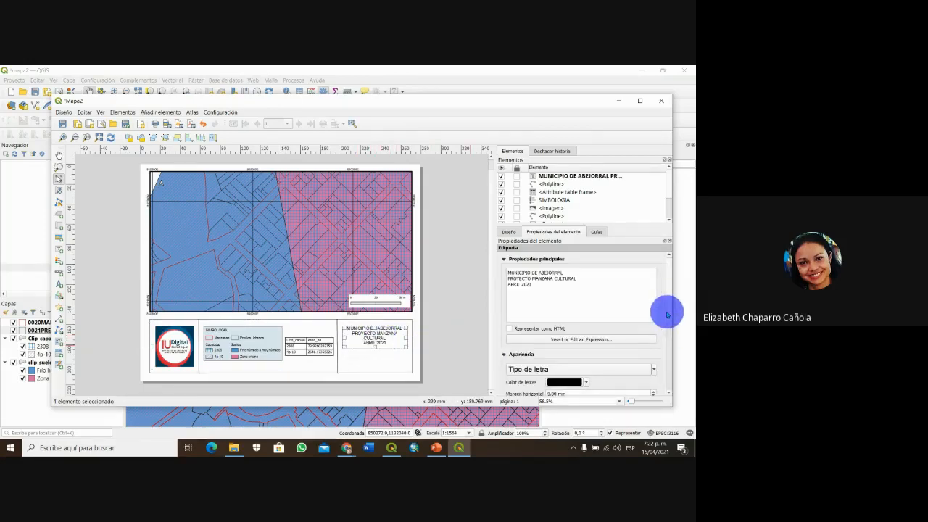
pyautogui.scroll(-1, 666, 319)
pyautogui.scroll(-2, 667, 325)
pyautogui.click(633, 316)
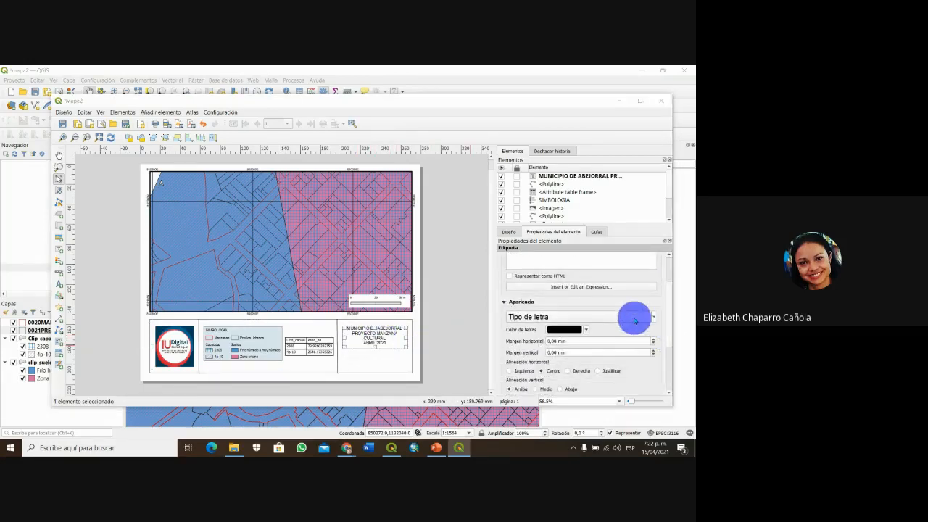
pyautogui.click(407, 202)
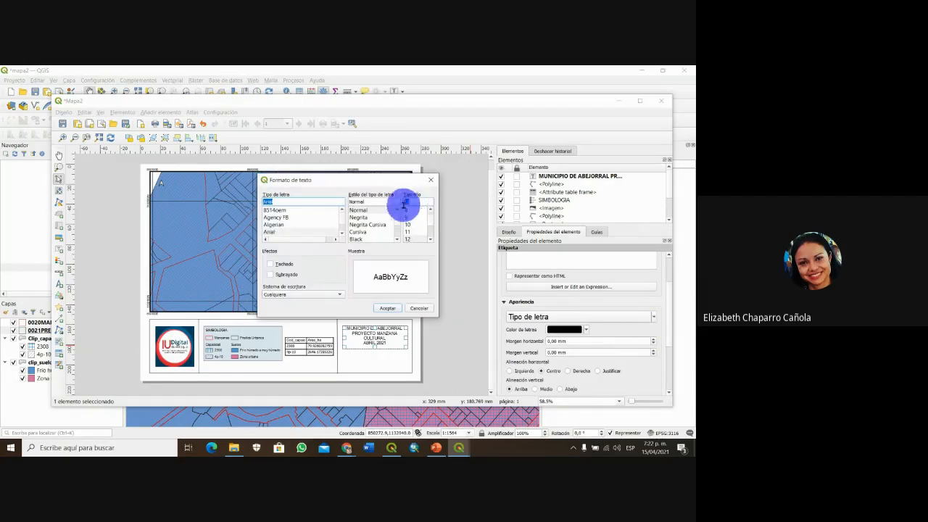
pyautogui.click(408, 232)
pyautogui.click(392, 309)
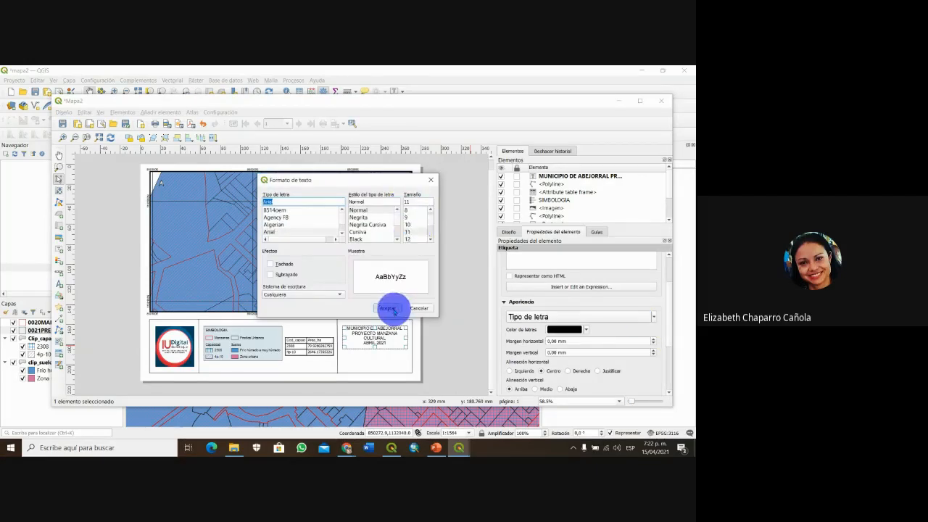
pyautogui.click(419, 361)
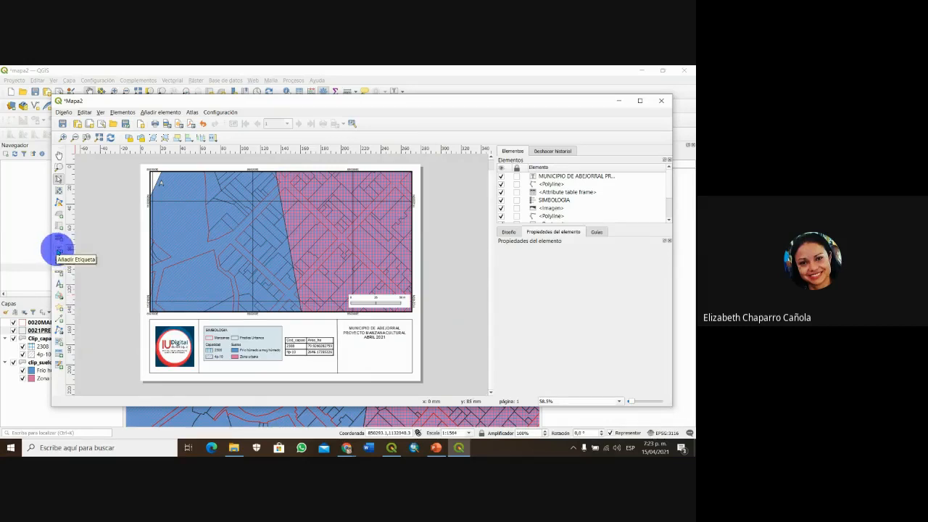
# - Add a second label near the bottom of the information box's right compartment reading "Fuente: Gobernación de Antioquia, IGAC"
pyautogui.click(58, 249)
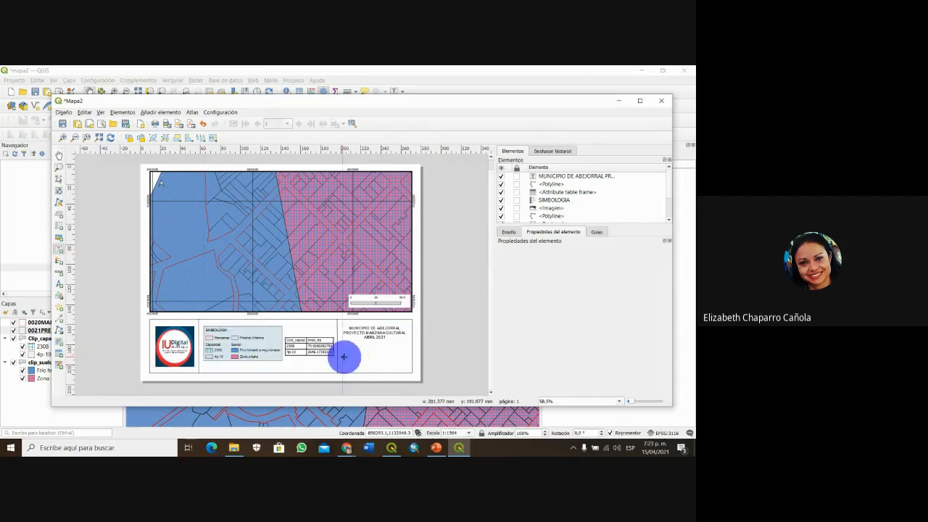
pyautogui.moveTo(343, 357); pyautogui.dragTo(408, 372)
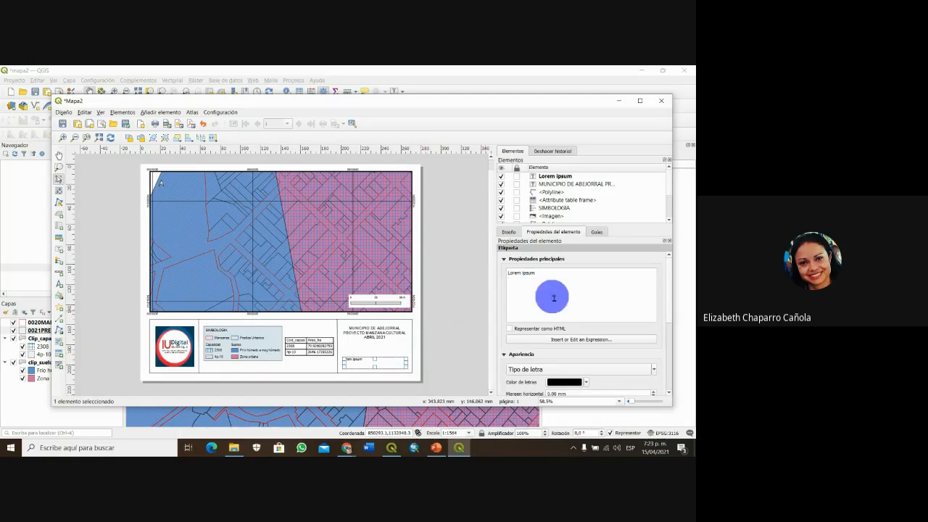
pyautogui.moveTo(556, 303); pyautogui.dragTo(496, 264)
pyautogui.press('BackSpace')
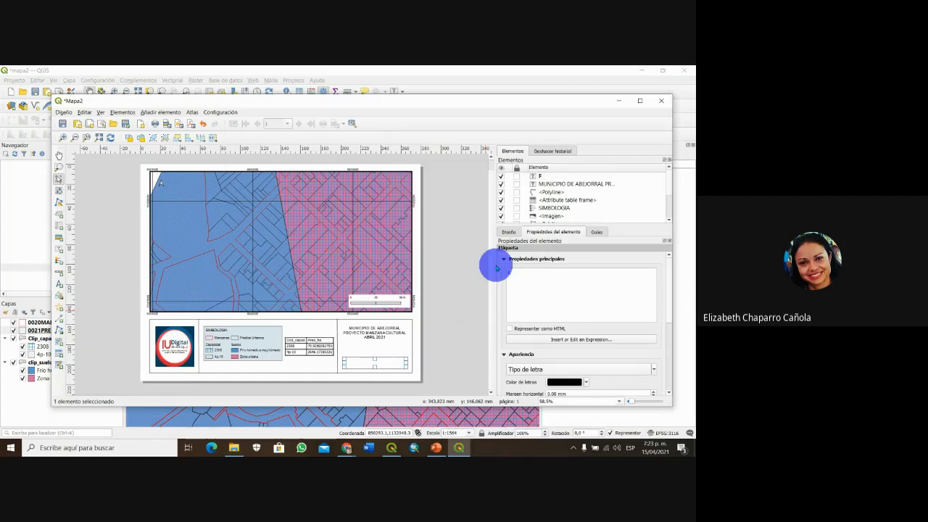
pyautogui.write('Fuente: Gobernac')
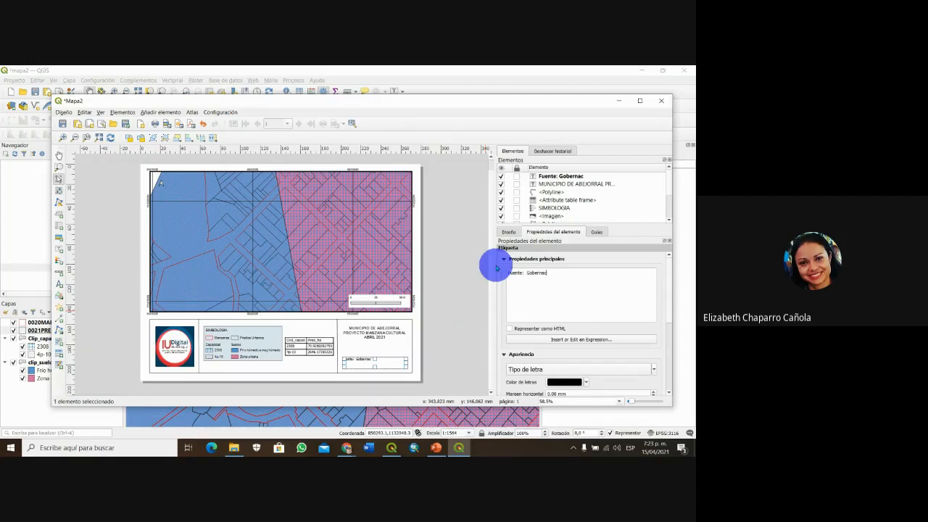
pyautogui.write('ión de Antioquia, IGAC')
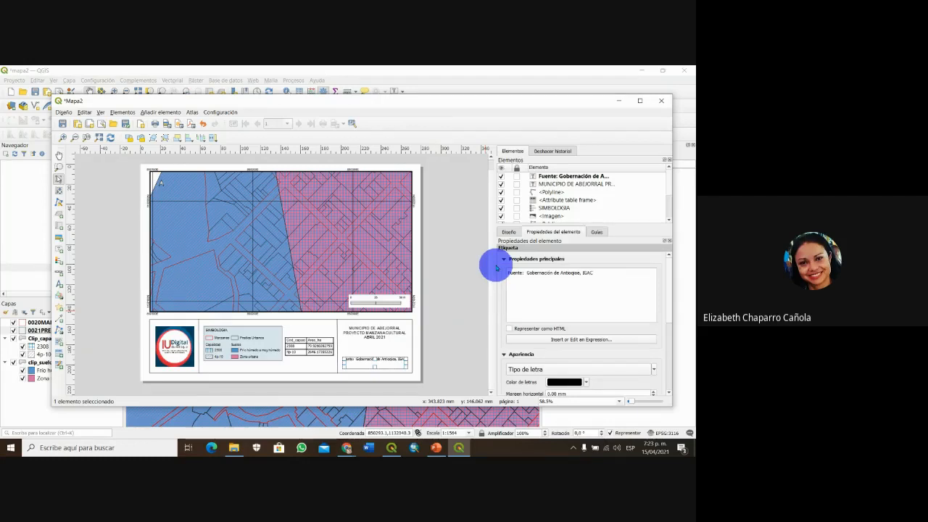
# - Set the font of the Fuente label to Arial, size 9
pyautogui.click(641, 372)
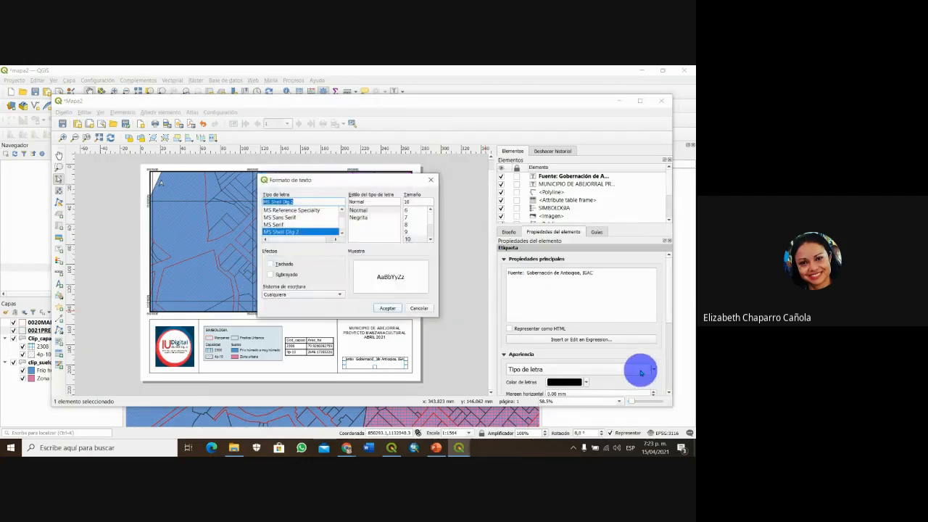
pyautogui.scroll(15, 293, 229)
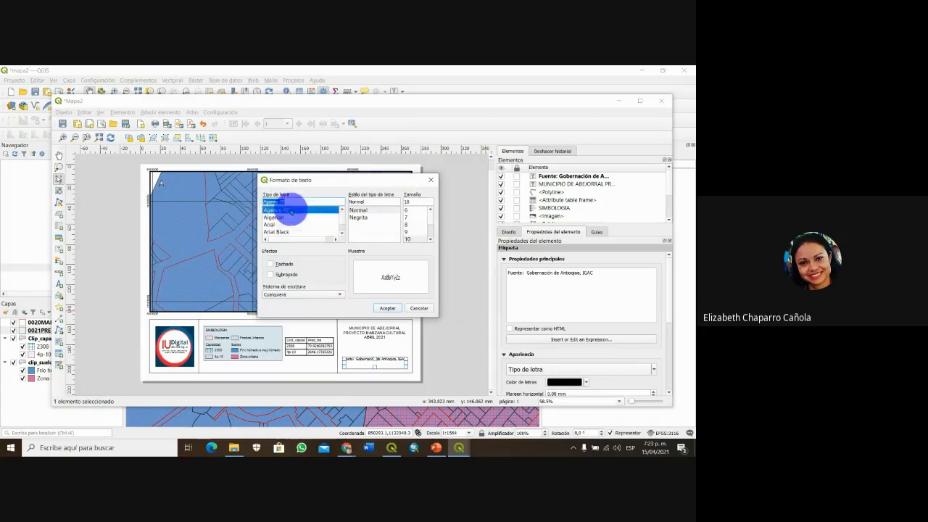
pyautogui.click(276, 226)
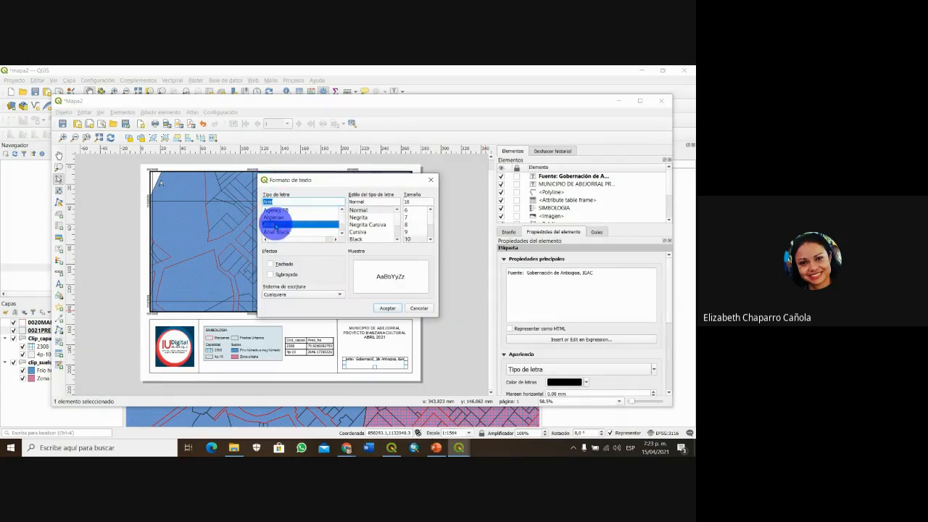
pyautogui.click(414, 231)
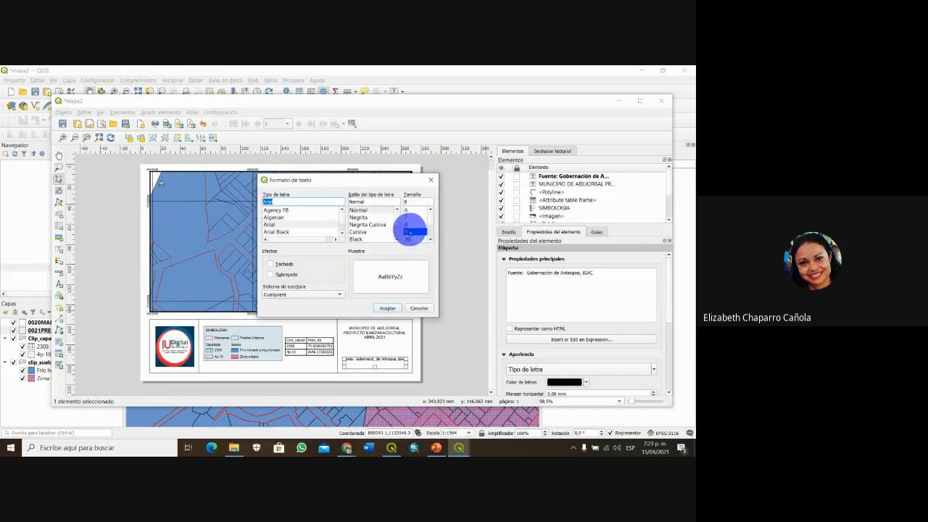
pyautogui.click(388, 308)
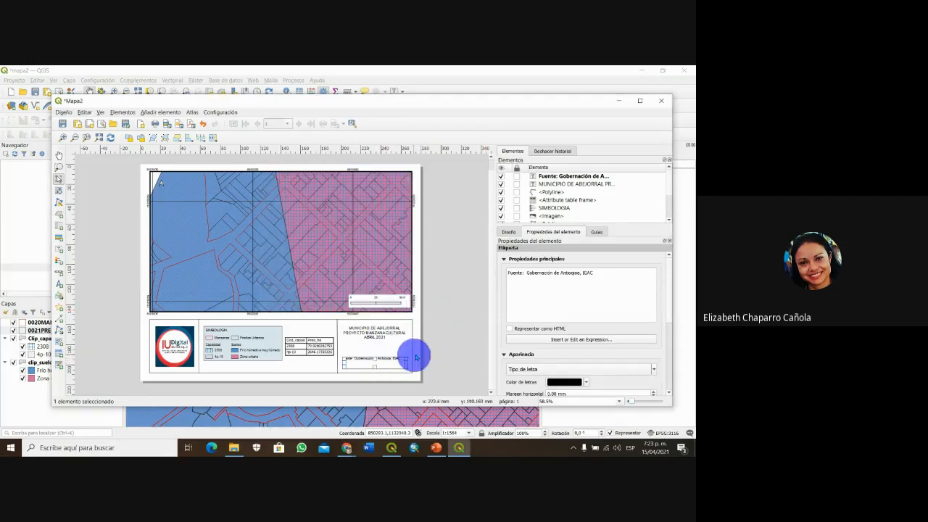
pyautogui.click(438, 349)
# - Move the Fuente label slightly lower in the information box and nudge the MUNICIPIO DE ABEJORRAL title label
pyautogui.click(383, 355)
pyautogui.click(380, 358)
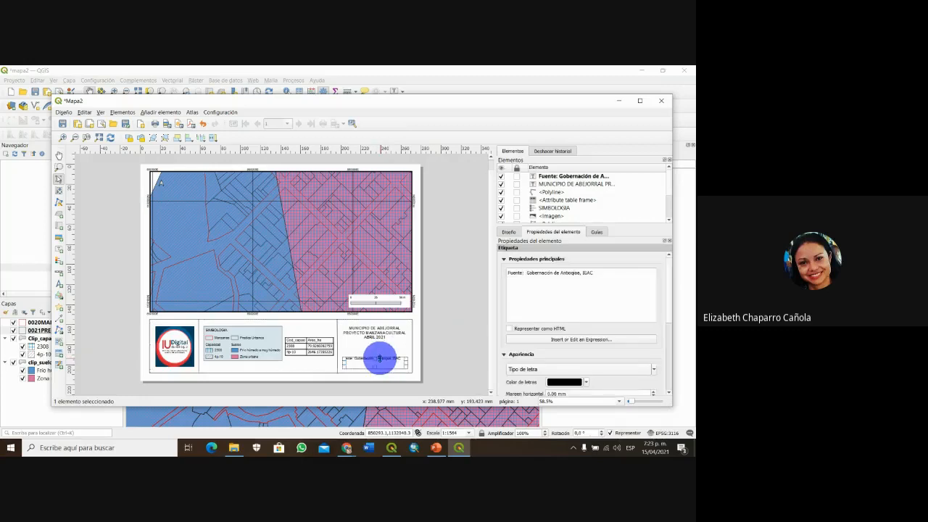
pyautogui.moveTo(377, 361); pyautogui.dragTo(381, 377)
pyautogui.click(381, 351)
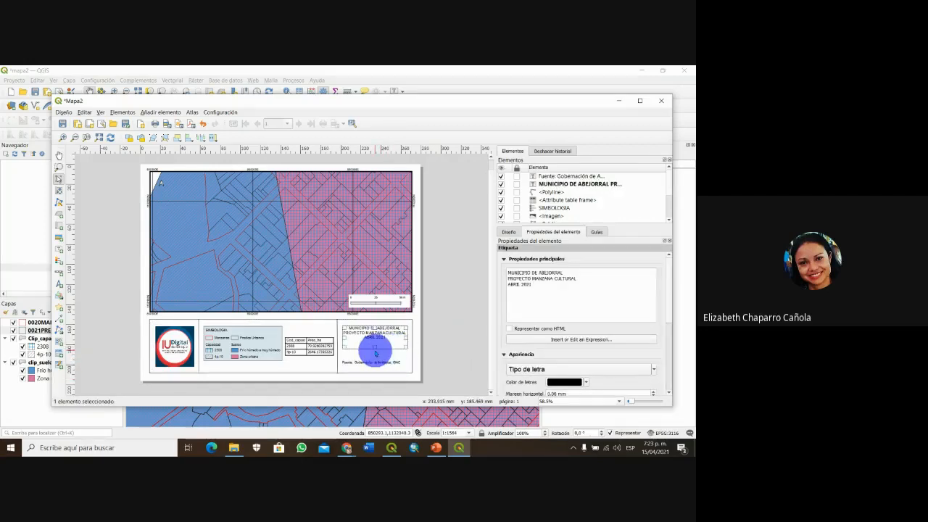
pyautogui.click(376, 353)
pyautogui.click(380, 341)
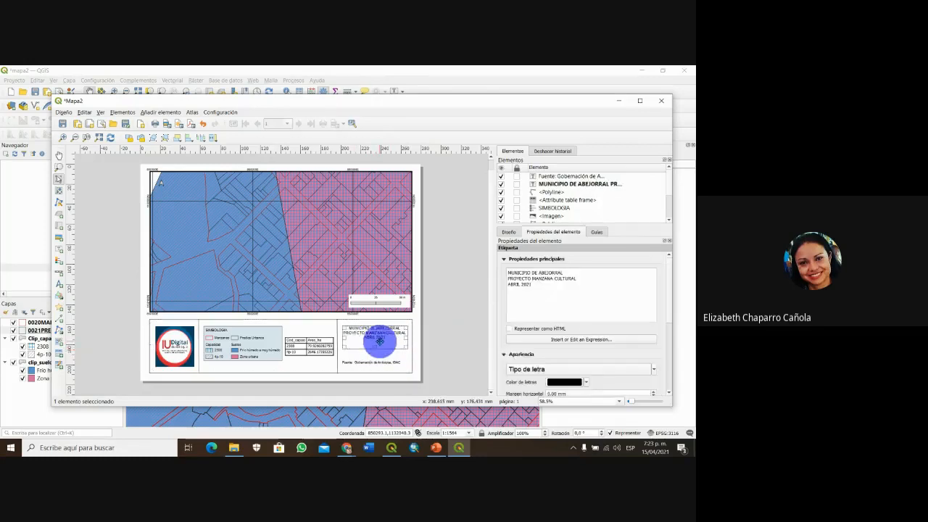
pyautogui.moveTo(380, 342); pyautogui.dragTo(375, 337)
pyautogui.click(400, 351)
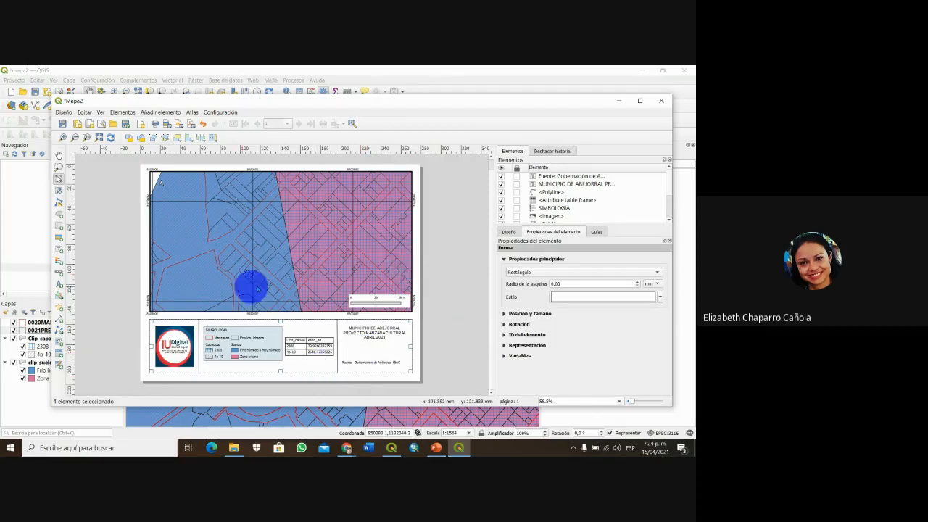
# - Add a label between the project title and the Fuente label reading "Creado: IUDigital Antioquia"
pyautogui.click(60, 250)
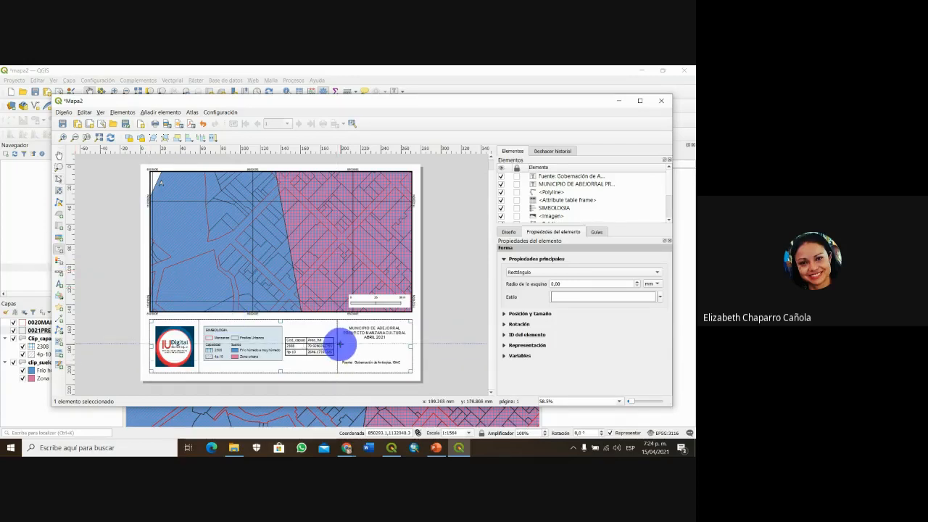
pyautogui.moveTo(342, 345); pyautogui.dragTo(405, 353)
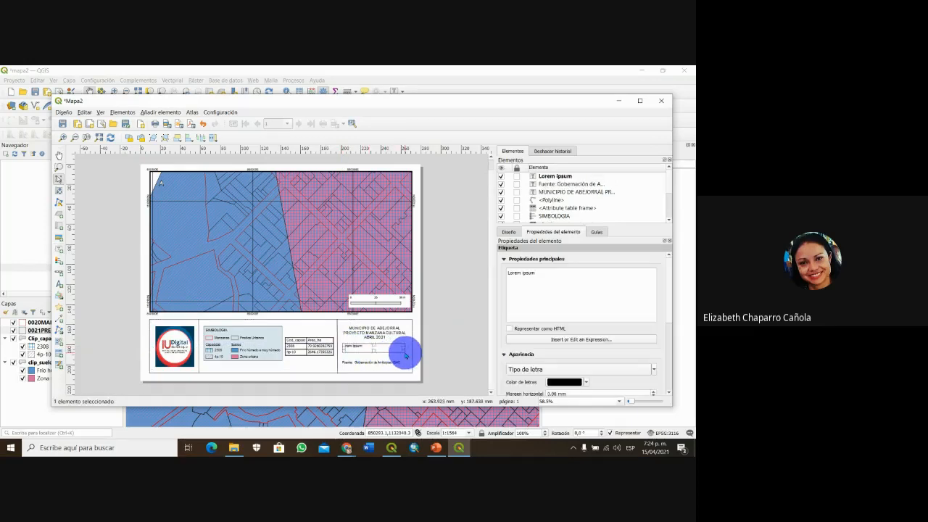
pyautogui.click(538, 274)
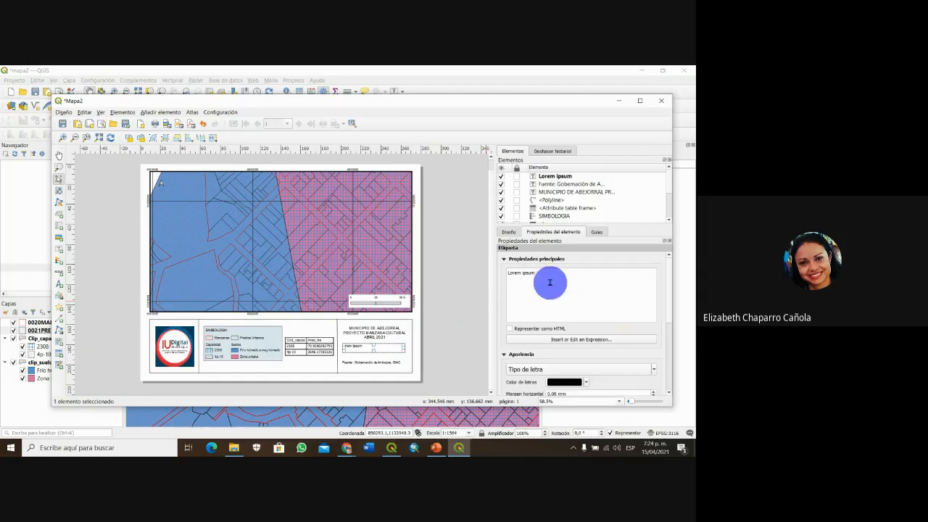
pyautogui.moveTo(539, 275); pyautogui.dragTo(504, 265)
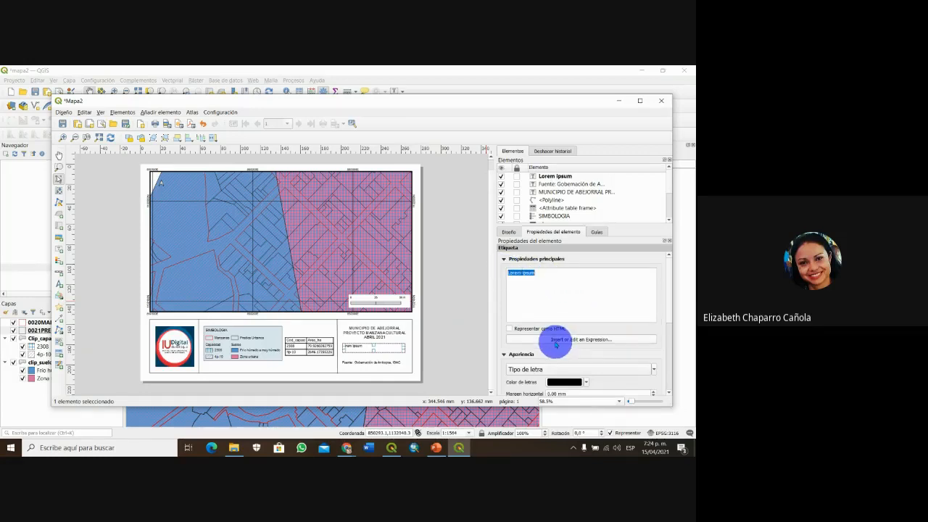
pyautogui.write('Creado: IUDigital Antioquia')
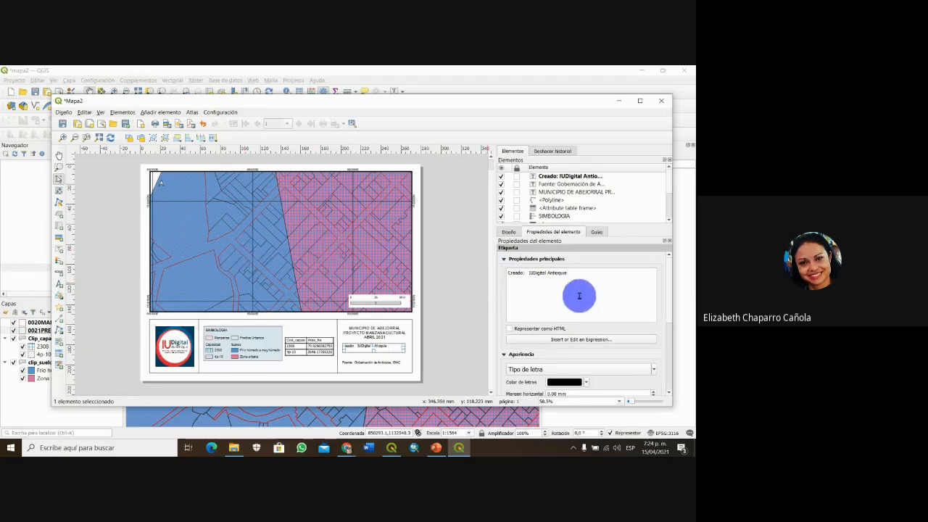
# - Change the font of the "Creado: IUDigital Antioquia" label to Arial
pyautogui.click(655, 371)
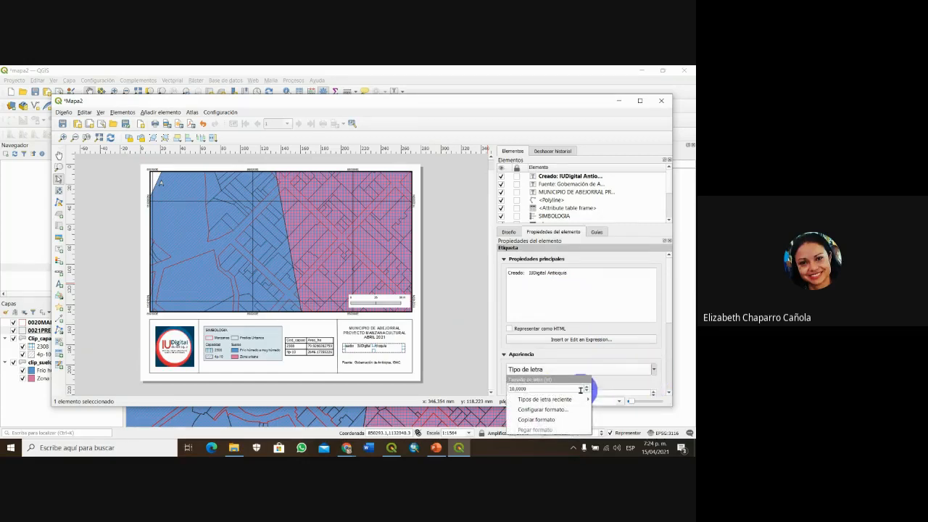
pyautogui.moveTo(669, 286); pyautogui.dragTo(669, 311)
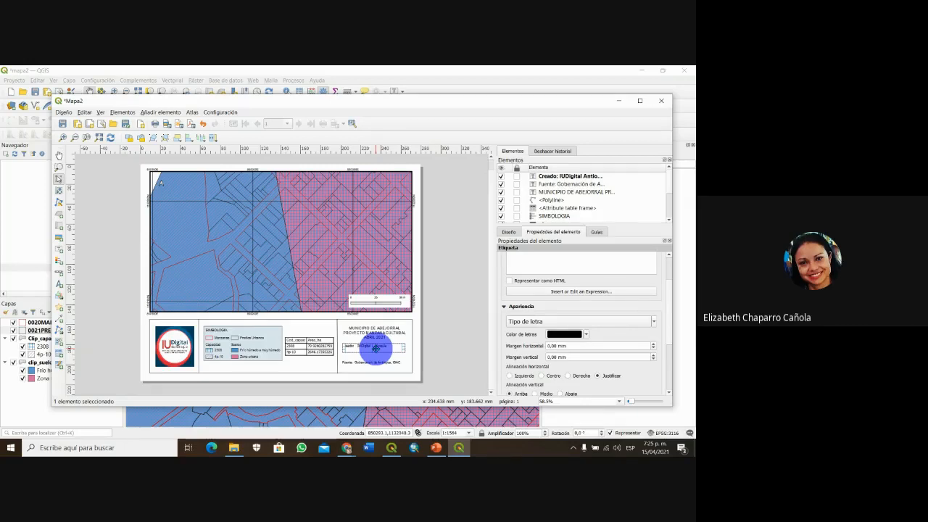
pyautogui.click(555, 321)
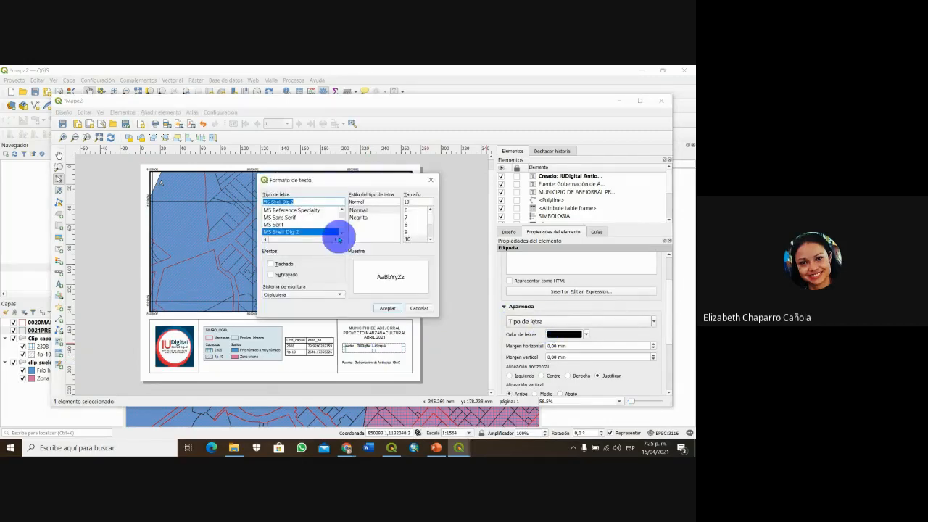
pyautogui.press('a')
pyautogui.press('r')
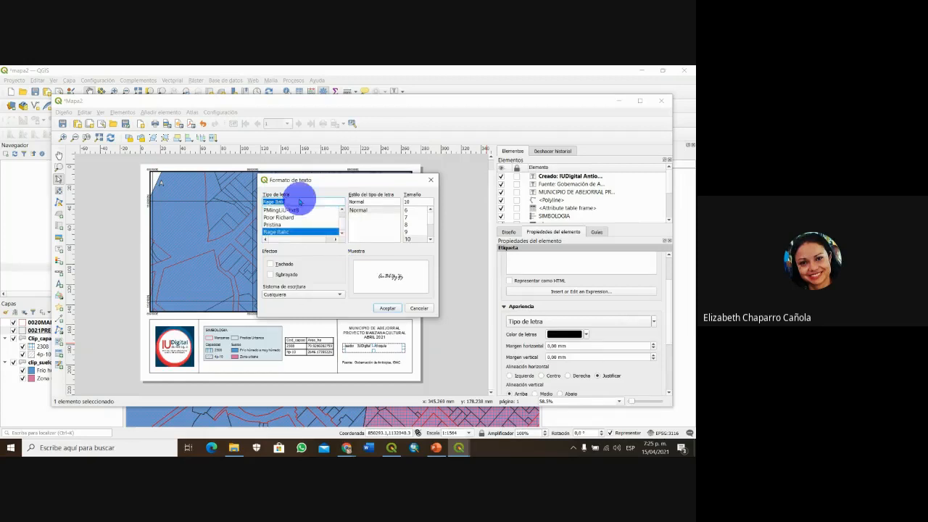
pyautogui.press('a')
pyautogui.press('r')
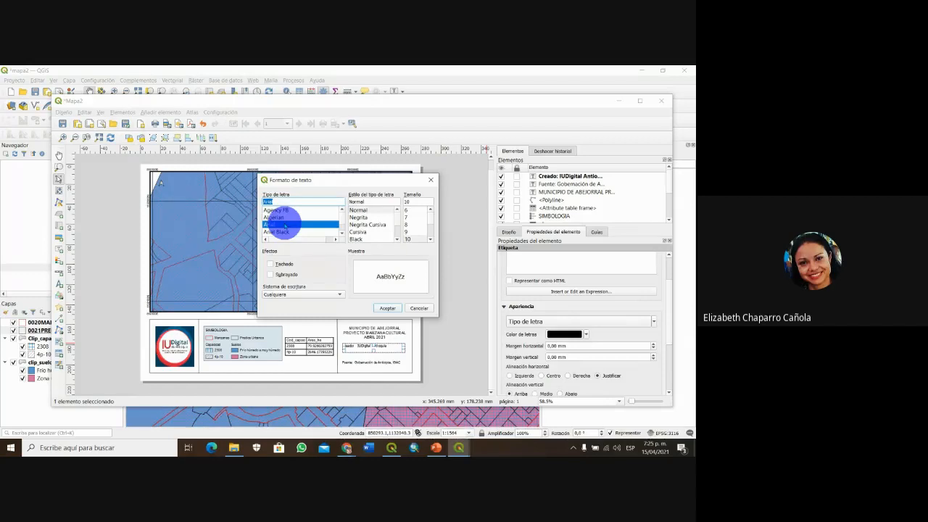
pyautogui.click(392, 308)
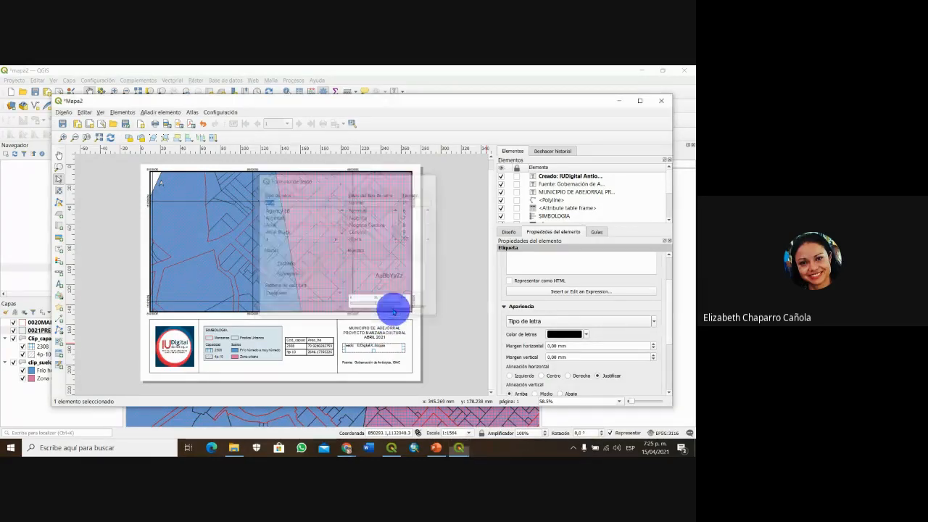
pyautogui.click(417, 370)
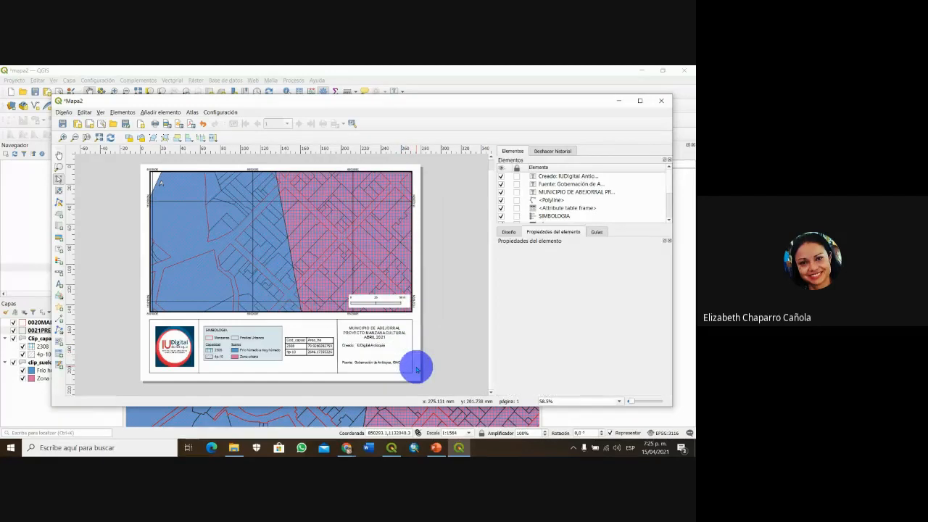
# - Move the Creado label slightly lower, between the project title and the Fuente label
pyautogui.click(369, 346)
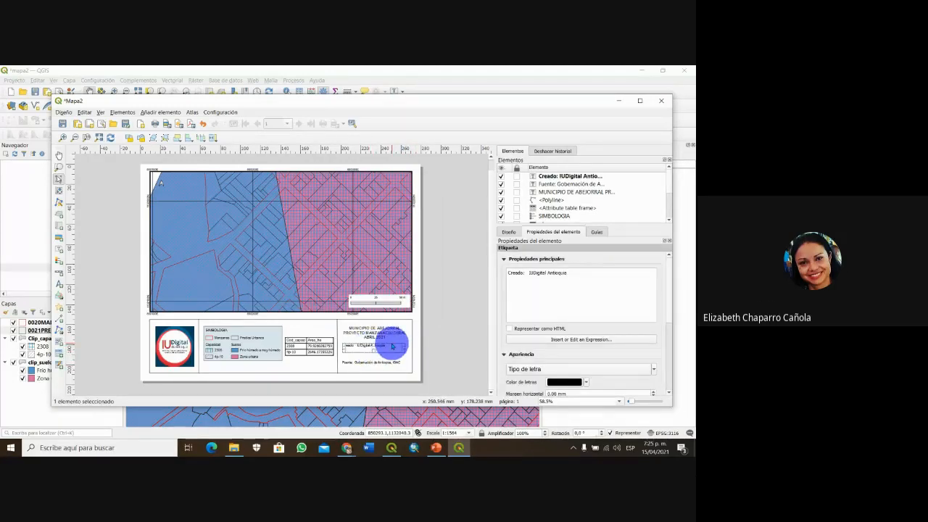
pyautogui.click(384, 345)
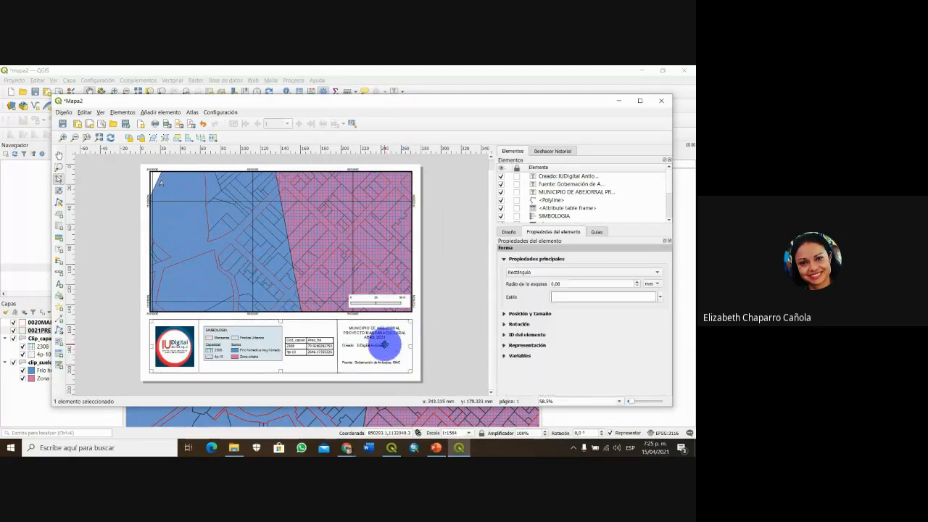
pyautogui.click(384, 345)
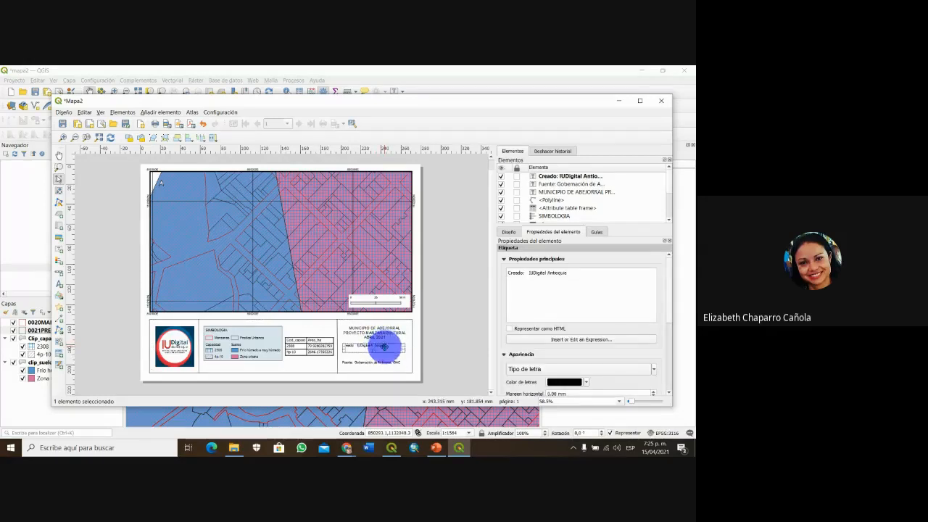
pyautogui.moveTo(384, 347); pyautogui.dragTo(380, 350)
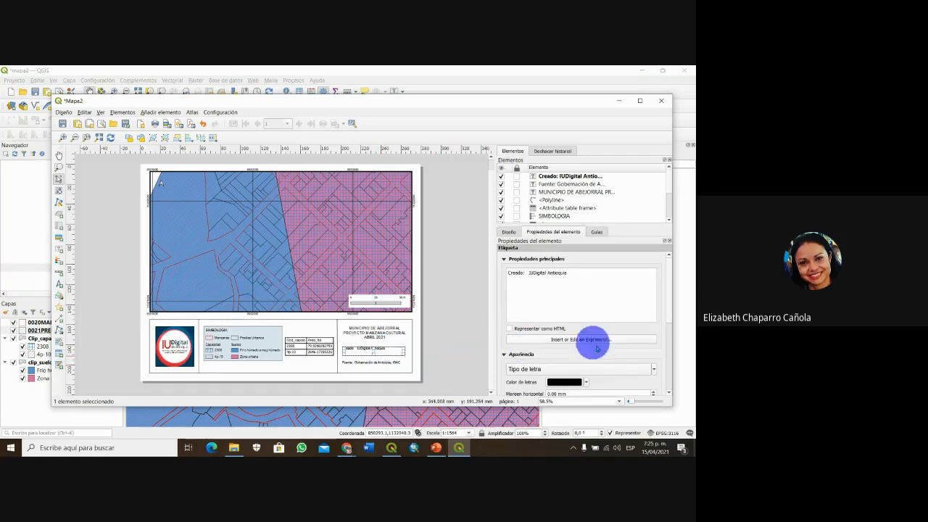
# - Center the Creado label's text horizontally and align the Fuente label's text to the right
pyautogui.scroll(-3, 598, 337)
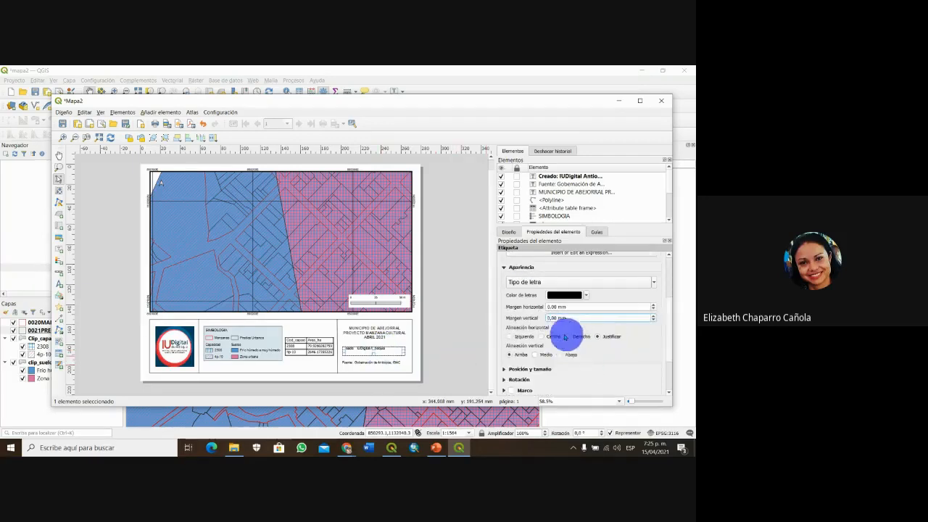
pyautogui.click(543, 337)
pyautogui.click(375, 363)
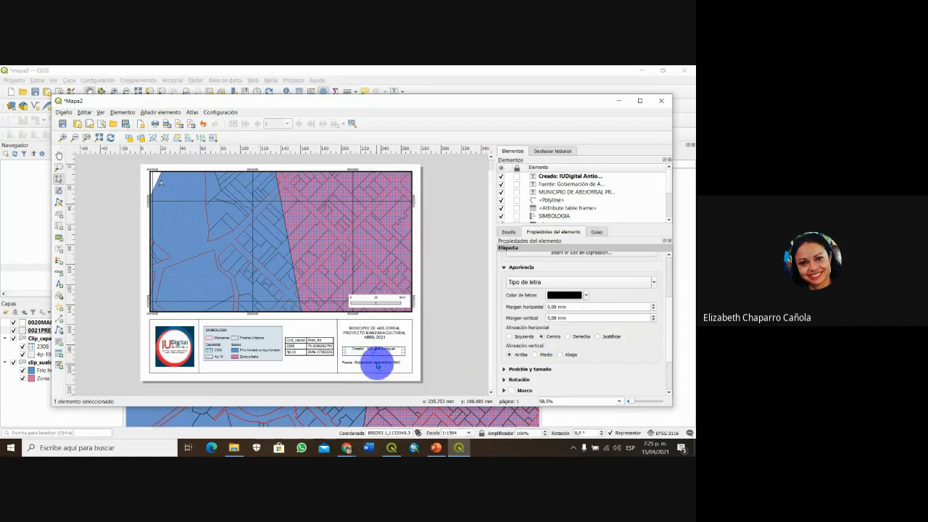
pyautogui.click(578, 338)
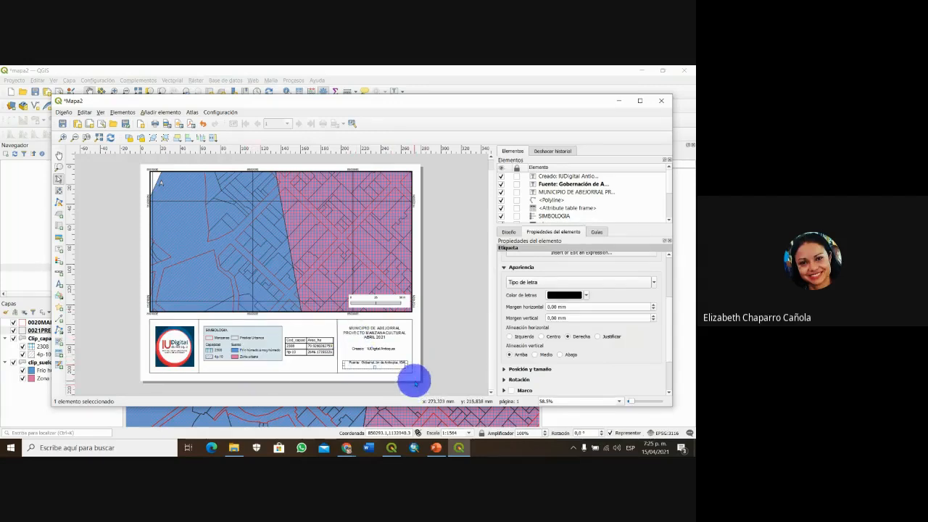
pyautogui.click(431, 352)
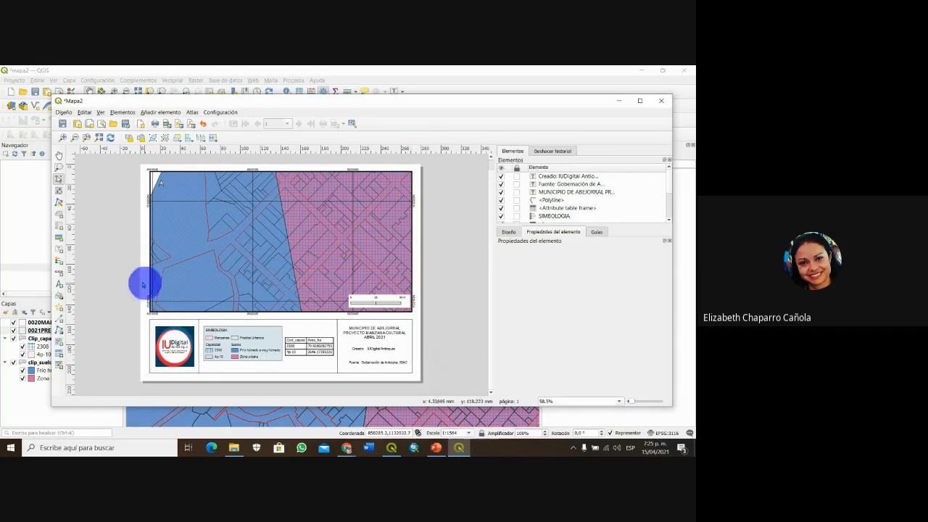
# - Save the project from the Mapa2 layout and return to the main map window
pyautogui.click(64, 124)
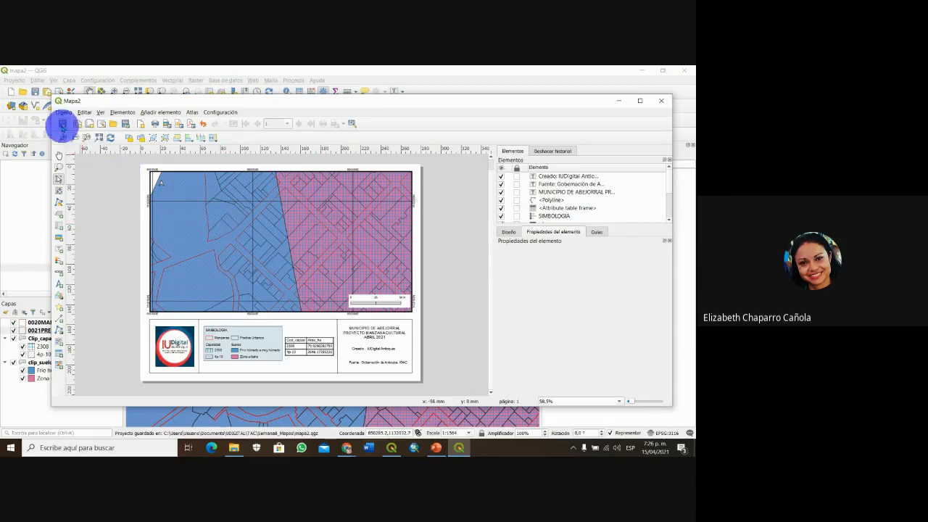
pyautogui.click(618, 106)
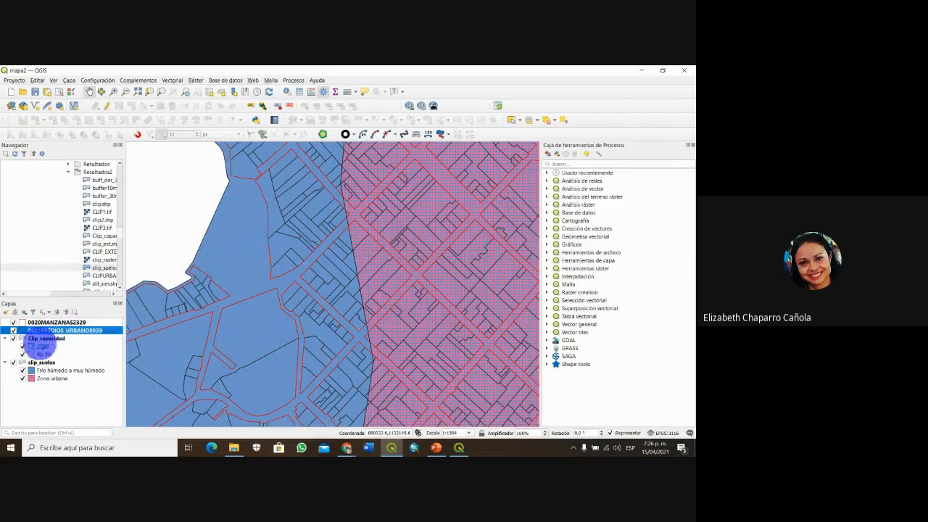
# - Turn on single labels for the Clip_capacidad layer, using the Cod_capaci field as the label value
pyautogui.click(42, 340)
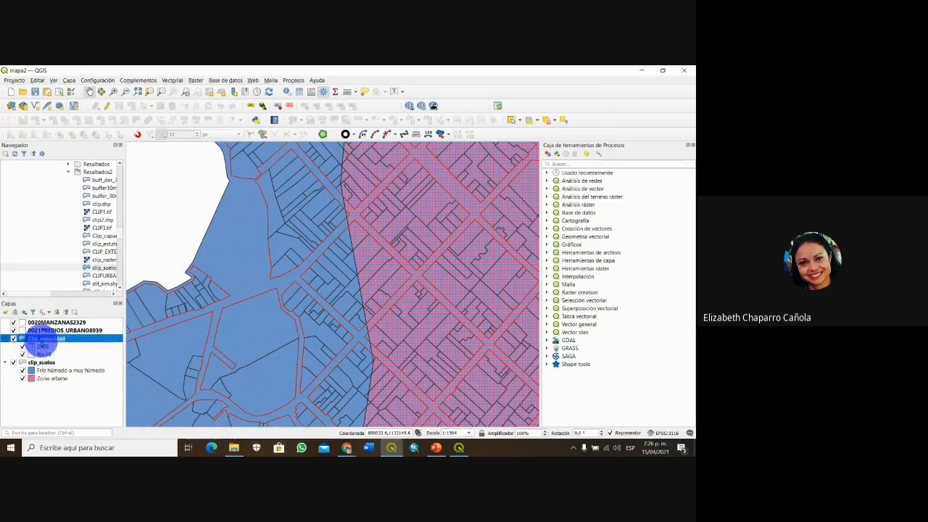
pyautogui.doubleClick(44, 339)
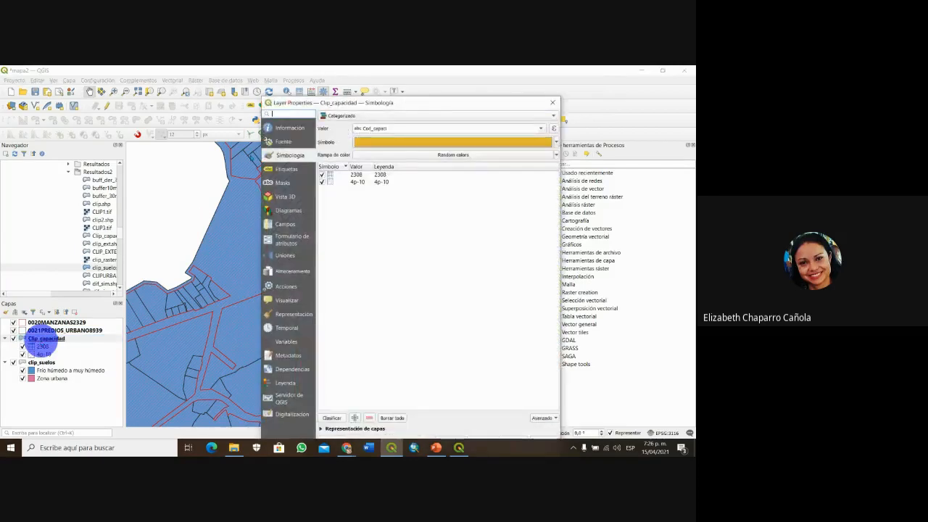
pyautogui.click(286, 168)
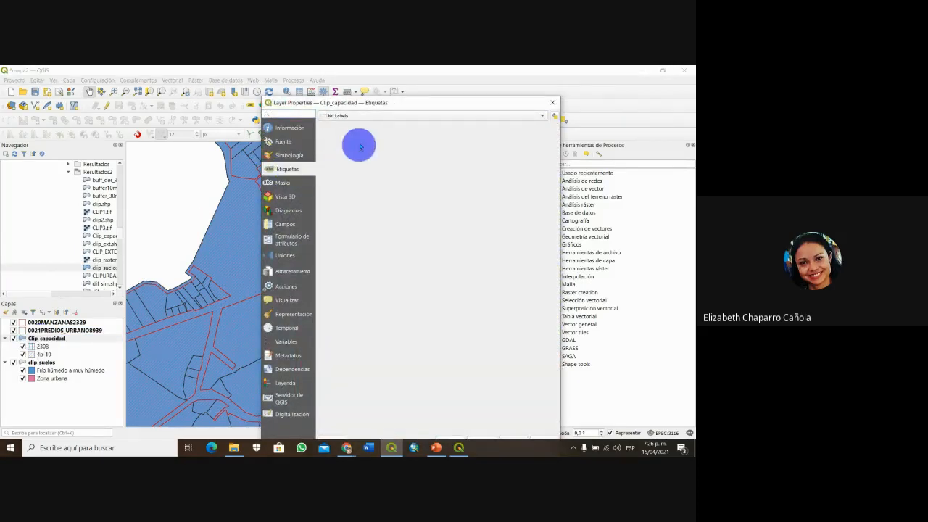
pyautogui.click(369, 118)
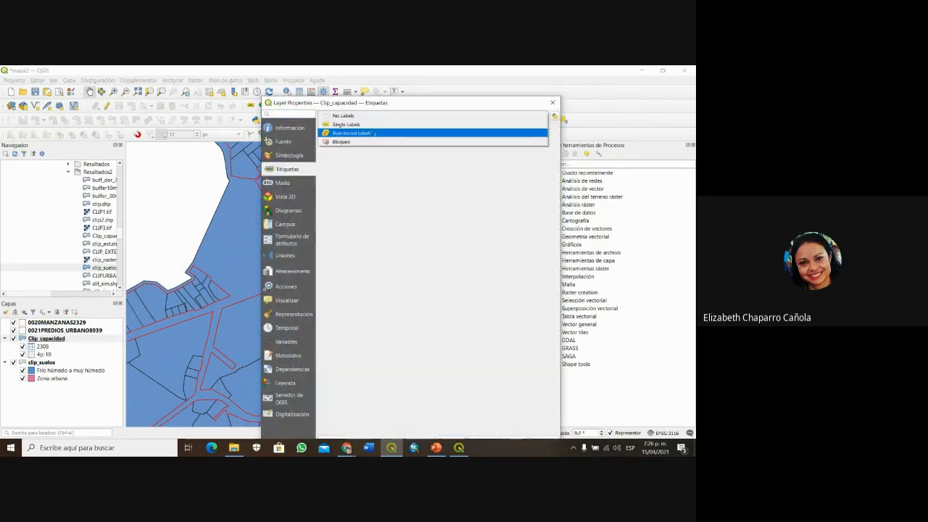
pyautogui.click(369, 124)
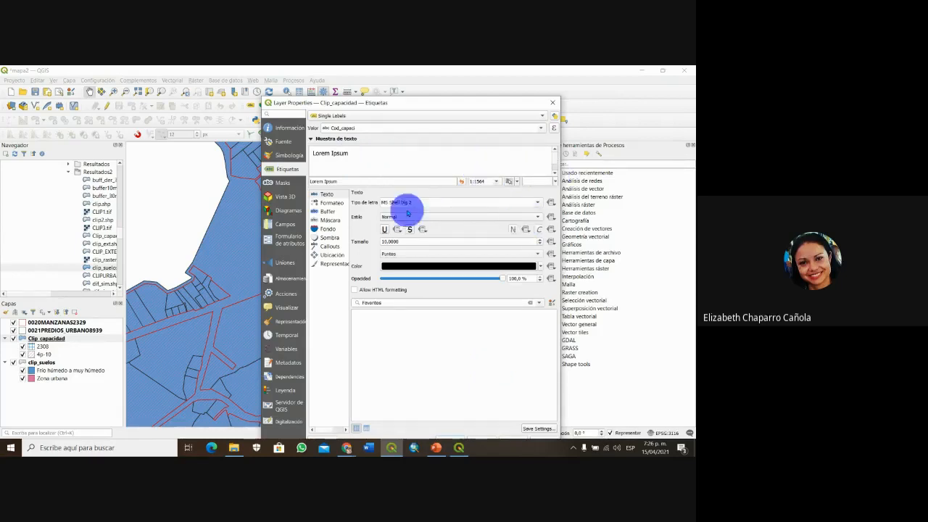
# - Set the Clip_capacidad label font to Arial and apply the layer properties
pyautogui.click(538, 203)
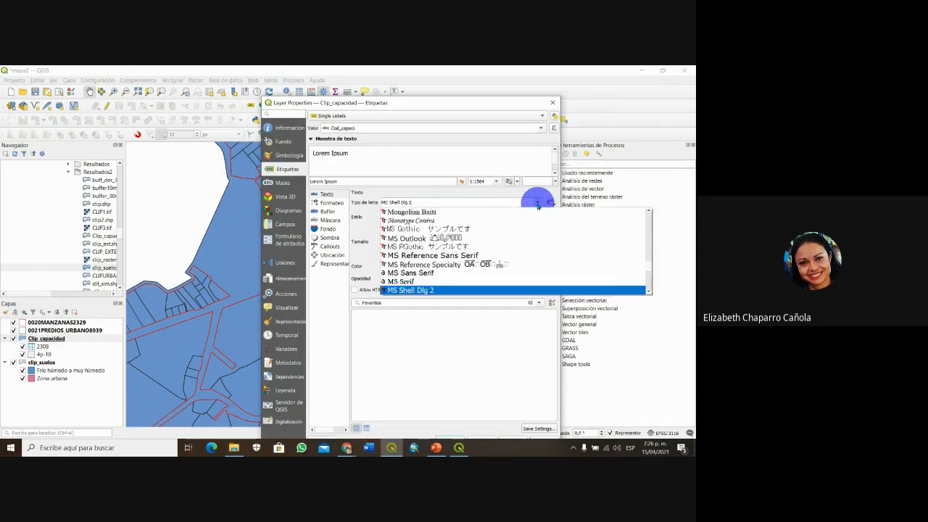
pyautogui.press('a')
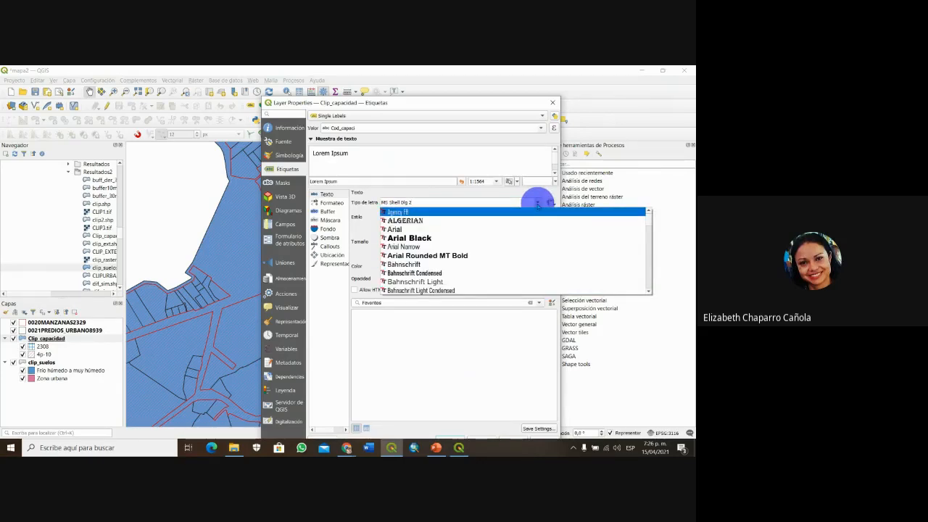
pyautogui.press('r')
pyautogui.click(538, 204)
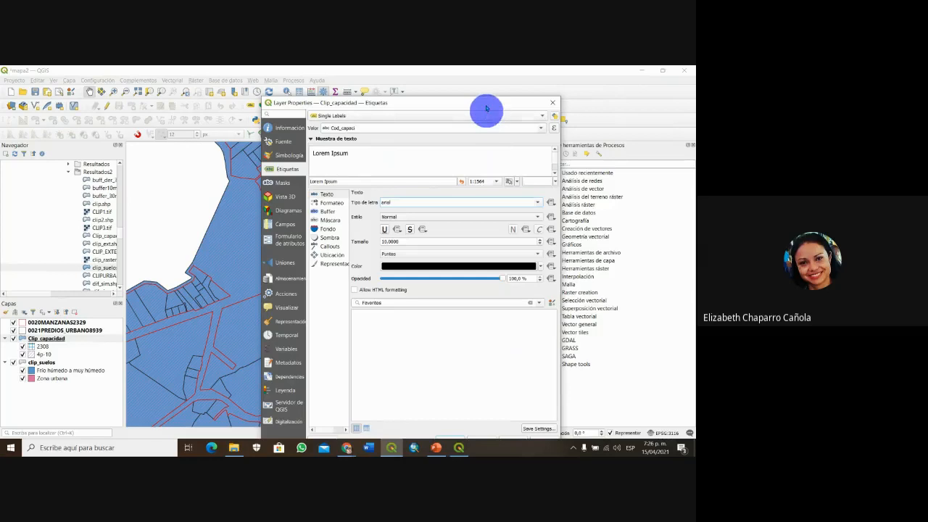
pyautogui.moveTo(485, 107); pyautogui.dragTo(485, 91)
pyautogui.click(513, 423)
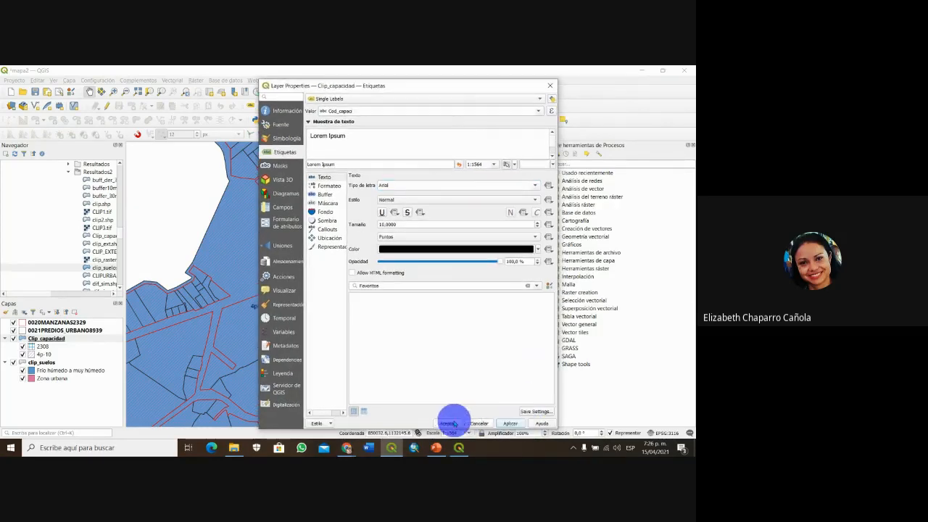
pyautogui.click(448, 424)
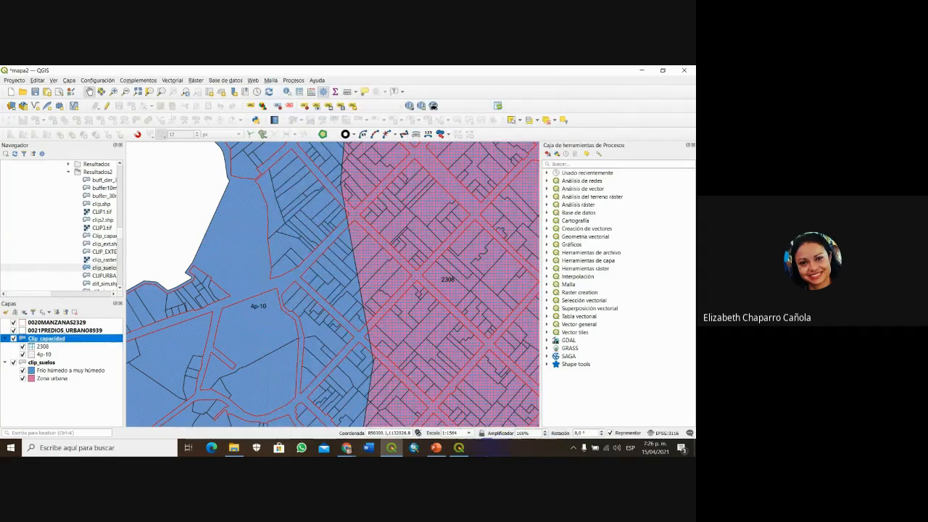
# - Switch to the Mapa2 layout and refresh its view so the map picks up the new layer labels
pyautogui.moveTo(467, 452)
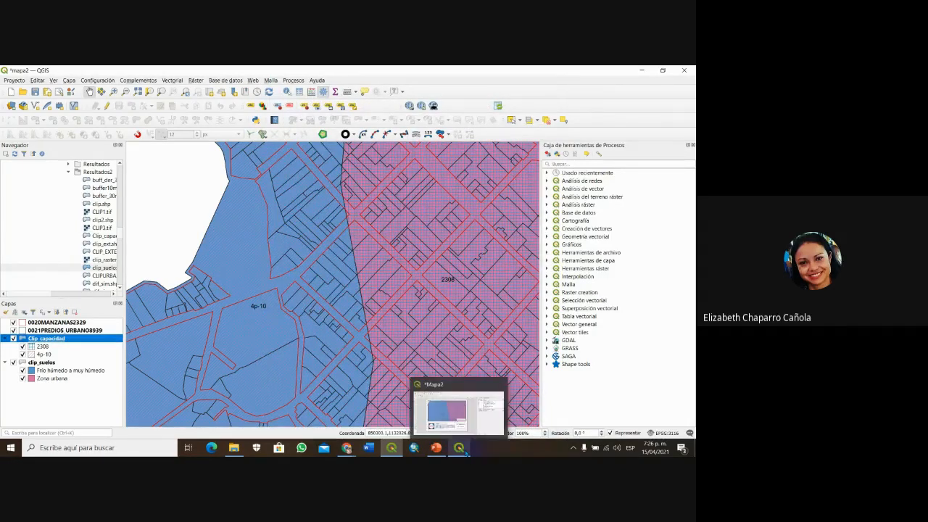
pyautogui.click(466, 452)
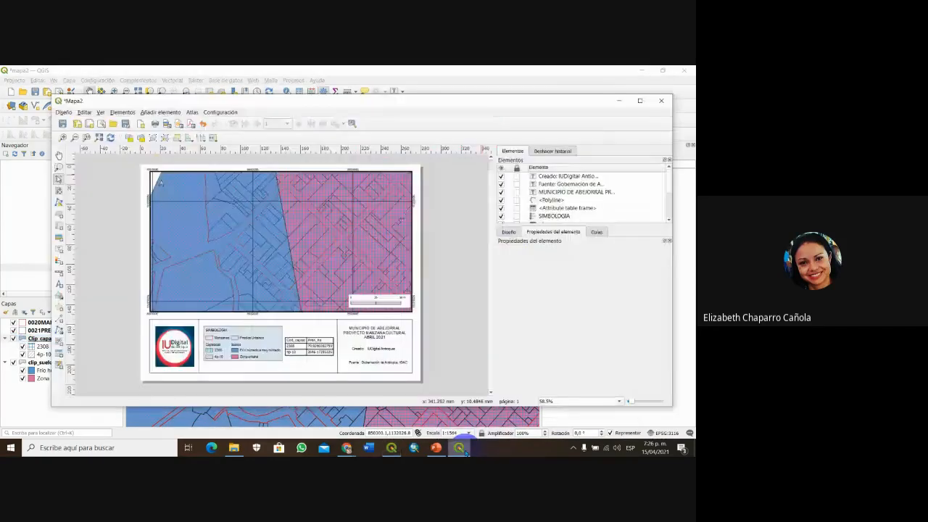
pyautogui.click(620, 105)
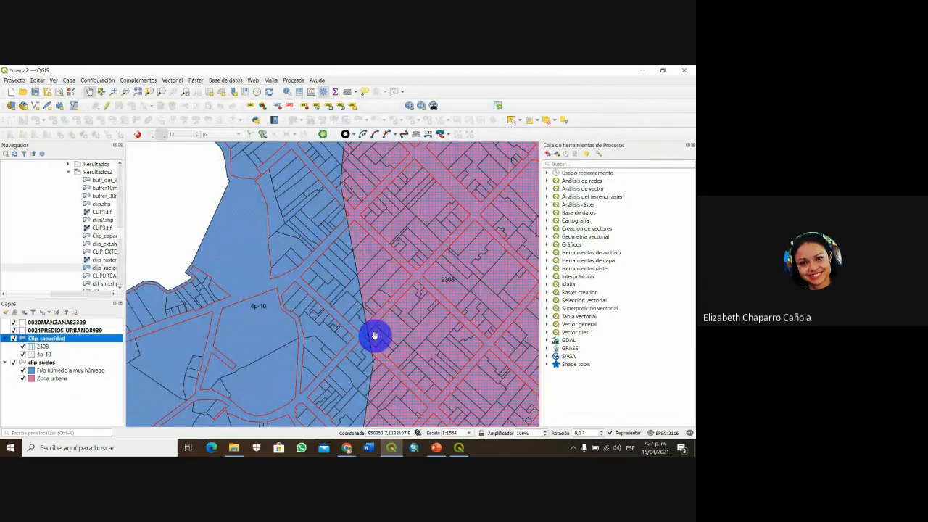
pyautogui.click(458, 447)
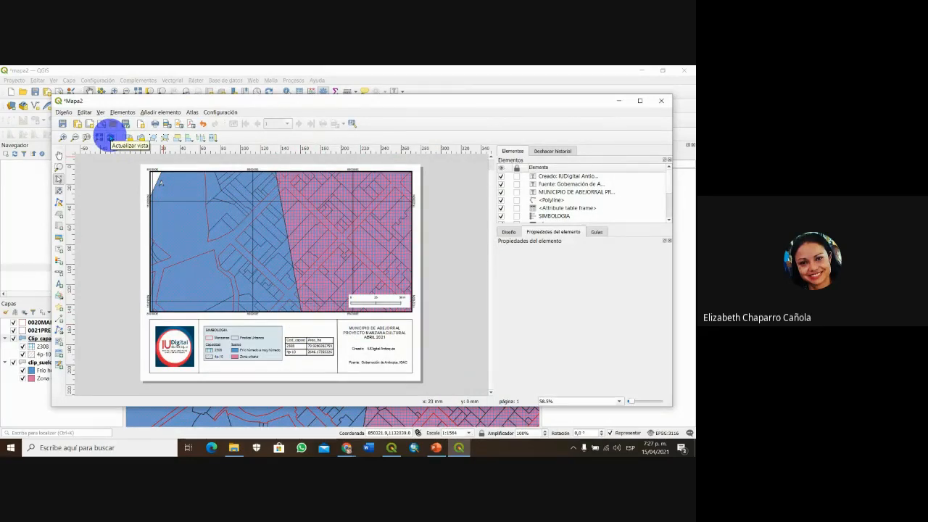
pyautogui.click(111, 138)
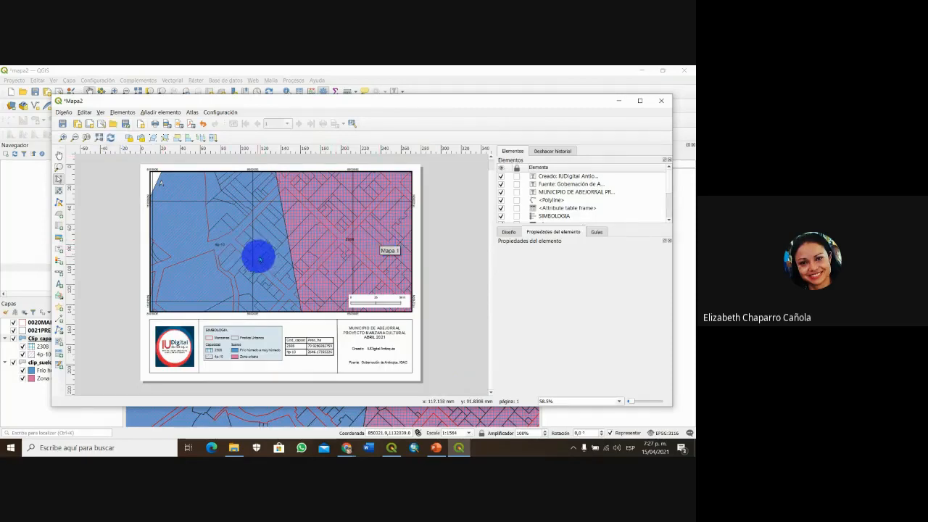
# - Save the mapa2 project from the main map window and again from the Mapa2 layout
pyautogui.click(620, 107)
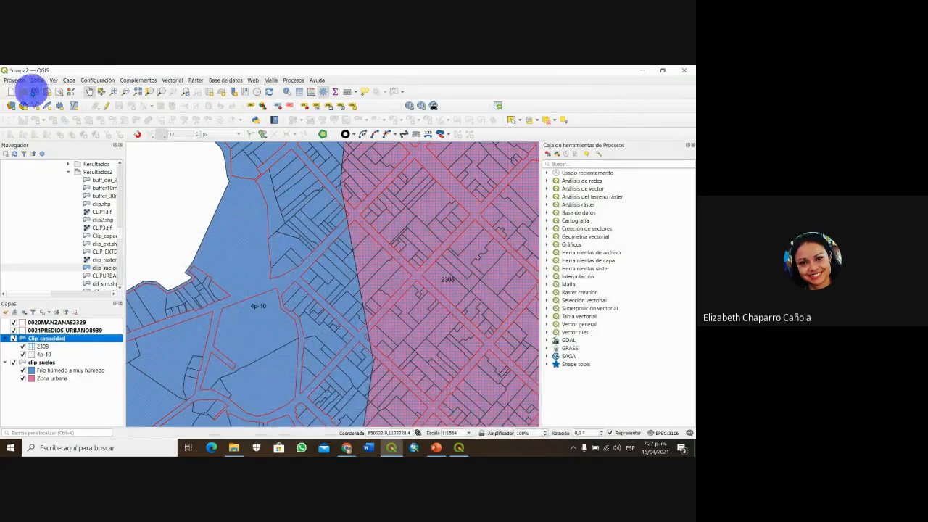
pyautogui.click(35, 91)
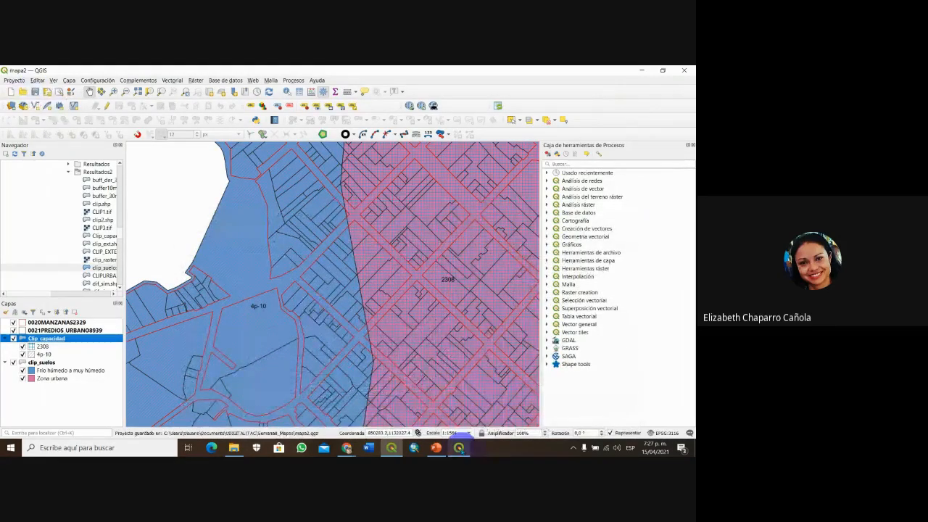
pyautogui.click(459, 448)
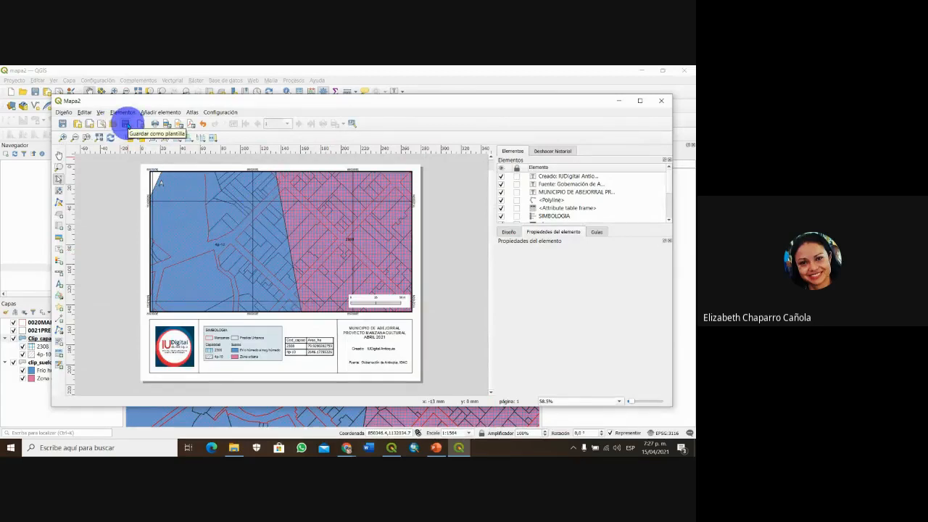
pyautogui.click(63, 124)
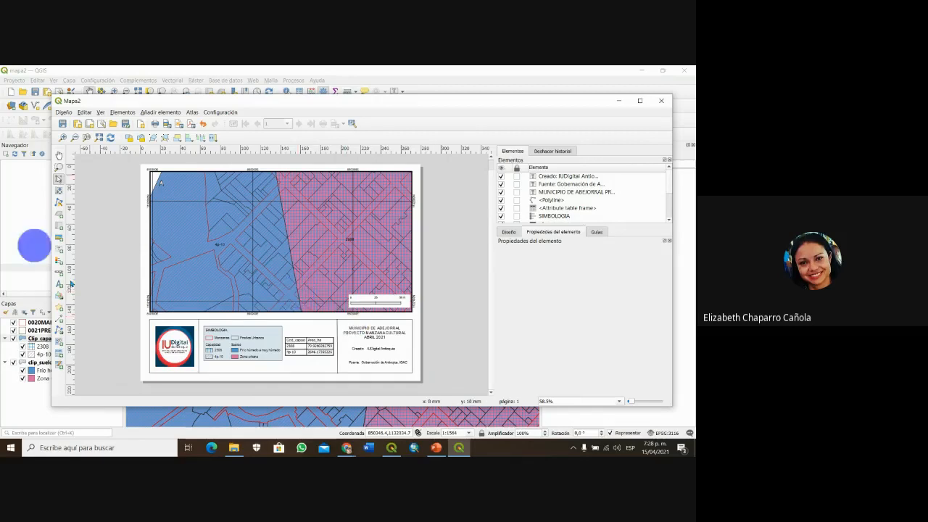
# - Save the Mapa2 layout as a template named mapa2_1 in the Semana8_Mapas folder
pyautogui.click(620, 102)
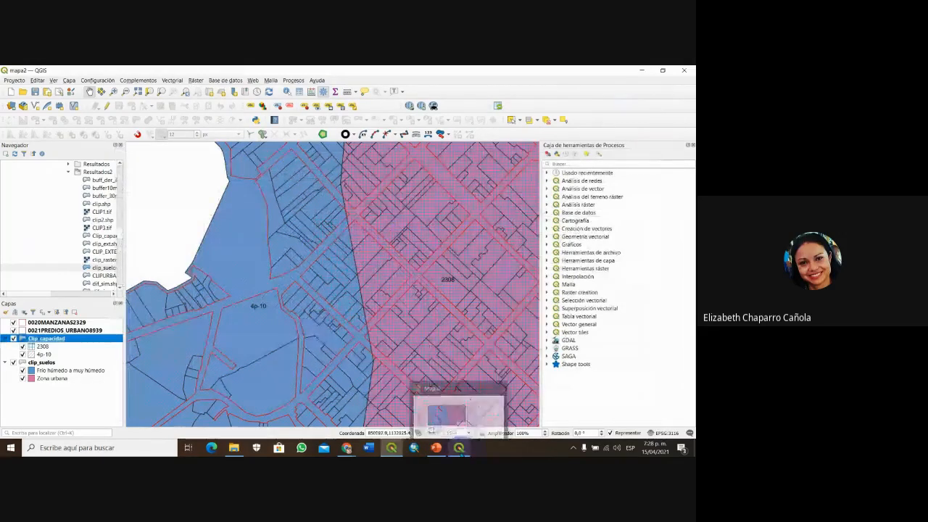
pyautogui.click(459, 448)
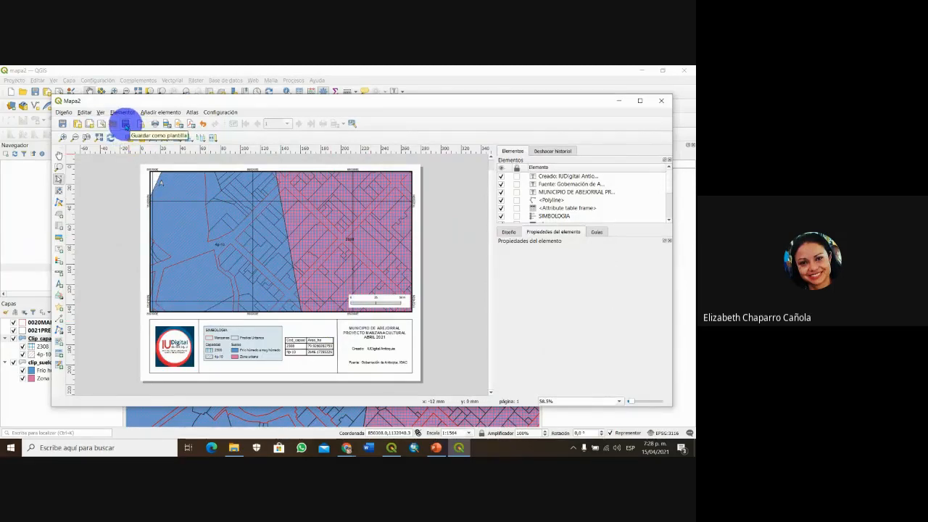
pyautogui.click(124, 125)
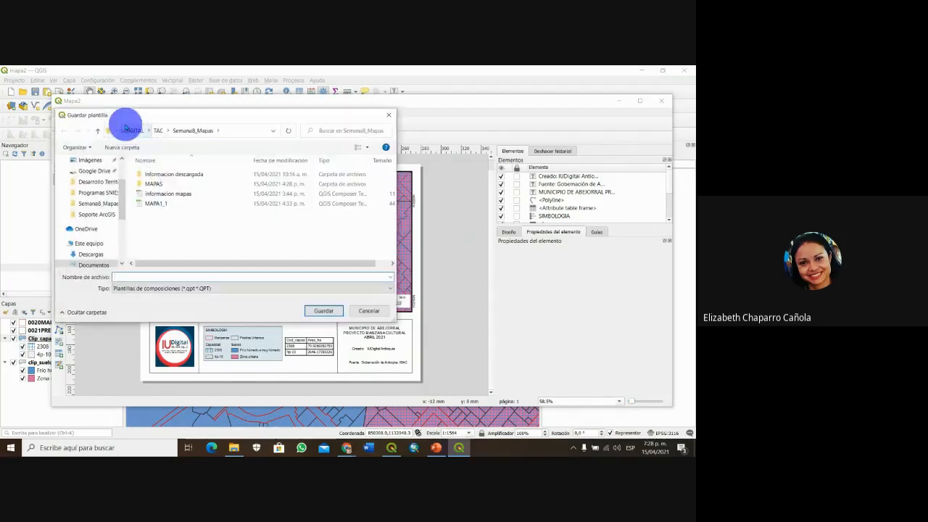
pyautogui.write('mapa')
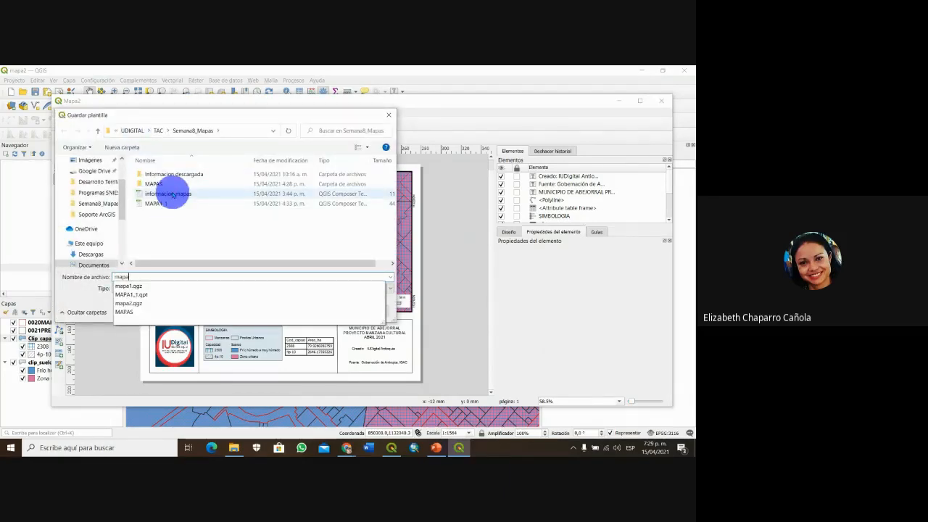
pyautogui.write('2_1')
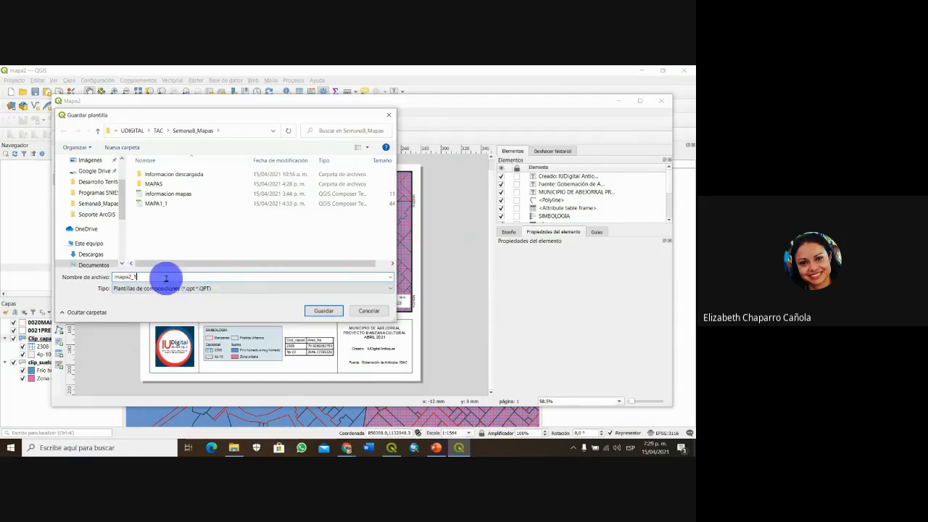
pyautogui.click(324, 312)
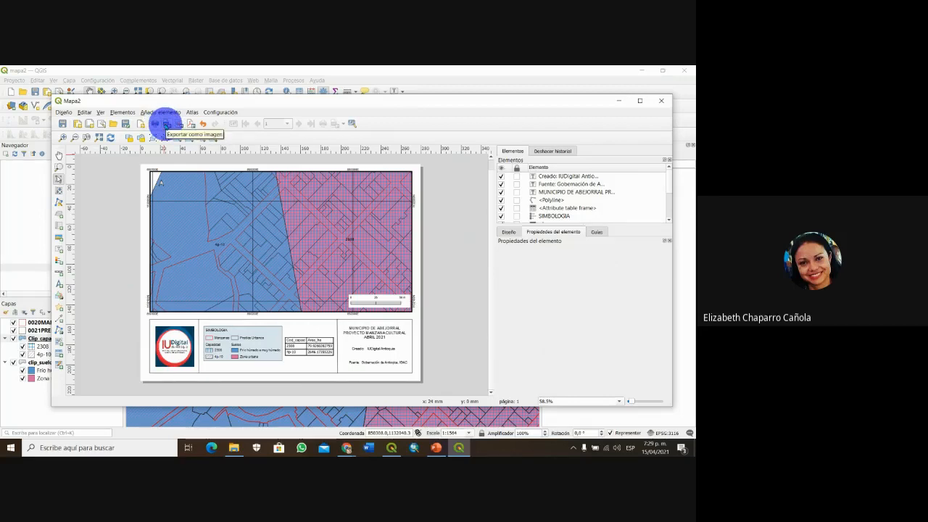
# - Set up an image export of the layout in the MAPAS folder, named Manzana_Cultural, in JPEG format
pyautogui.click(166, 124)
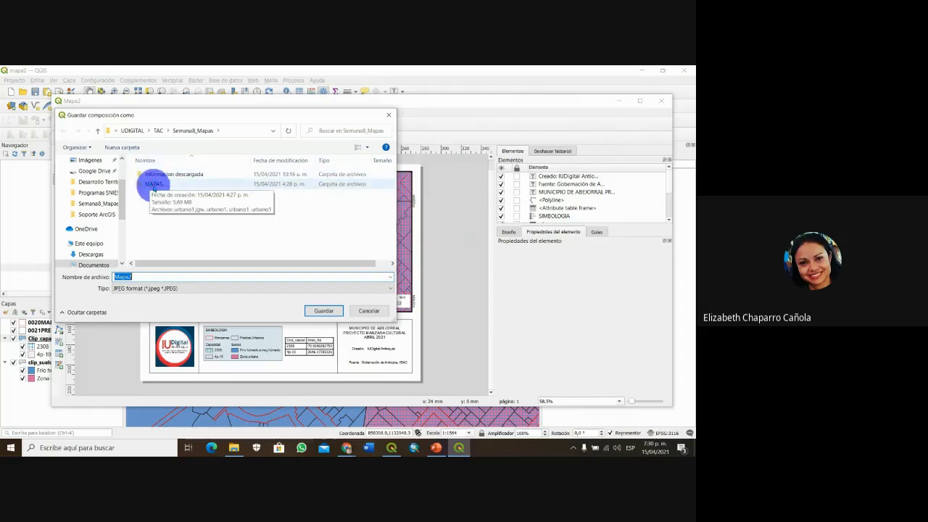
pyautogui.doubleClick(153, 184)
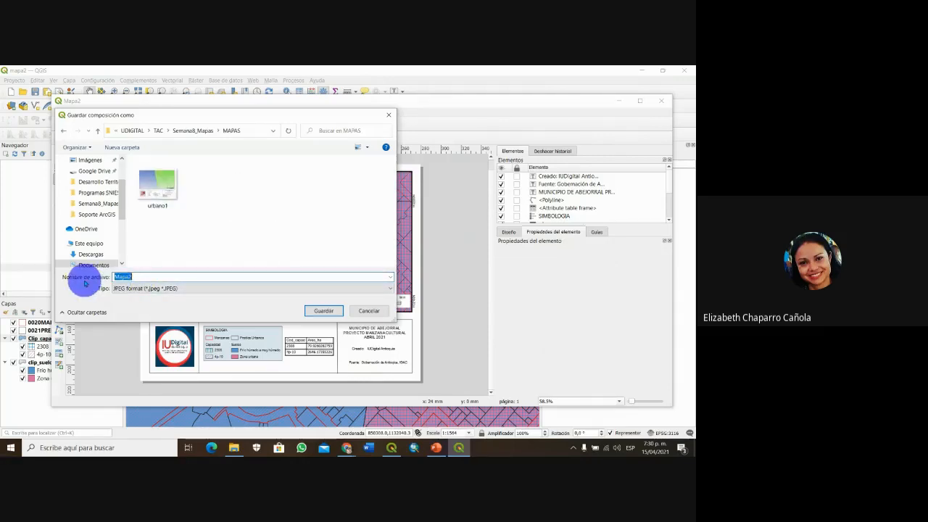
pyautogui.write('Manzana_')
pyautogui.write('Cultural')
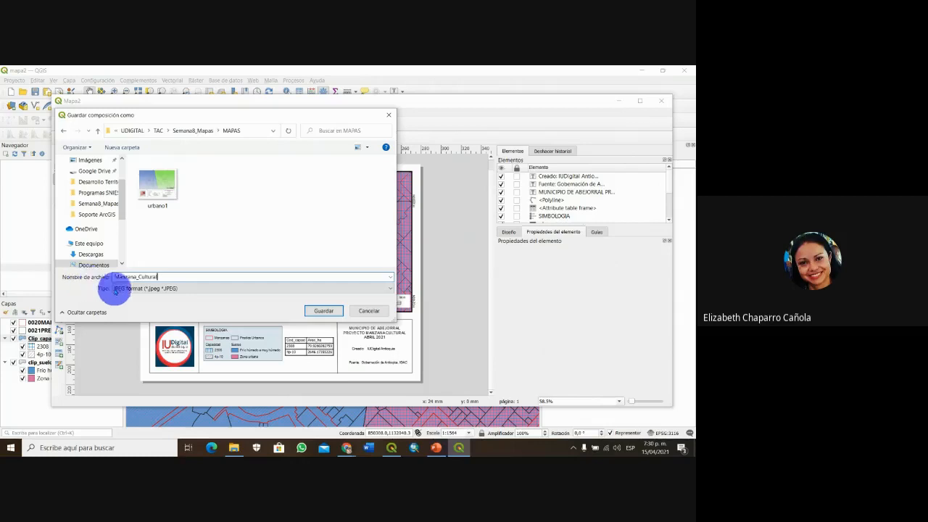
pyautogui.click(201, 288)
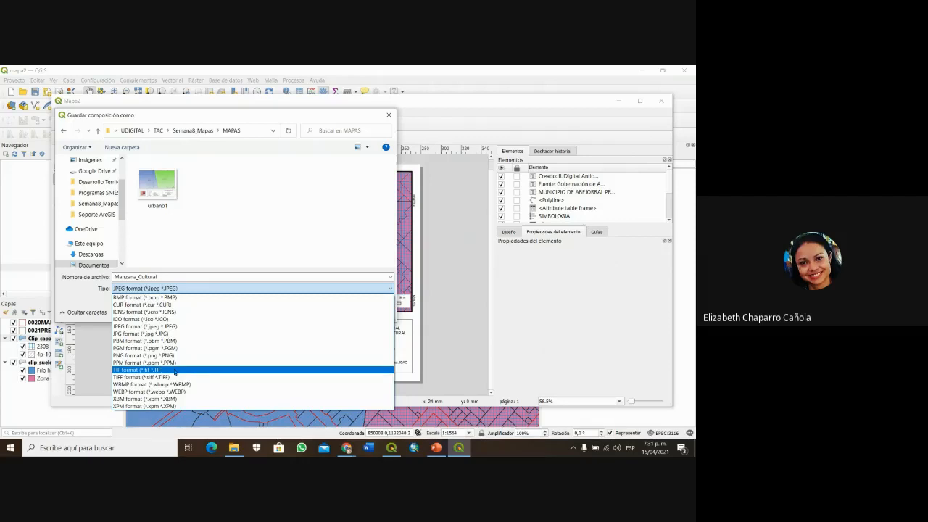
pyautogui.click(199, 289)
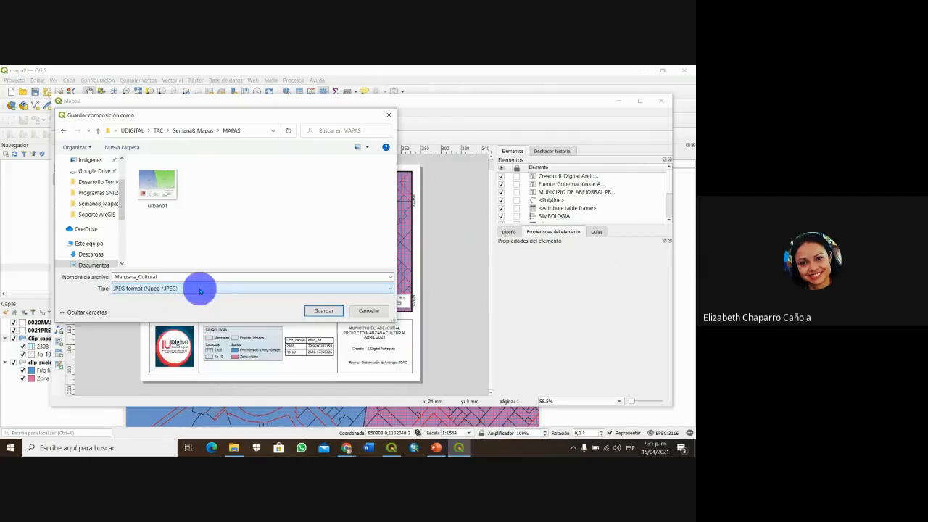
# - Export the Manzana_Cultural image at a resolution of 300 ppp
pyautogui.click(324, 312)
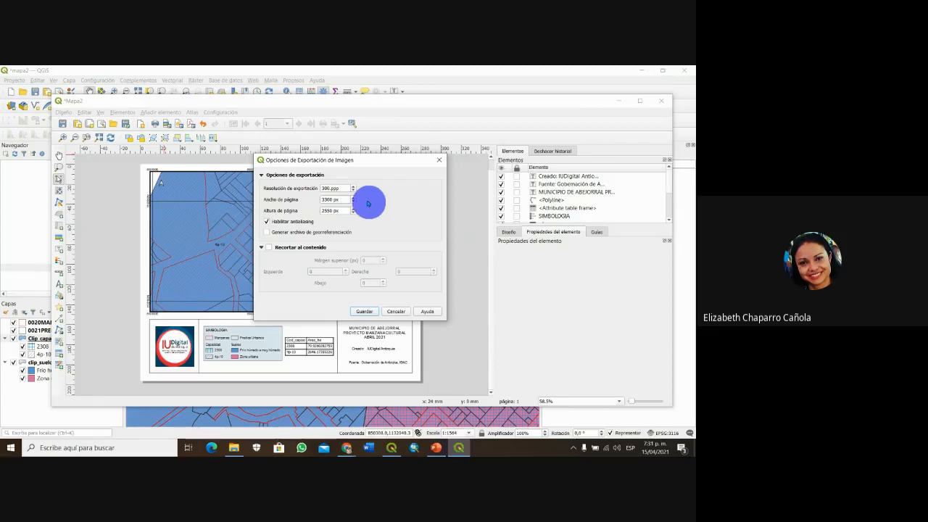
pyautogui.doubleClick(338, 188)
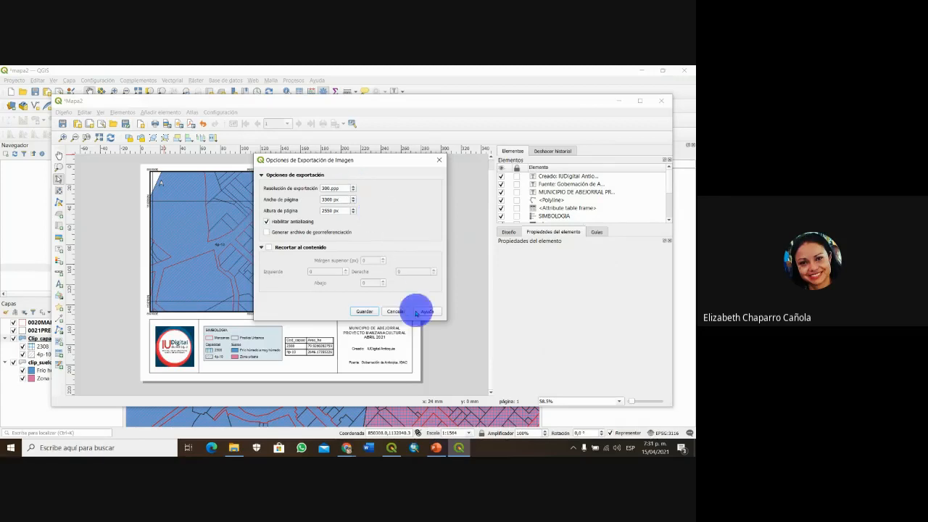
pyautogui.click(364, 311)
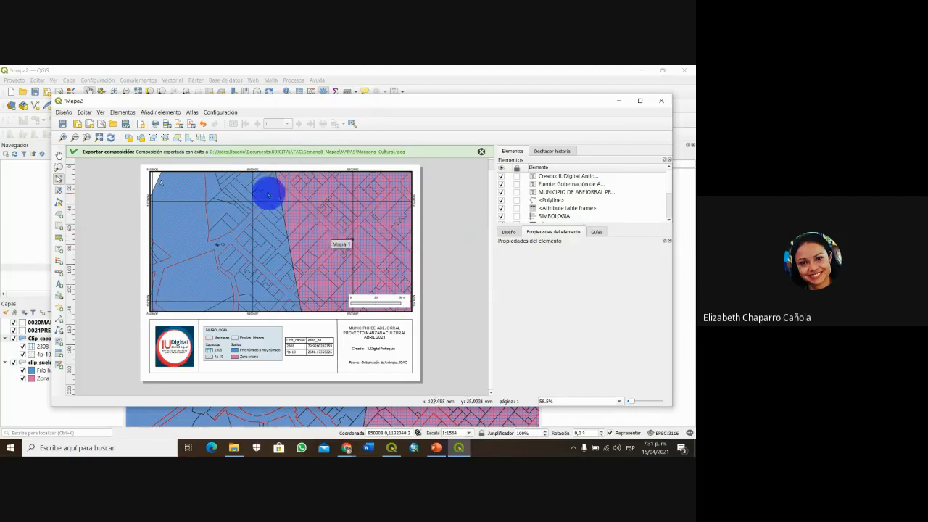
# - Set up a PDF export of the layout in the MAPAS folder, named Manzana_Cultural without the .jpeg extension
pyautogui.click(192, 124)
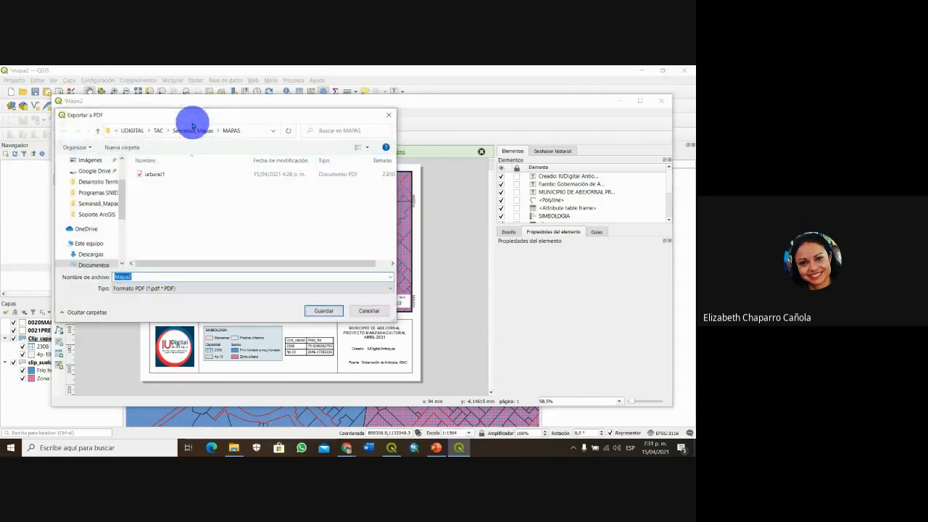
pyautogui.click(140, 276)
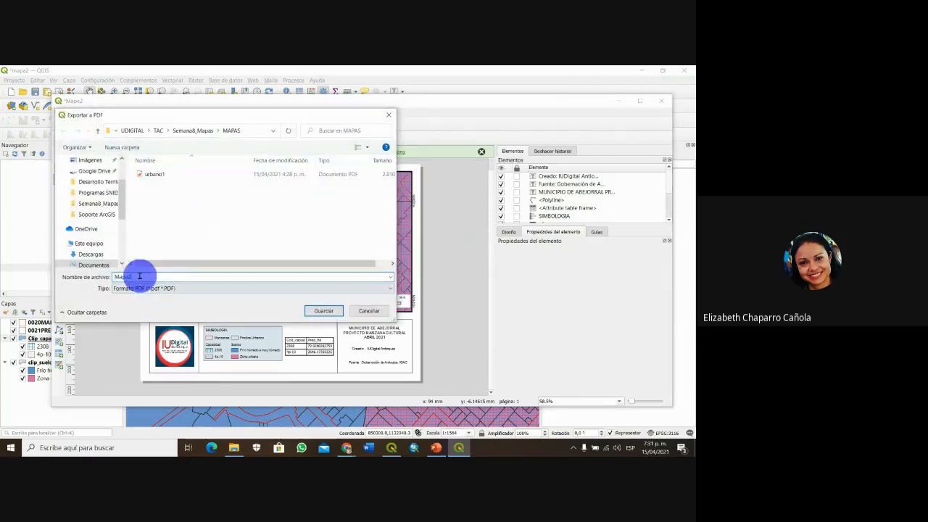
pyautogui.press('BackSpace')
pyautogui.press('BackSpace')
pyautogui.press('BackSpace')
pyautogui.press('BackSpace')
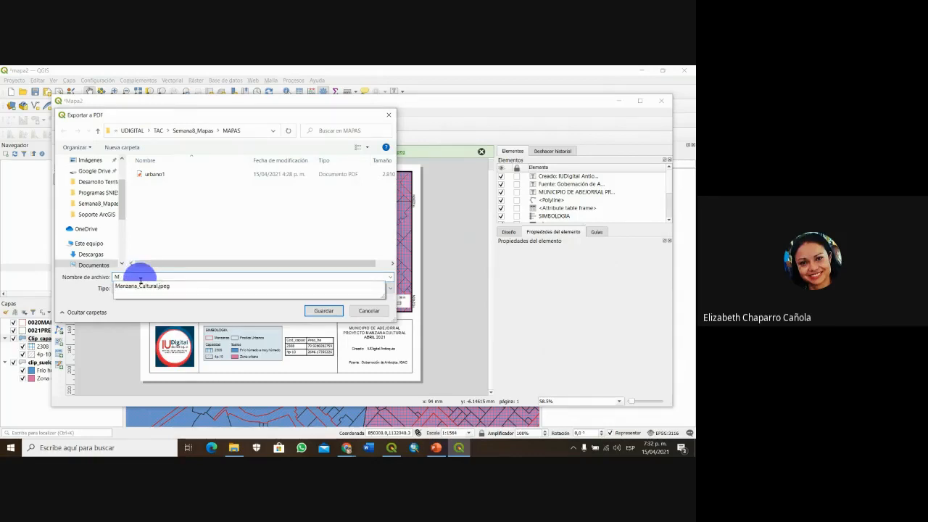
pyautogui.click(141, 287)
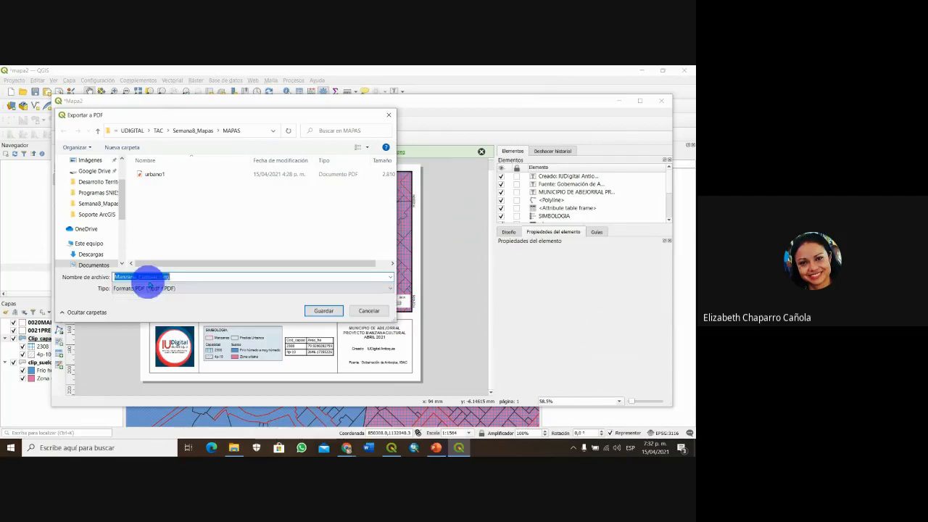
pyautogui.press('BackSpace')
pyautogui.press('BackSpace')
pyautogui.press('BackSpace')
pyautogui.press('BackSpace')
pyautogui.press('BackSpace')
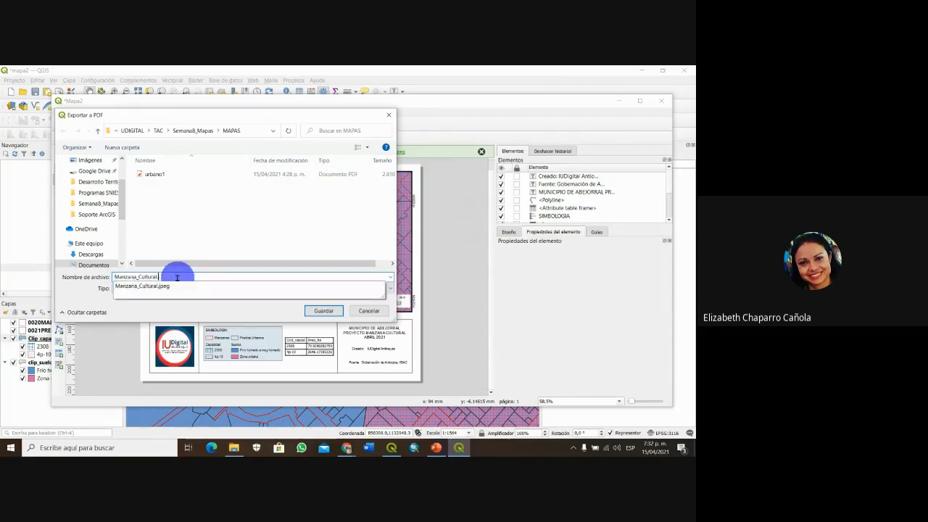
pyautogui.click(212, 240)
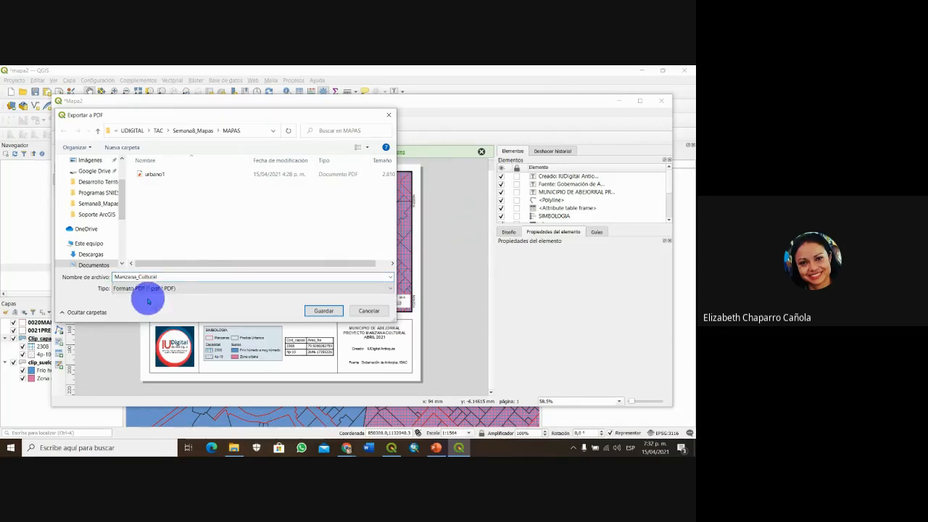
# - Export the Manzana_Cultural PDF with the default export options and save the project from the layout
pyautogui.click(324, 311)
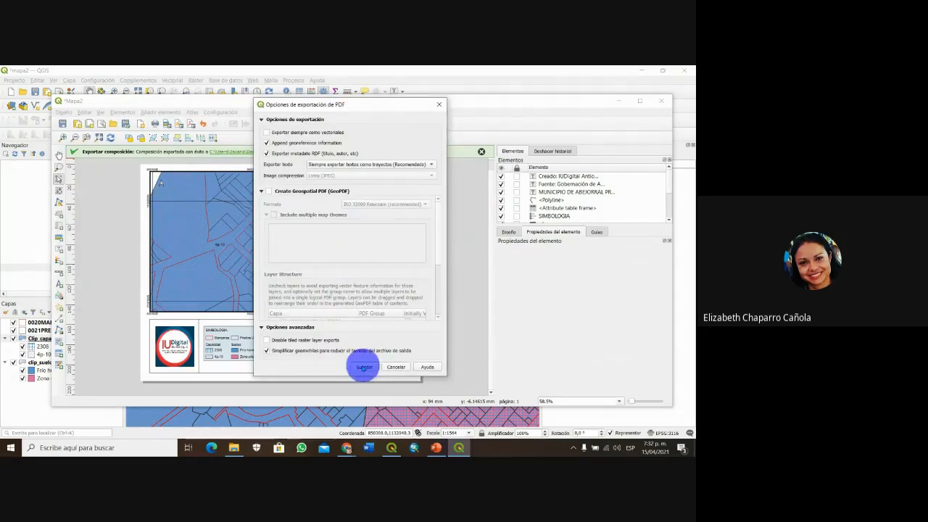
pyautogui.click(364, 367)
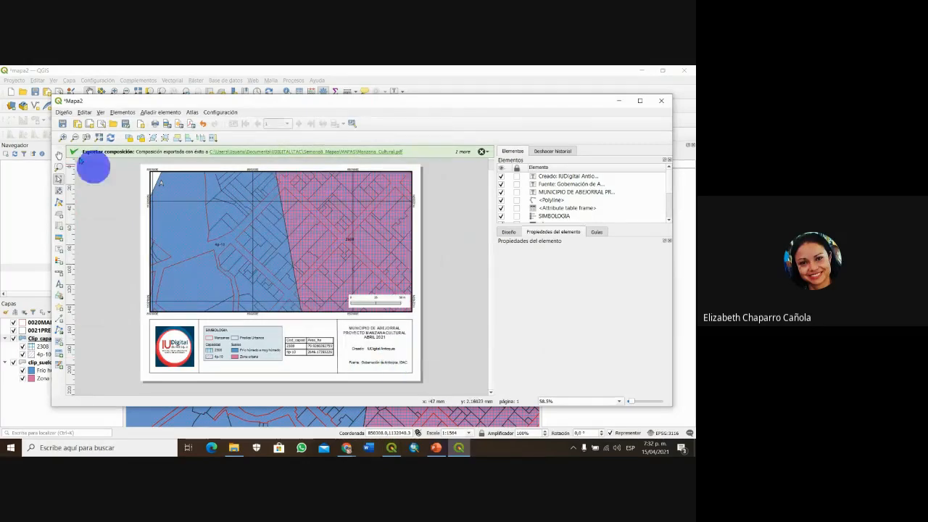
pyautogui.click(63, 125)
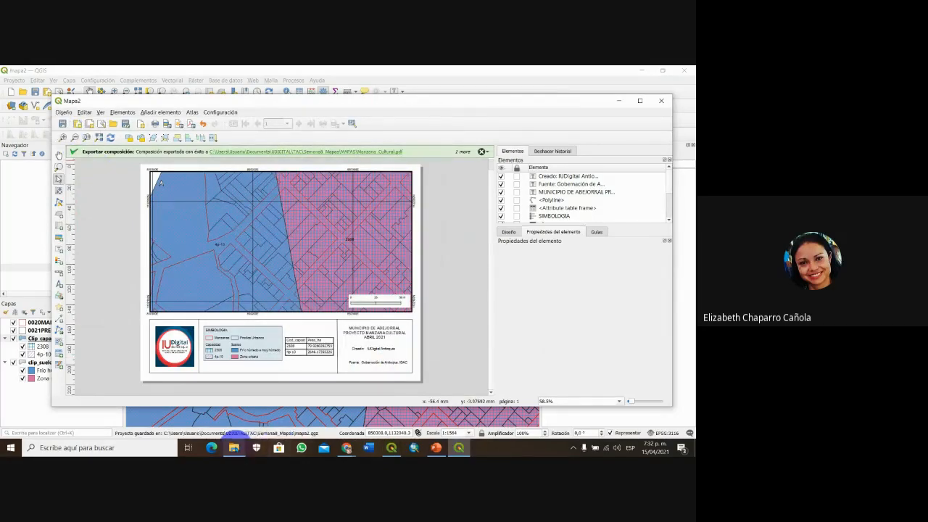
# - Switch to File Explorer, view the exported Manzana_Cultural JPEG from the MAPAS folder, and close the image
pyautogui.click(231, 432)
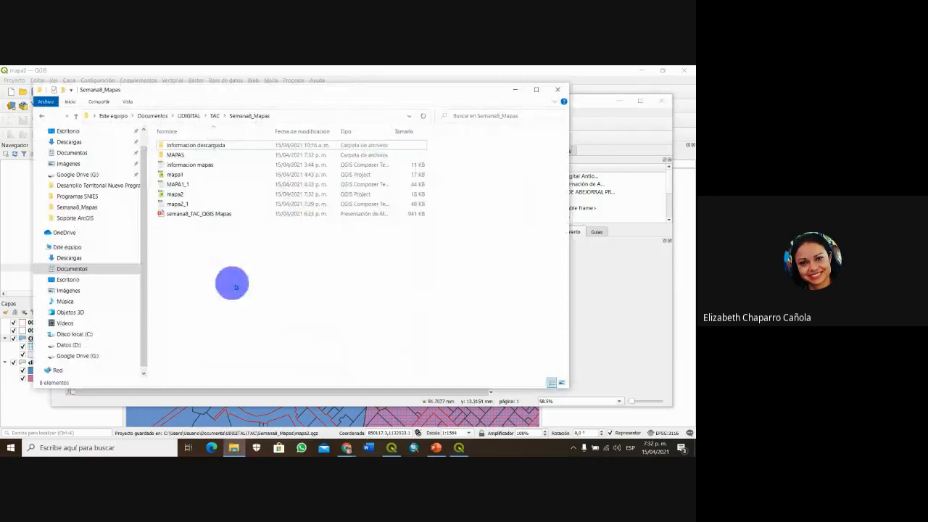
pyautogui.doubleClick(185, 156)
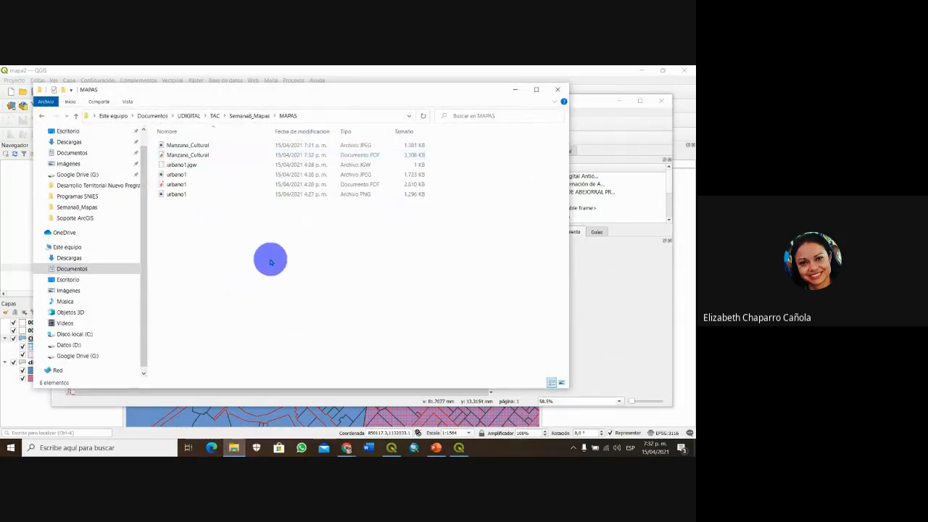
pyautogui.doubleClick(190, 145)
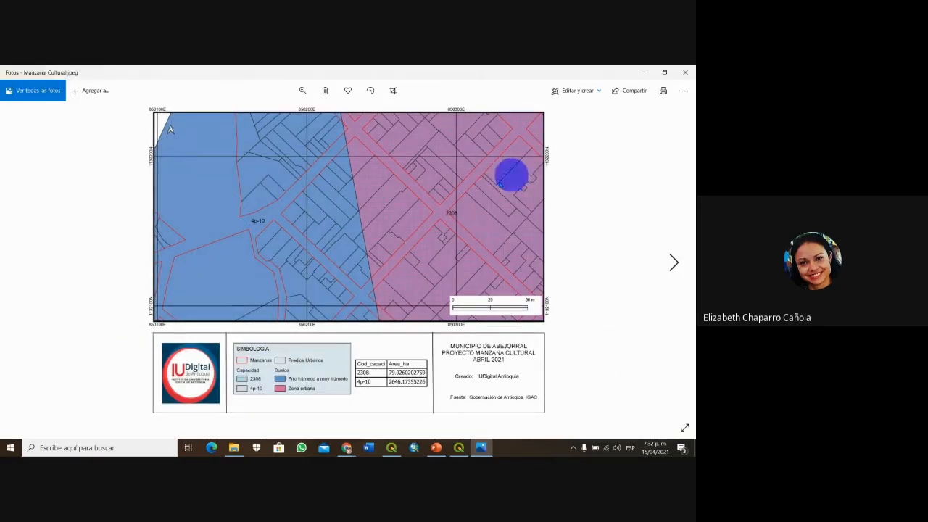
pyautogui.rightClick(473, 200)
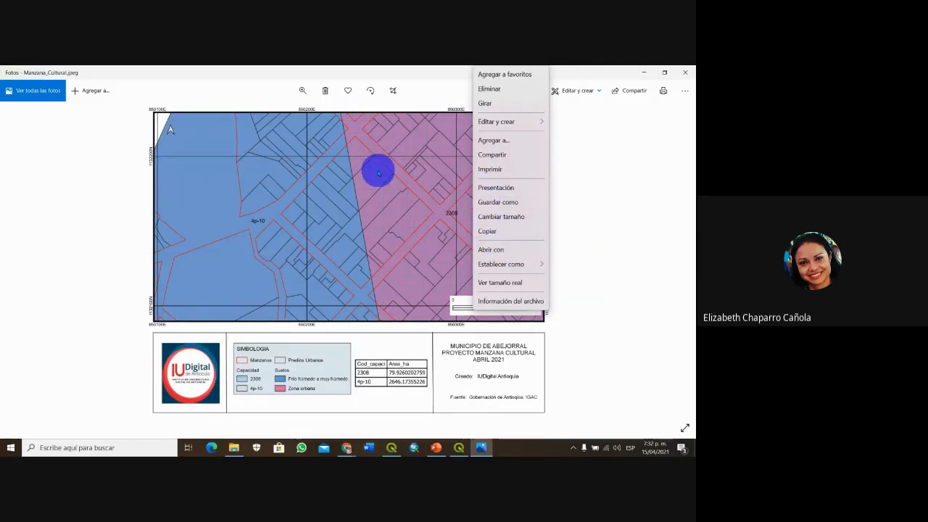
pyautogui.click(630, 225)
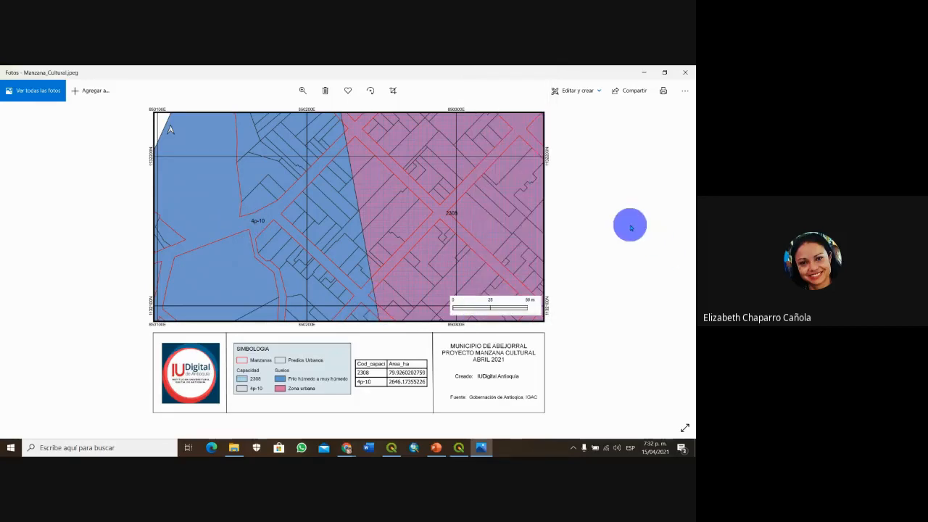
pyautogui.click(688, 73)
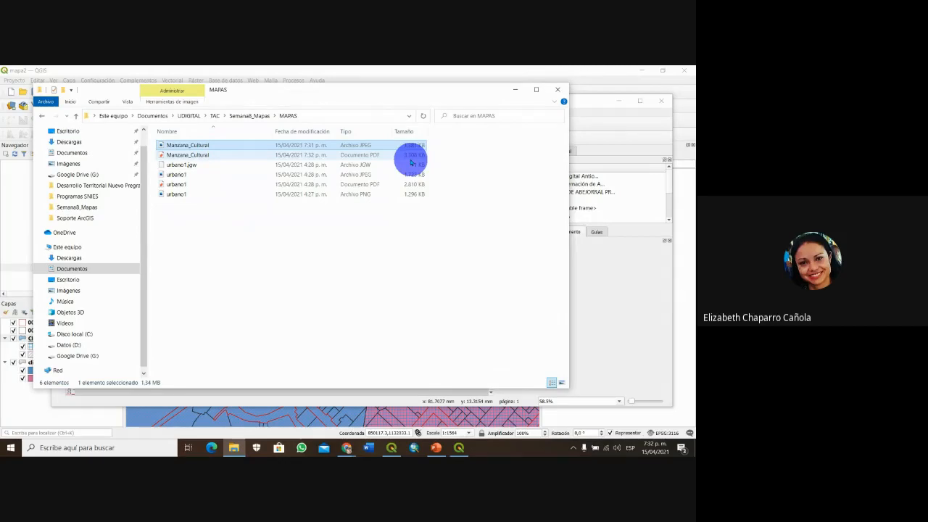
# - Open the Manzana_Cultural PDF in Nitro Pro and examine its map, legend, attribute table and title block
pyautogui.click(203, 155)
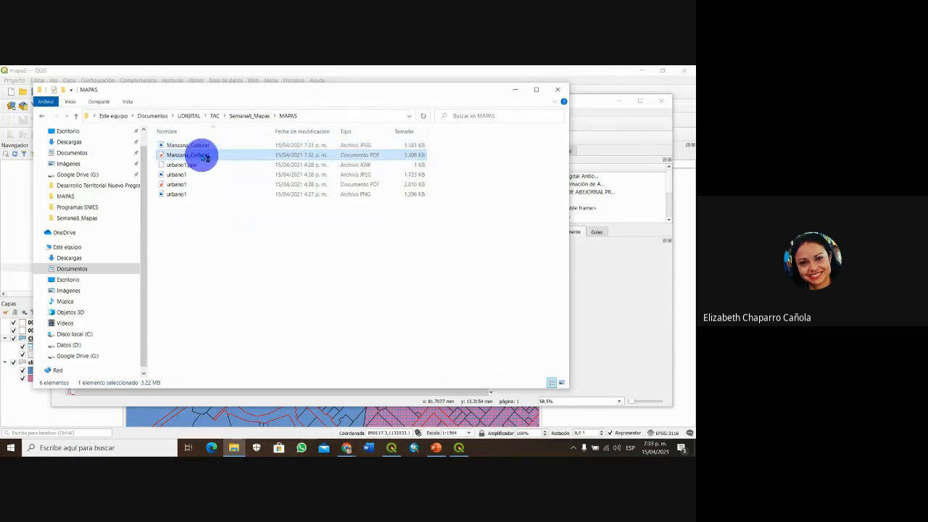
pyautogui.doubleClick(203, 157)
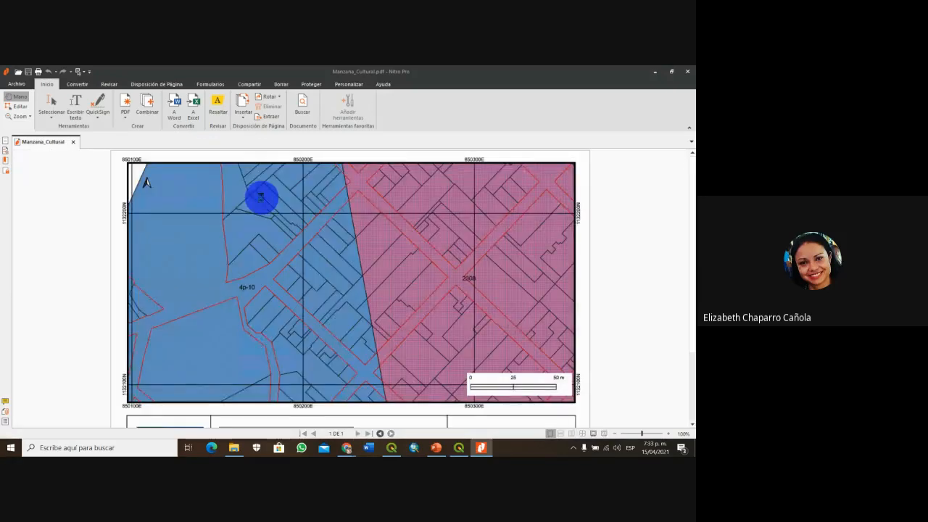
pyautogui.scroll(-3, 520, 251)
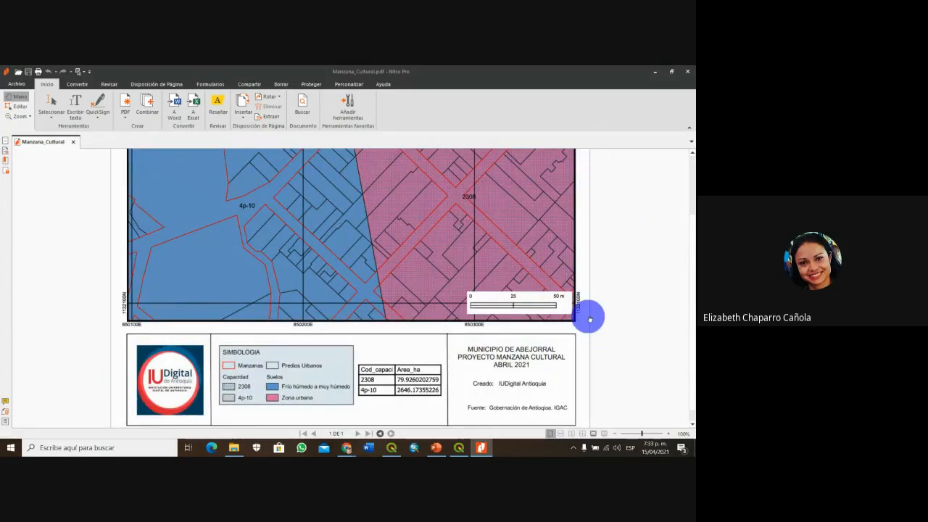
pyautogui.scroll(3, 588, 316)
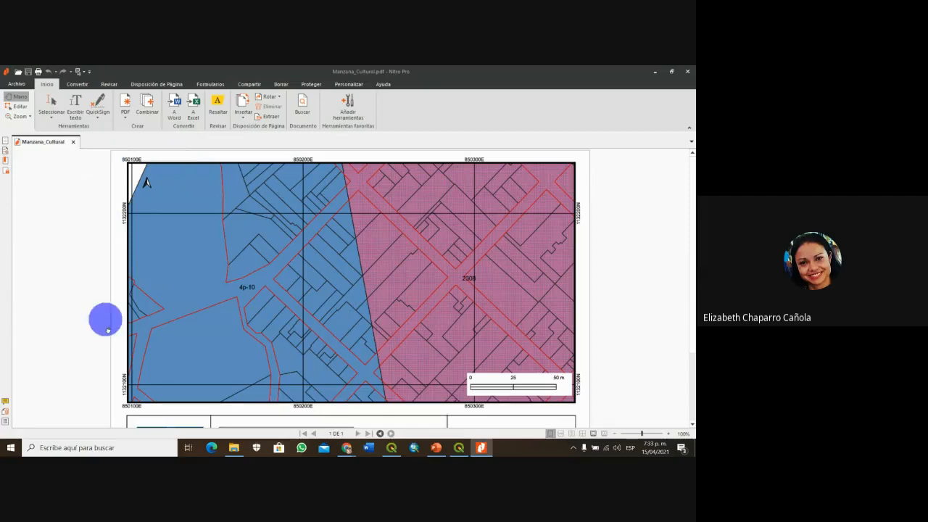
pyautogui.scroll(-3, 605, 284)
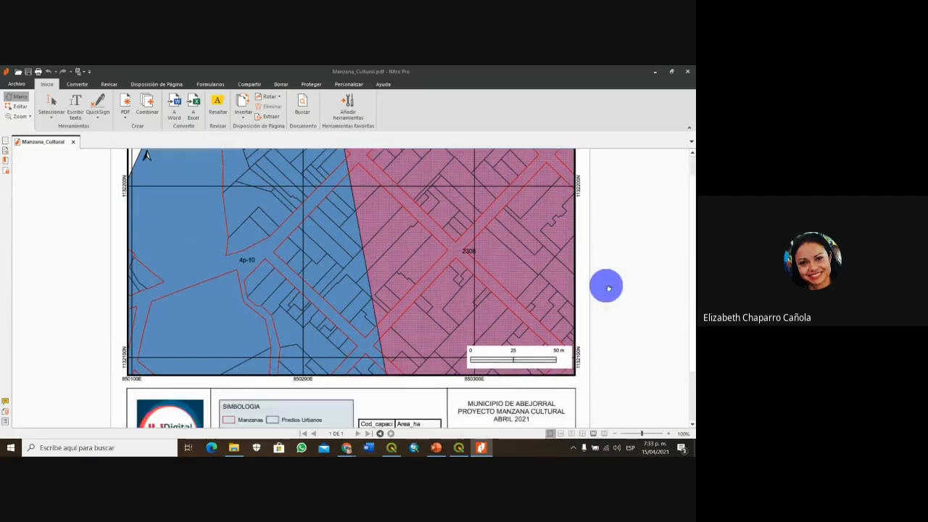
pyautogui.scroll(-1, 622, 294)
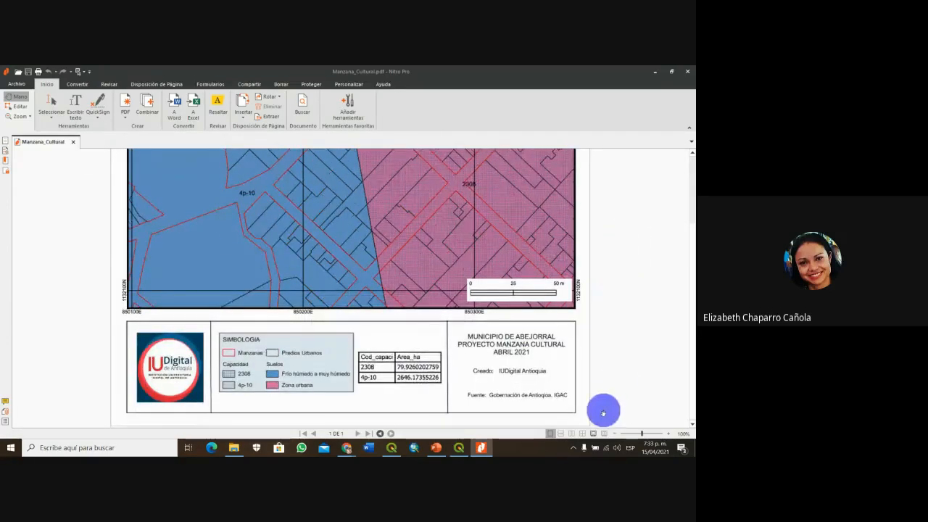
pyautogui.scroll(3, 544, 344)
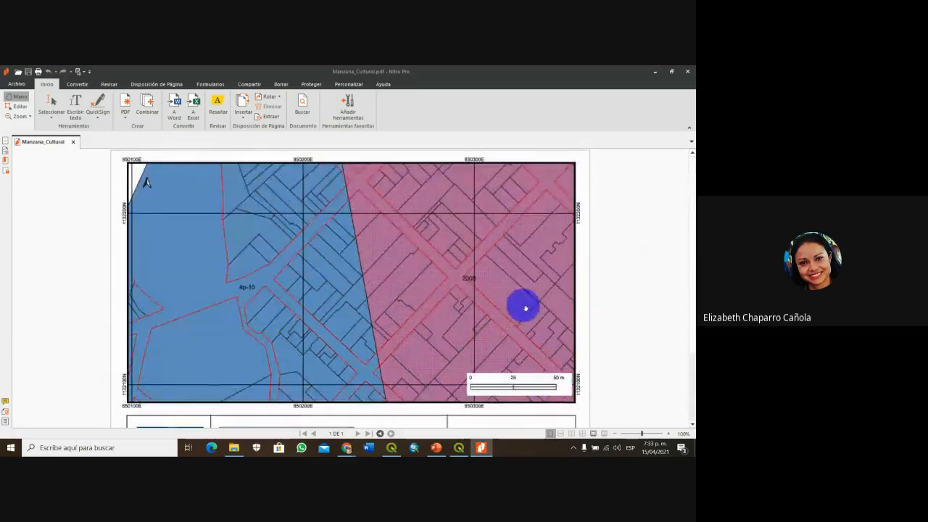
# - Check the PDF's security information, review the page again, and close both the PDF viewer and the file explorer
pyautogui.click(6, 150)
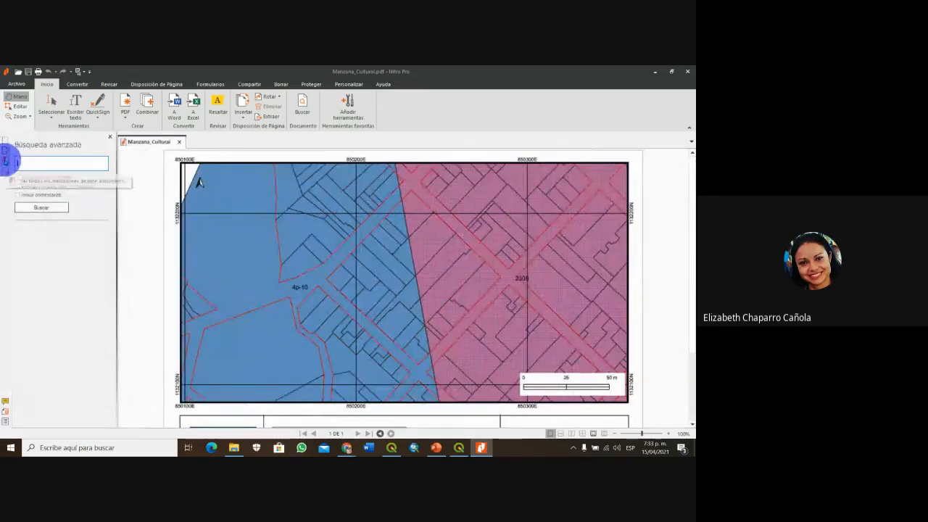
pyautogui.click(5, 160)
pyautogui.click(5, 173)
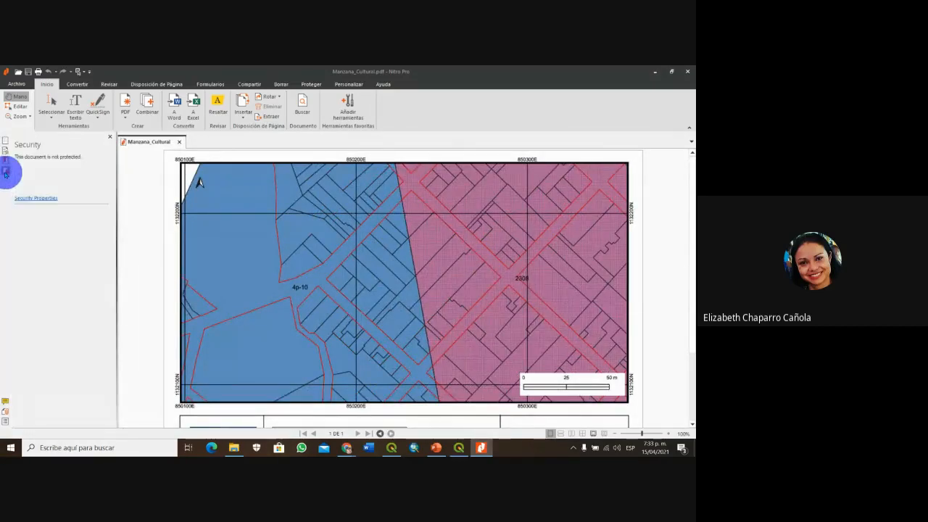
pyautogui.scroll(-3, 580, 258)
pyautogui.scroll(3, 601, 276)
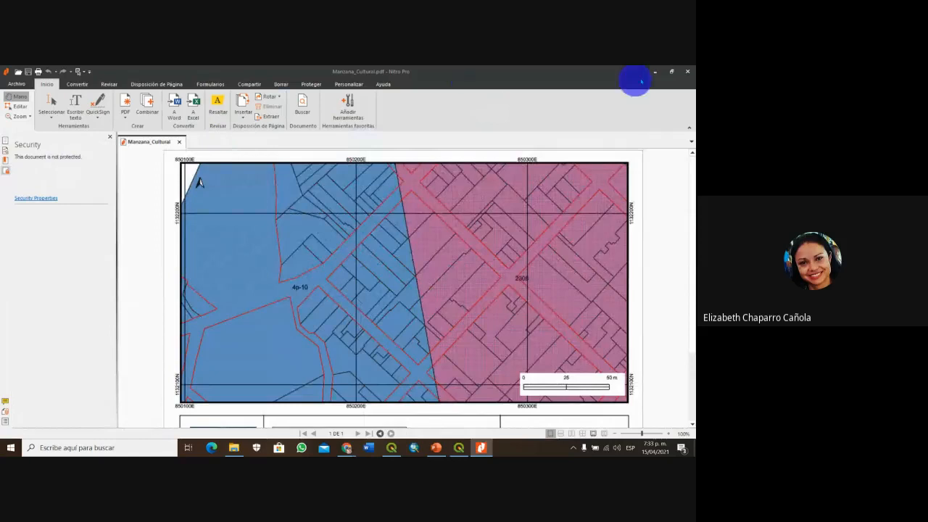
pyautogui.click(686, 73)
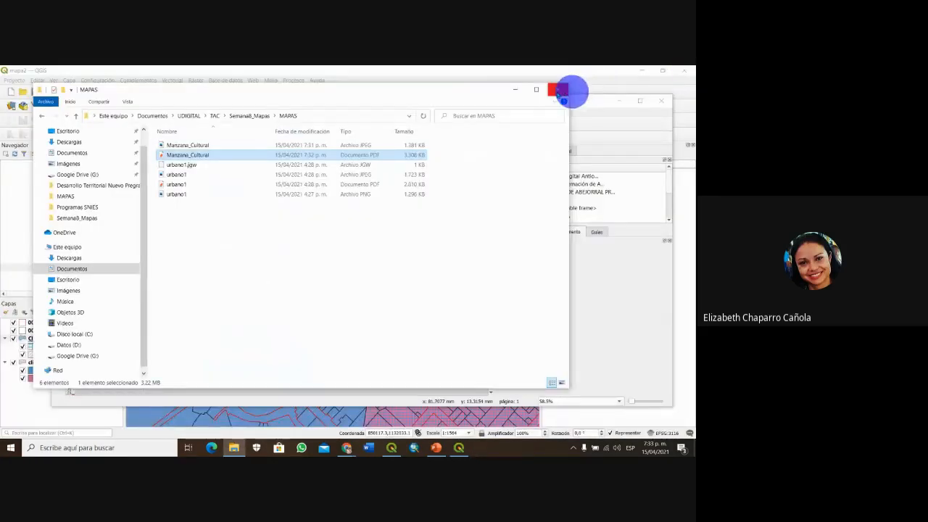
pyautogui.click(564, 91)
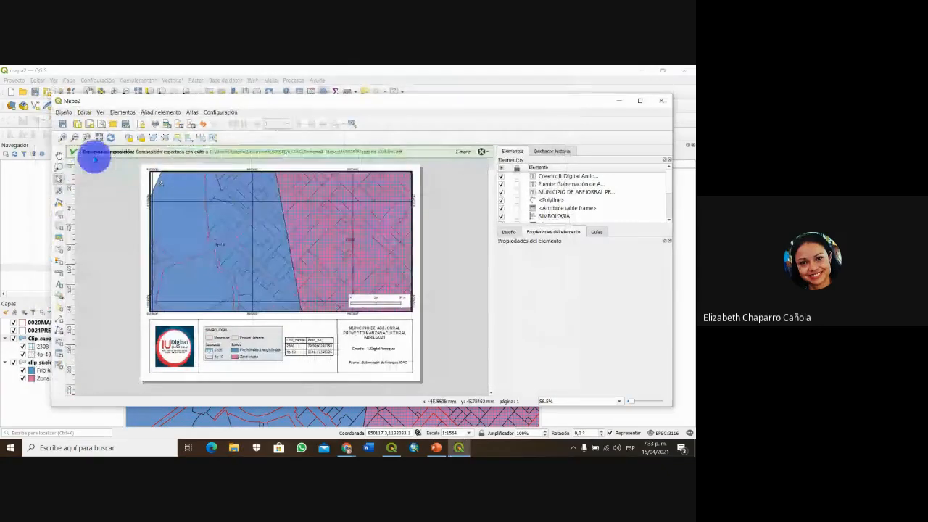
# - Save the mapa2 project from the Mapa2 layout, minimize the layout, and save again from the main map window
pyautogui.click(63, 124)
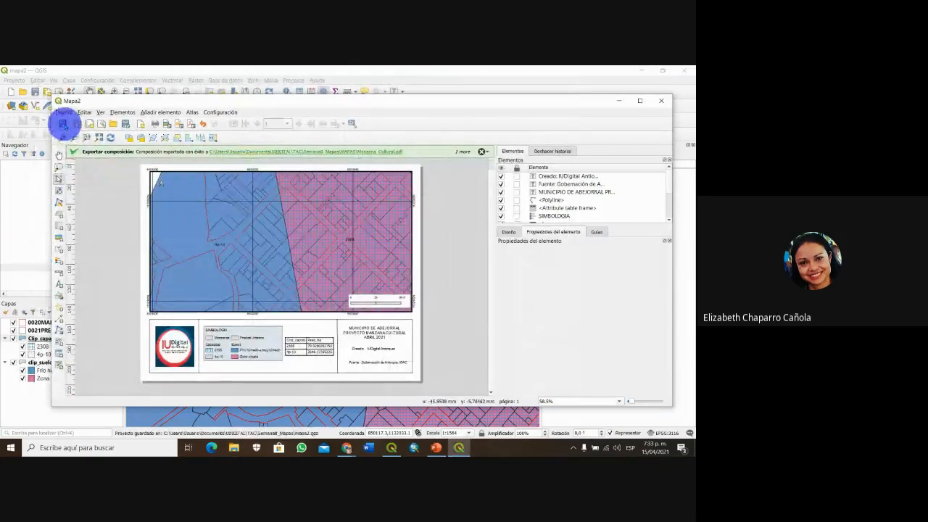
pyautogui.click(619, 102)
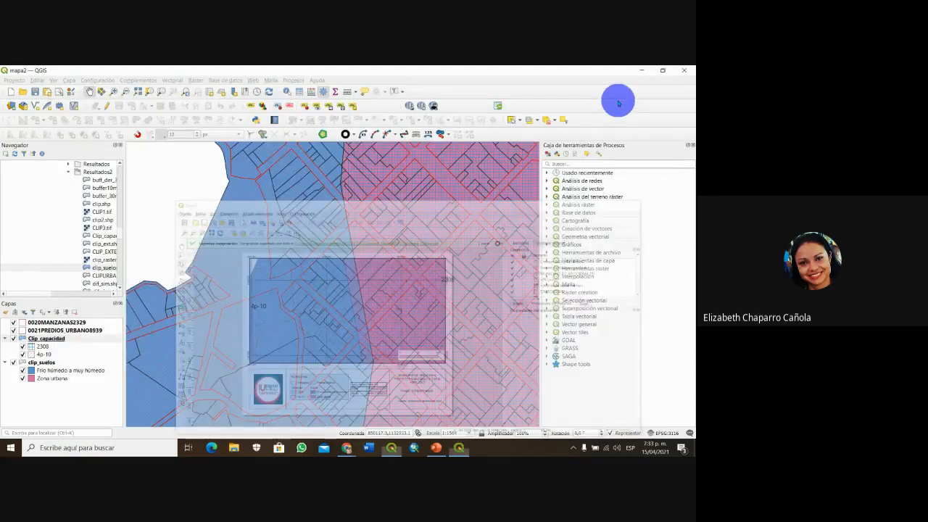
pyautogui.click(35, 91)
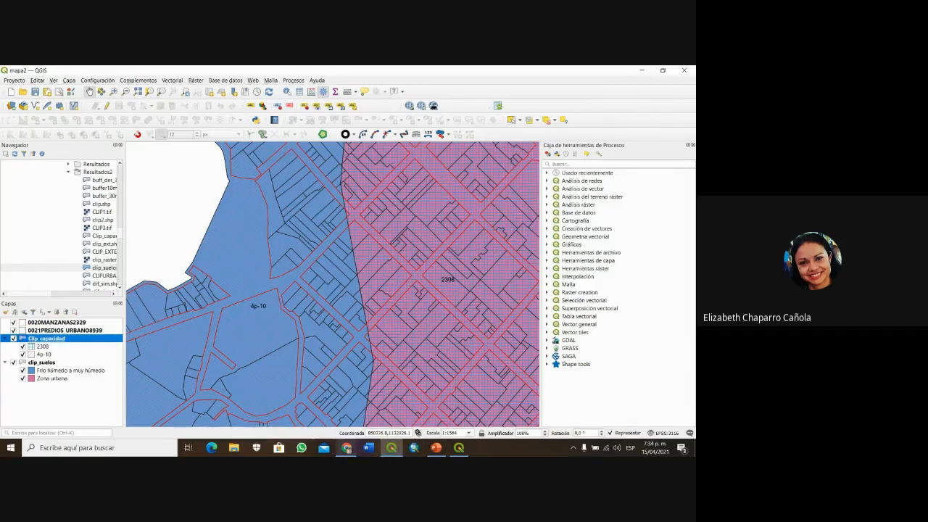
# - Switch to the TAC QGIS meeting in Google Meet and stop the meeting recording
pyautogui.click(347, 447)
pyautogui.click(296, 406)
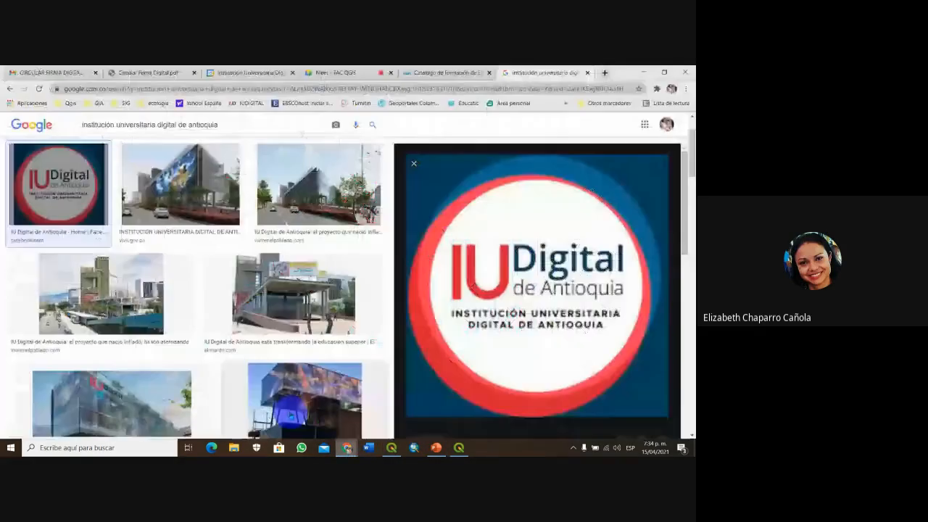
pyautogui.click(329, 73)
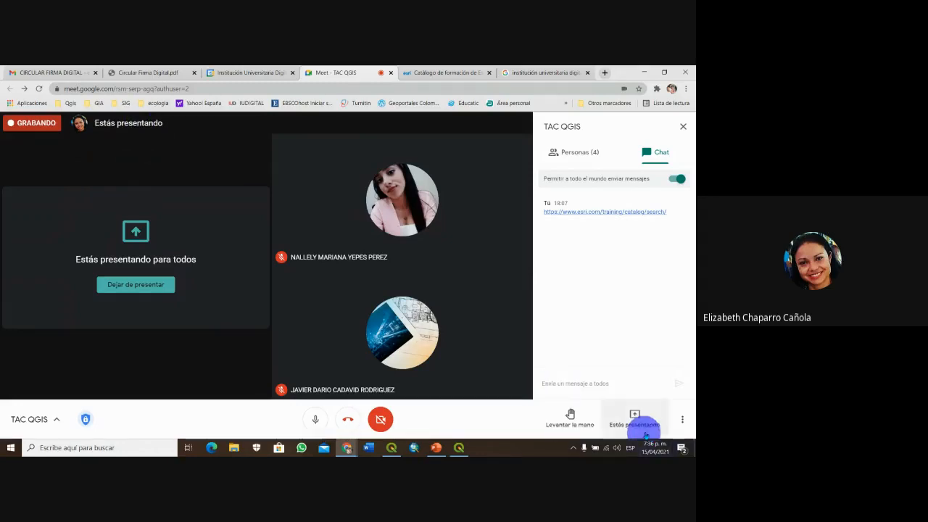
pyautogui.click(682, 421)
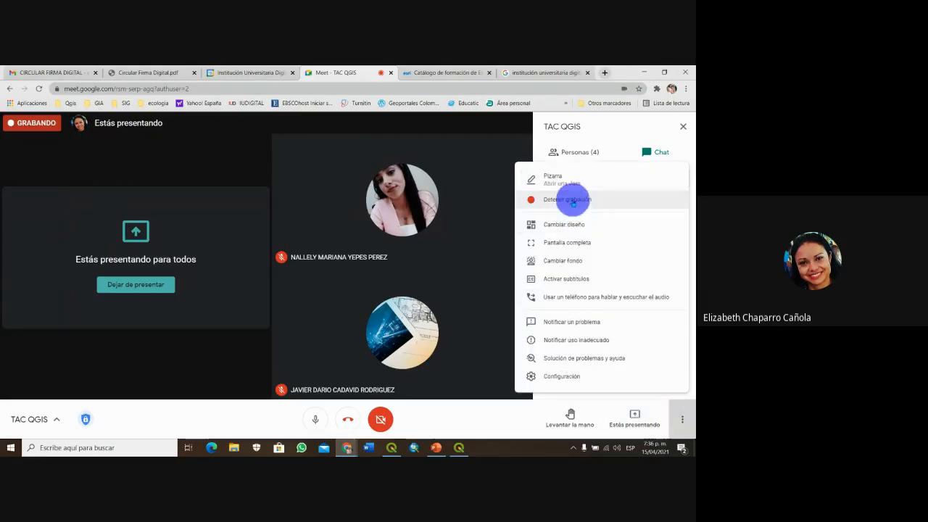
pyautogui.click(573, 202)
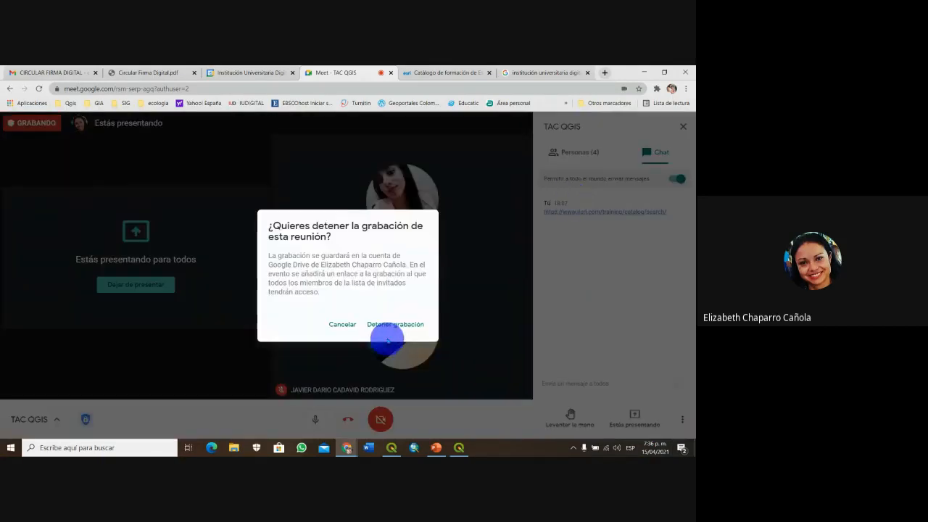